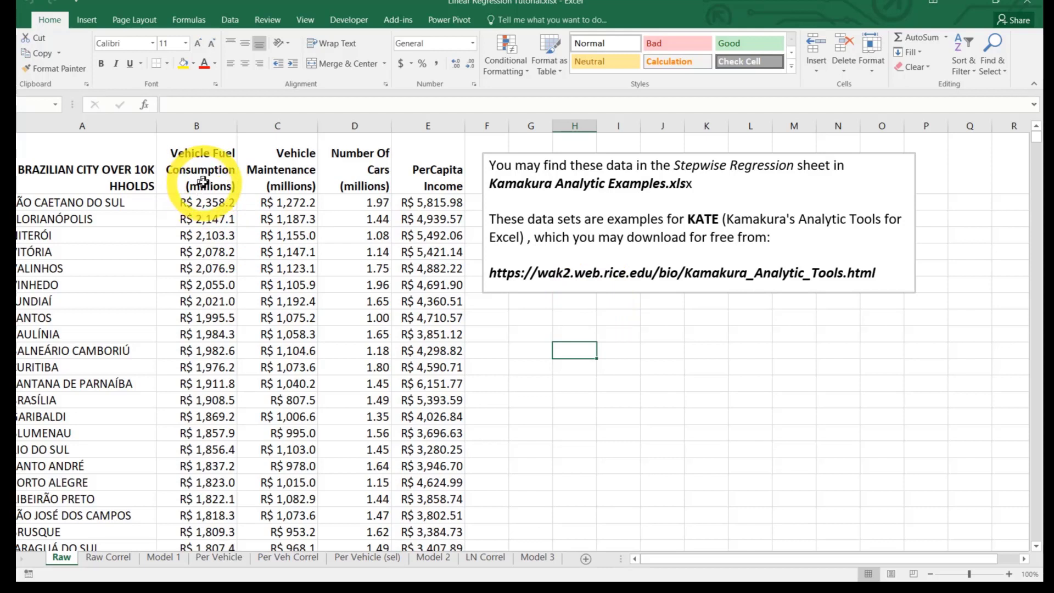
# Insert a scatter chart of the Vehicle Fuel Consumption and Vehicle Maintenance columns with their headers, and place it below the text note
pyautogui.click(201, 178)
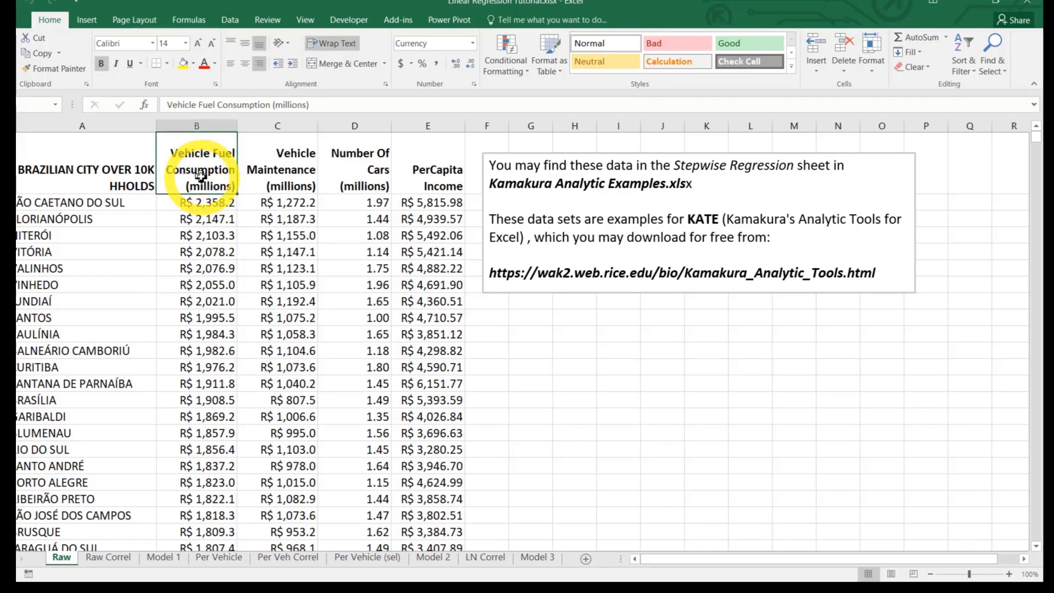
pyautogui.hotkey('shift', 'End')
pyautogui.hotkey('shift', 'Down')
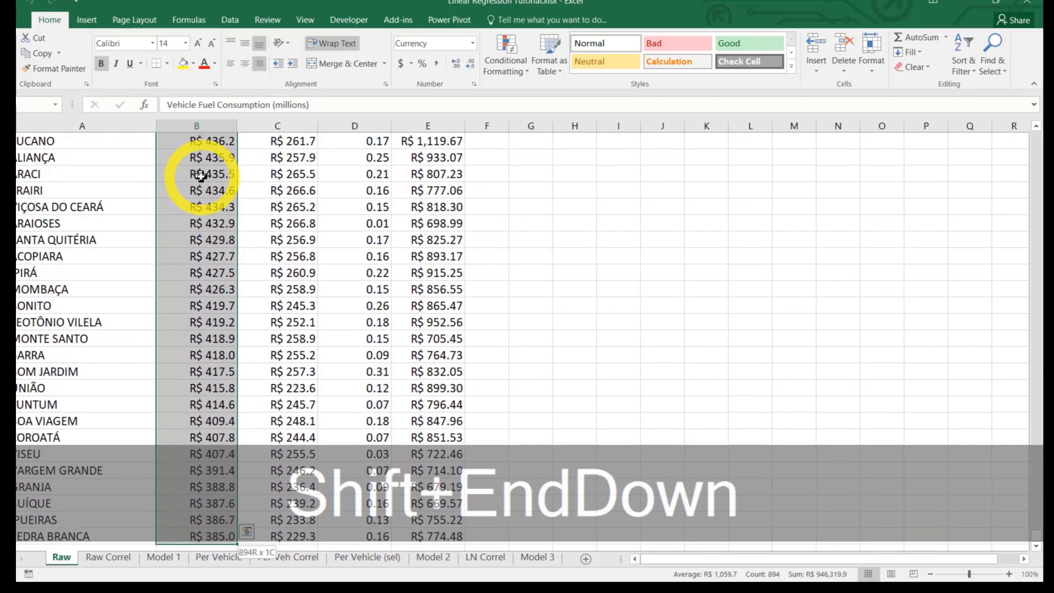
pyautogui.hotkey('shift', 'Right')
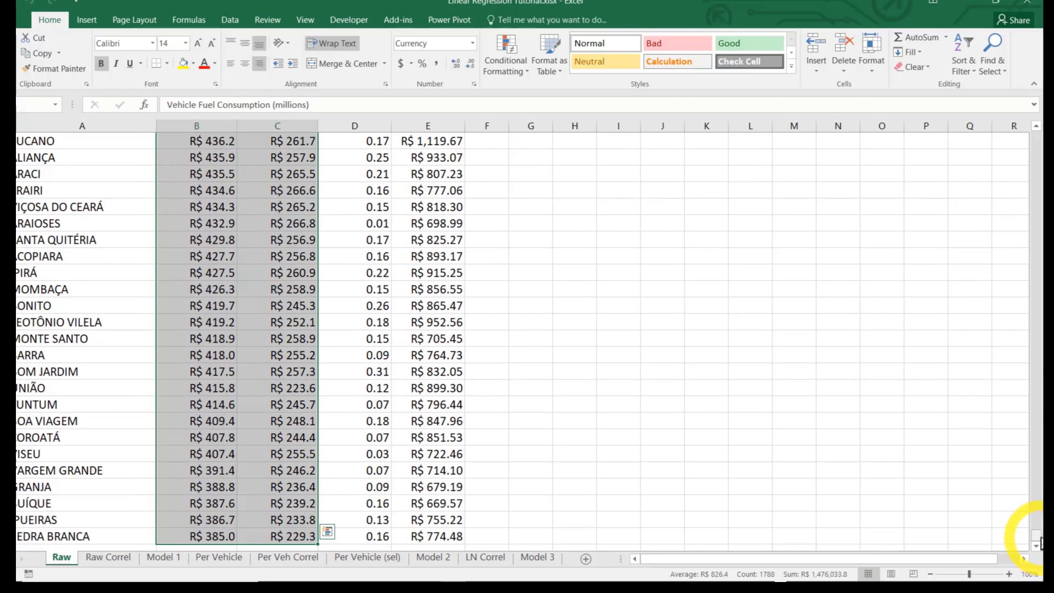
pyautogui.moveTo(1037, 535); pyautogui.dragTo(1030, 134)
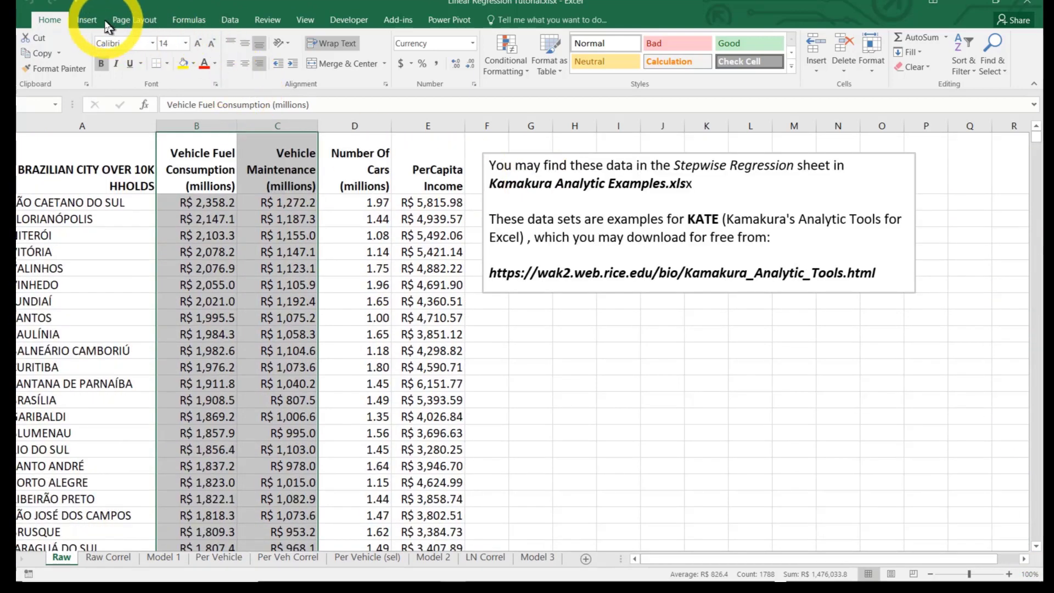
pyautogui.click(88, 20)
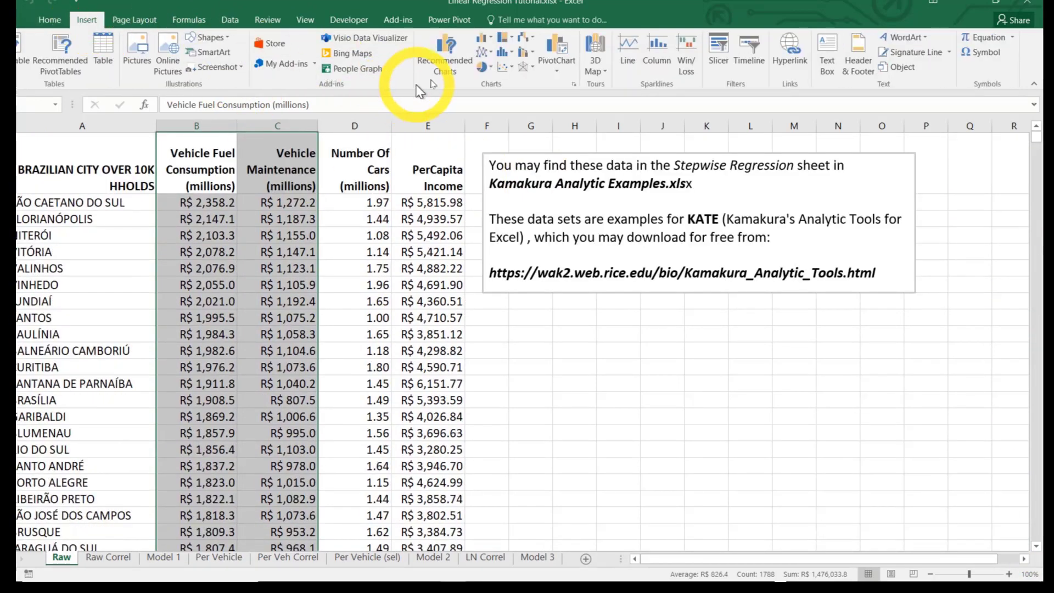
pyautogui.click(504, 68)
pyautogui.click(513, 105)
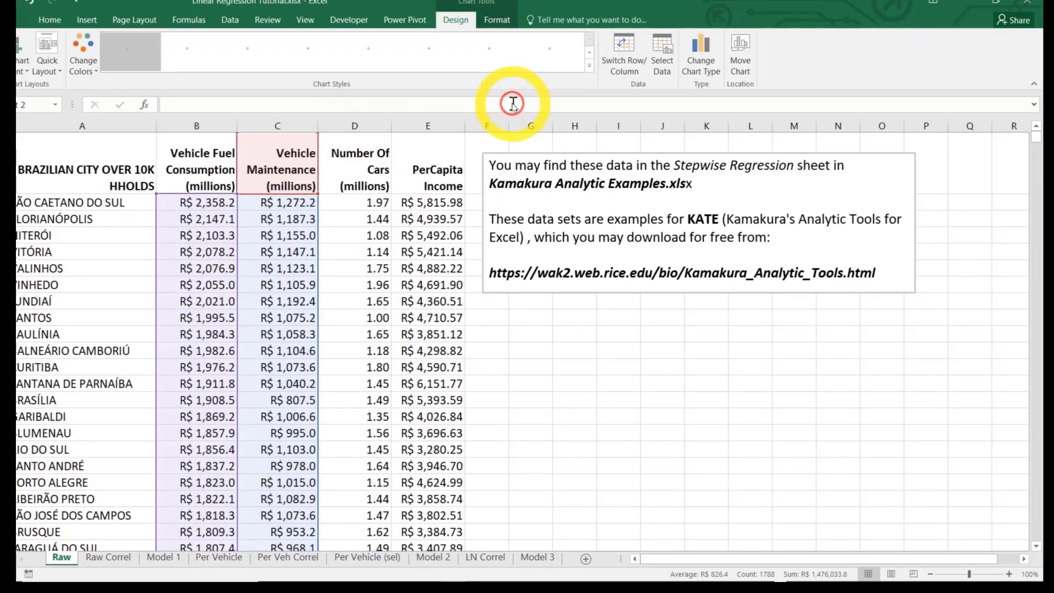
pyautogui.moveTo(635, 255); pyautogui.dragTo(735, 309)
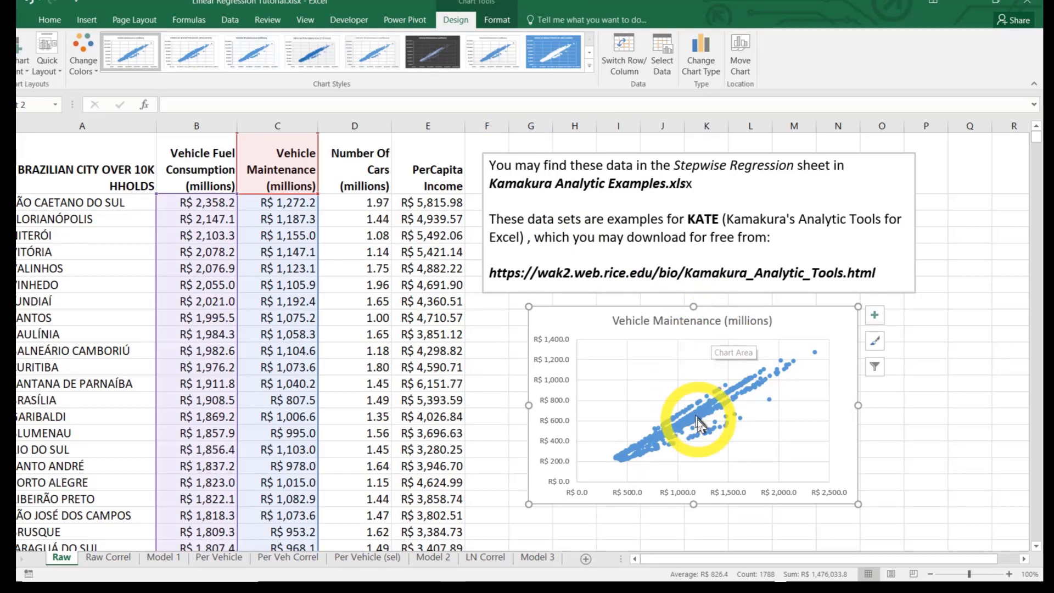
# Add a horizontal axis title to the scatter chart reading "Vehicle Fuel Consumption"
pyautogui.click(688, 496)
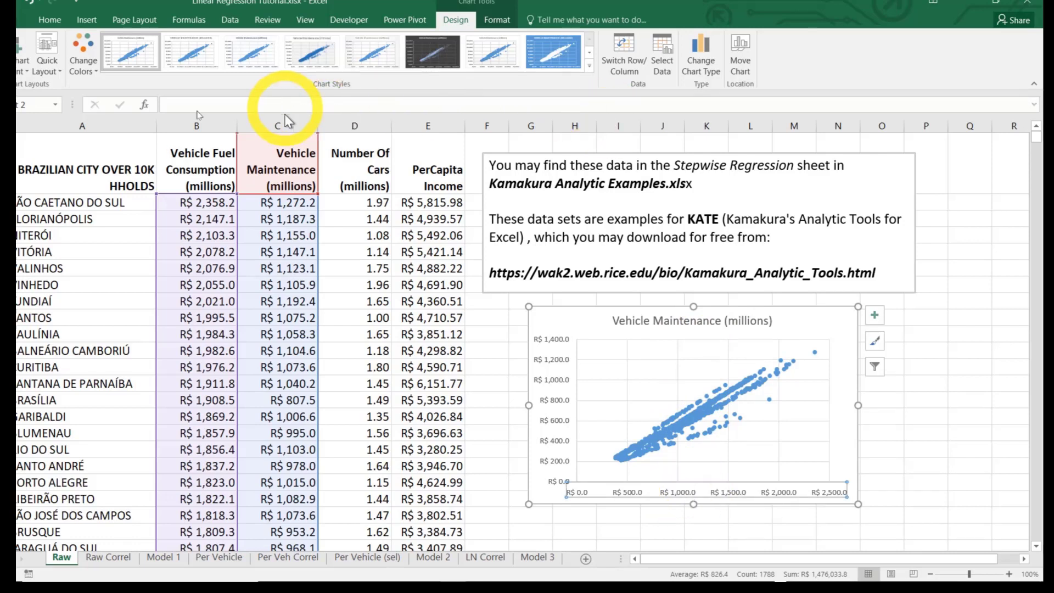
pyautogui.click(21, 60)
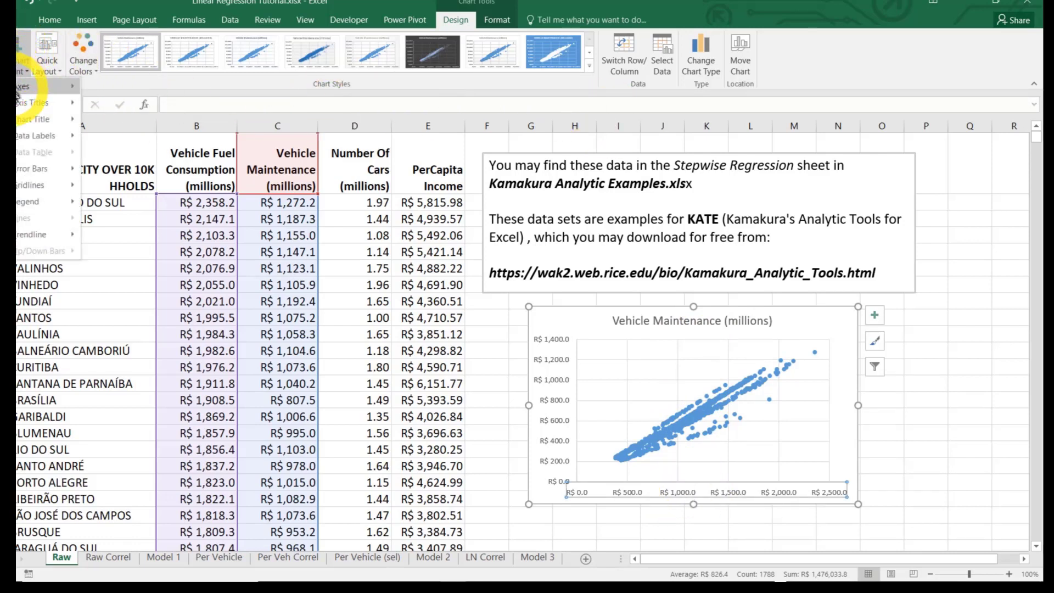
pyautogui.moveTo(20, 107)
pyautogui.click(144, 94)
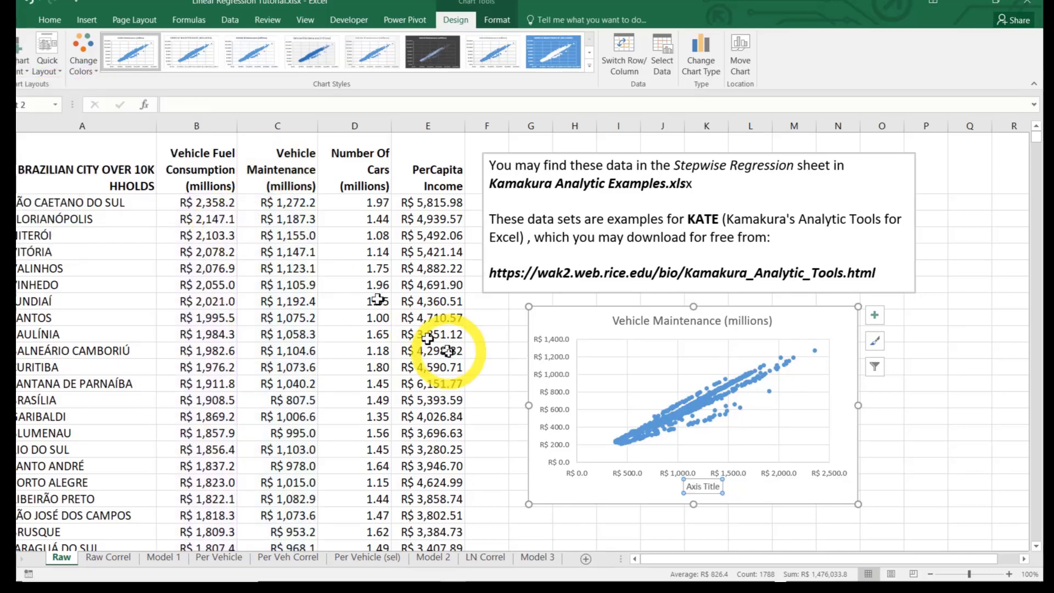
pyautogui.click(686, 488)
pyautogui.write('Vehicle G')
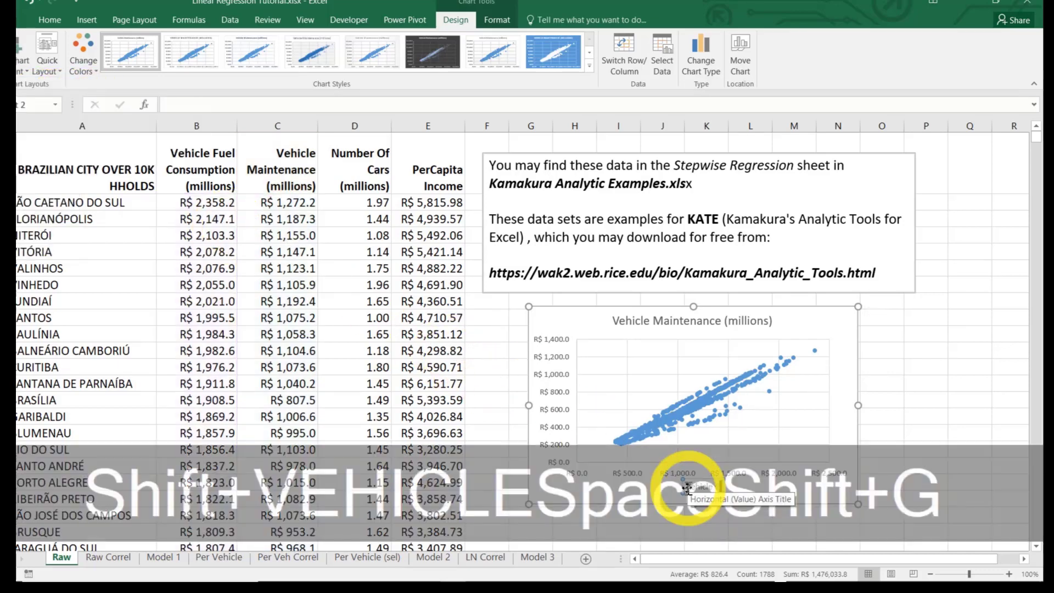
pyautogui.press('BackSpace')
pyautogui.write('F')
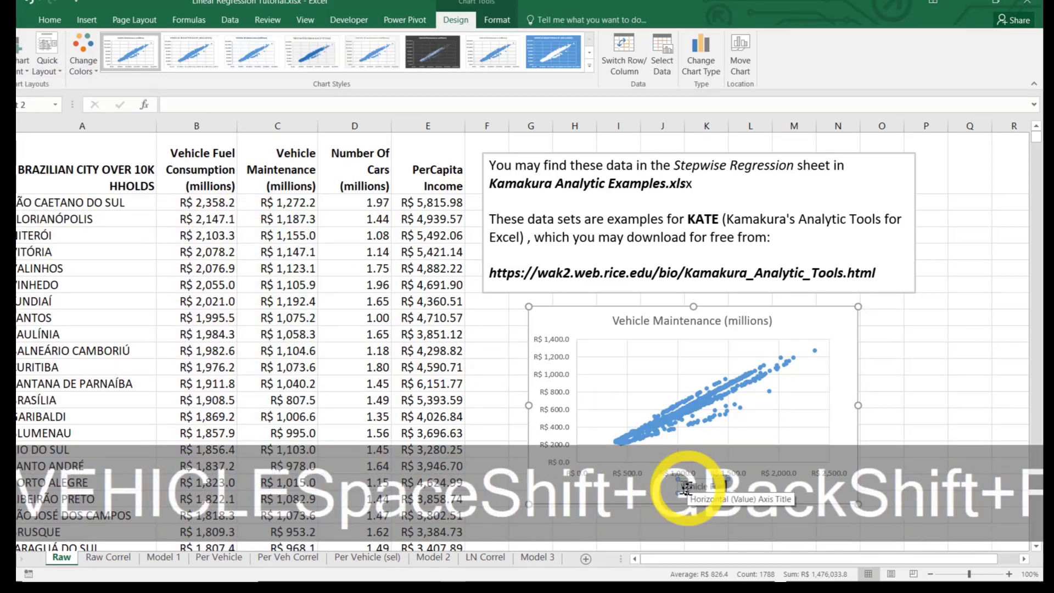
pyautogui.write('uel Cons')
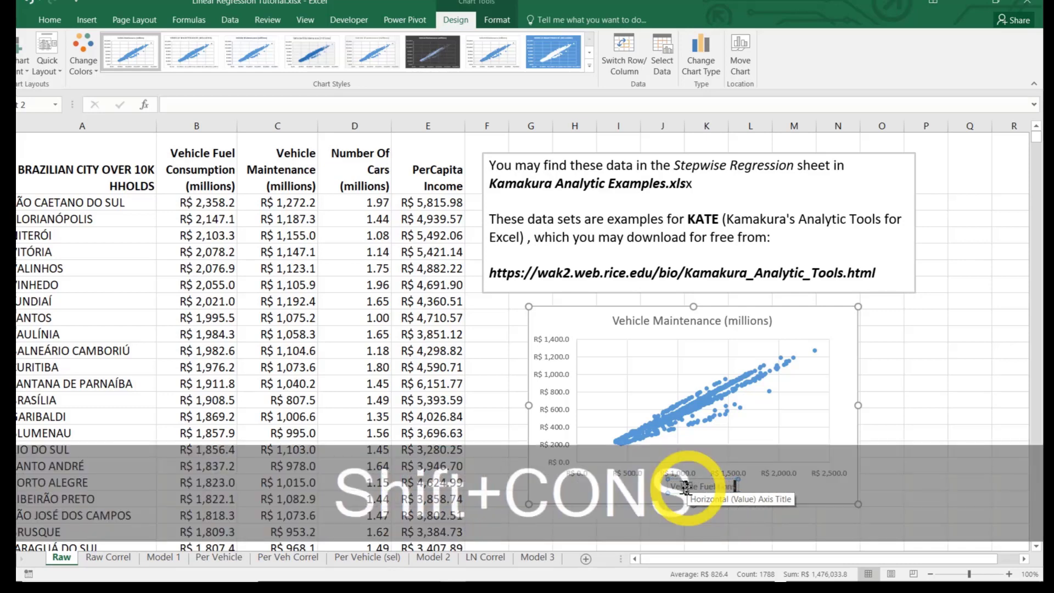
pyautogui.write('umption')
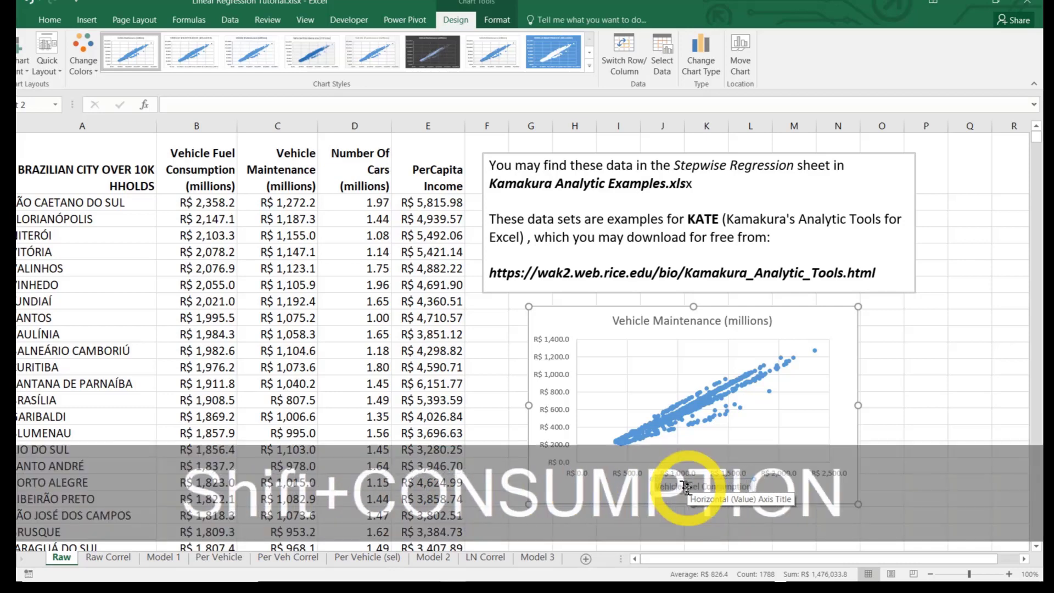
pyautogui.click(892, 456)
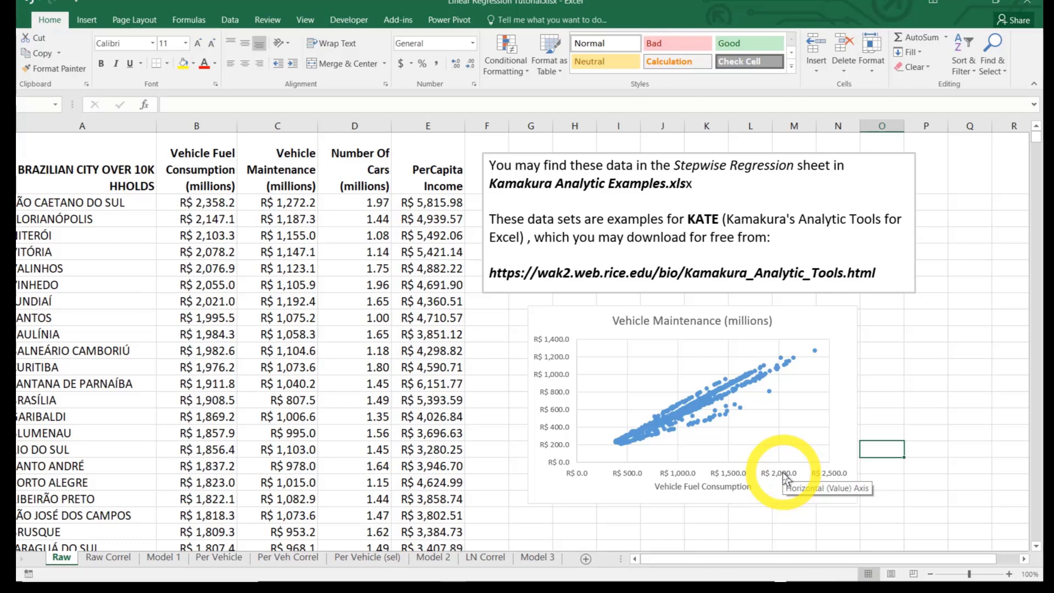
# Edit the scatter chart's data series so its name refers to the Number Of Cars header in D1
pyautogui.click(593, 325)
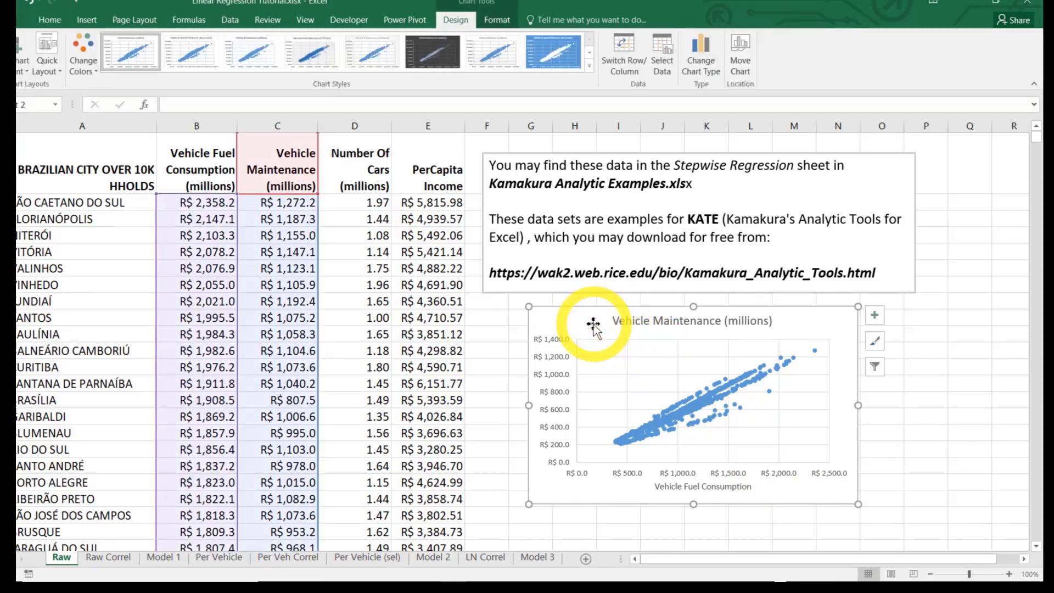
pyautogui.rightClick(593, 325)
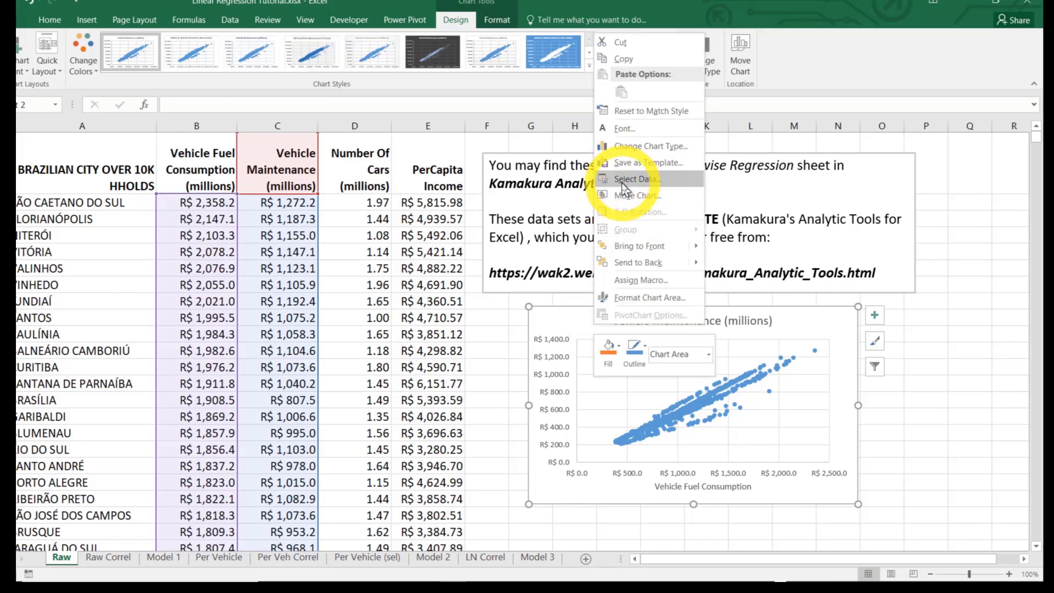
pyautogui.click(624, 182)
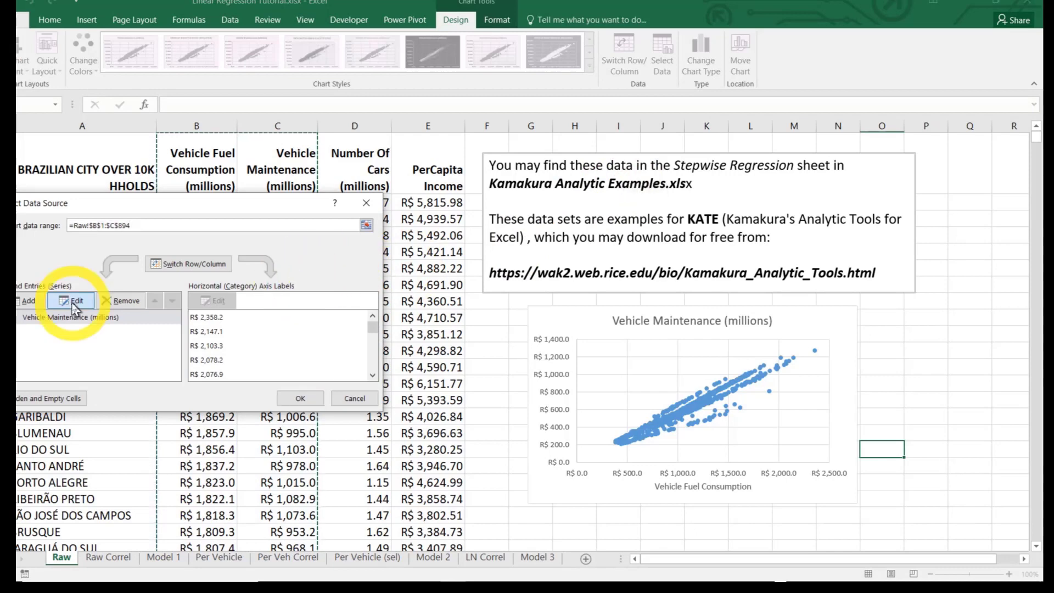
pyautogui.click(75, 302)
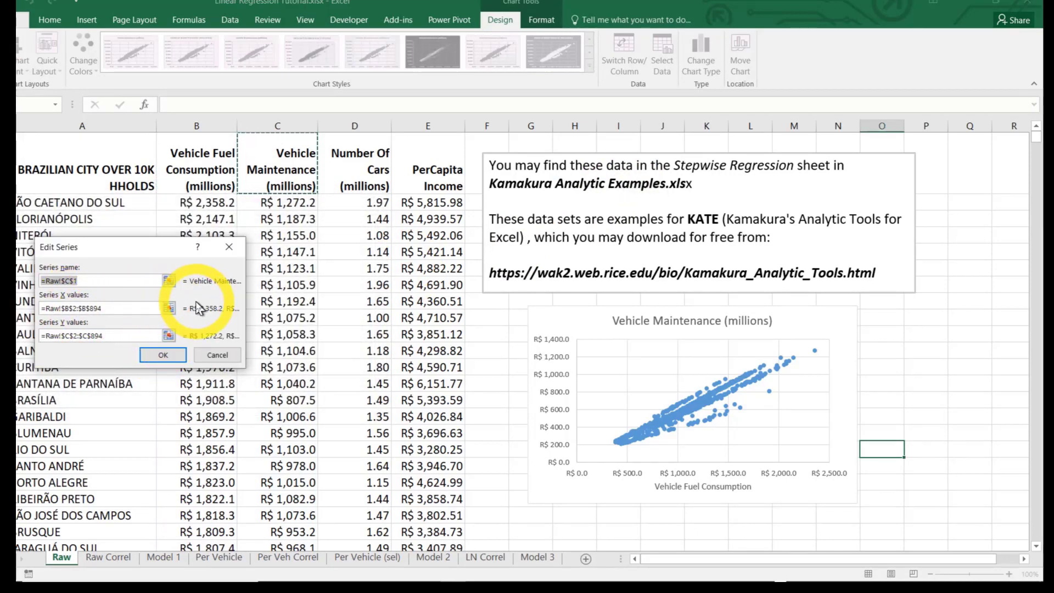
pyautogui.click(354, 164)
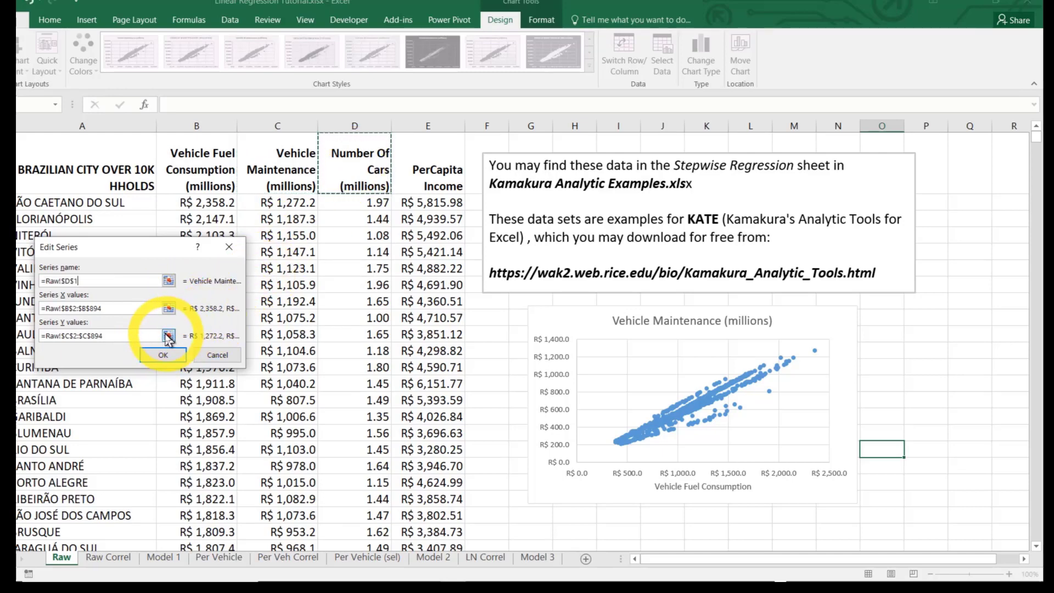
# Set the series Y values to the Number Of Cars data in D2:D894 and apply the new data source to the chart
pyautogui.click(168, 336)
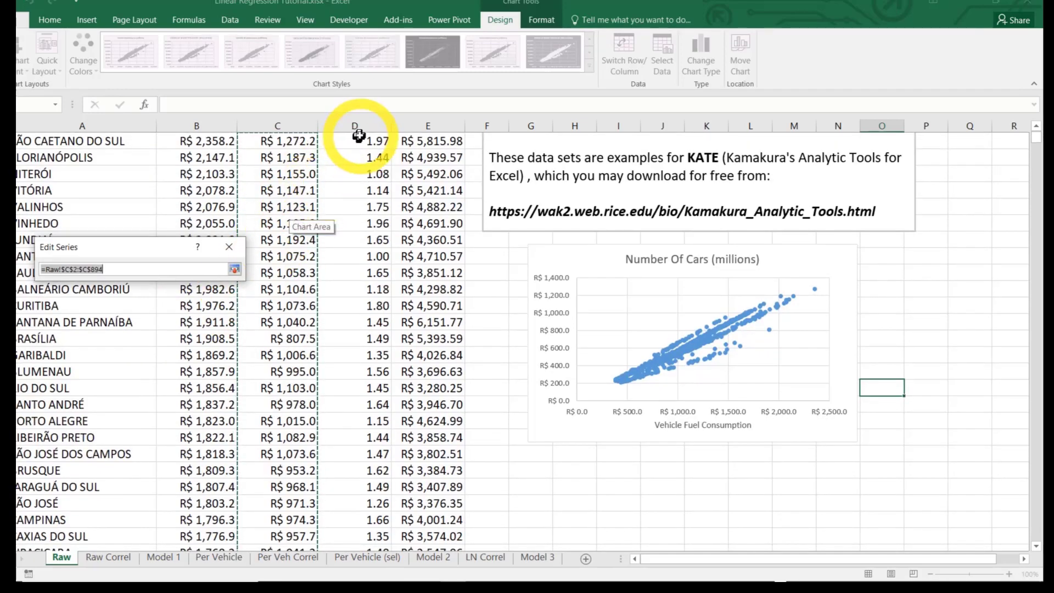
pyautogui.click(359, 137)
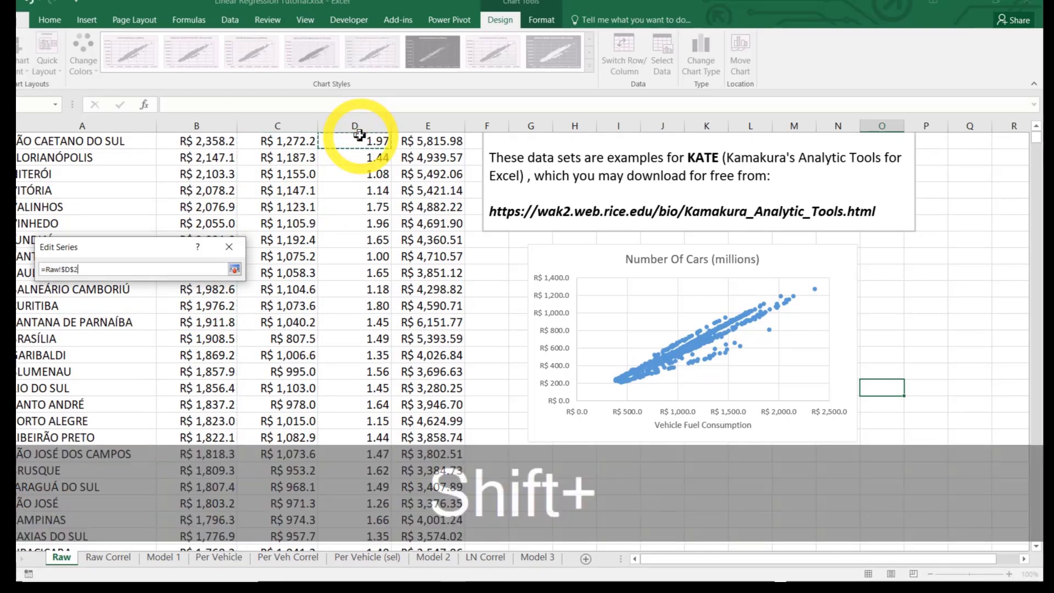
pyautogui.hotkey('ctrl', 'shift', 'Down')
pyautogui.press('Return')
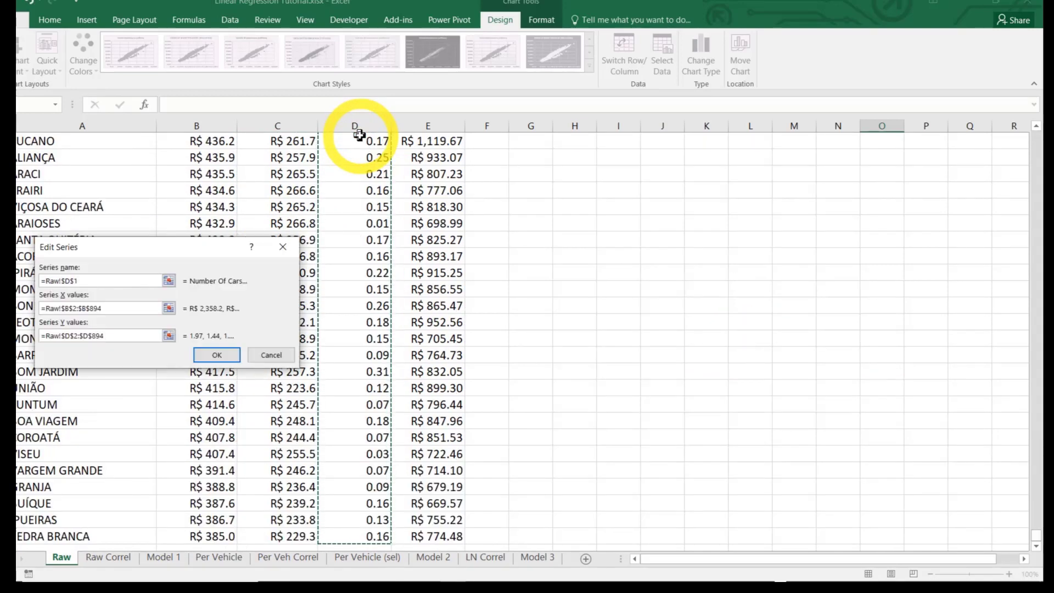
pyautogui.click(217, 358)
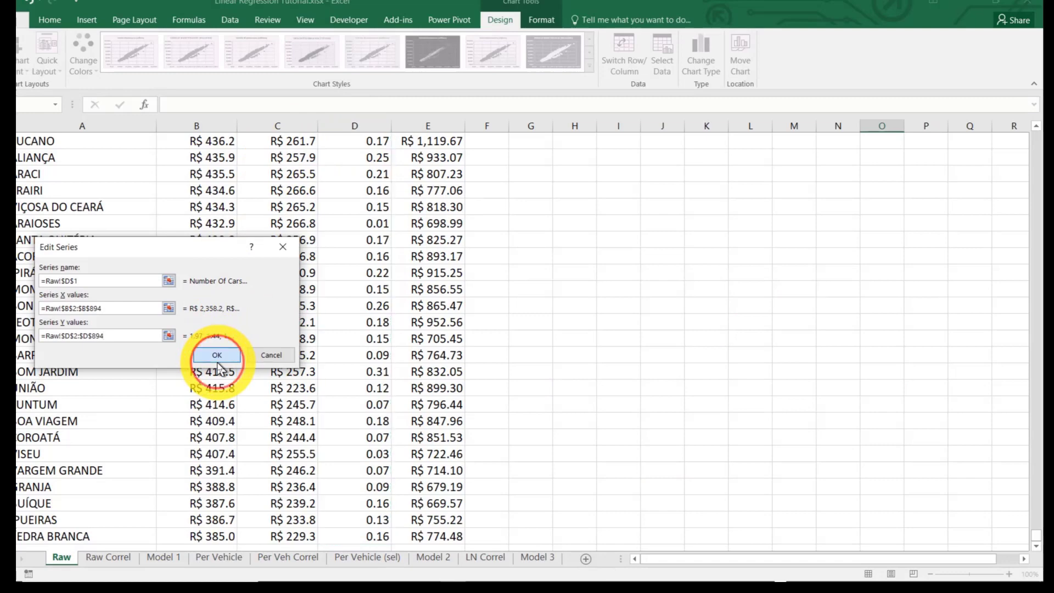
pyautogui.click(310, 399)
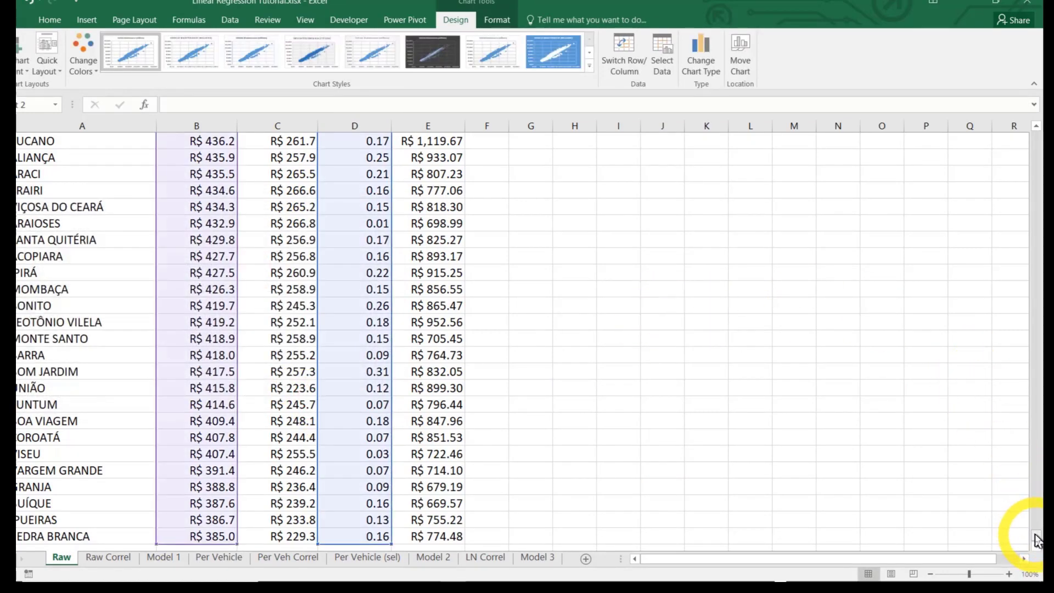
pyautogui.moveTo(1037, 541); pyautogui.dragTo(1016, 118)
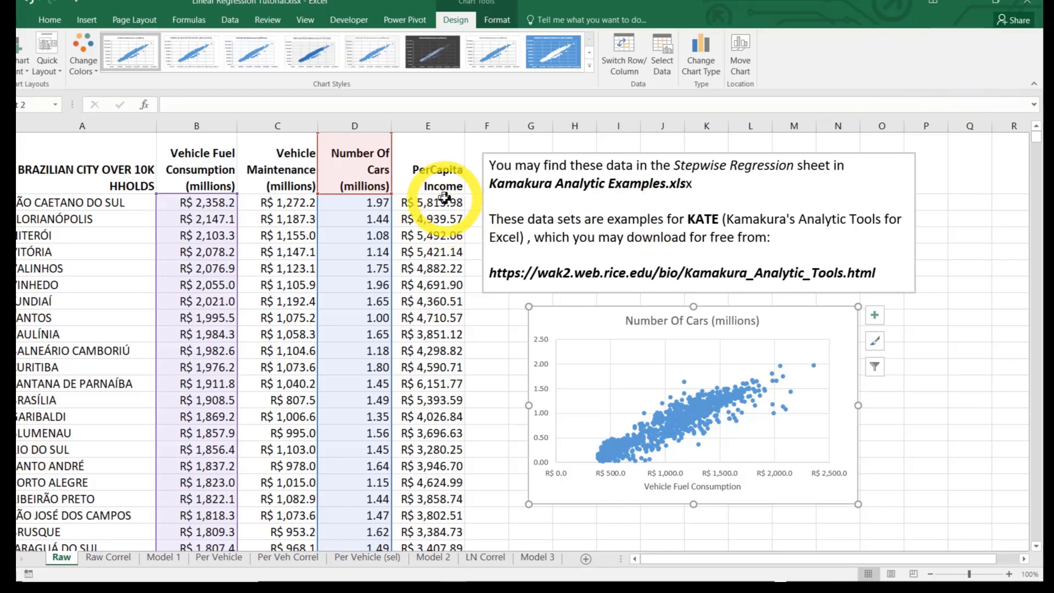
# Edit the chart's data series again so its name refers to the PerCapita Income header in E1
pyautogui.rightClick(557, 325)
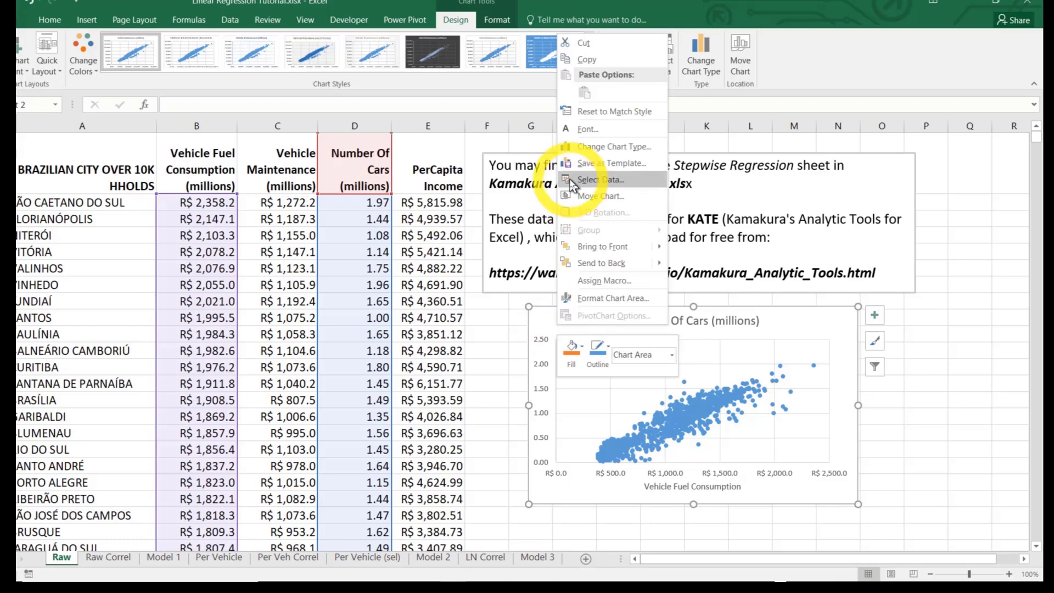
pyautogui.click(571, 179)
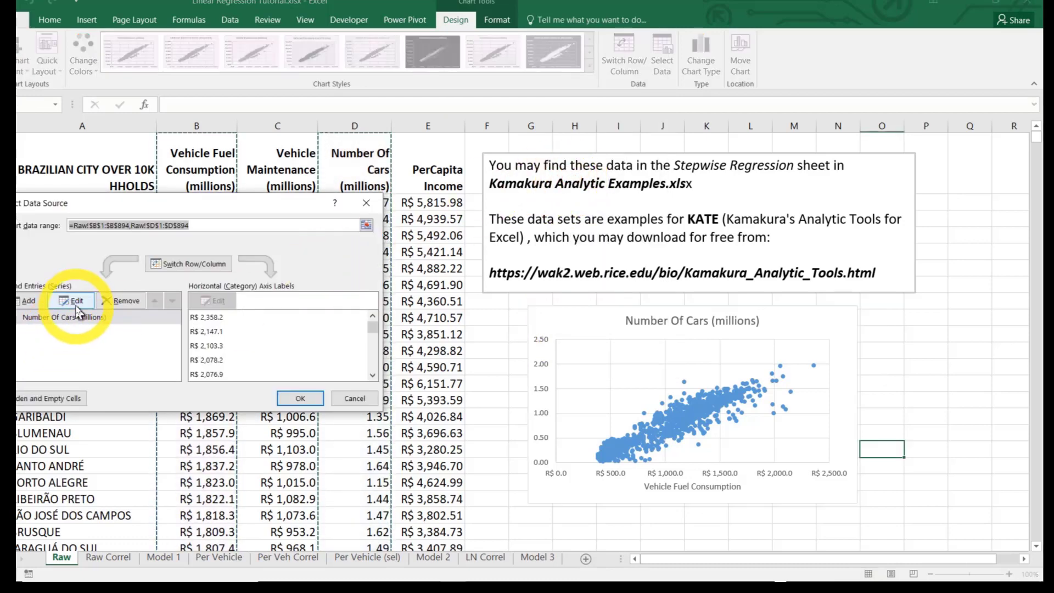
pyautogui.click(77, 302)
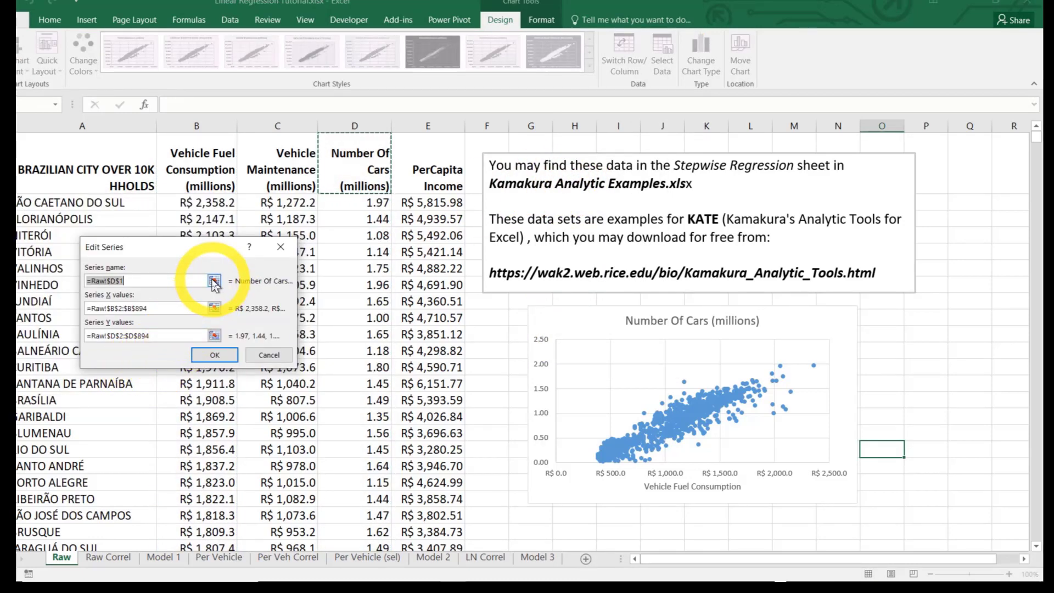
pyautogui.click(213, 281)
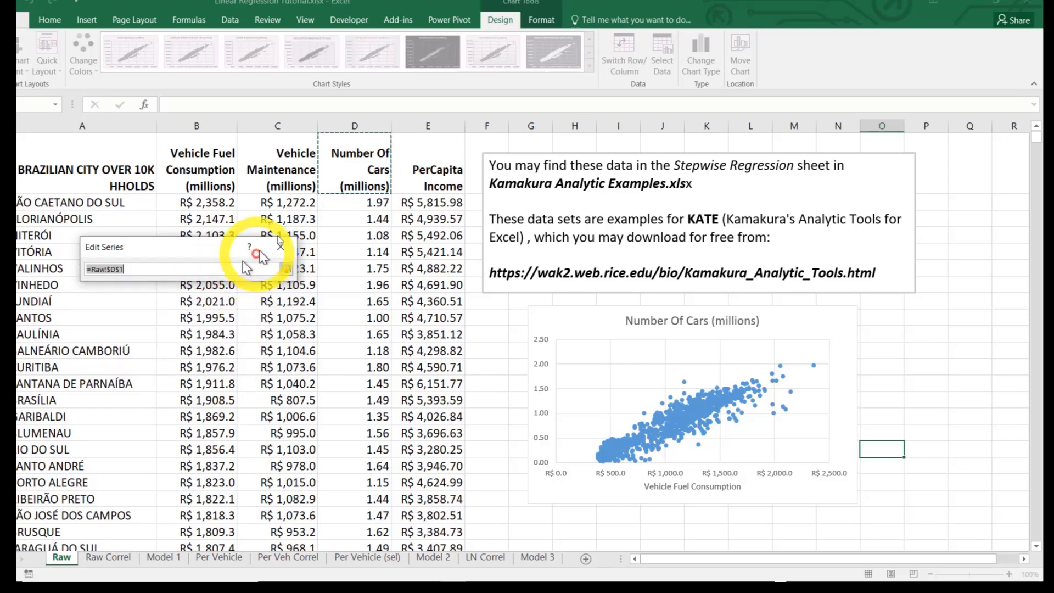
pyautogui.click(418, 177)
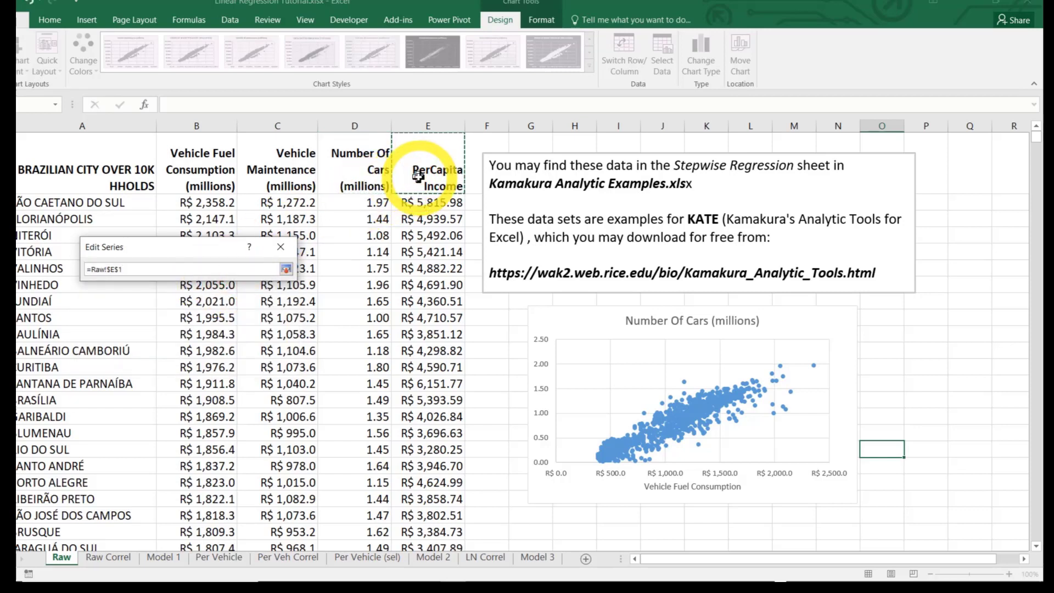
pyautogui.press('Return')
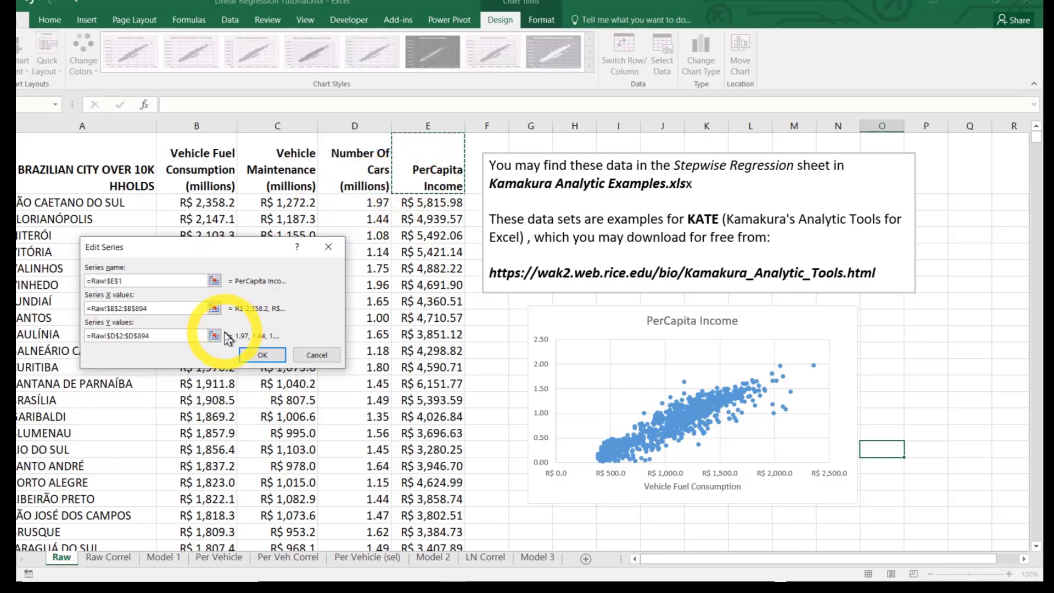
# Set the series Y values to the PerCapita Income data in E2:E894 and apply the new data source to the chart
pyautogui.click(218, 337)
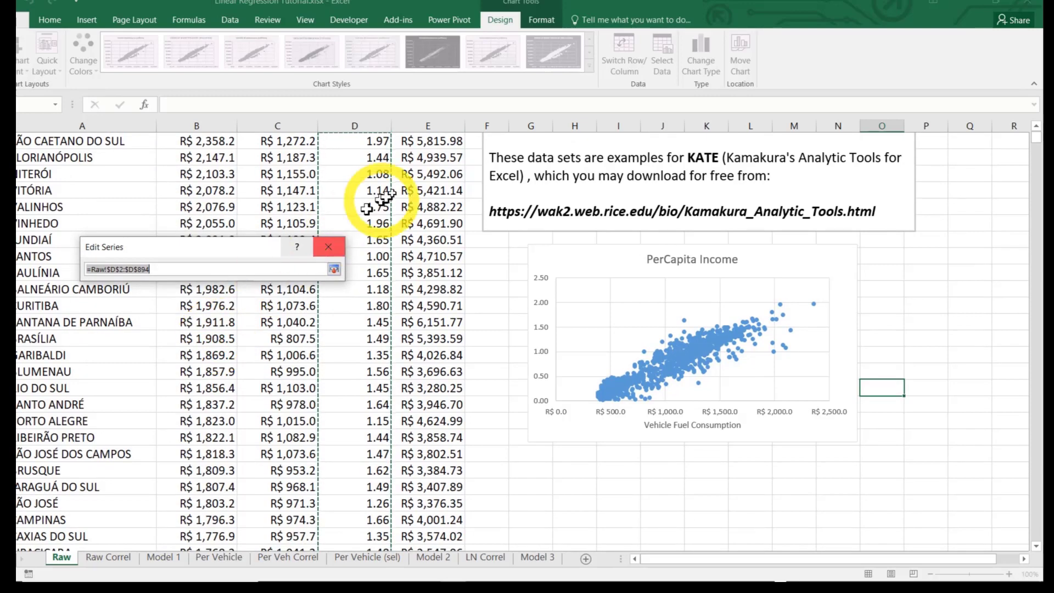
pyautogui.click(424, 148)
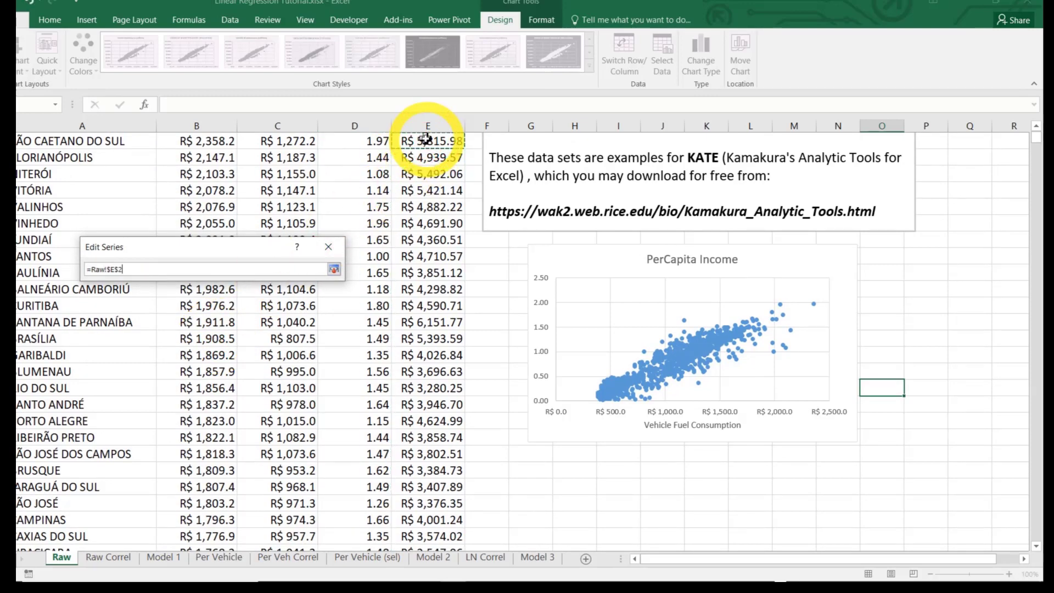
pyautogui.hotkey('shift', 'End')
pyautogui.hotkey('shift', 'Down')
pyautogui.press('Return')
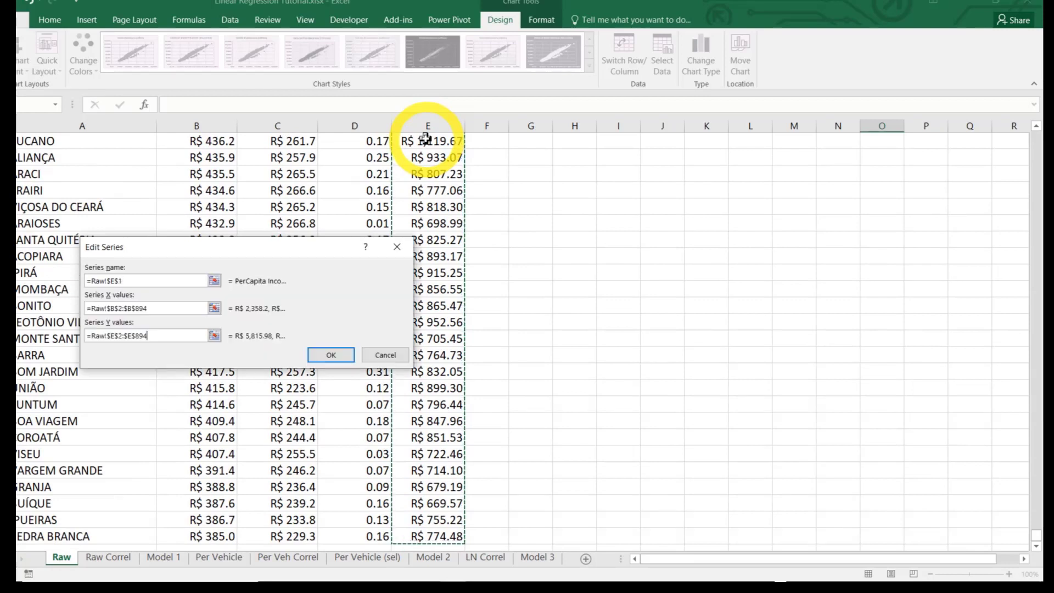
pyautogui.click(339, 356)
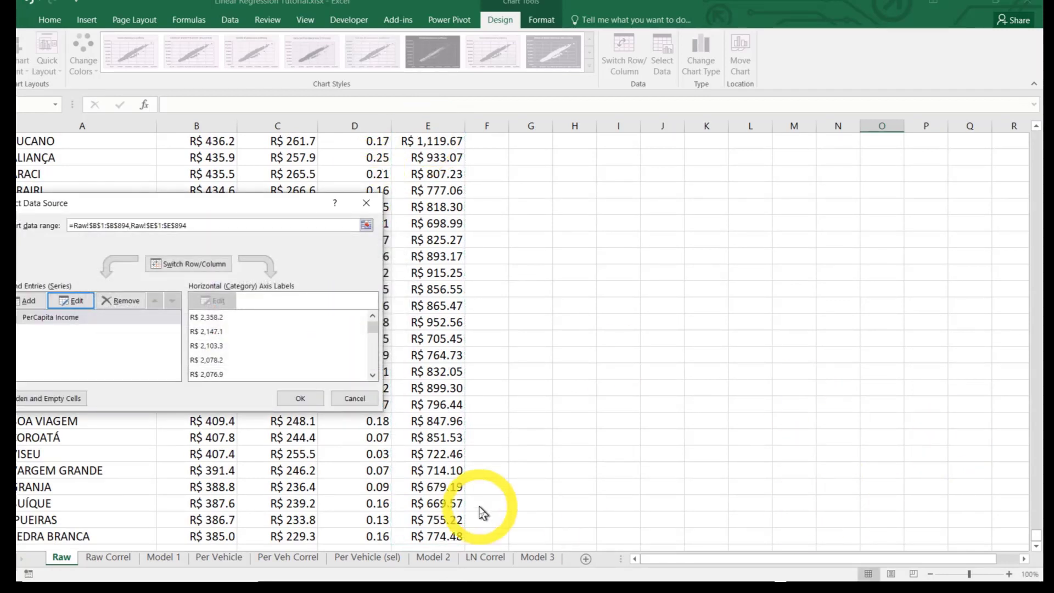
pyautogui.click(305, 399)
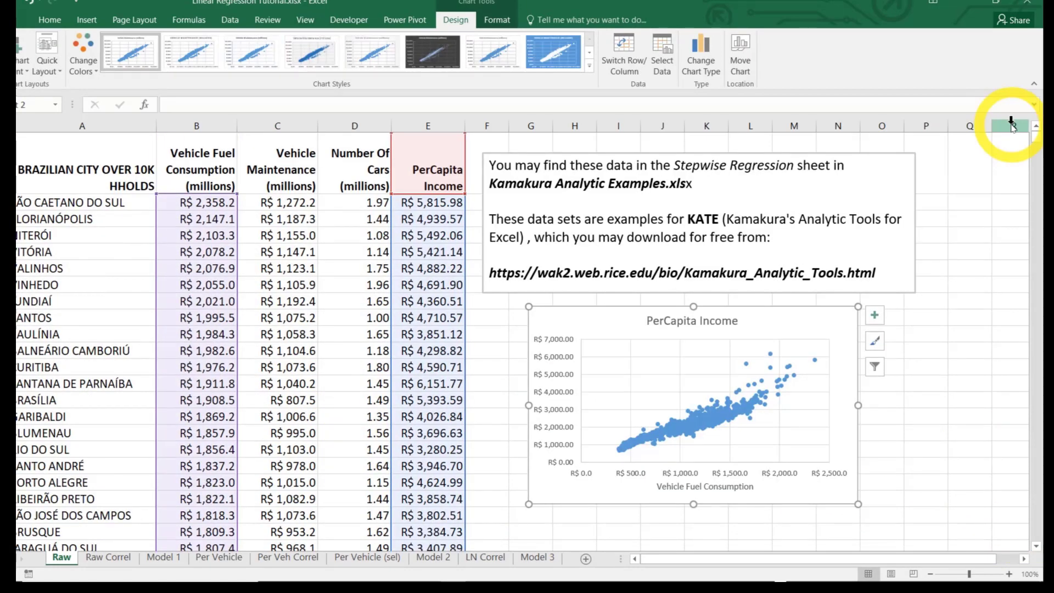
# Draw a horizontal arrow about 1.93" long from the chart's vertical axis at R$ 2,000 into the cloud of points
pyautogui.click(93, 22)
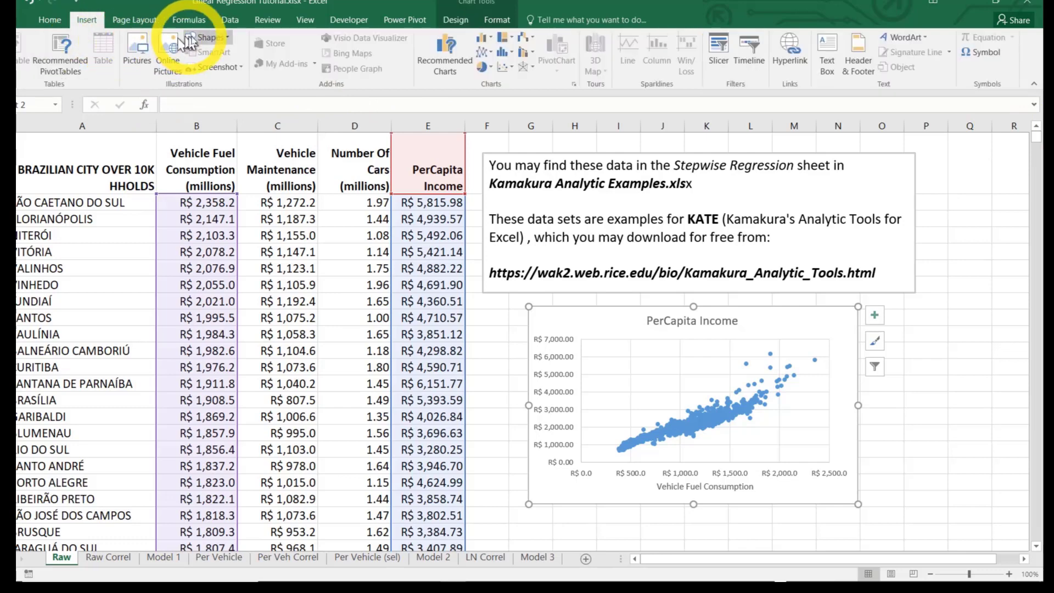
pyautogui.click(200, 38)
pyautogui.click(215, 57)
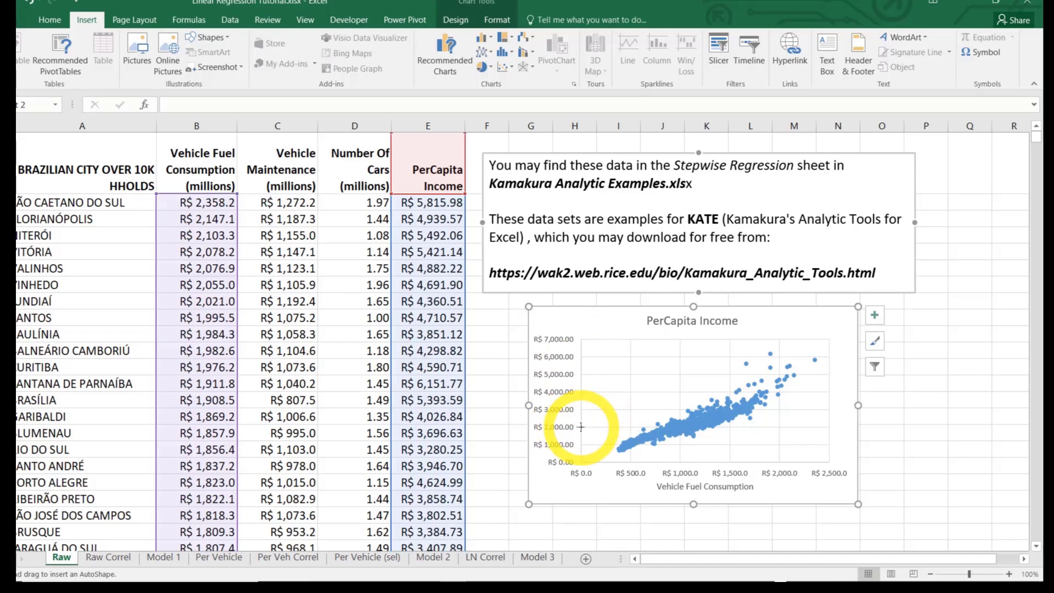
pyautogui.moveTo(581, 427); pyautogui.dragTo(708, 427)
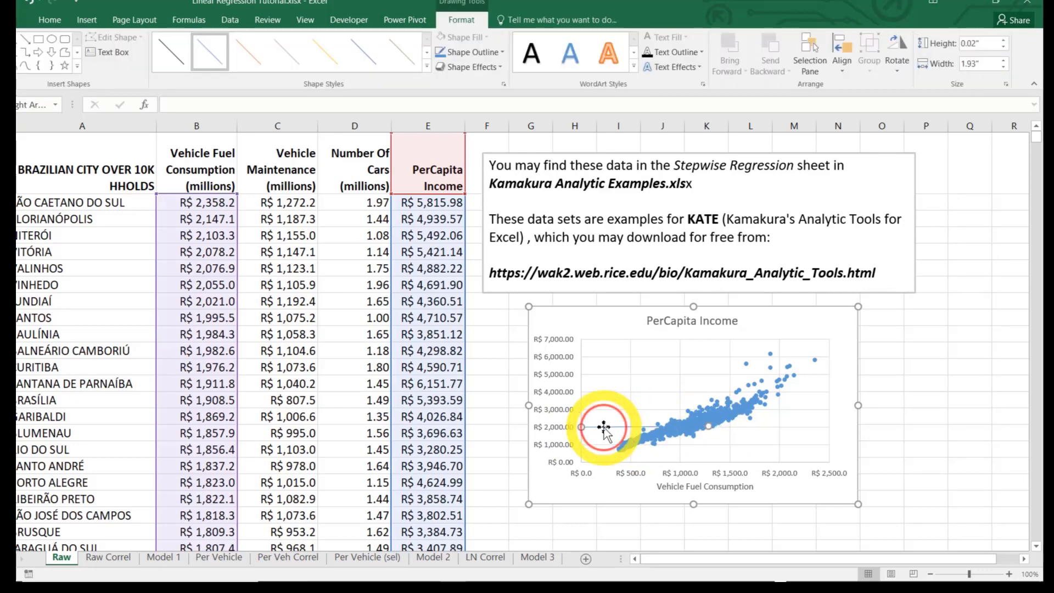
# Change the horizontal arrow's outline color to standard red
pyautogui.rightClick(604, 428)
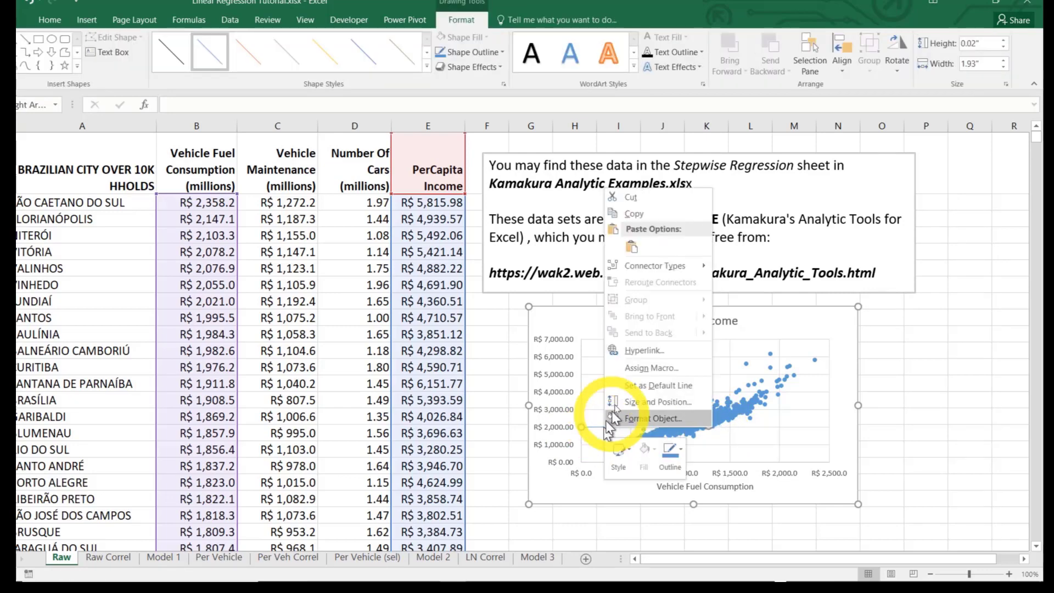
pyautogui.click(673, 455)
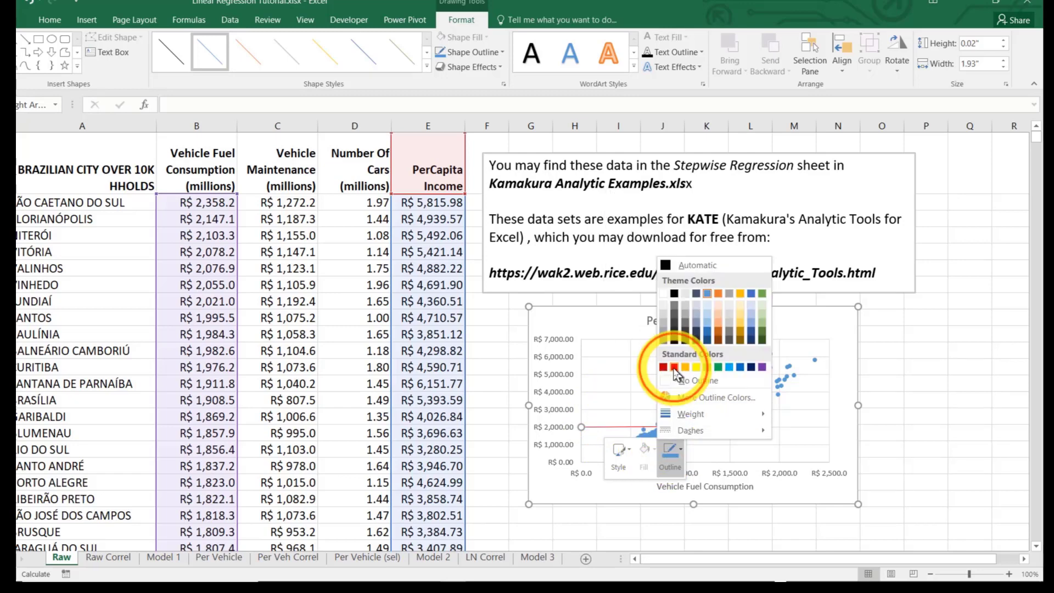
pyautogui.click(675, 367)
pyautogui.click(910, 364)
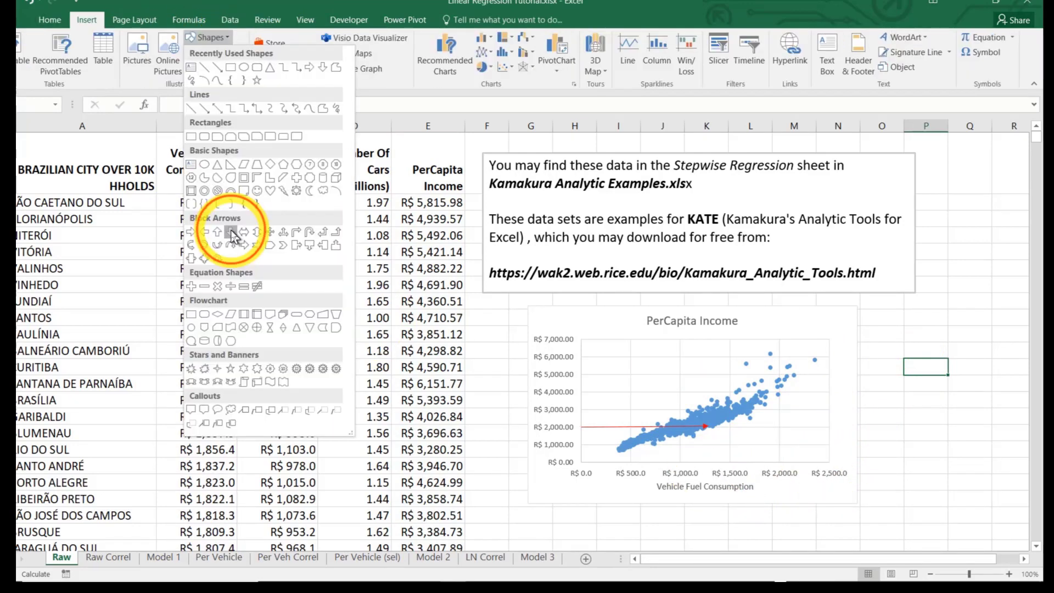
# Draw a block down arrow about 0.99" wide and 0.56" high below the red arrow's tip, widening its shaft to full width
pyautogui.click(230, 229)
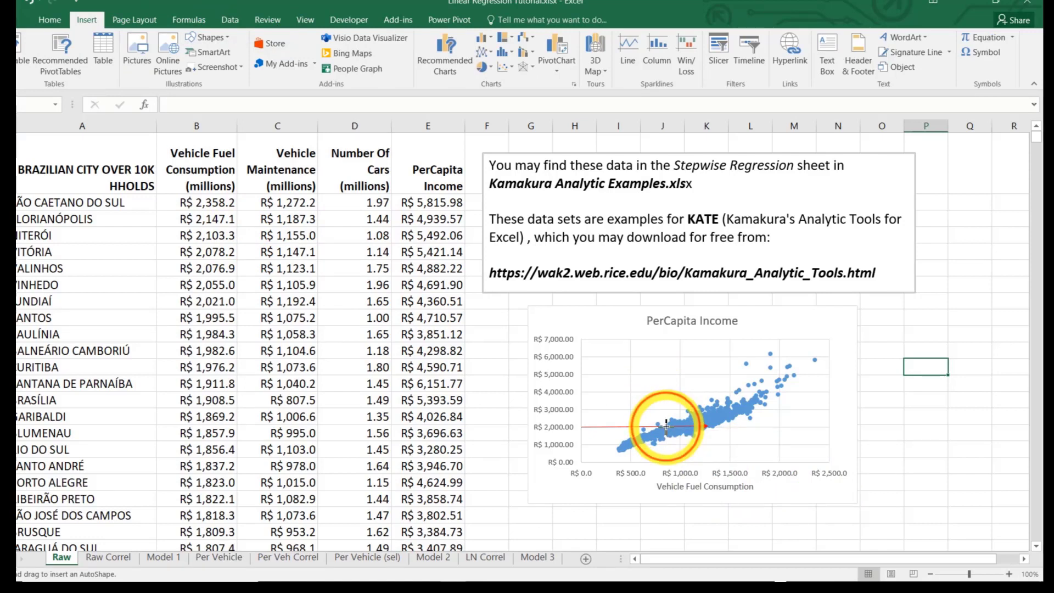
pyautogui.moveTo(700, 435); pyautogui.dragTo(732, 465)
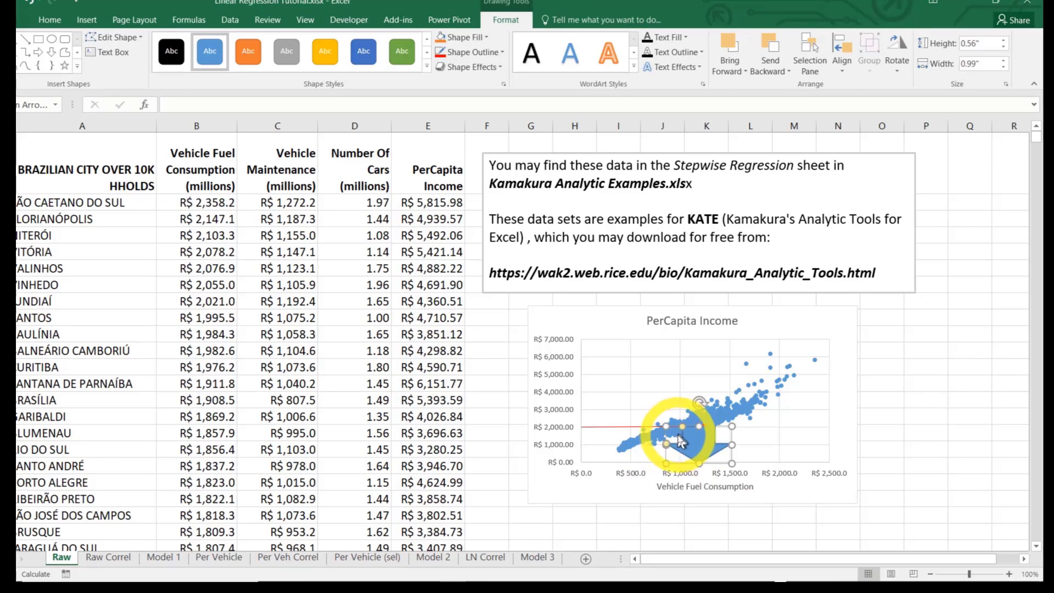
pyautogui.moveTo(682, 427); pyautogui.dragTo(666, 427)
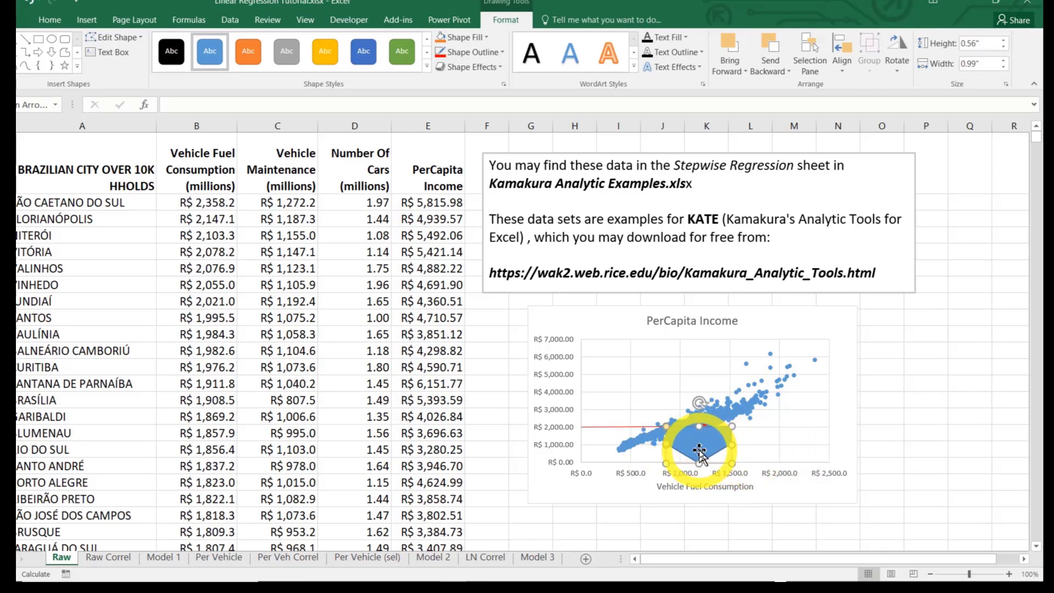
pyautogui.click(909, 423)
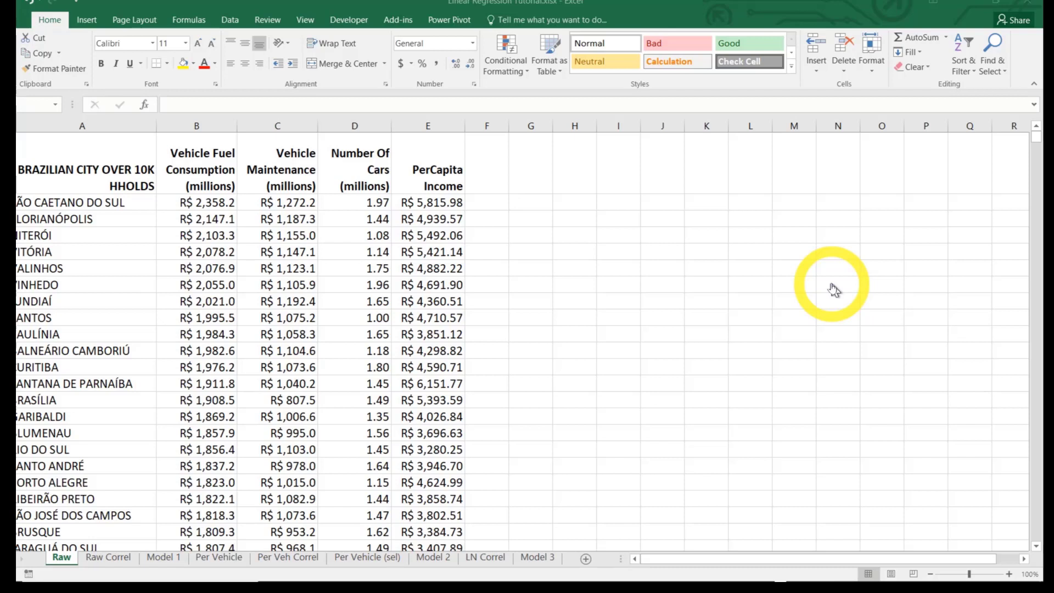
# Run a Correlation analysis on B1:E894 grouped by columns, with labels in the first row and output to a new worksheet
pyautogui.click(230, 20)
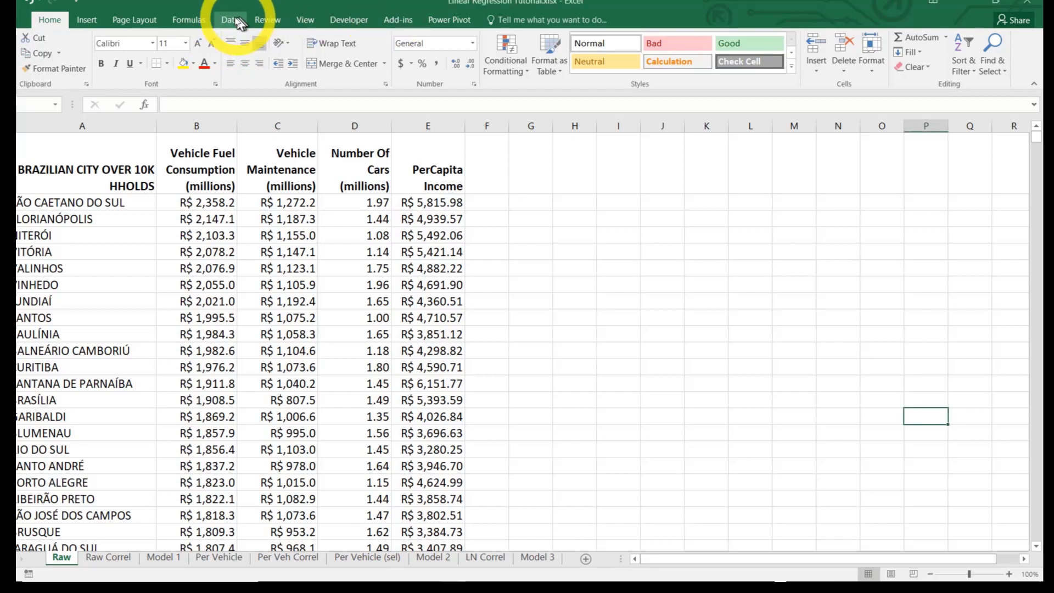
pyautogui.click(233, 22)
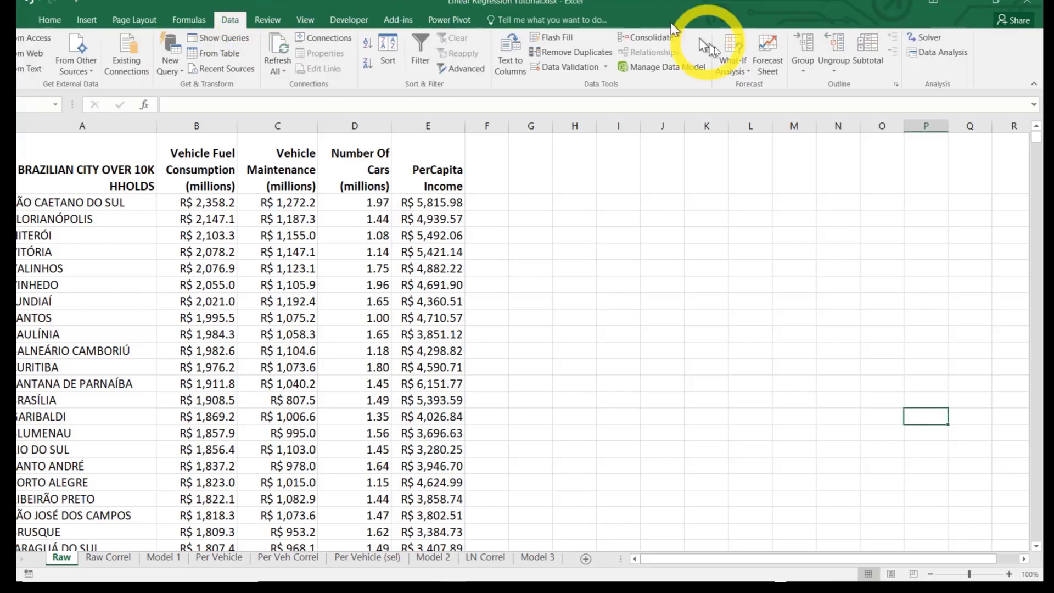
pyautogui.click(917, 55)
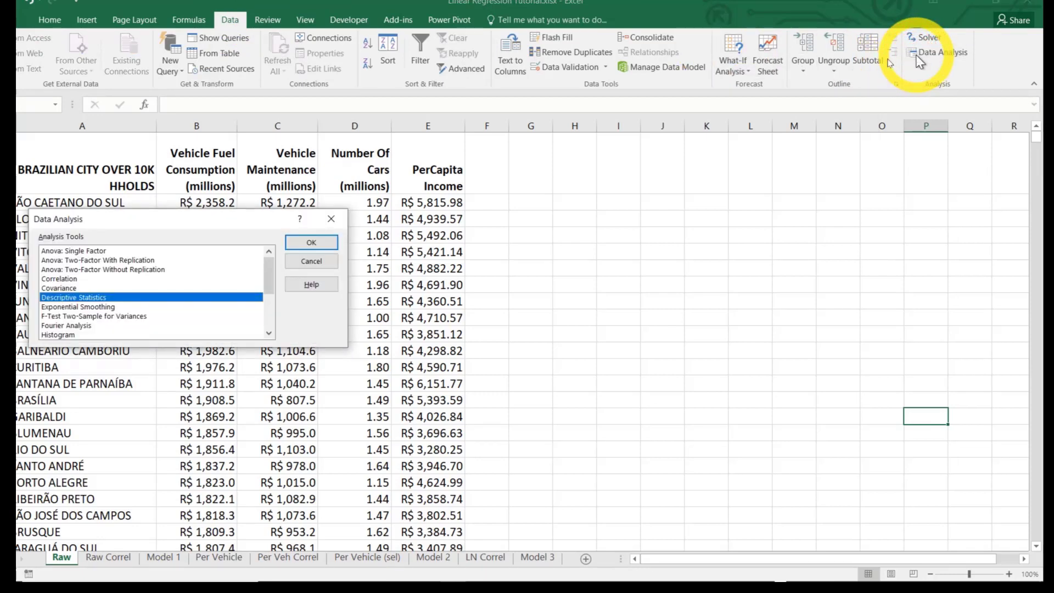
pyautogui.click(71, 280)
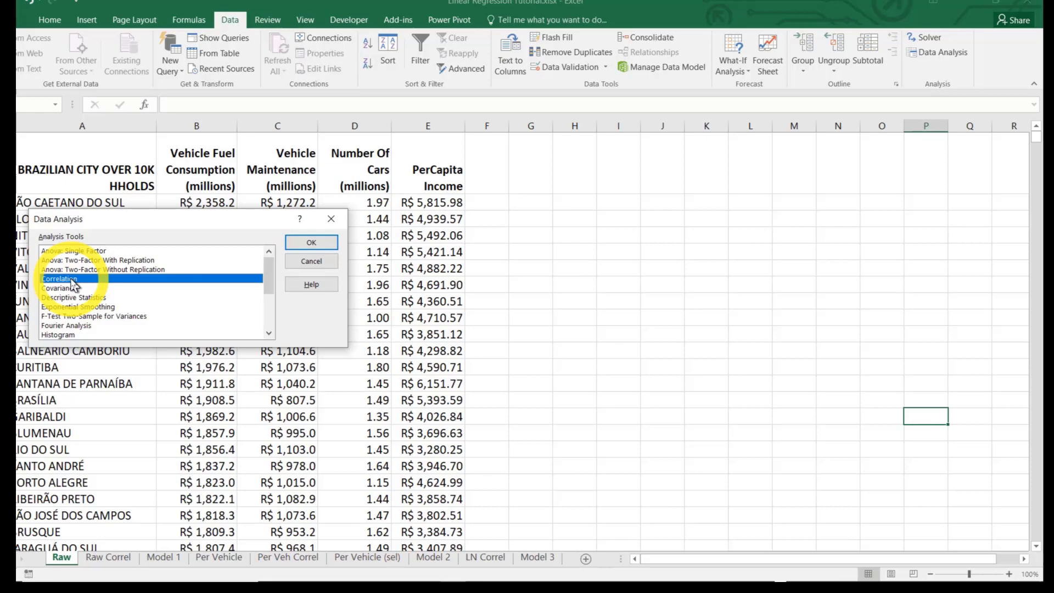
pyautogui.click(311, 244)
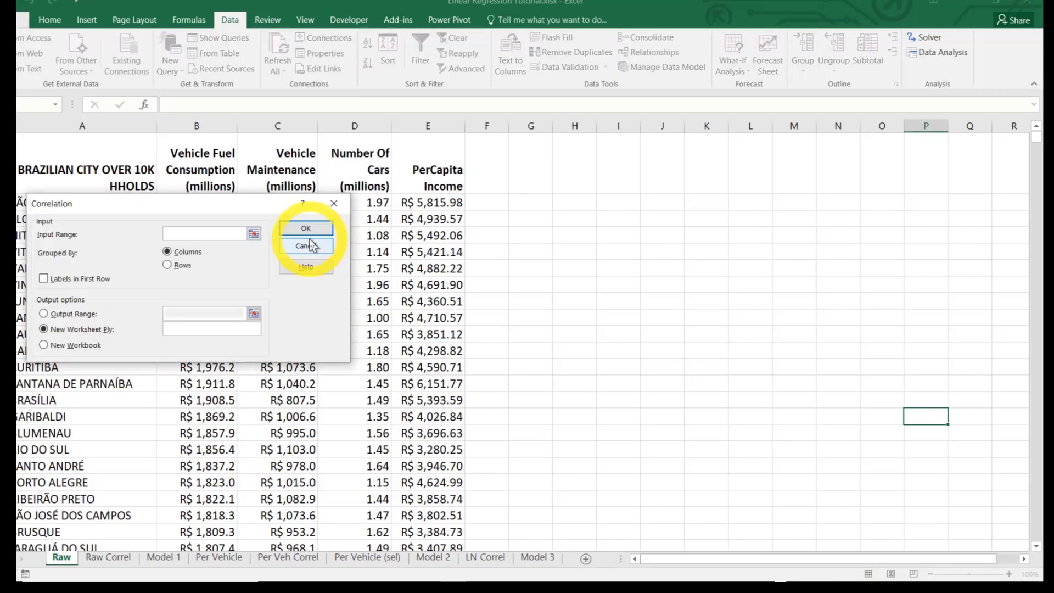
pyautogui.click(254, 234)
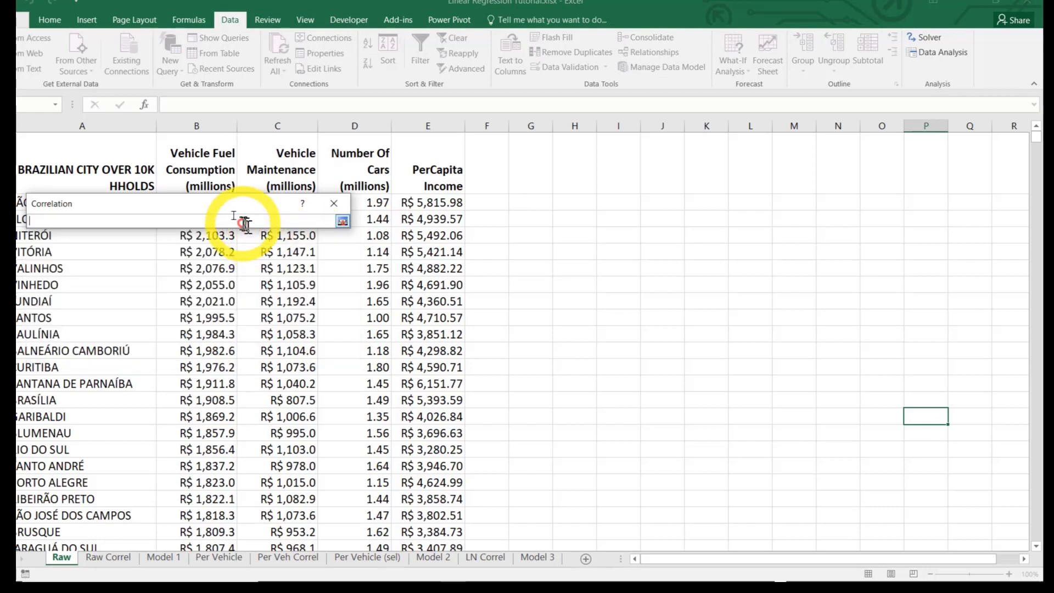
pyautogui.moveTo(211, 172); pyautogui.dragTo(394, 313)
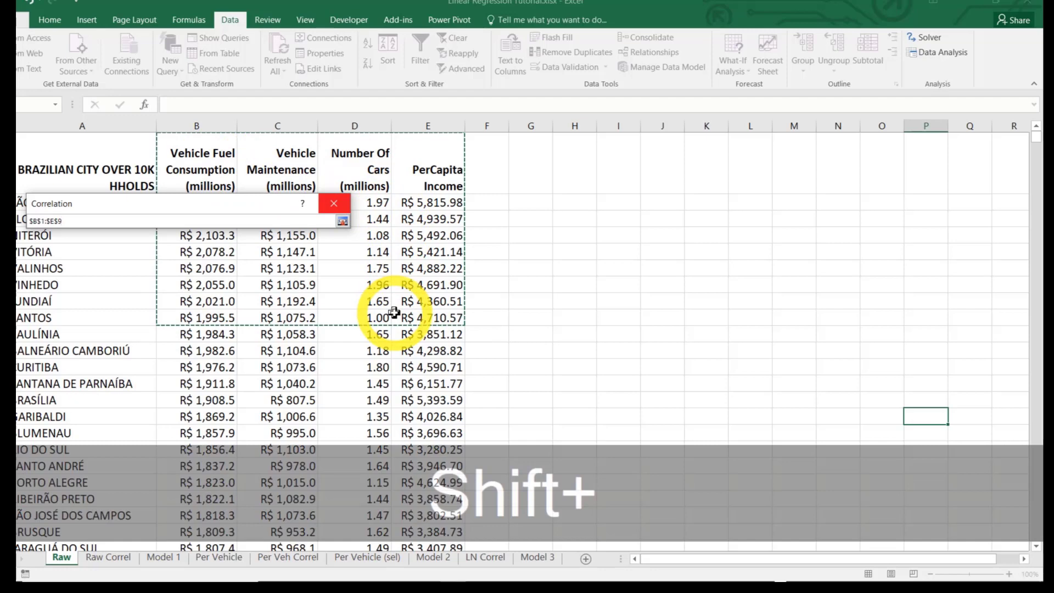
pyautogui.hotkey('shift', 'End')
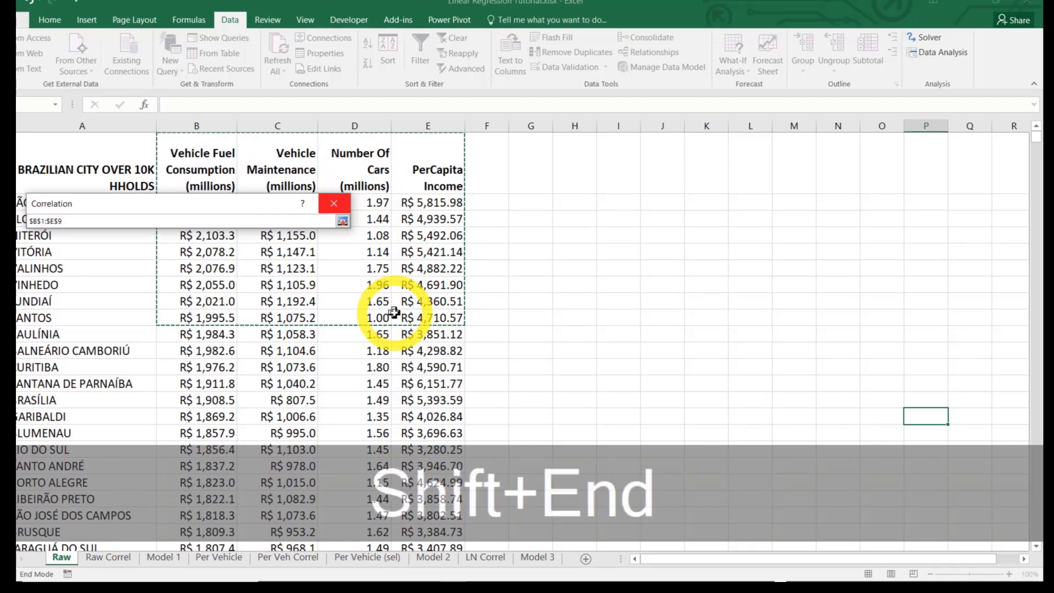
pyautogui.hotkey('shift', 'Down')
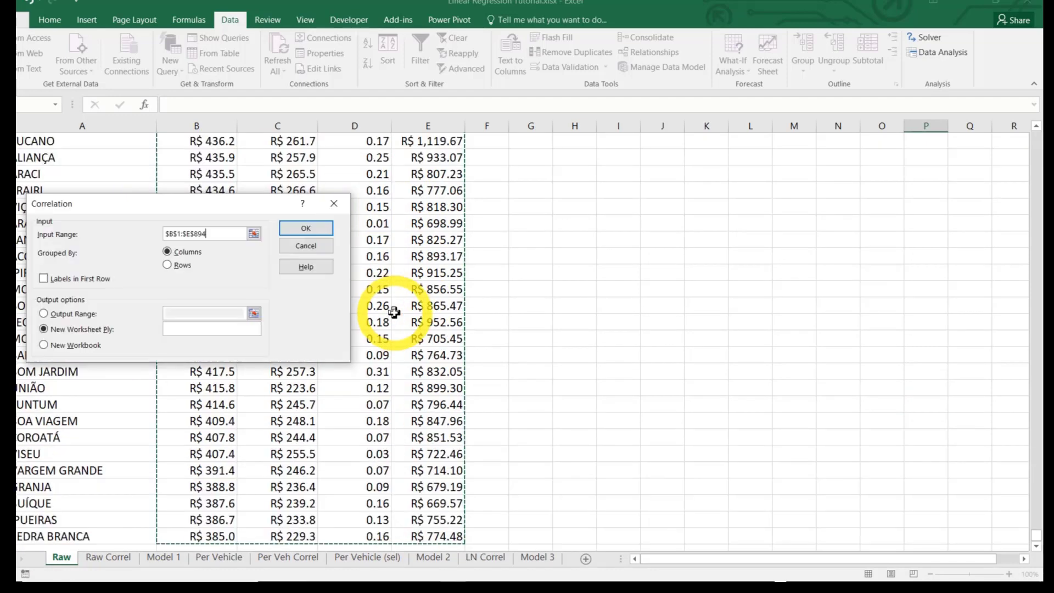
pyautogui.click(44, 279)
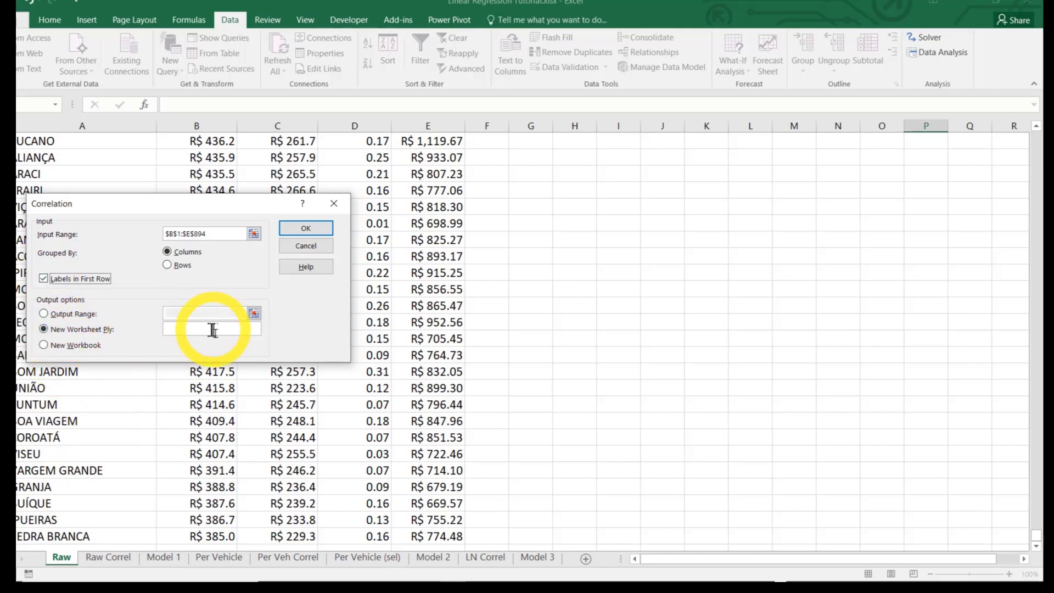
pyautogui.click(306, 228)
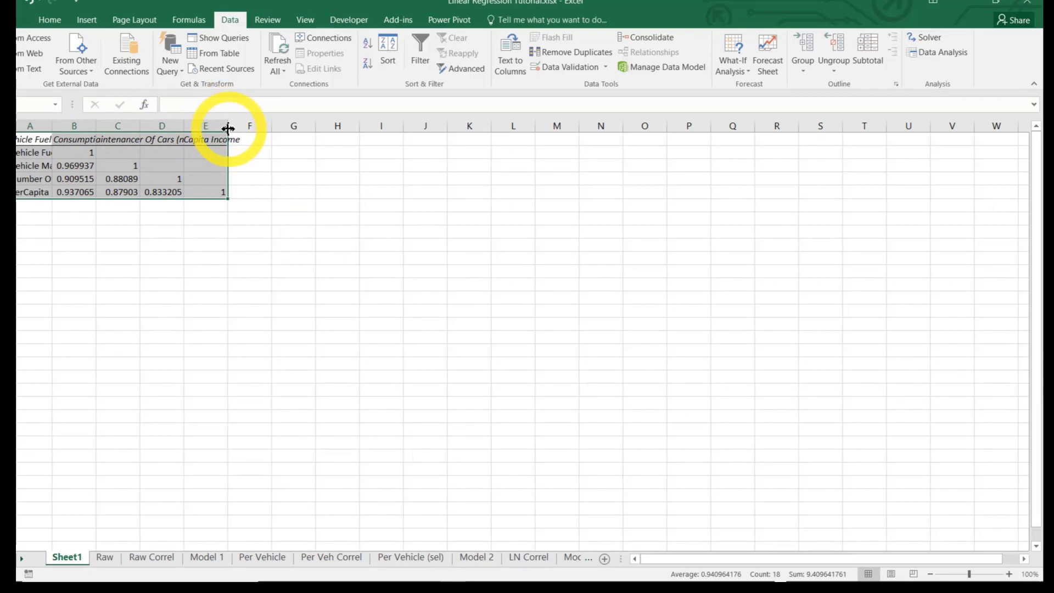
# Widen the correlation table's columns and format it with 14-point text and two-decimal numbers
pyautogui.moveTo(228, 128); pyautogui.dragTo(279, 128)
pyautogui.click(49, 21)
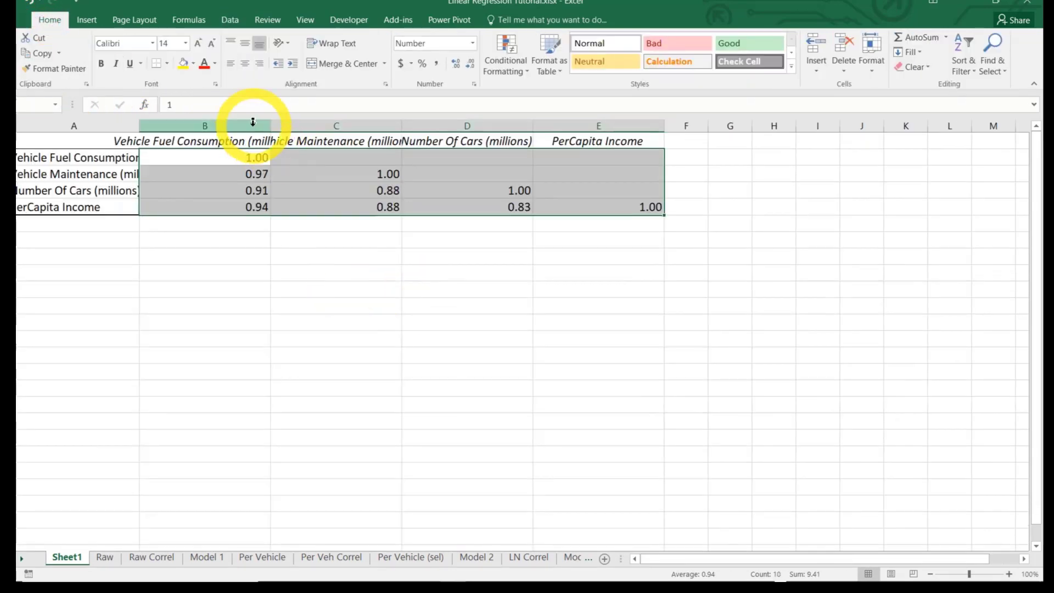
# Fill the Vehicle Fuel Consumption column B1:B5 yellow and fit column B's width to its header
pyautogui.moveTo(232, 142); pyautogui.dragTo(228, 208)
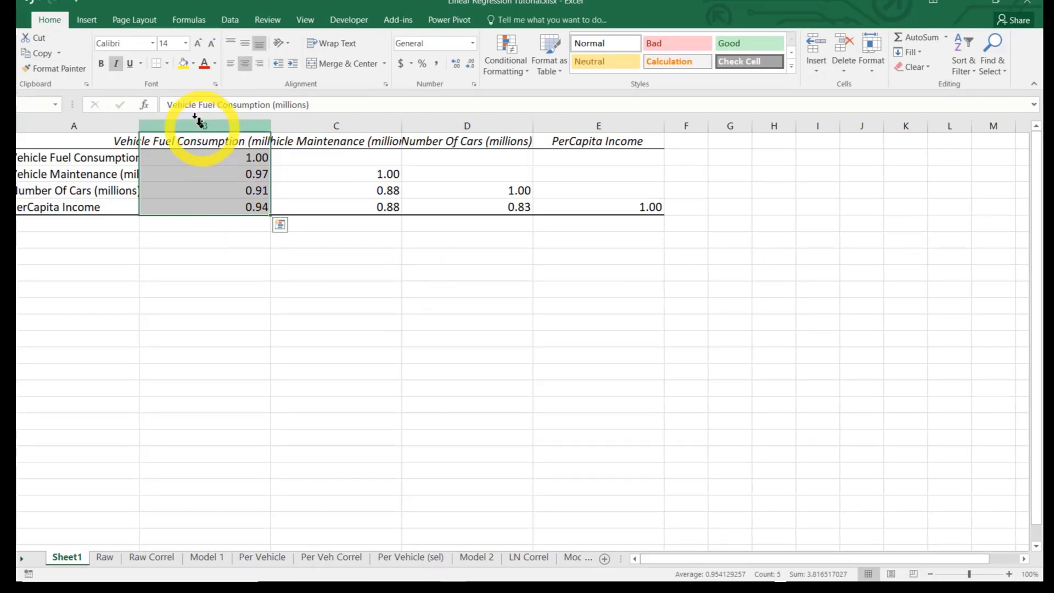
pyautogui.click(184, 64)
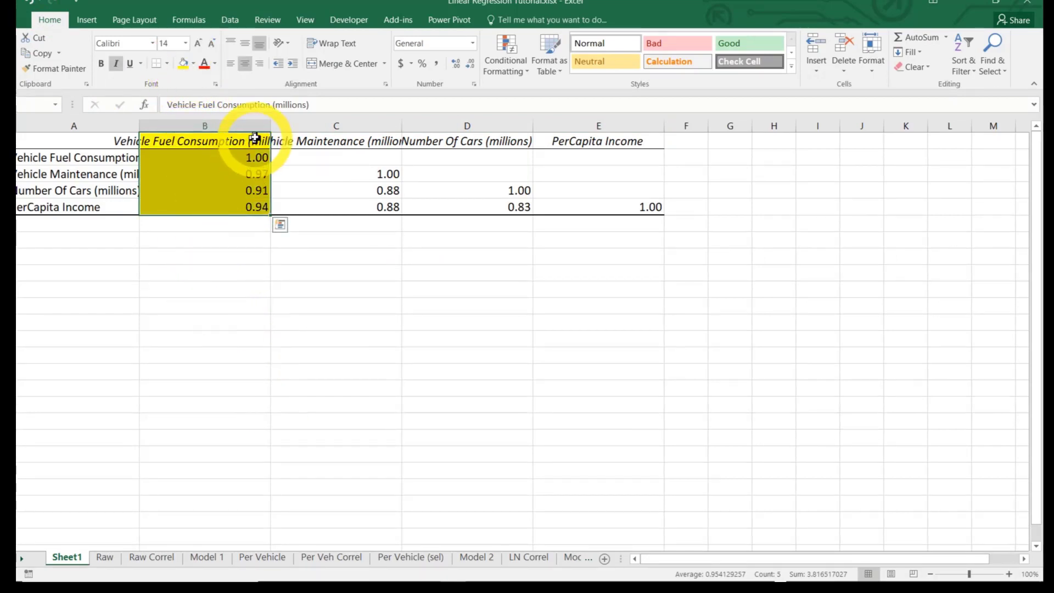
pyautogui.doubleClick(271, 126)
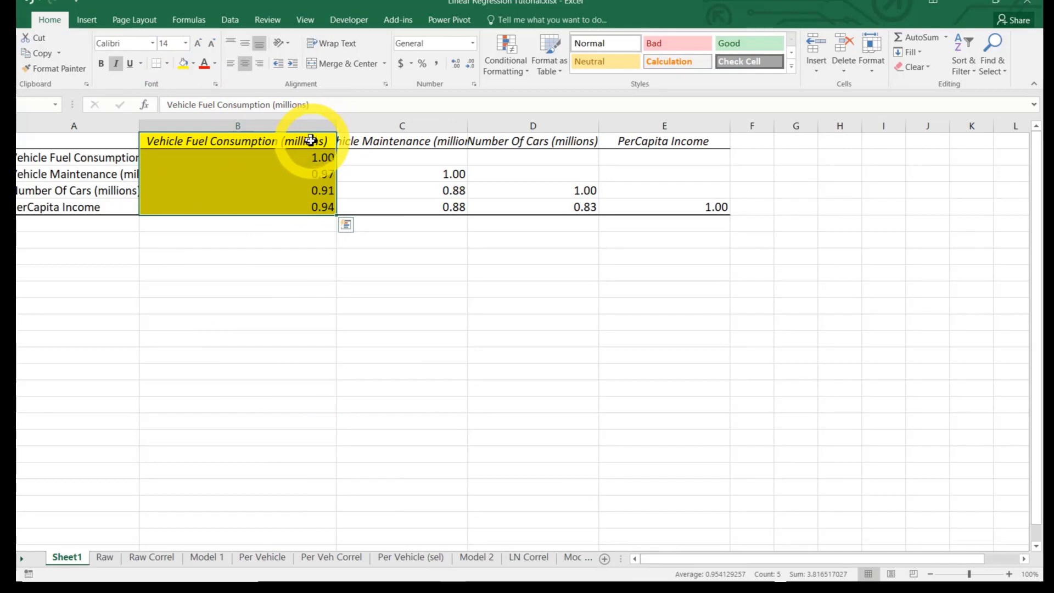
# Examine fuel consumption's correlations with vehicle maintenance, number of cars and per-capita income, fitting column A's width to its row labels
pyautogui.click(321, 175)
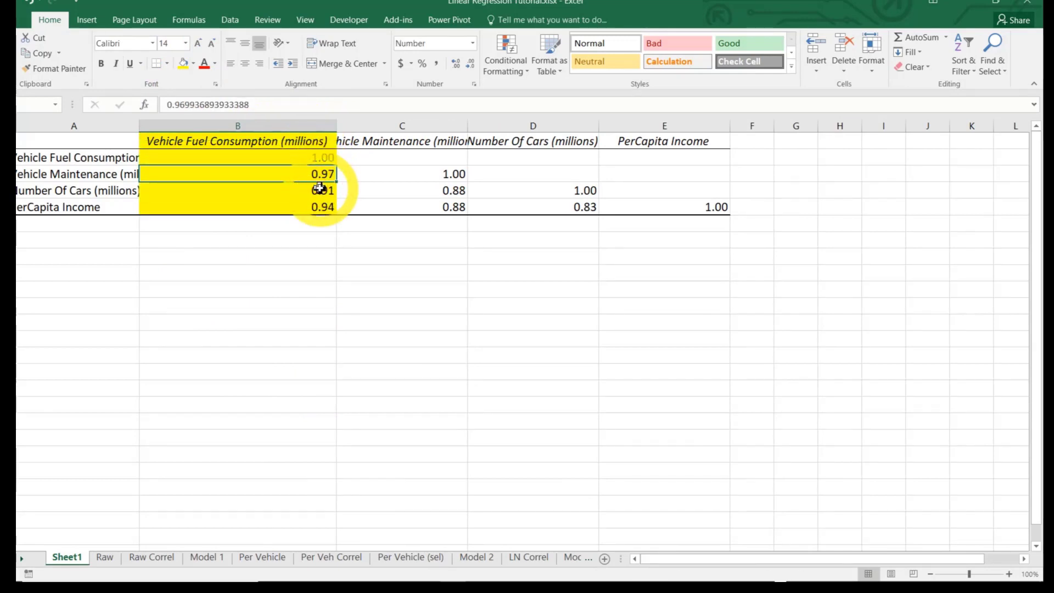
pyautogui.click(323, 190)
pyautogui.click(319, 212)
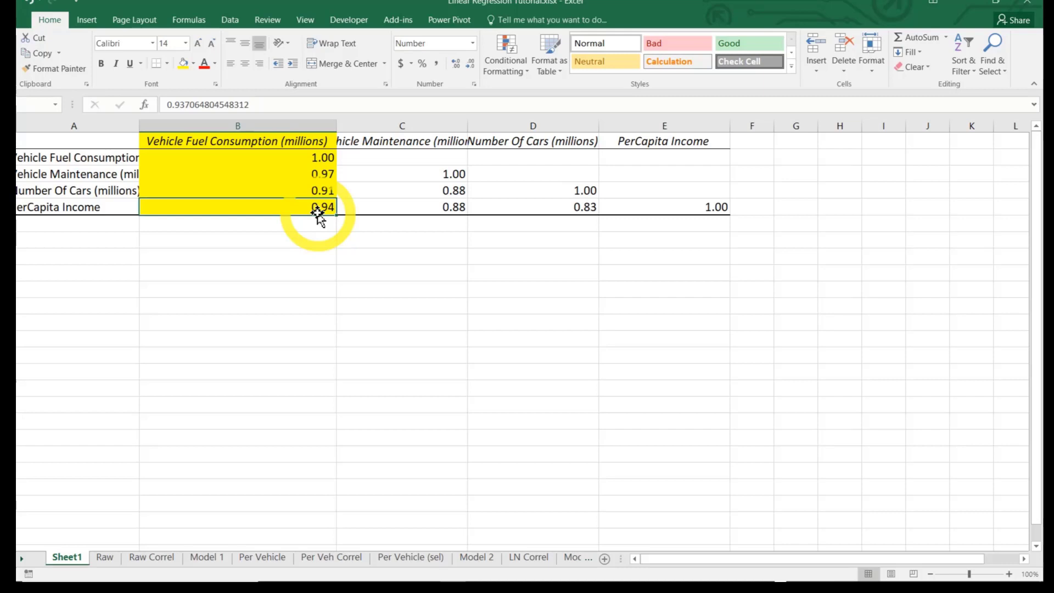
pyautogui.doubleClick(139, 126)
pyautogui.click(129, 174)
pyautogui.click(390, 177)
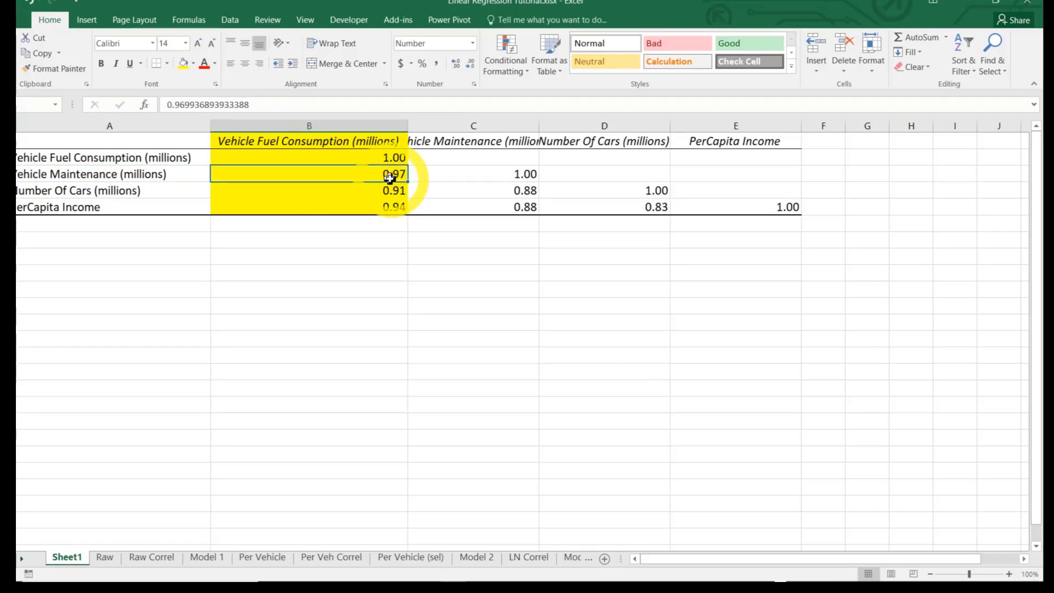
pyautogui.click(129, 192)
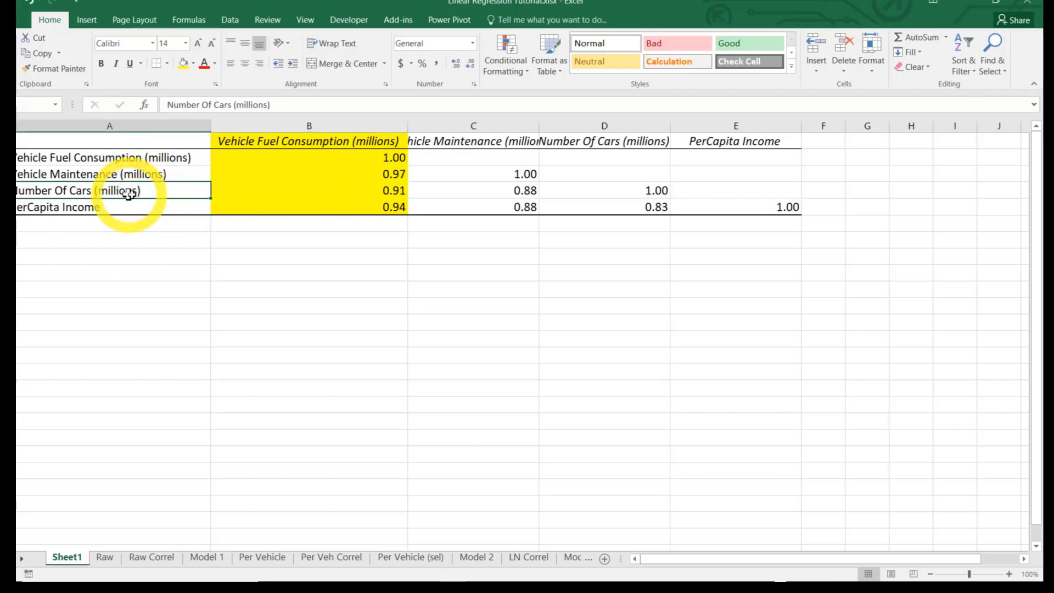
pyautogui.click(344, 187)
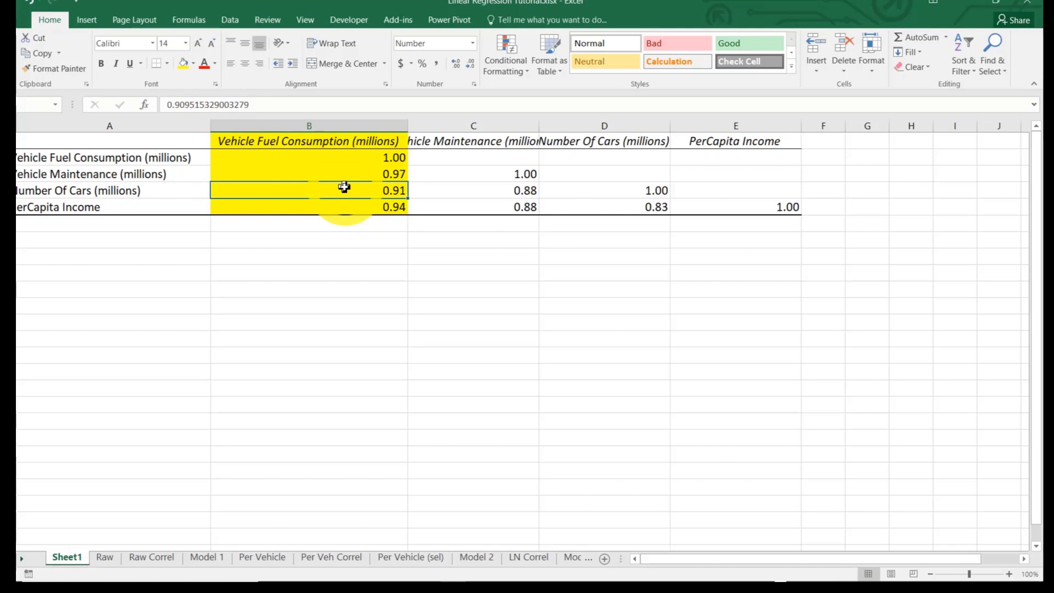
# Examine per-capita income's correlation with fuel consumption and review the three predictor row labels in the correlation table
pyautogui.click(128, 206)
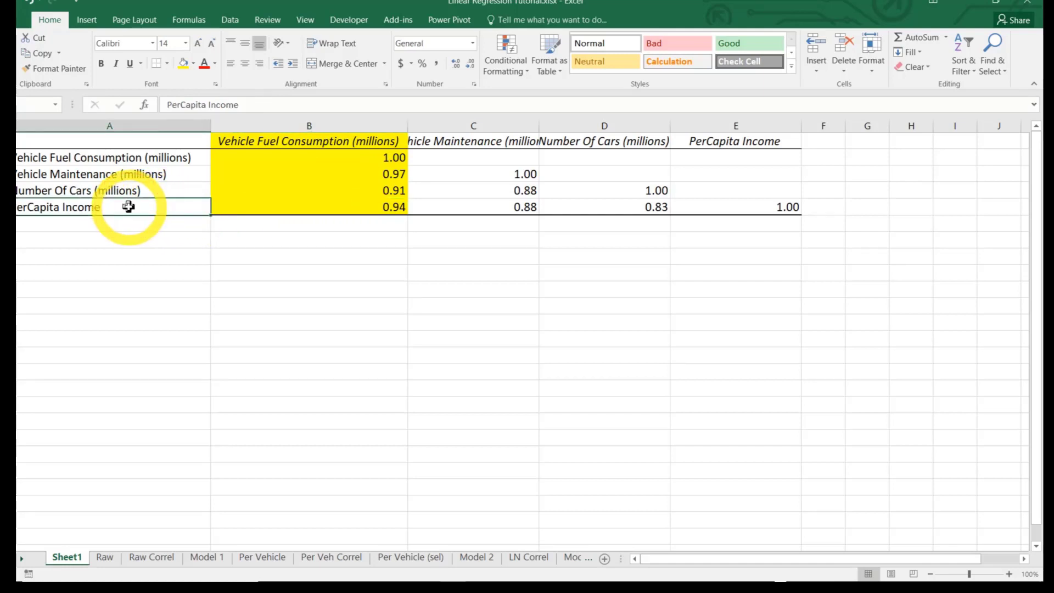
pyautogui.click(383, 211)
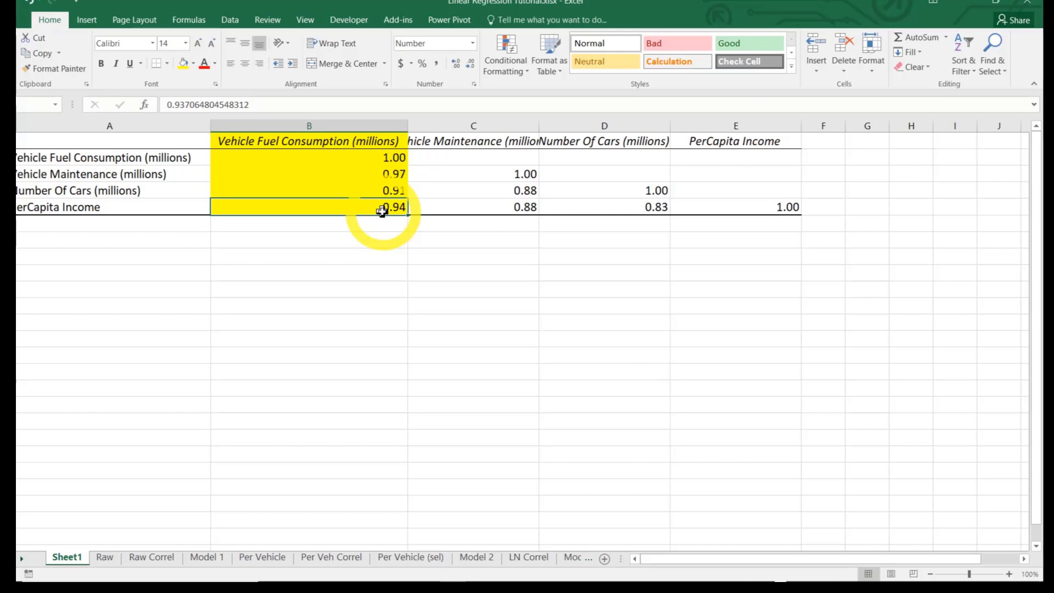
pyautogui.click(155, 178)
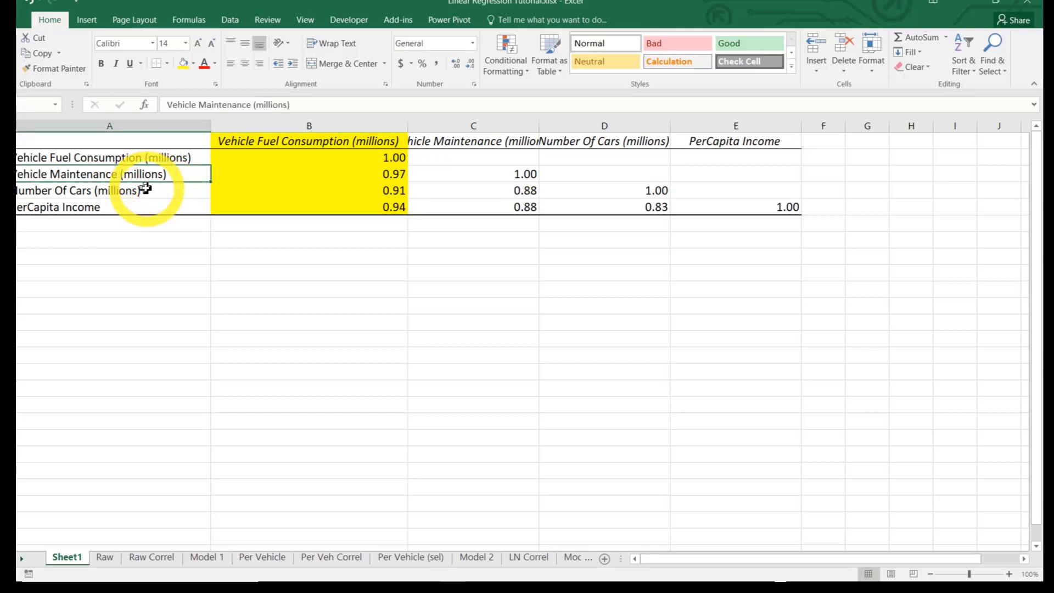
pyautogui.click(144, 192)
pyautogui.click(137, 207)
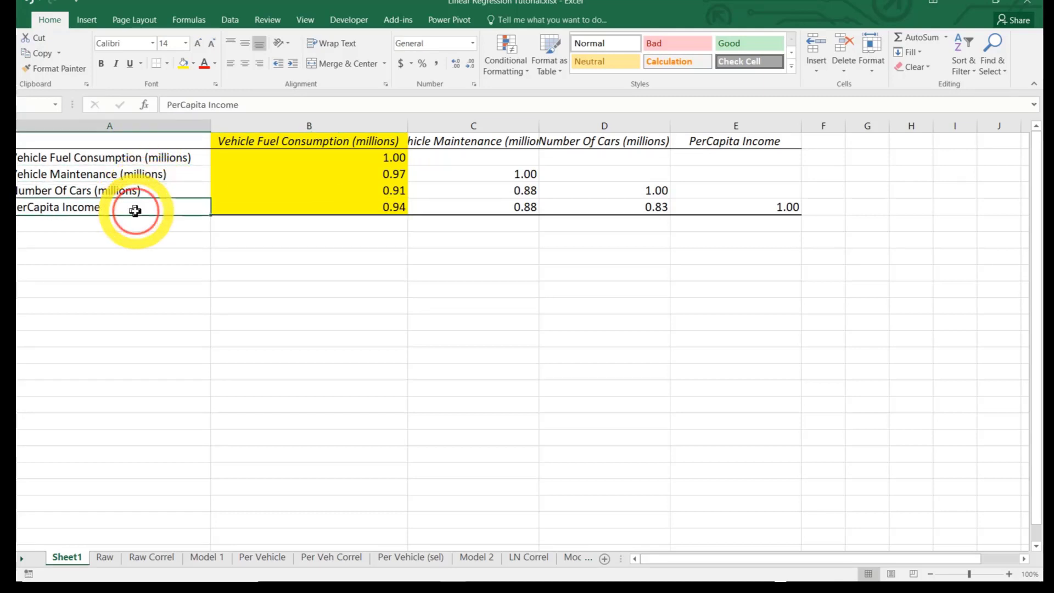
# On the Raw sheet, review the predictor headers and insert a blank row above the header row
pyautogui.click(104, 557)
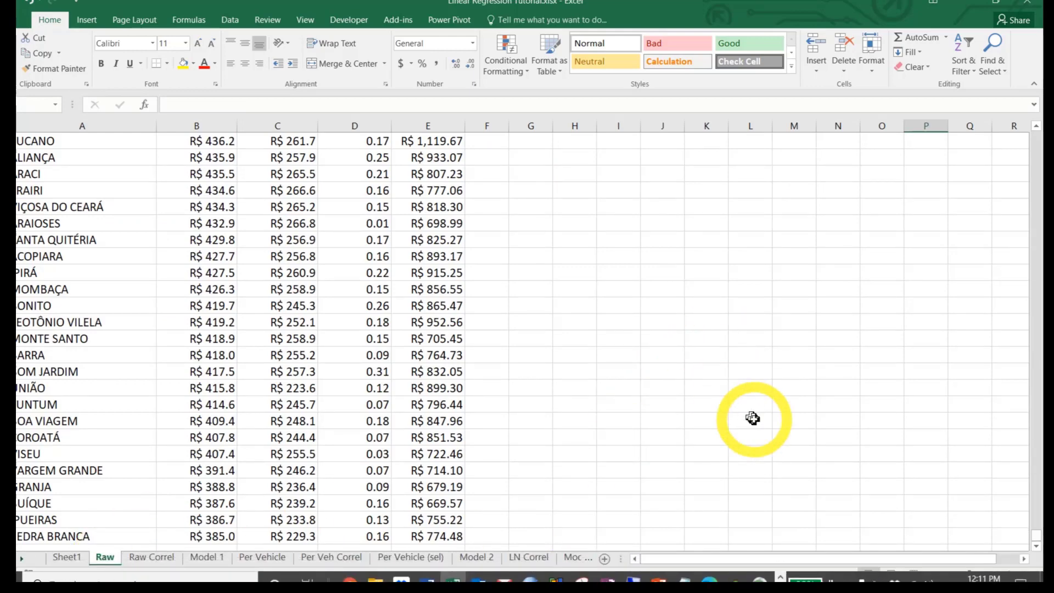
pyautogui.moveTo(1036, 535); pyautogui.dragTo(1039, 115)
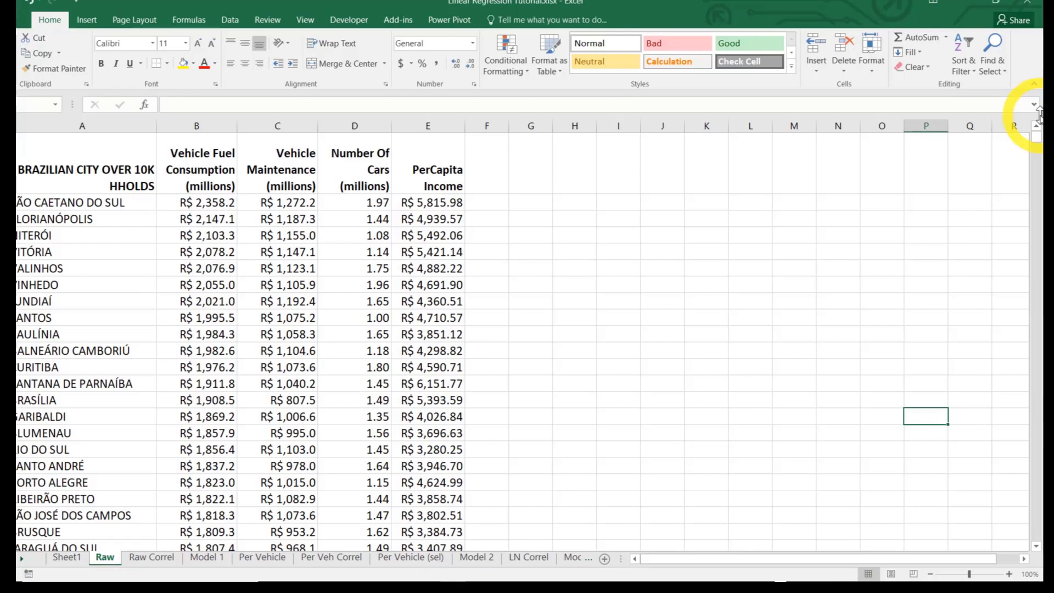
pyautogui.click(281, 184)
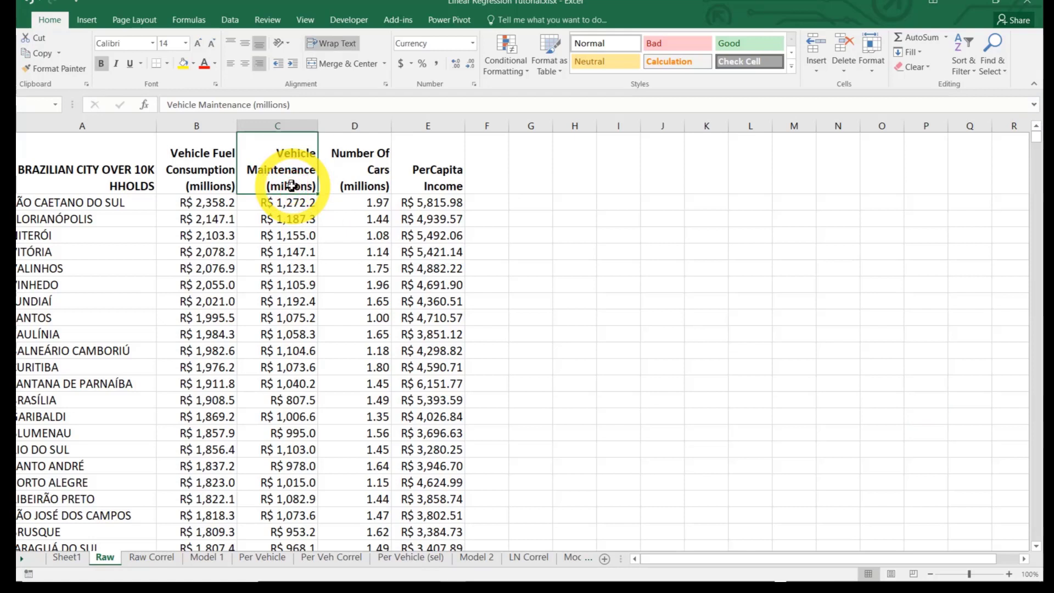
pyautogui.click(356, 186)
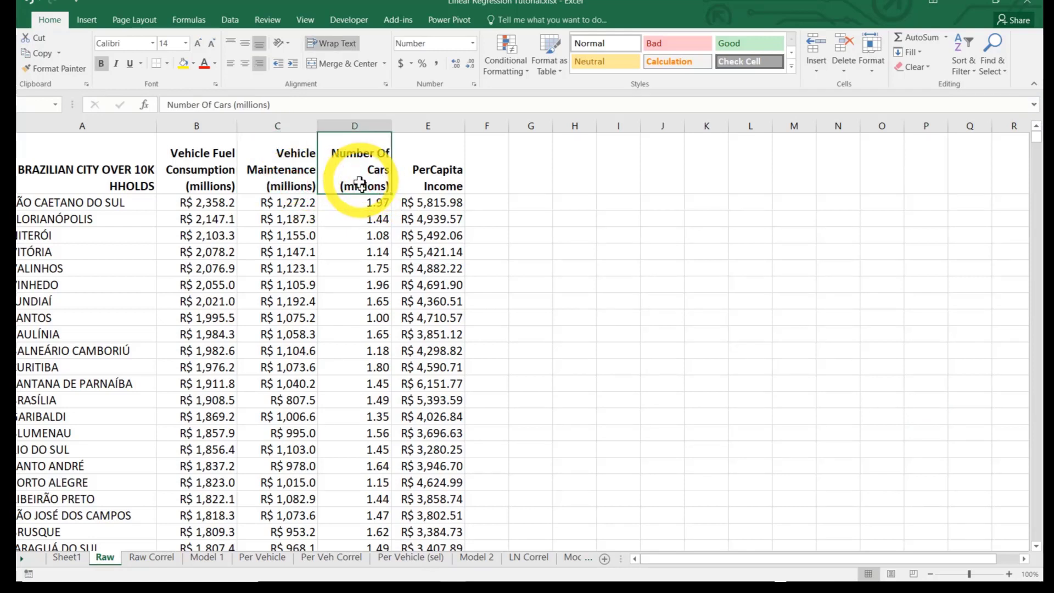
pyautogui.click(440, 168)
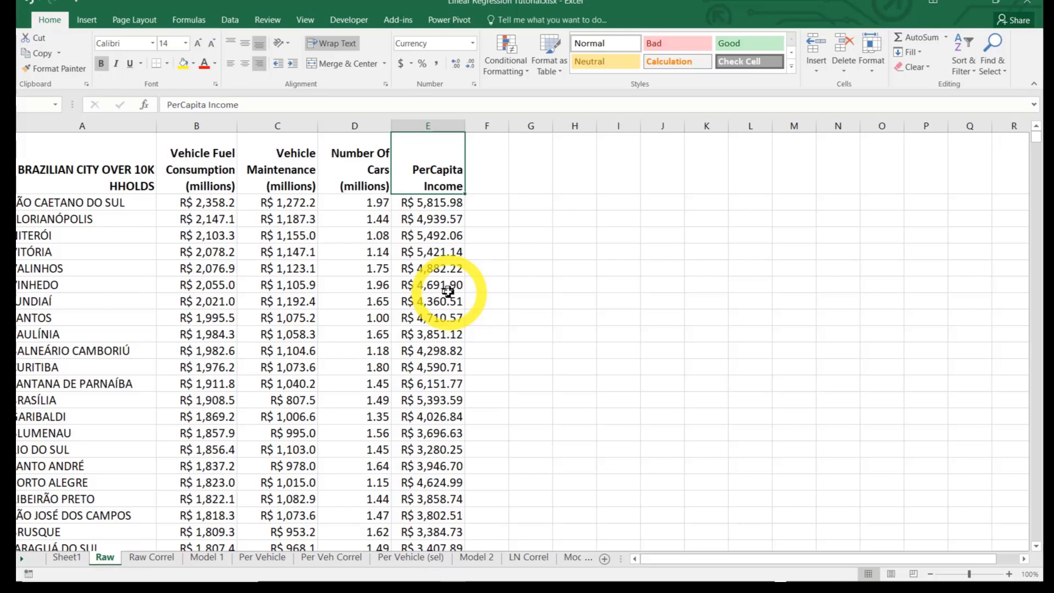
pyautogui.click(18, 165)
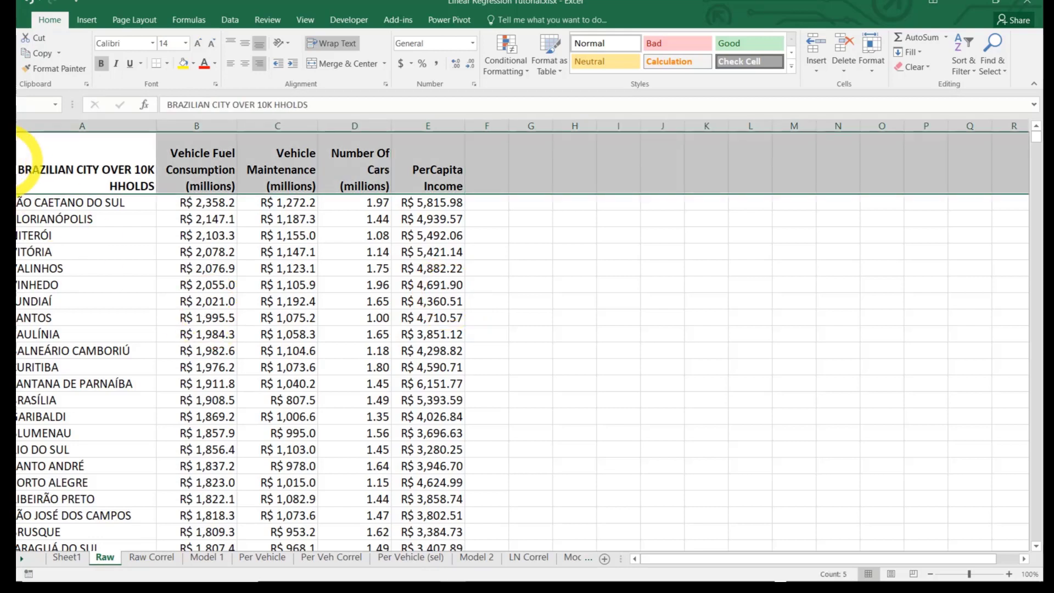
pyautogui.rightClick(18, 165)
pyautogui.click(22, 252)
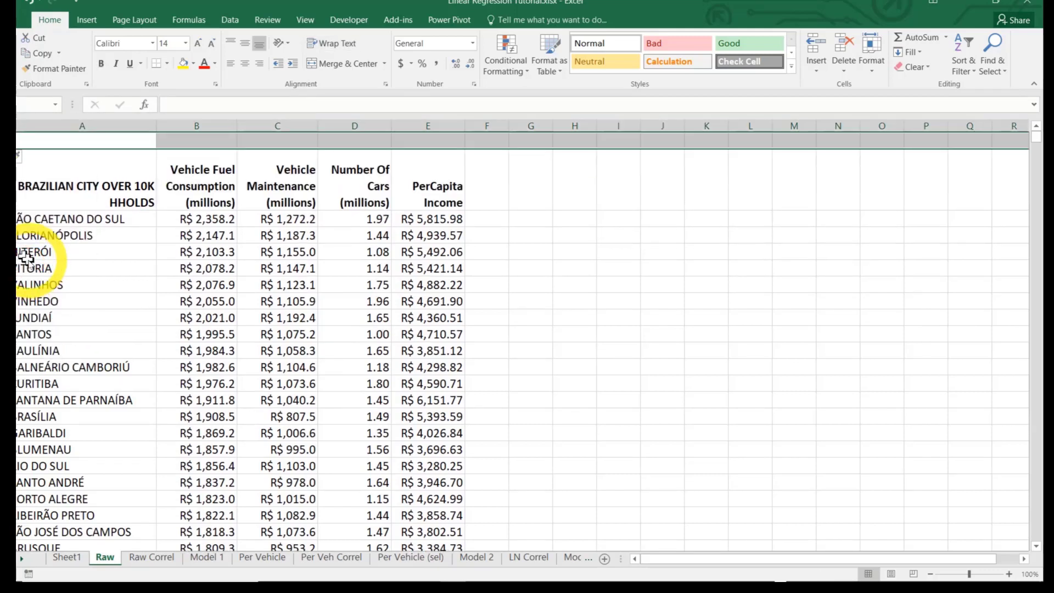
# Widen column F and add the heading SCORE in F2, formatted bold, 14-point and right-aligned
pyautogui.moveTo(509, 125); pyautogui.dragTo(553, 126)
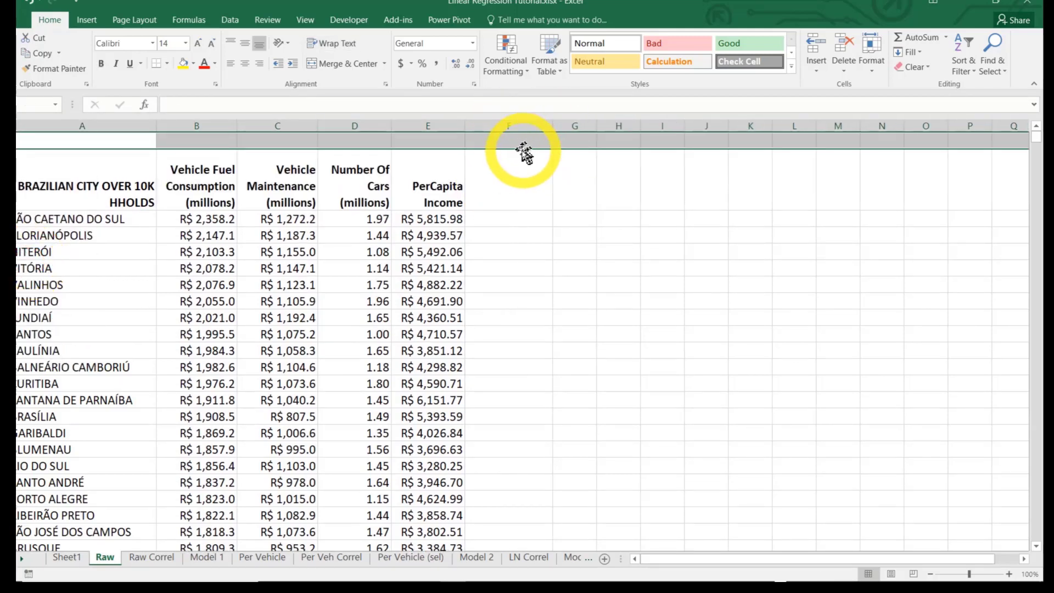
pyautogui.click(502, 169)
pyautogui.write('SC')
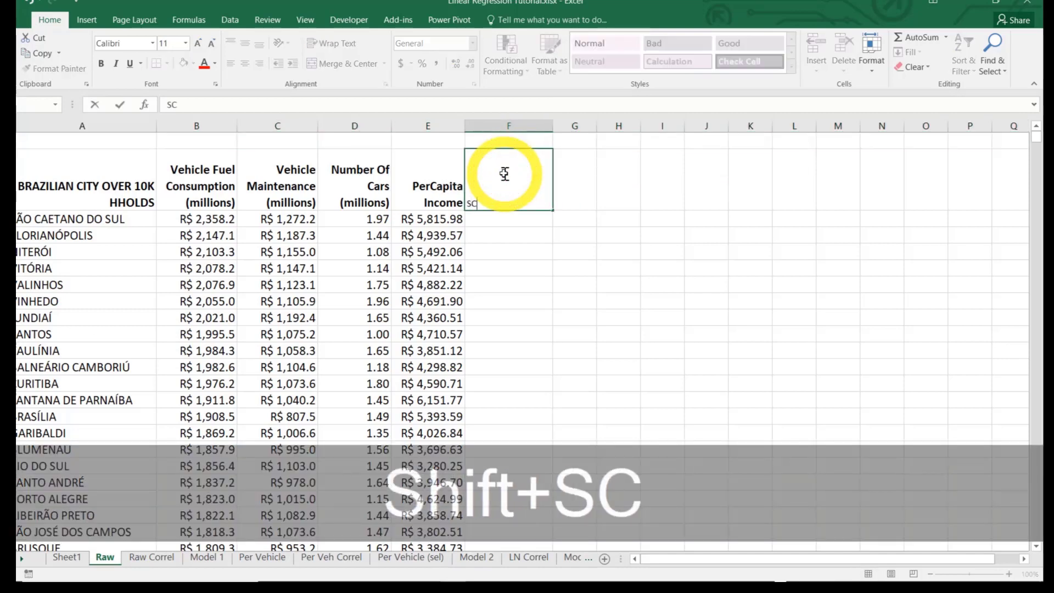
pyautogui.write('ORE')
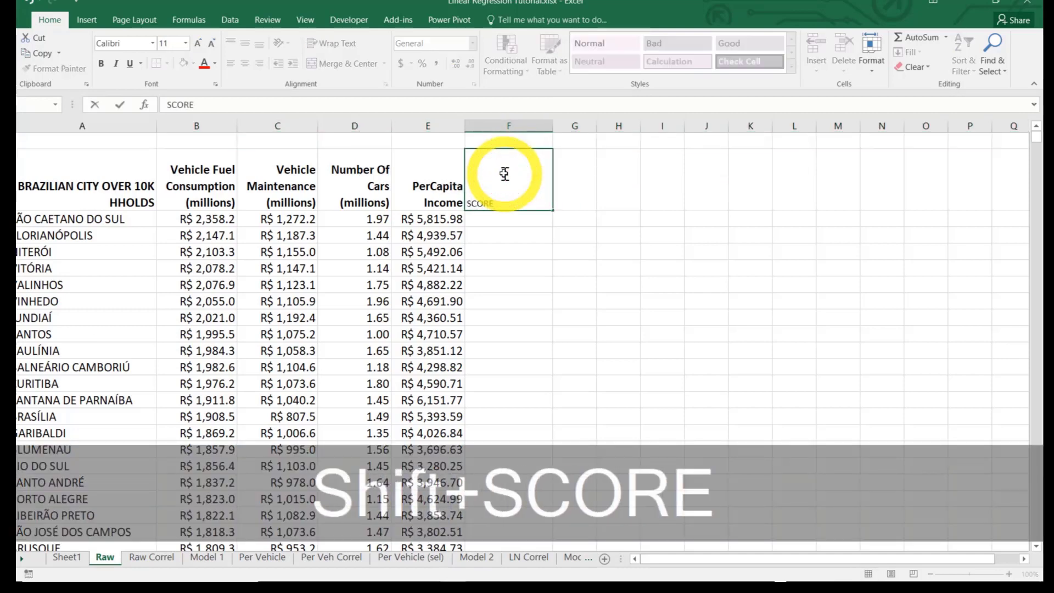
pyautogui.press('Return')
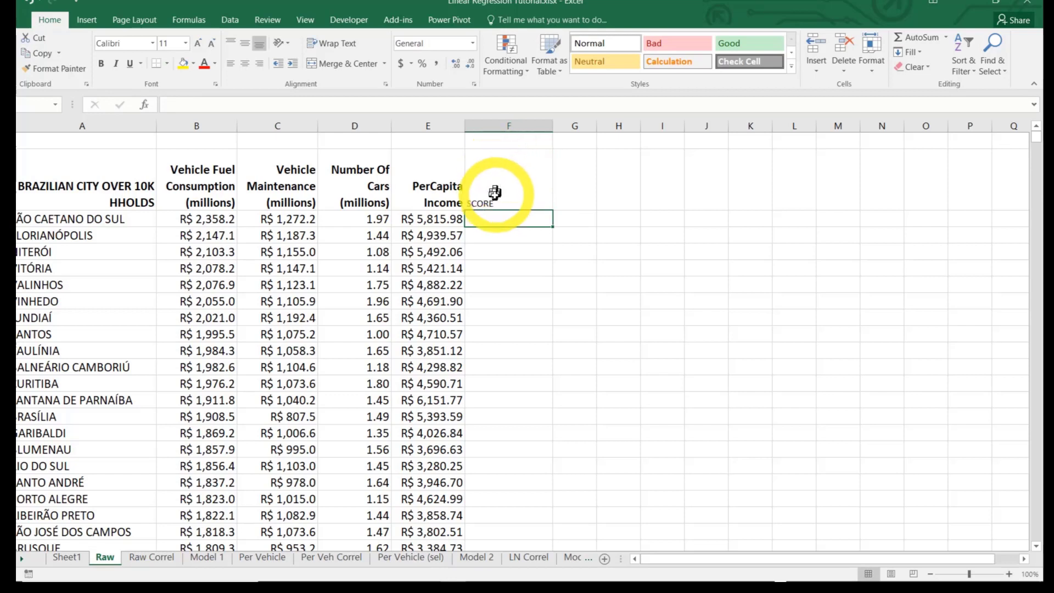
pyautogui.click(493, 193)
pyautogui.hotkey('ctrl', 'b')
pyautogui.doubleClick(198, 44)
pyautogui.click(262, 65)
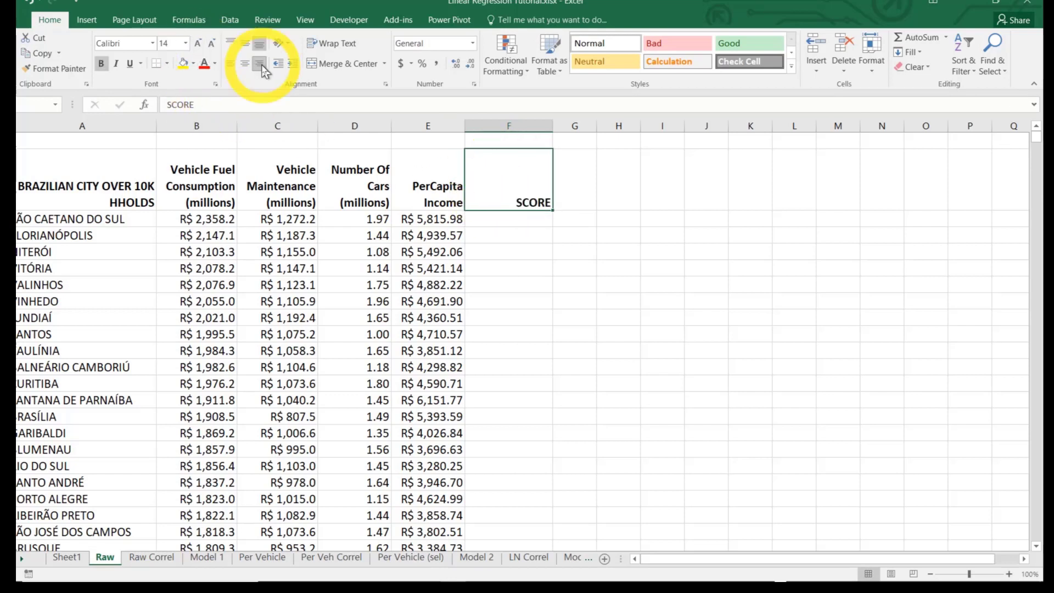
# Enter the weights 1, 10 and 0.5 in C1:E1 above Vehicle Maintenance, Number Of Cars and PerCapita Income
pyautogui.click(285, 141)
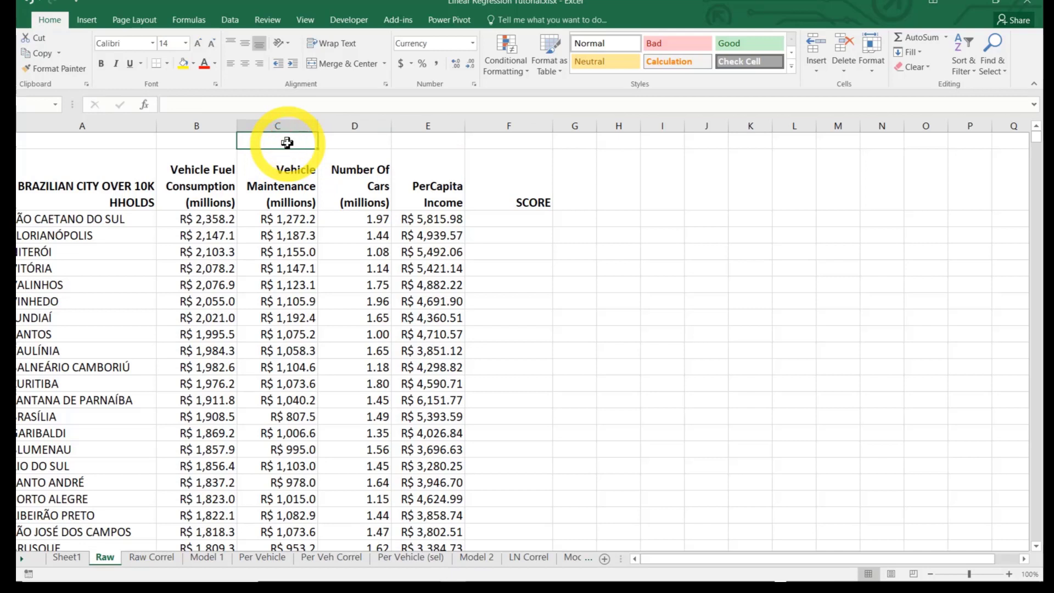
pyautogui.write('1')
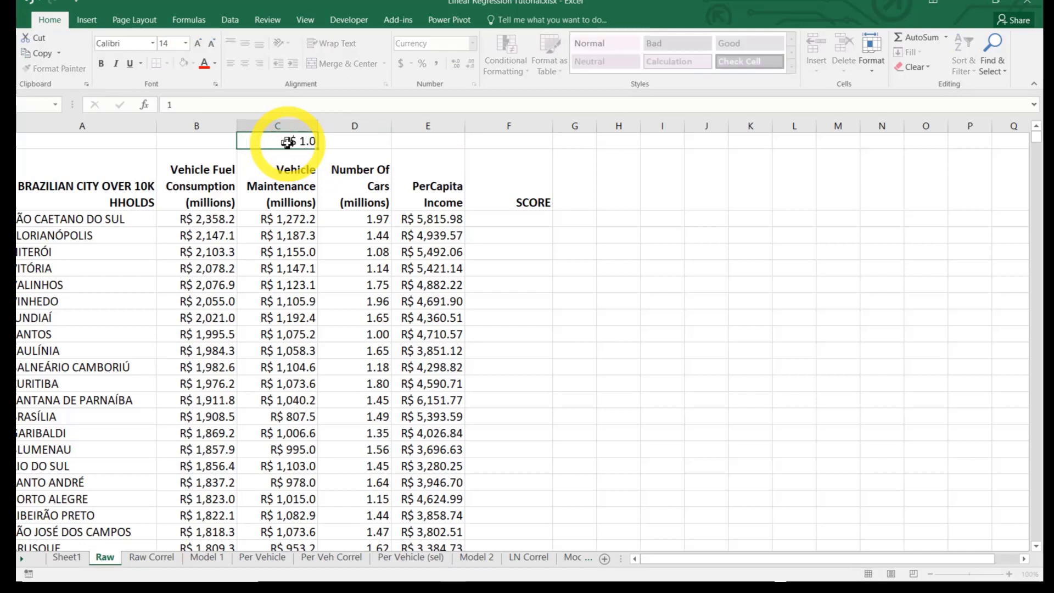
pyautogui.press('Tab')
pyautogui.write('10')
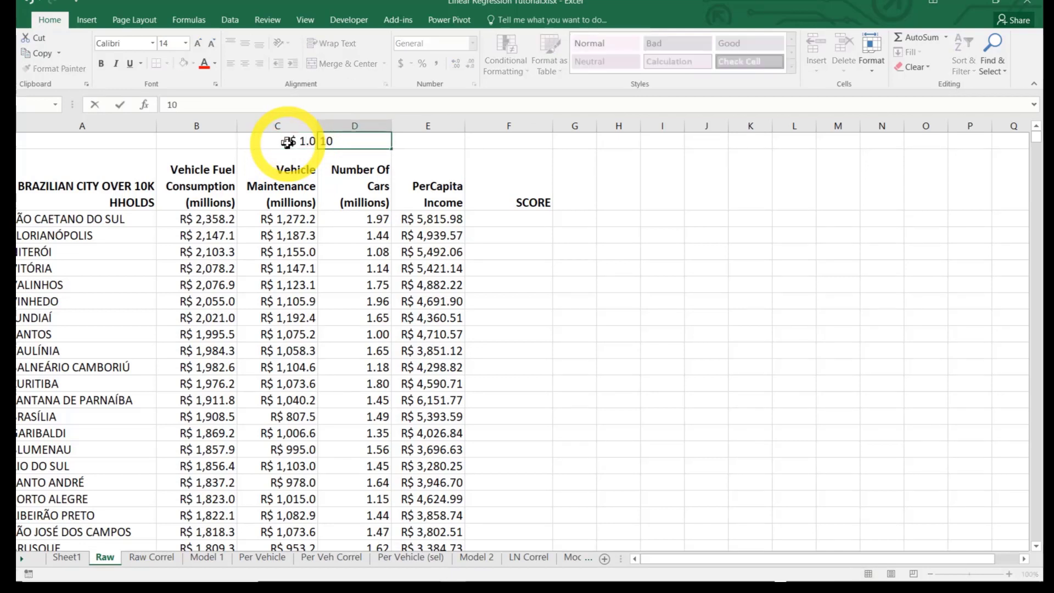
pyautogui.press('Tab')
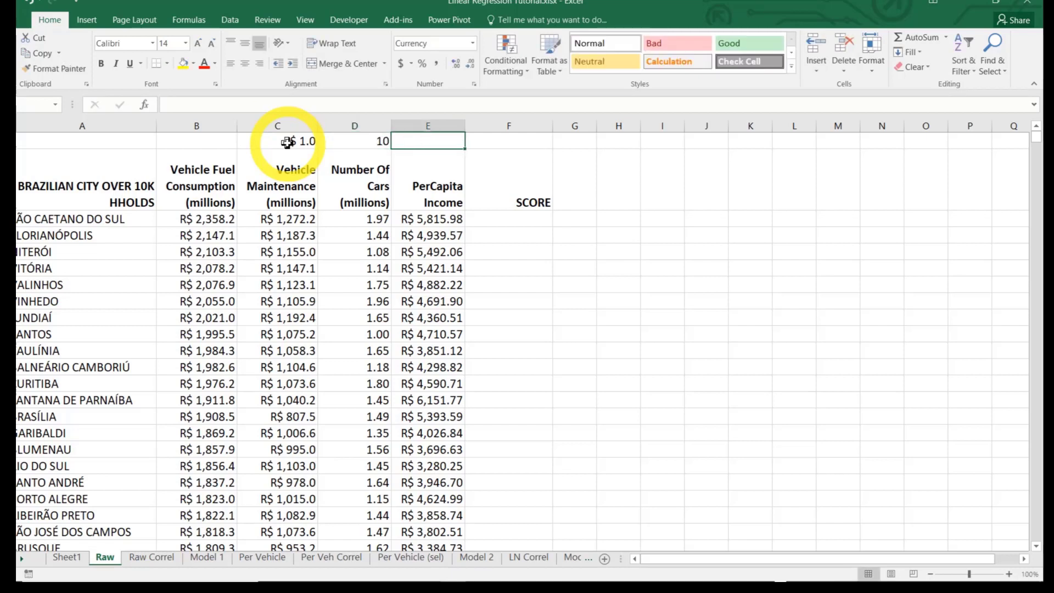
pyautogui.write('0.5')
pyautogui.press('Tab')
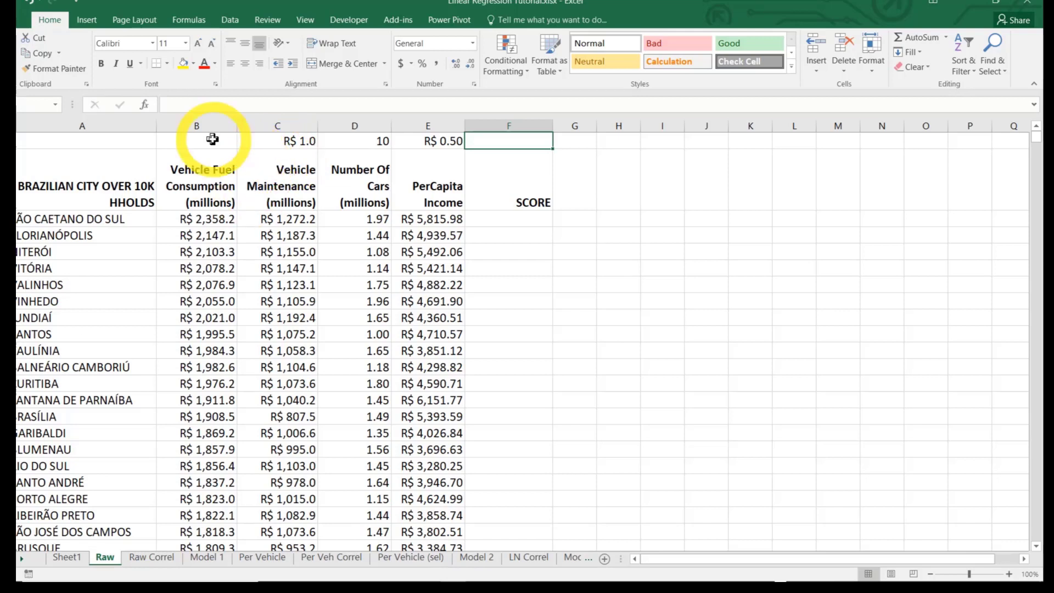
# Review each weight in C1:E1 against the variable header directly beneath it
pyautogui.click(291, 144)
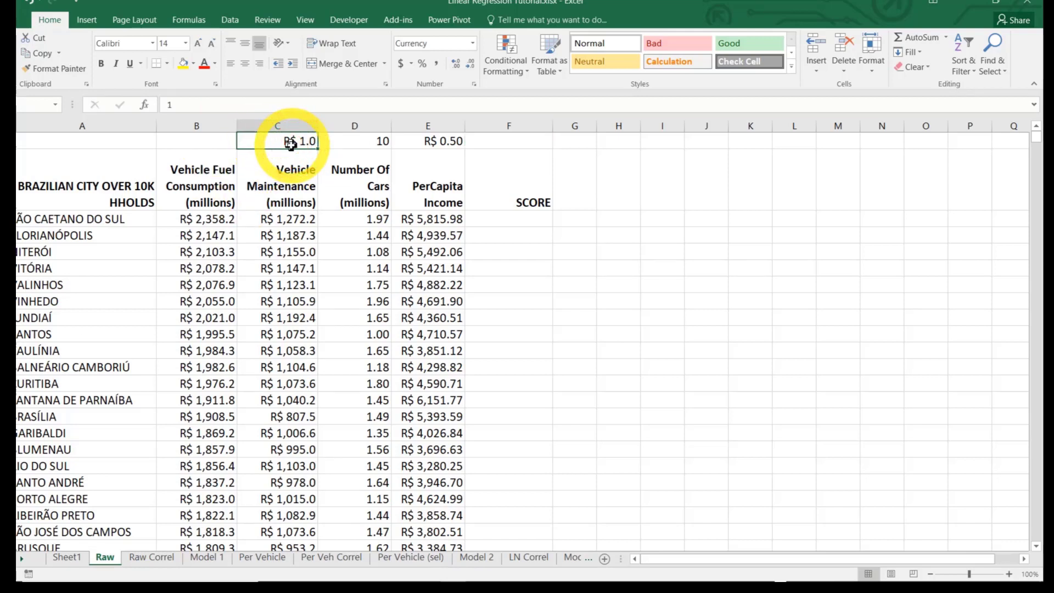
pyautogui.click(286, 209)
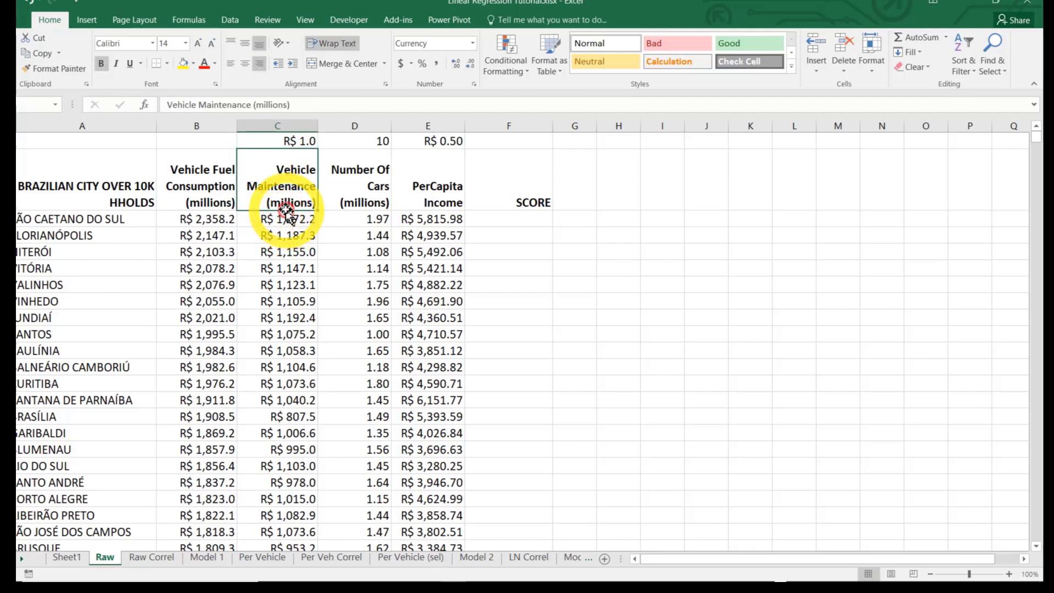
pyautogui.click(362, 141)
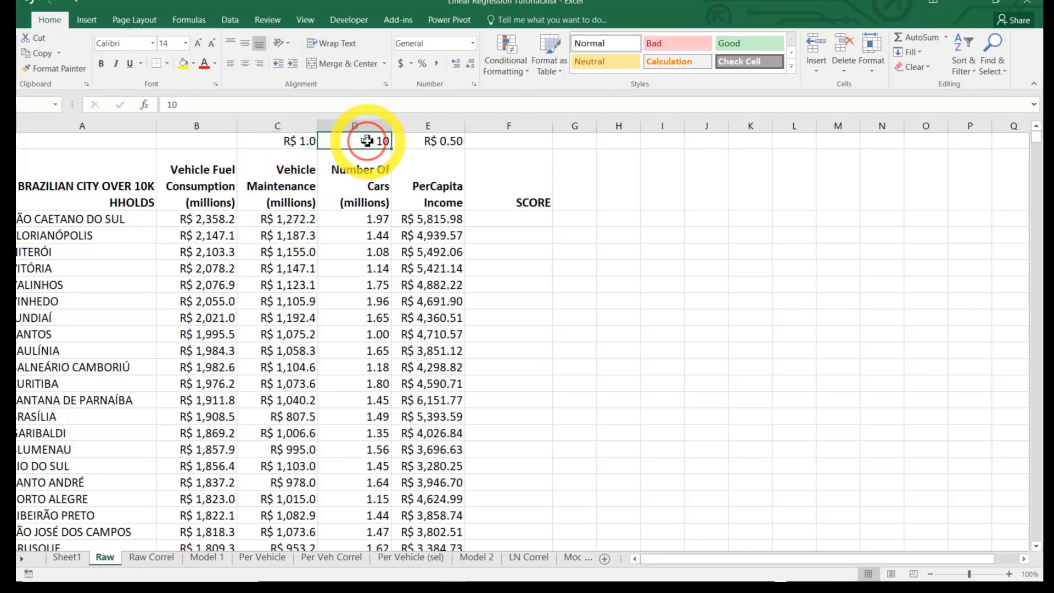
pyautogui.click(363, 176)
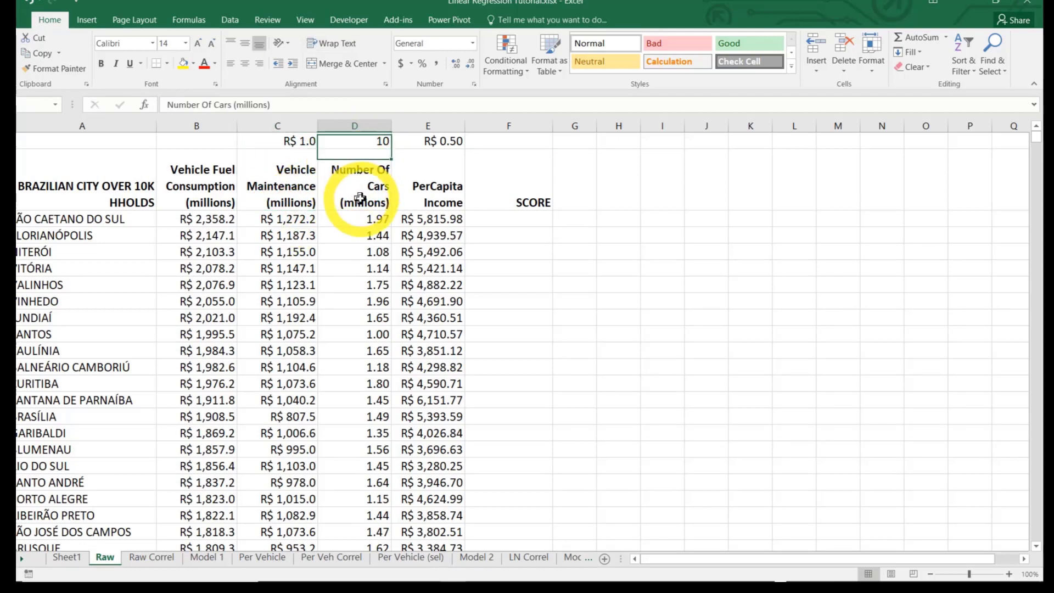
pyautogui.click(436, 141)
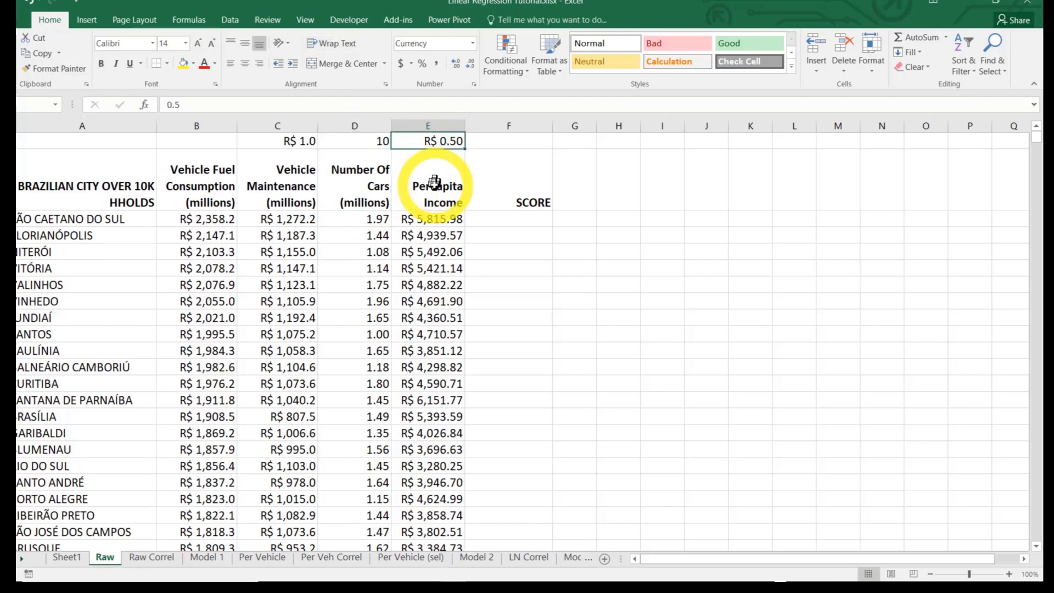
pyautogui.click(433, 185)
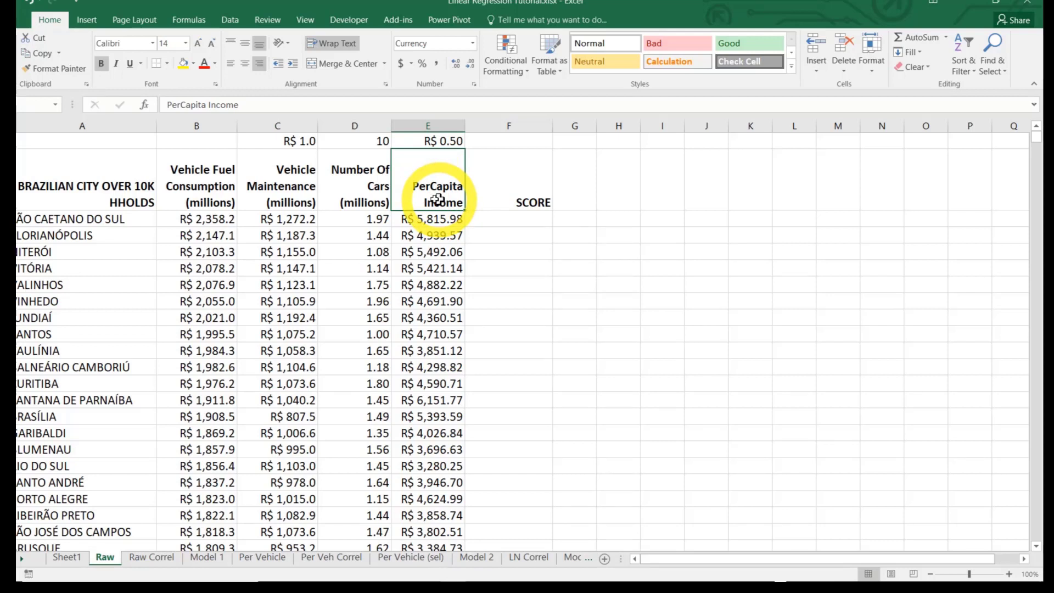
# Enter a weight of 1 in B1 above the Vehicle Fuel Consumption header
pyautogui.click(201, 143)
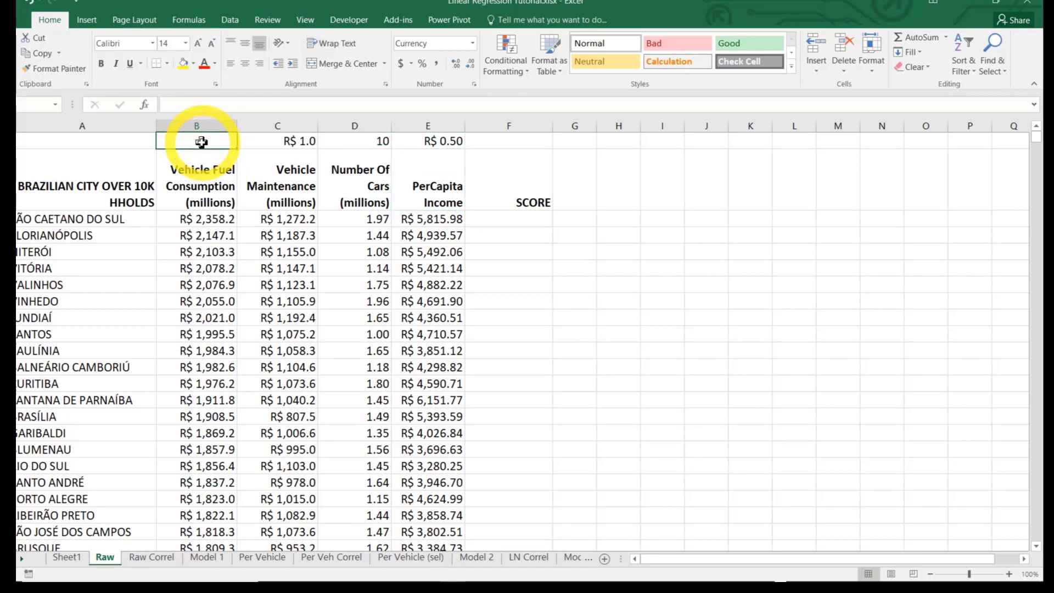
pyautogui.write('1')
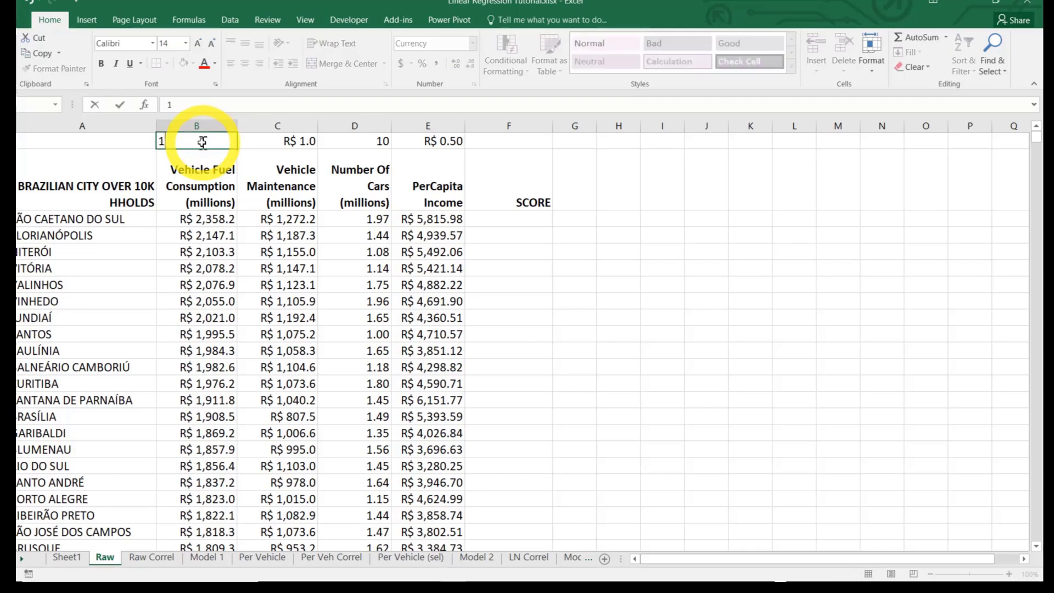
pyautogui.press('Return')
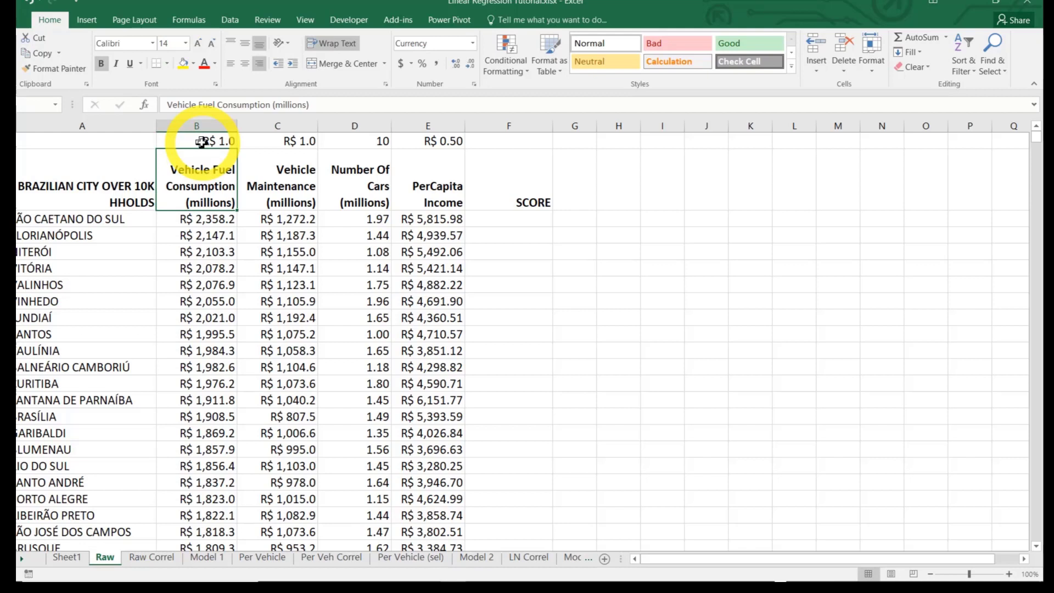
# Enter the formula =B1+C1*C3+D1*D3+E1*E3 in F3 under the SCORE heading
pyautogui.click(510, 221)
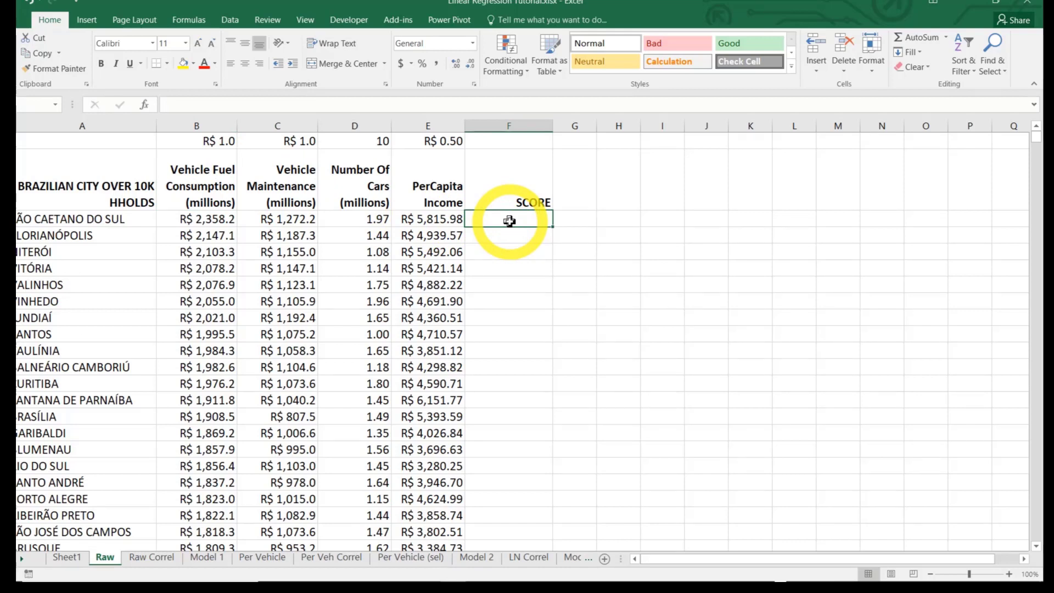
pyautogui.write('=')
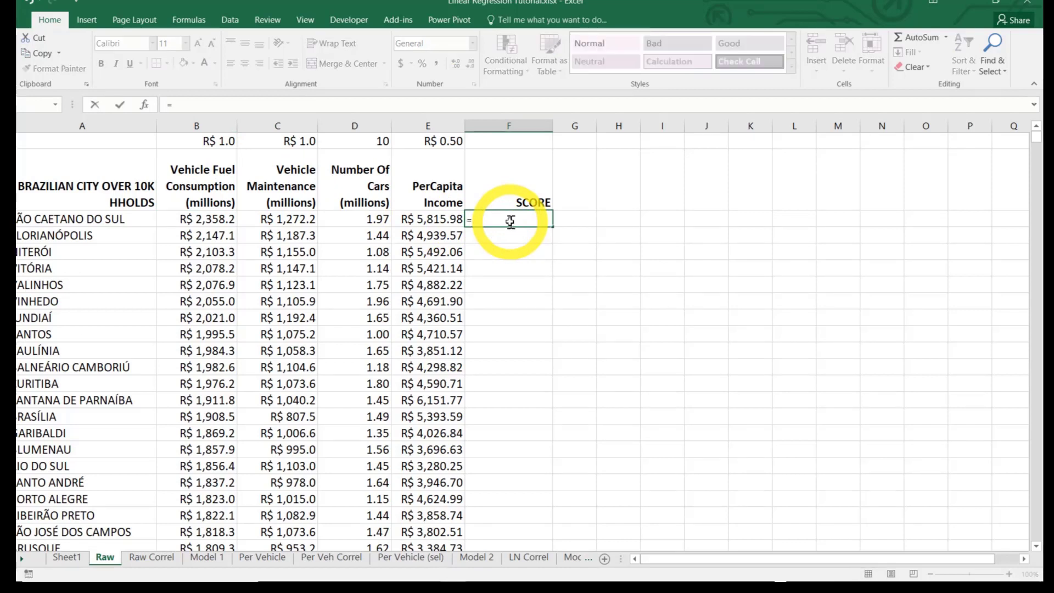
pyautogui.click(210, 139)
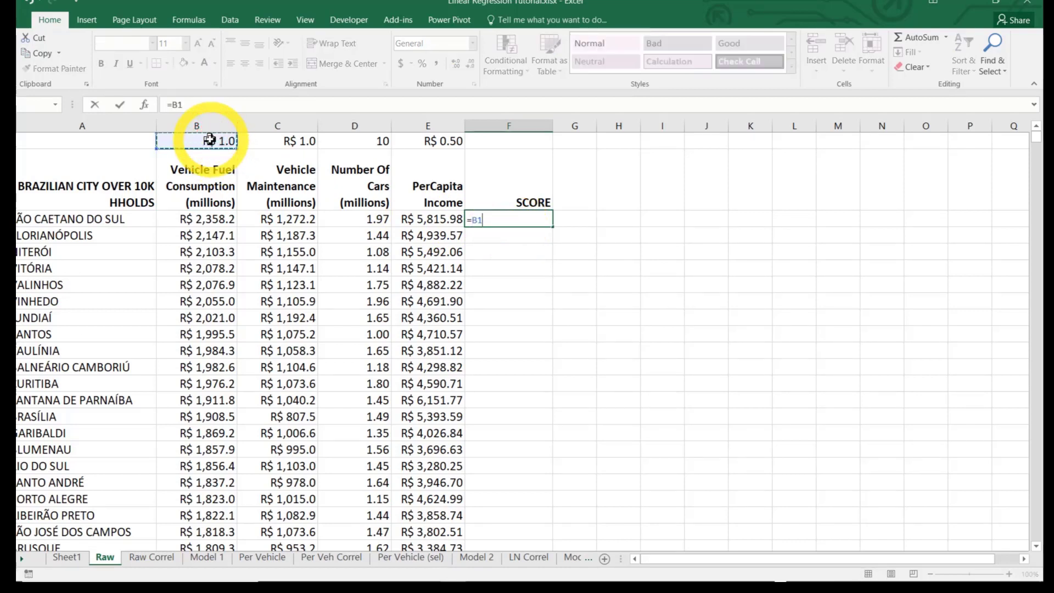
pyautogui.write('+')
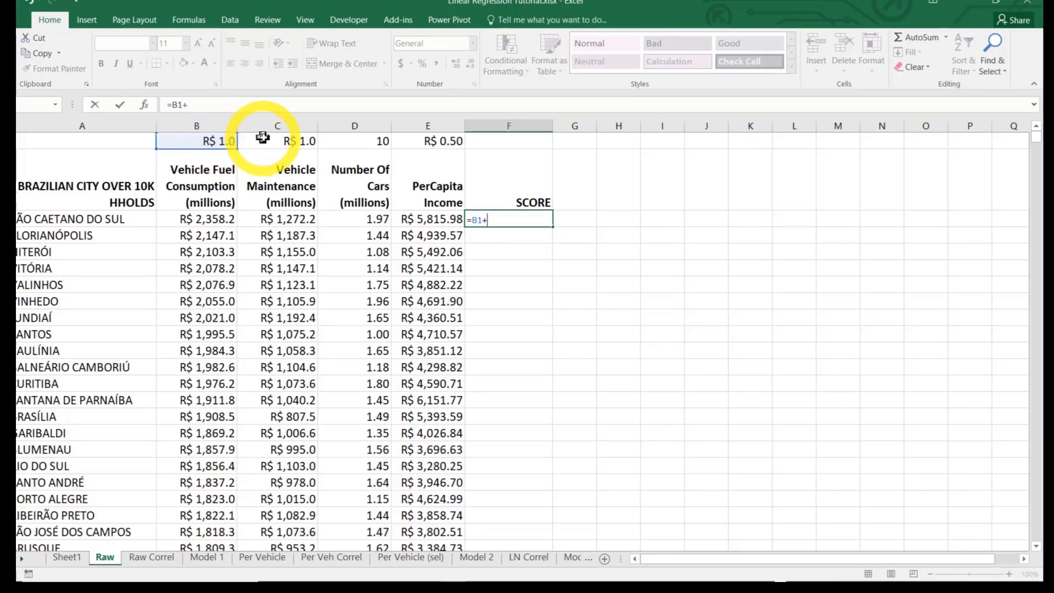
pyautogui.click(281, 138)
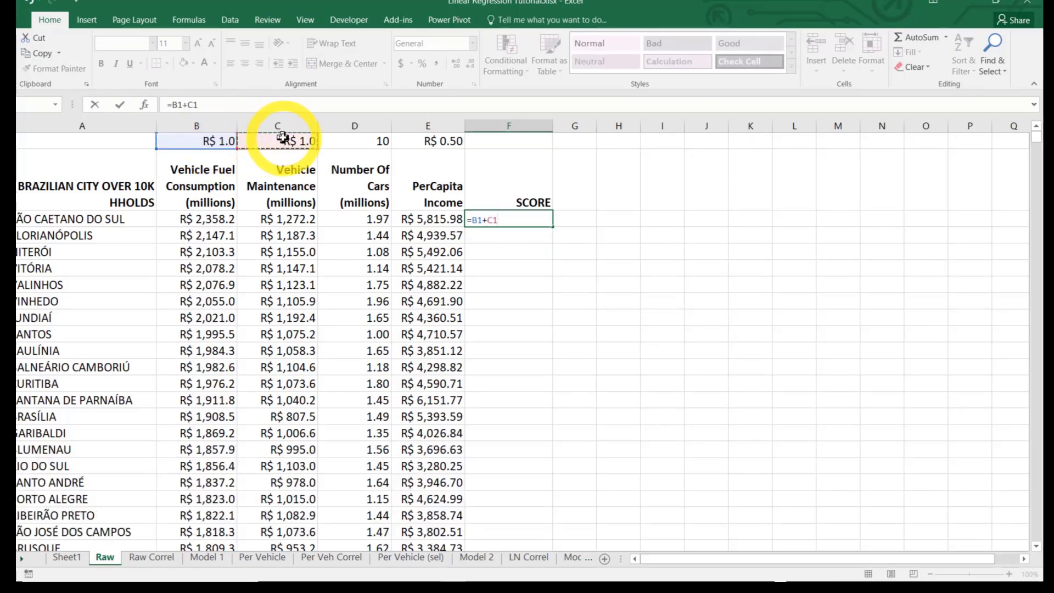
pyautogui.write('*')
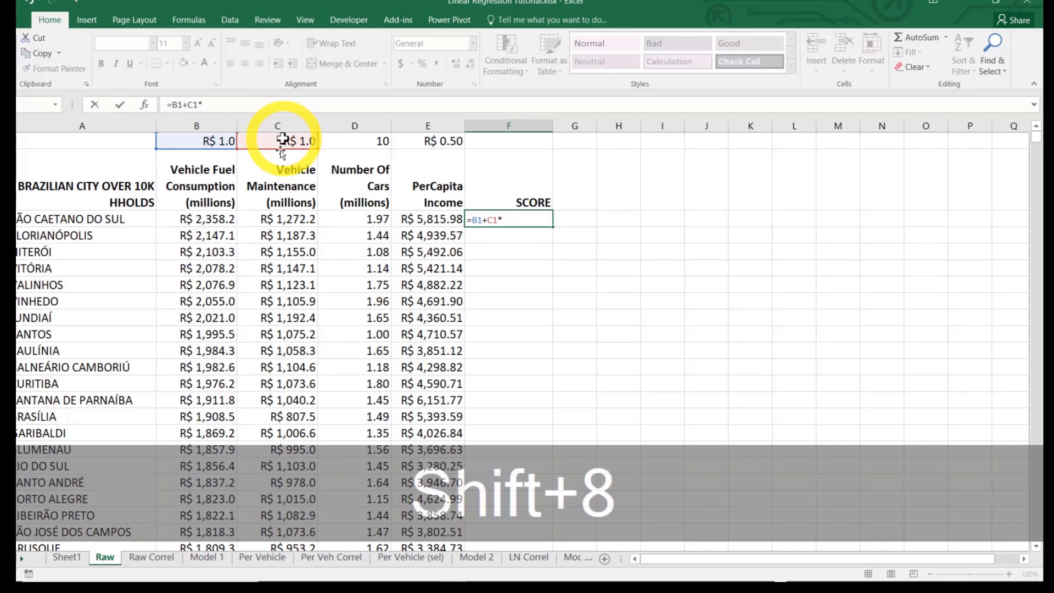
pyautogui.click(283, 222)
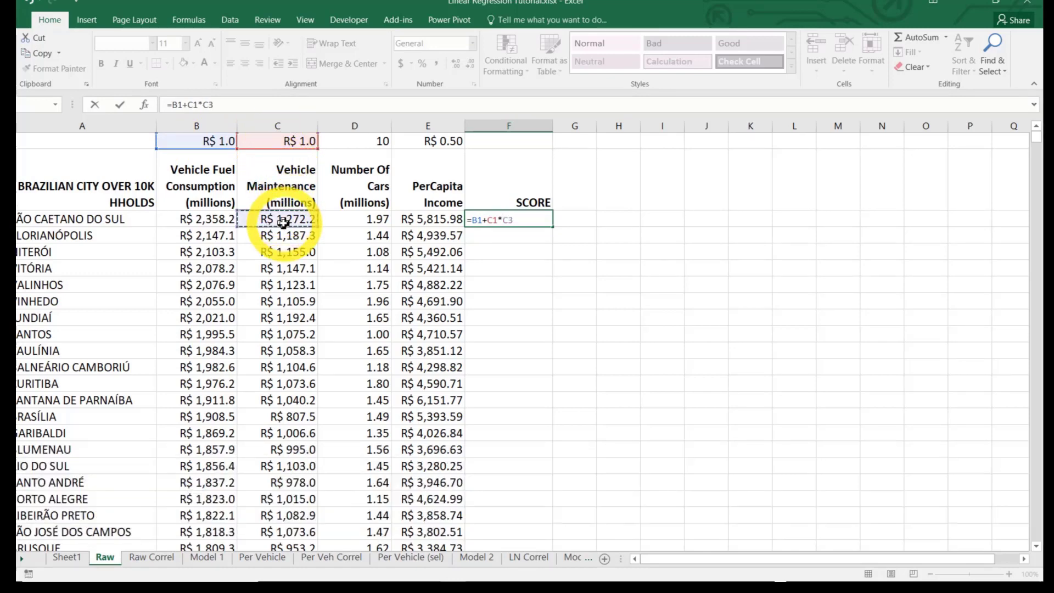
pyautogui.write('+')
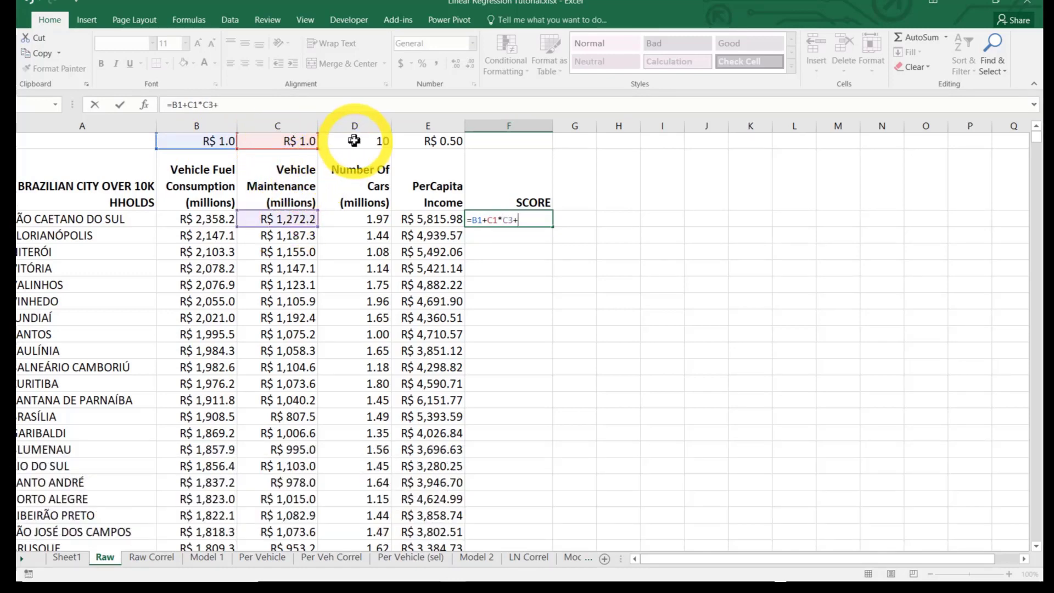
pyautogui.click(354, 140)
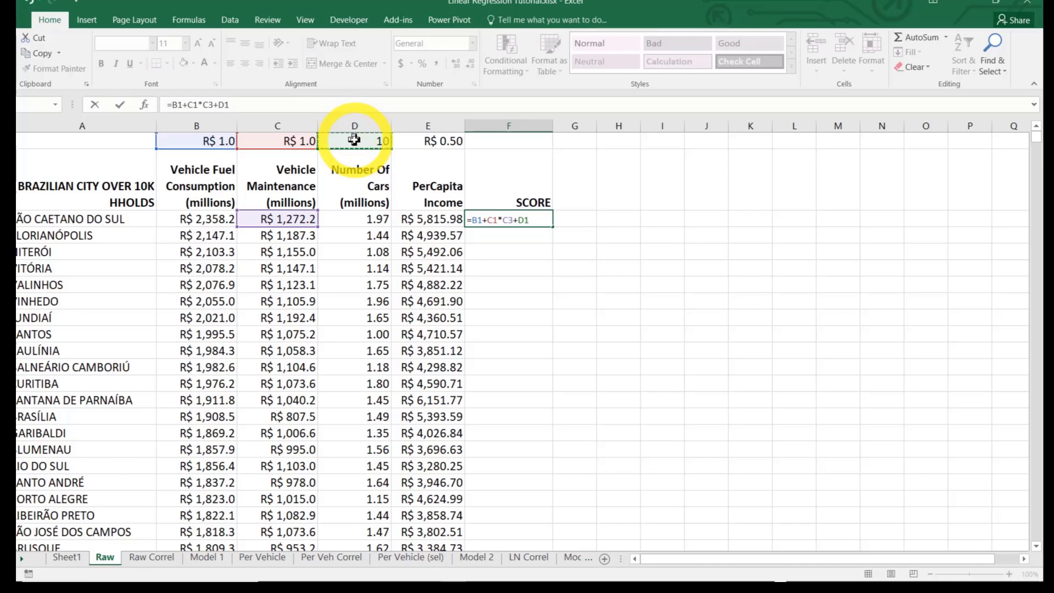
pyautogui.write('*')
pyautogui.click(364, 220)
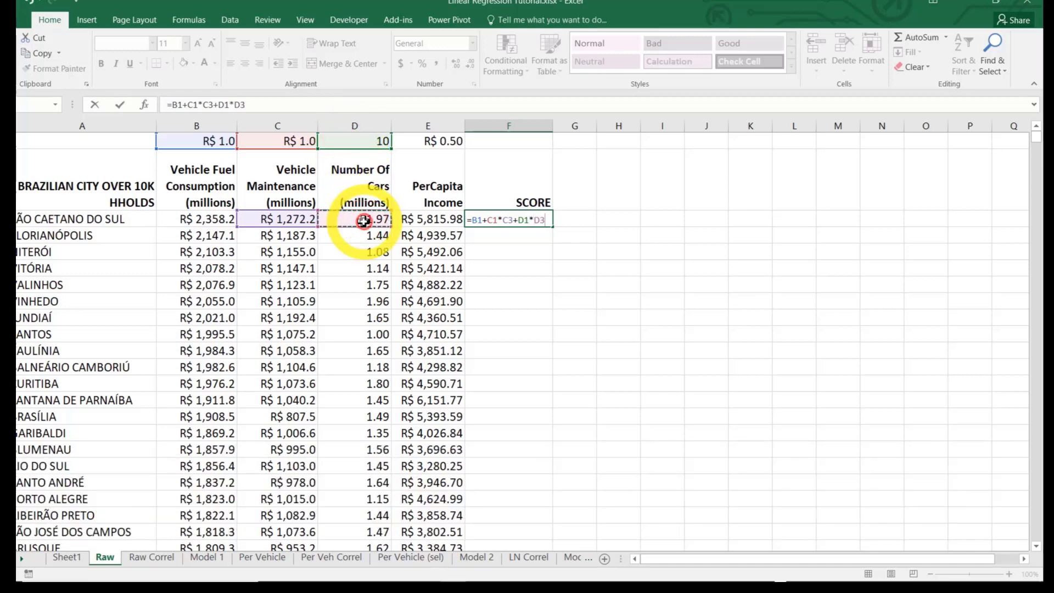
pyautogui.write('+')
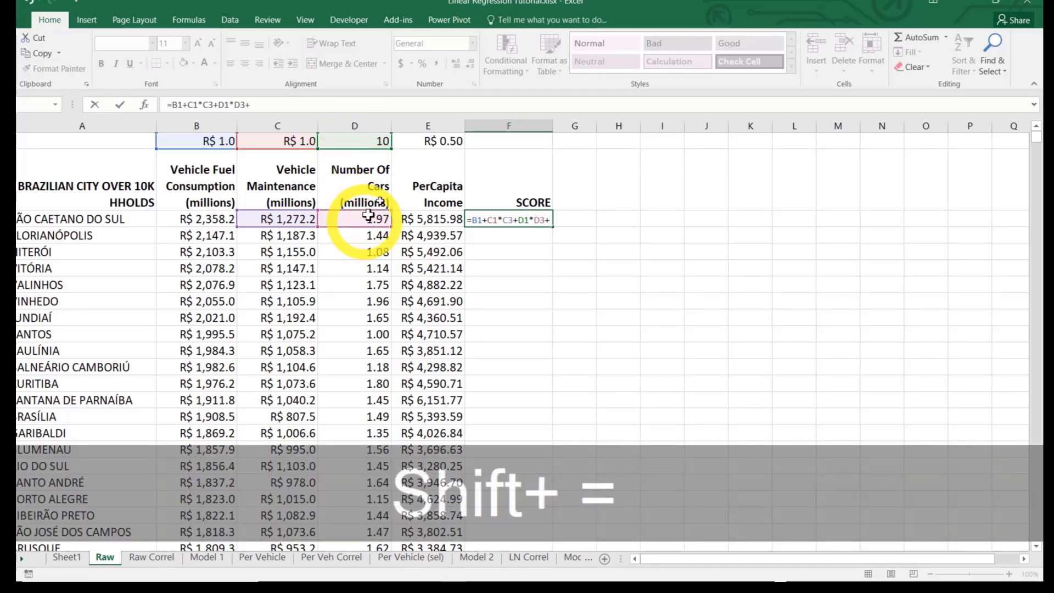
pyautogui.click(431, 140)
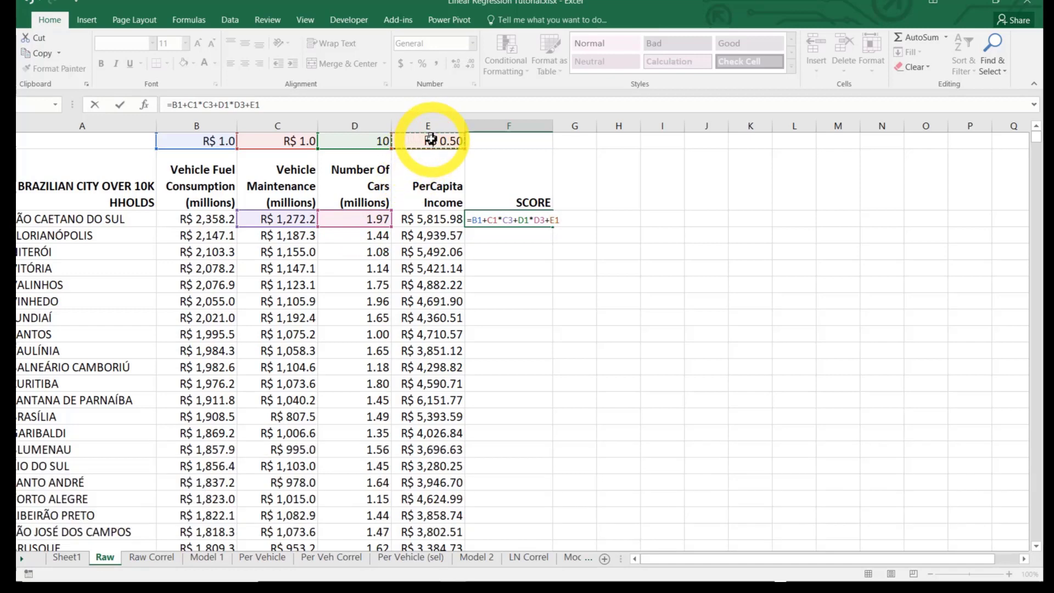
pyautogui.write('*')
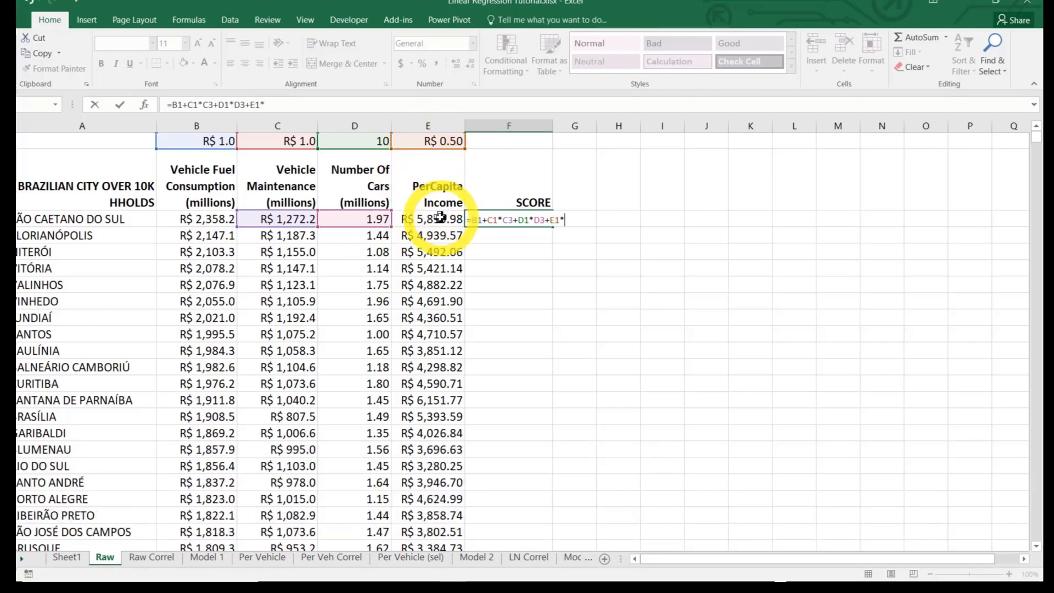
pyautogui.click(440, 218)
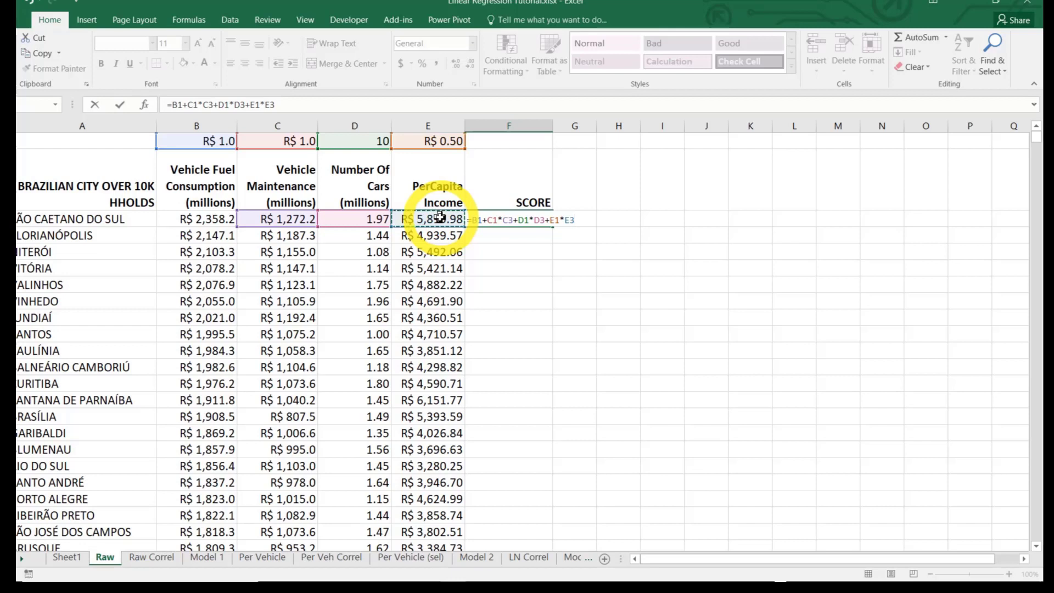
pyautogui.press('Return')
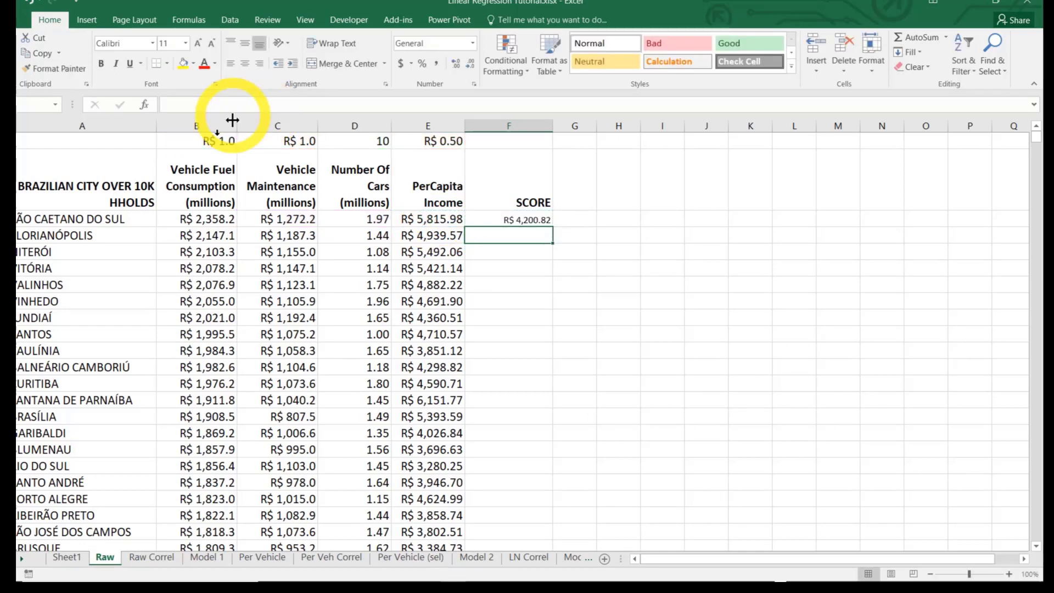
# Review the constant in B1 and the weights in C1:E1 that the SCORE formula uses
pyautogui.click(214, 141)
pyautogui.press('Right')
pyautogui.press('Right')
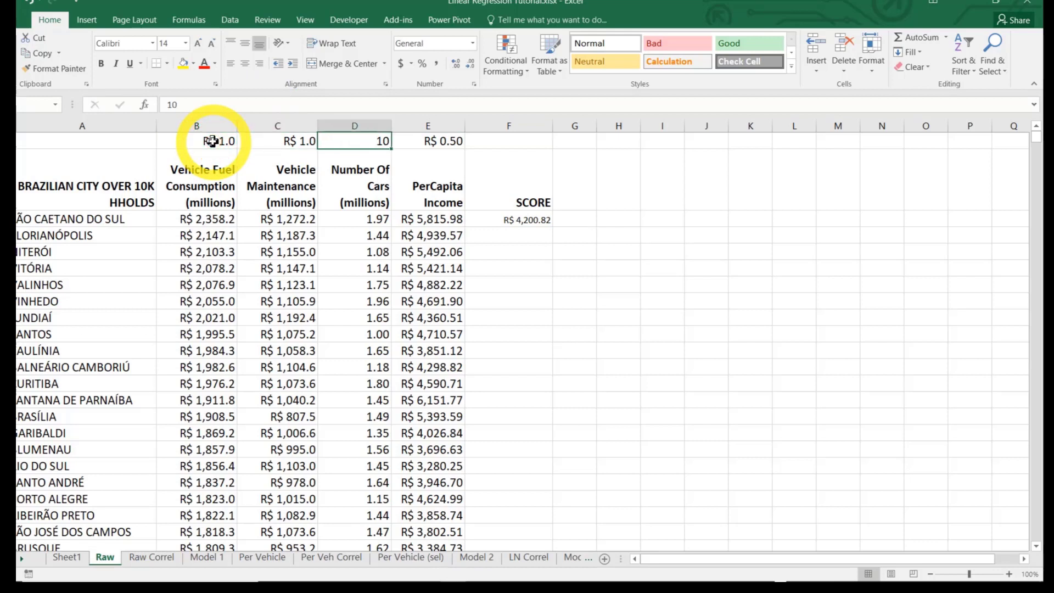
pyautogui.press('Left')
pyautogui.press('Left')
pyautogui.press('Right')
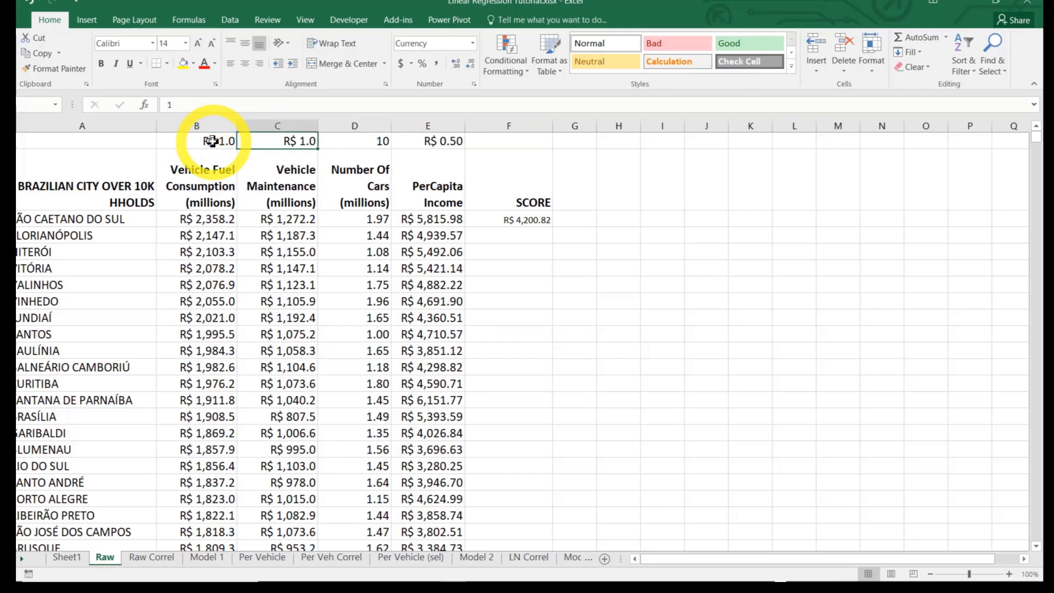
pyautogui.press('Right')
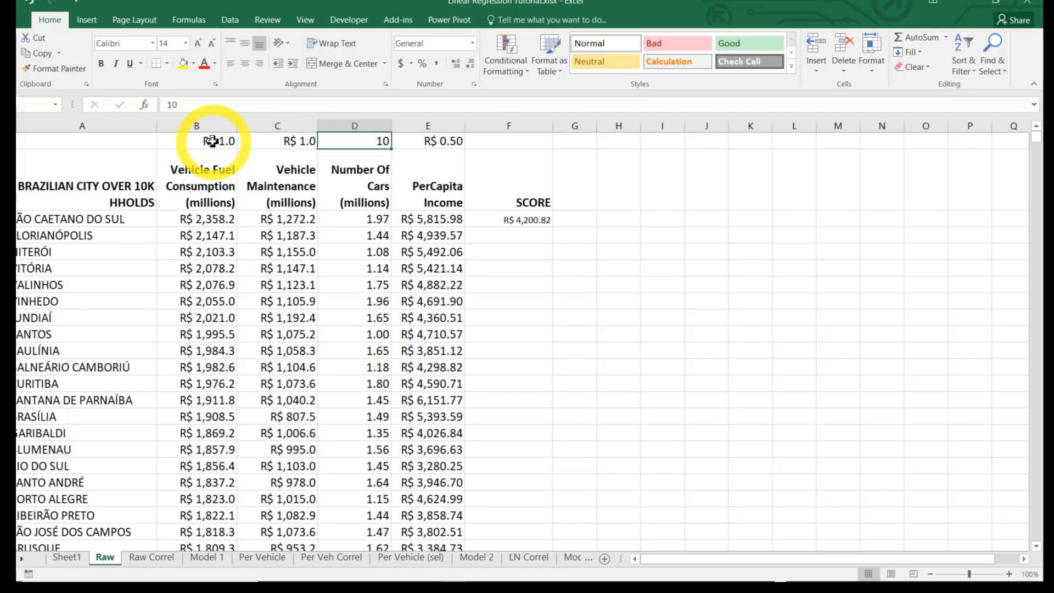
pyautogui.press('Right')
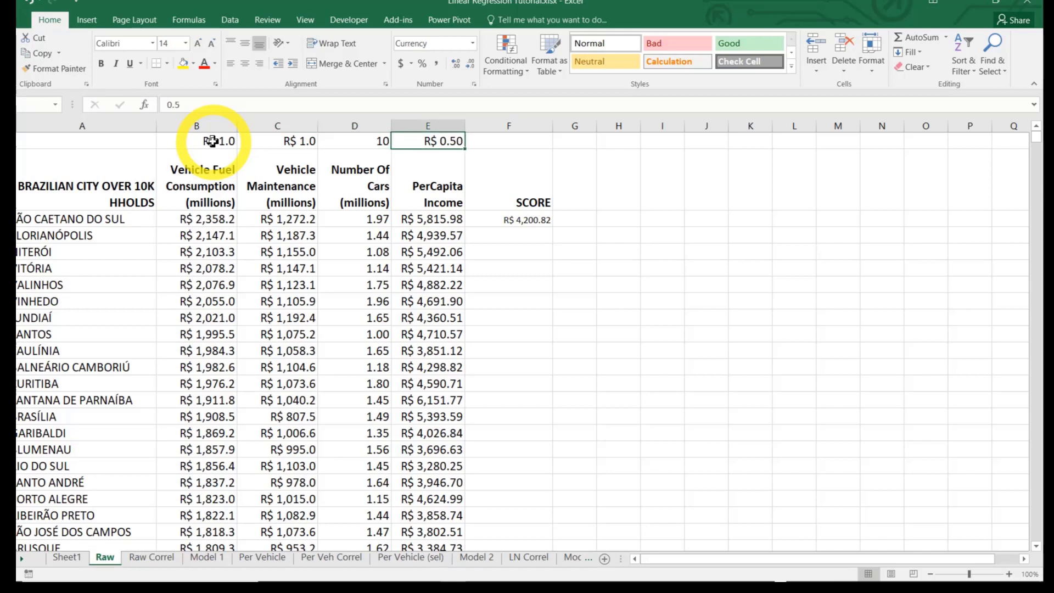
# Edit the SCORE formula in F3 to make the B1 and C1 references absolute, as $B$1 and $C$1
pyautogui.press('Down')
pyautogui.press('Down')
pyautogui.press('Right')
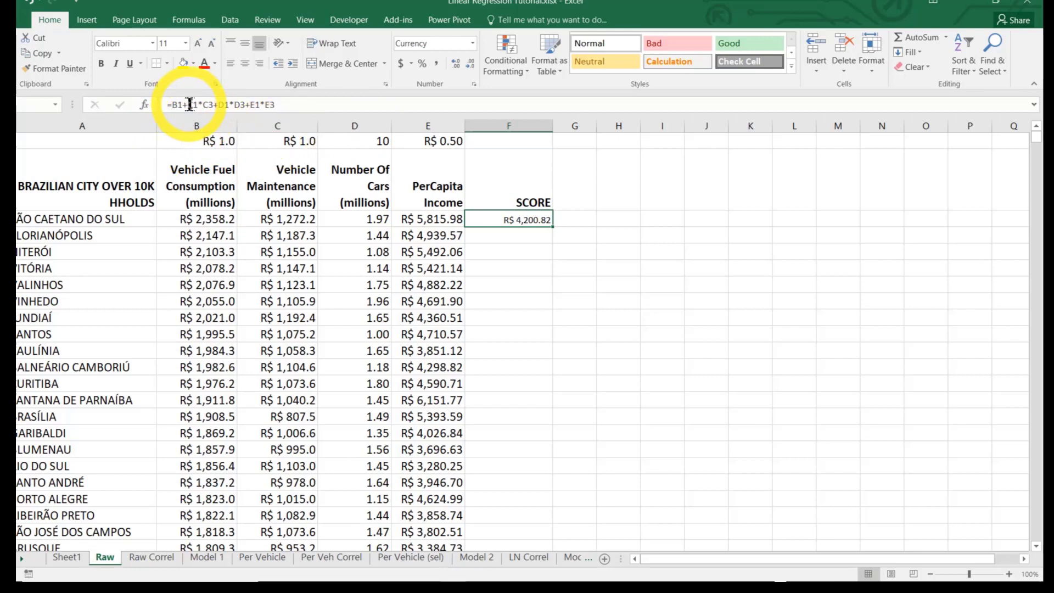
pyautogui.click(171, 104)
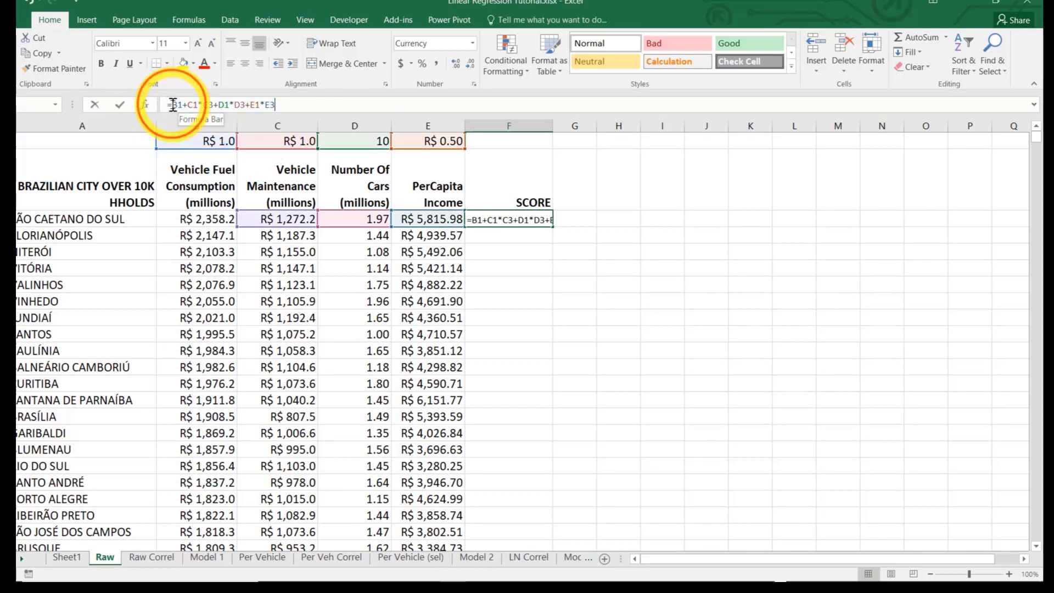
pyautogui.write('$')
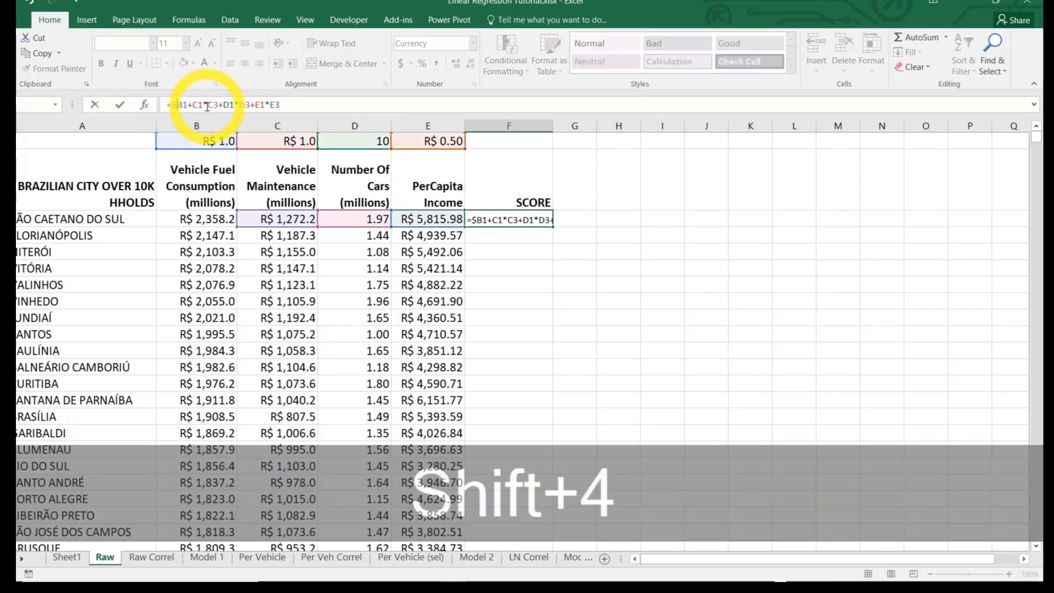
pyautogui.press('Right')
pyautogui.write('$')
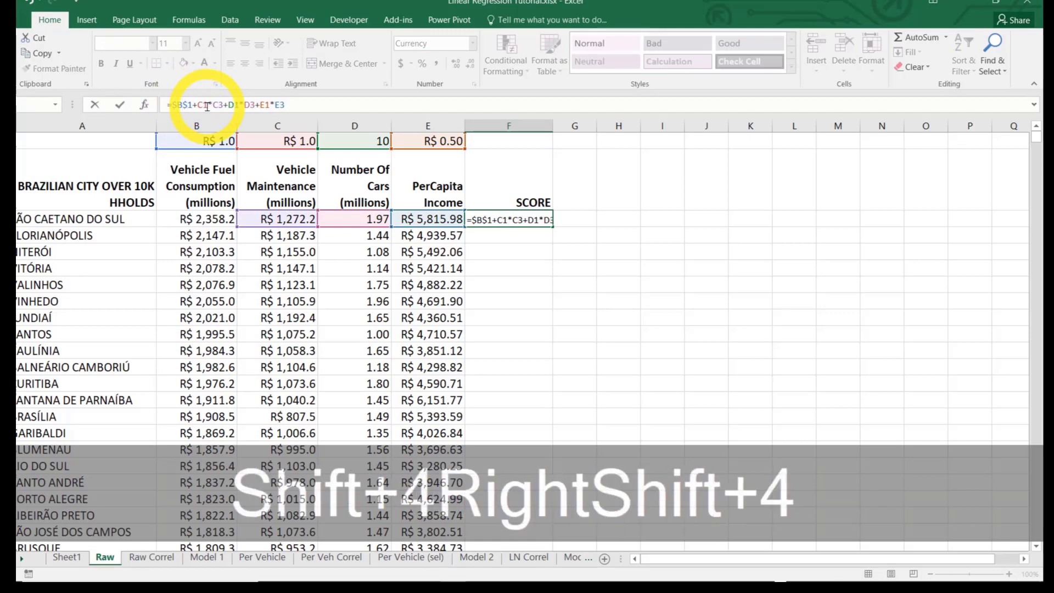
pyautogui.press('Right')
pyautogui.write('$')
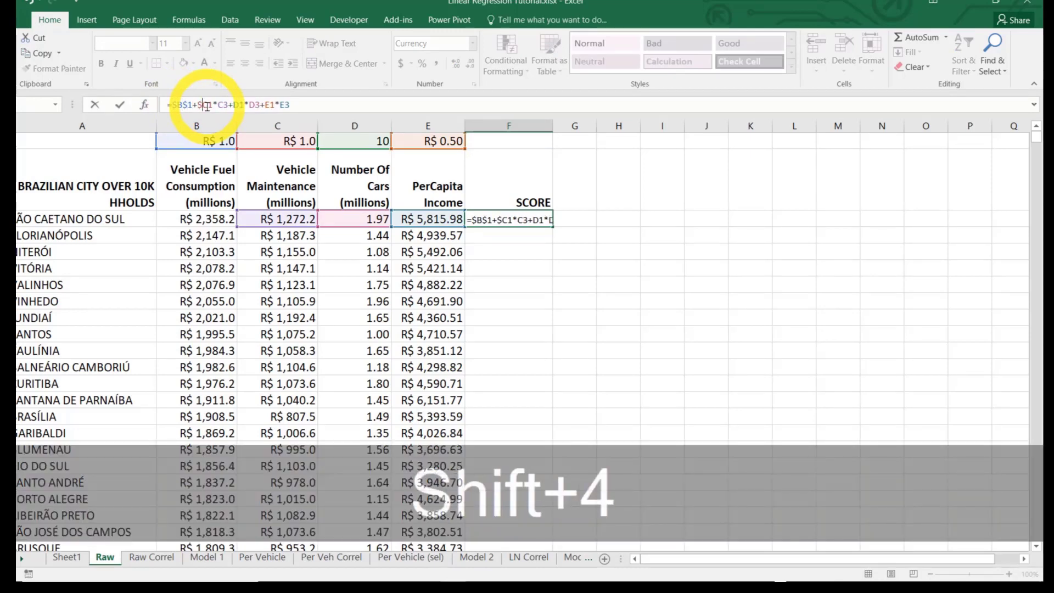
pyautogui.press('Right')
pyautogui.write('$')
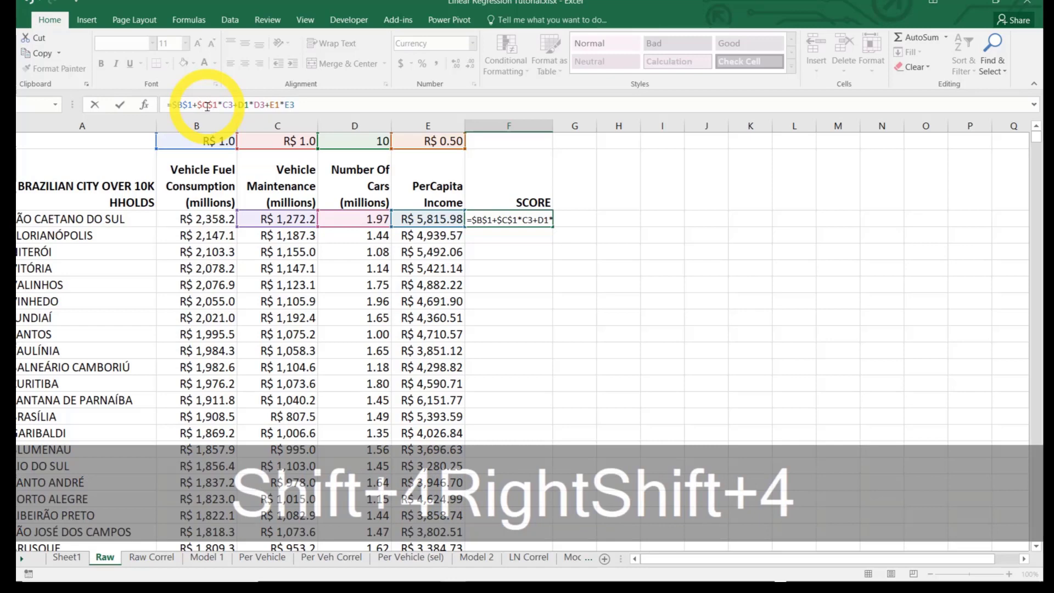
# Make the D1 and E1 references in the F3 formula absolute, as $D$1 and $E$1, and commit the formula
pyautogui.press('Right')
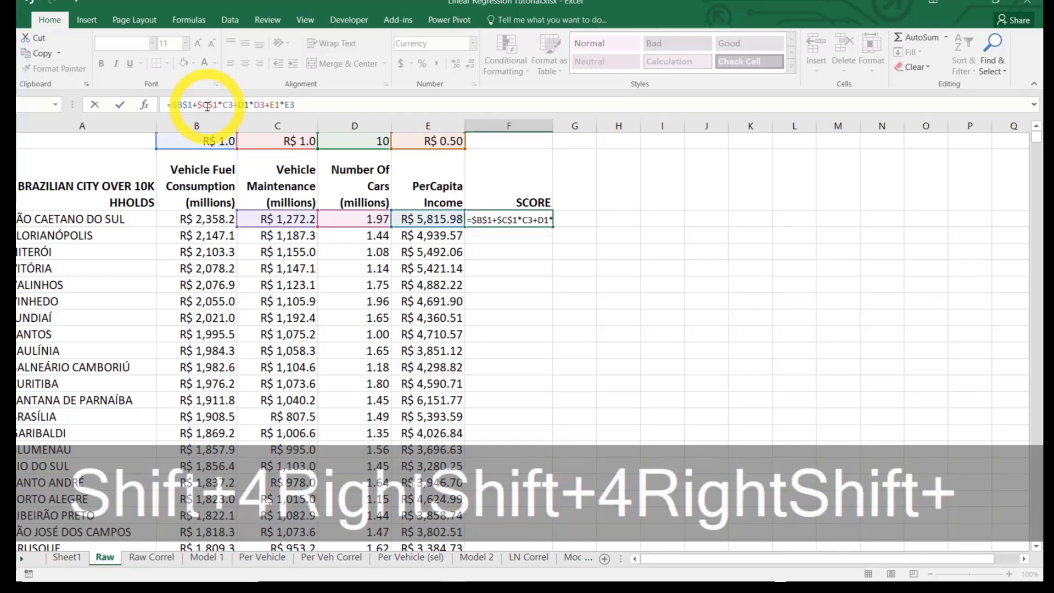
pyautogui.write('$')
pyautogui.press('Right')
pyautogui.write('$')
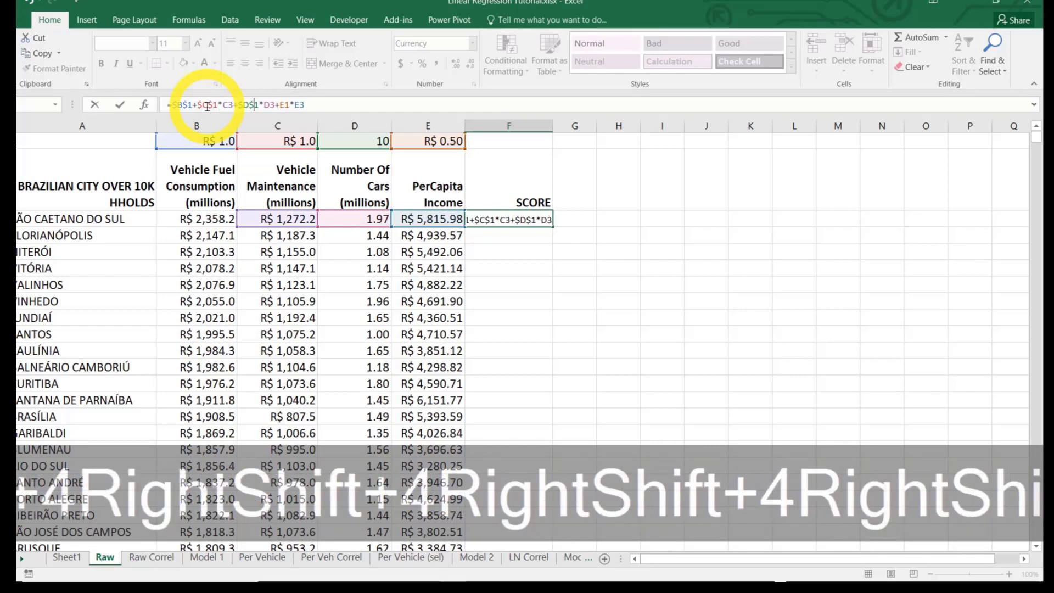
pyautogui.press('Right')
pyautogui.press('Right')
pyautogui.press('Right')
pyautogui.press('Right')
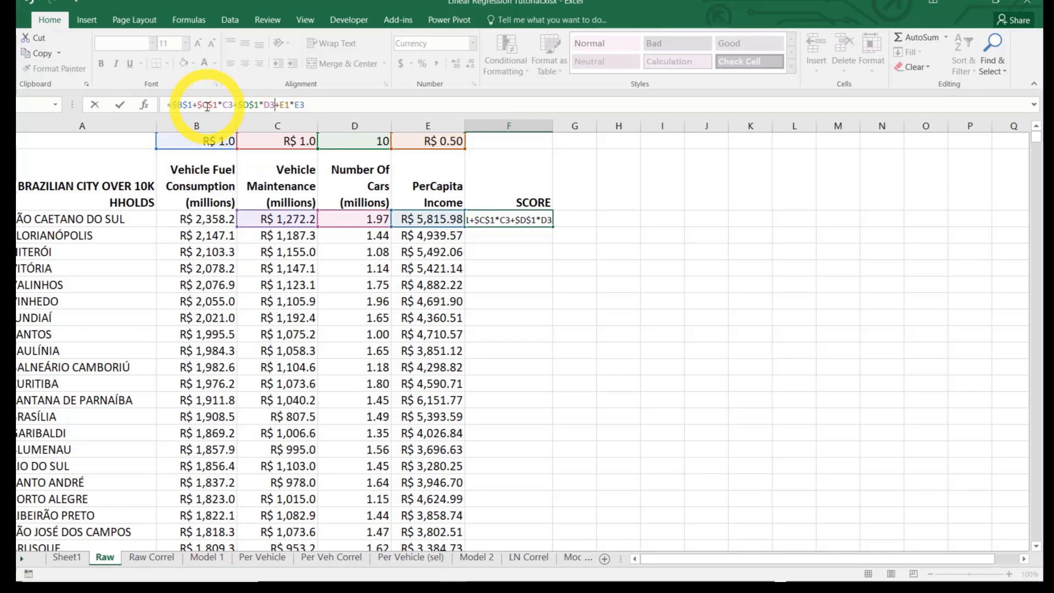
pyautogui.write('$')
pyautogui.press('Right')
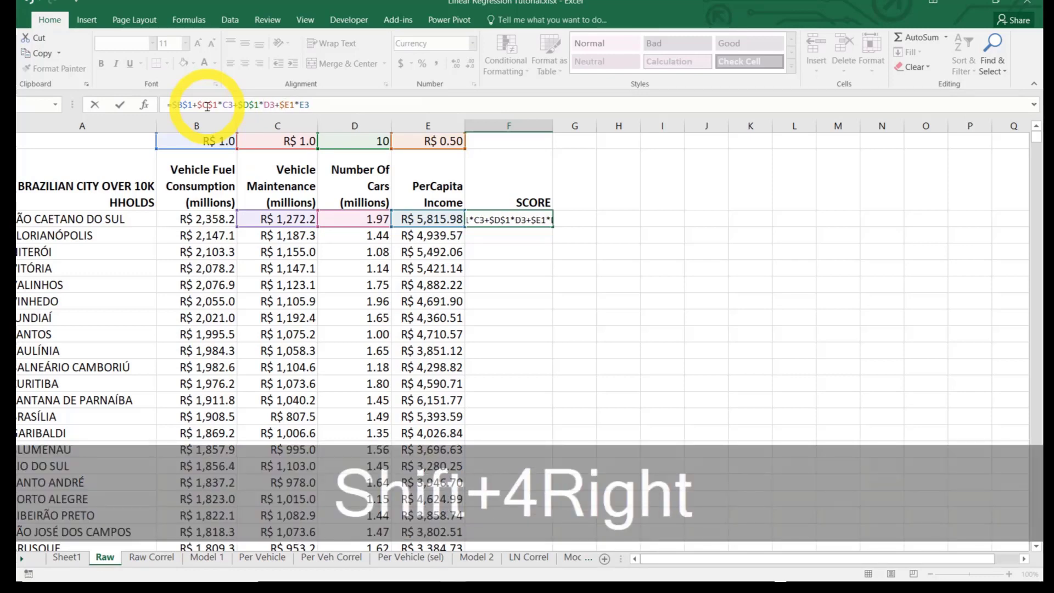
pyautogui.write('$')
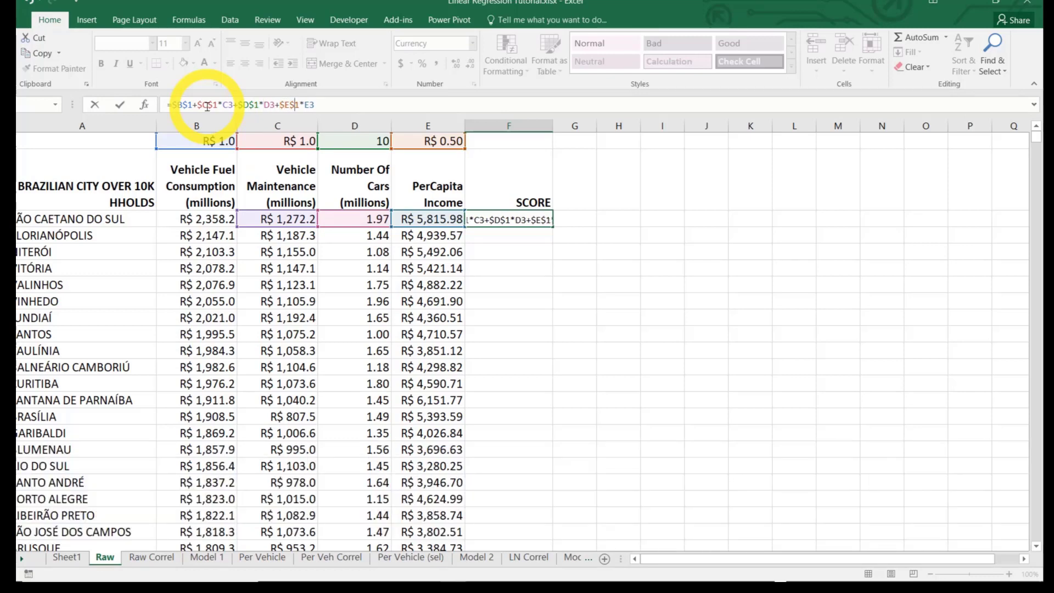
pyautogui.click(283, 266)
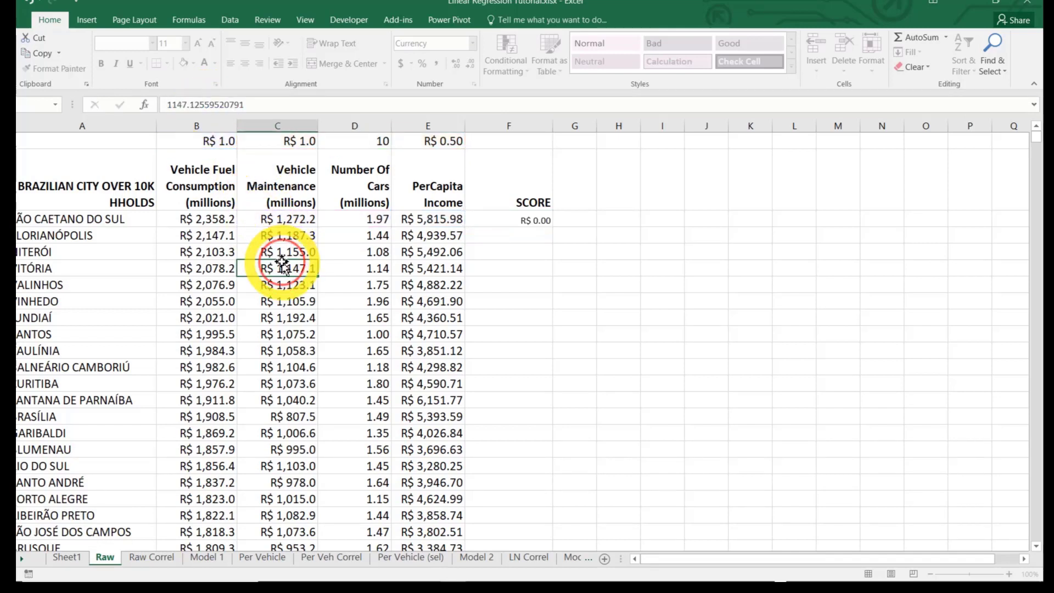
# Copy the SCORE formula from F3 into F4 for the second city, and select the Vehicle Maintenance weight in C1
pyautogui.click(505, 221)
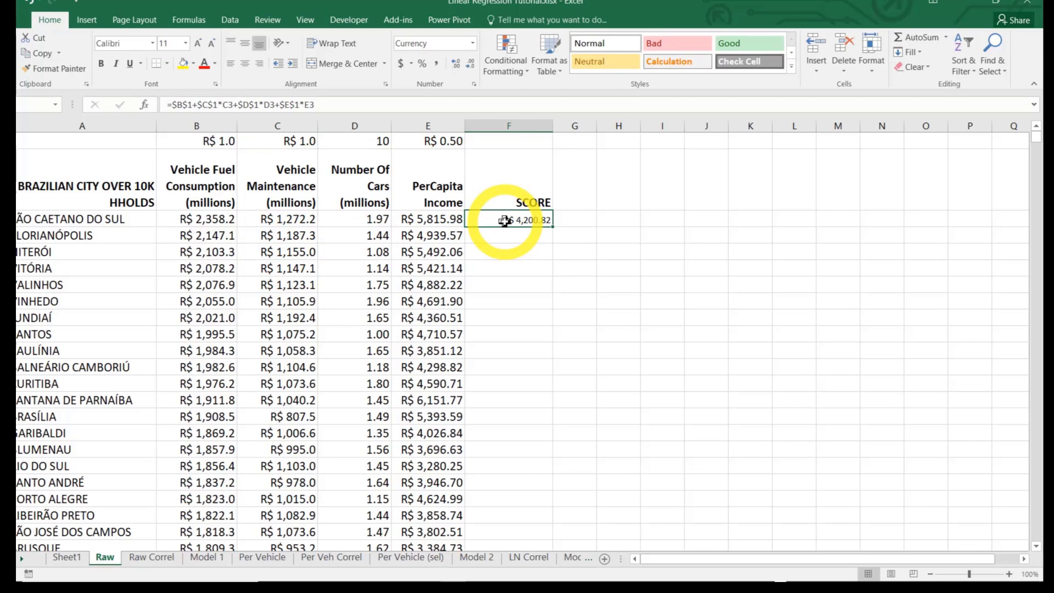
pyautogui.hotkey('ctrl', 'c')
pyautogui.press('Down')
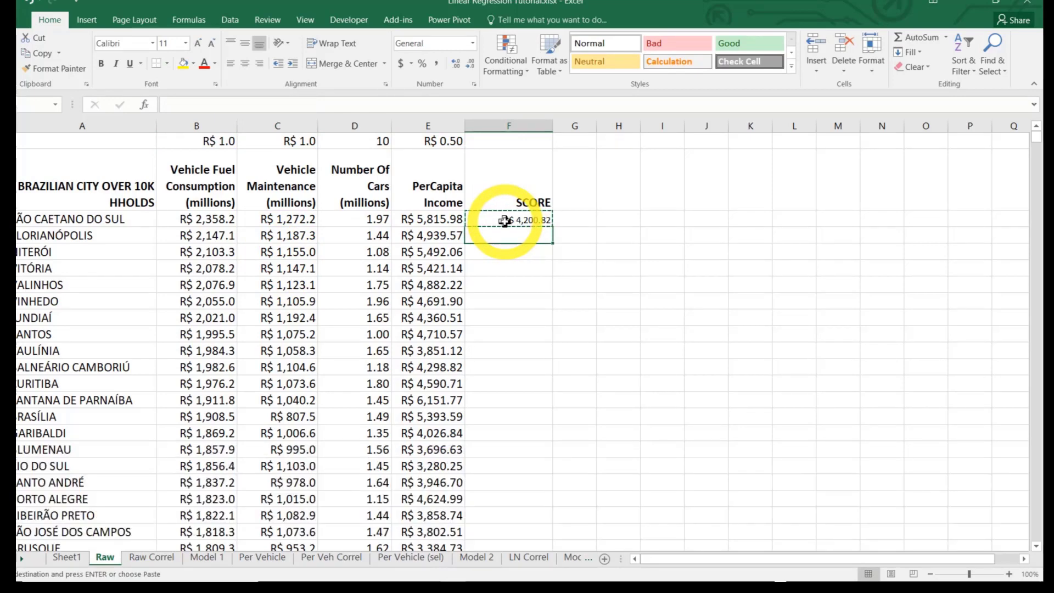
pyautogui.press('Return')
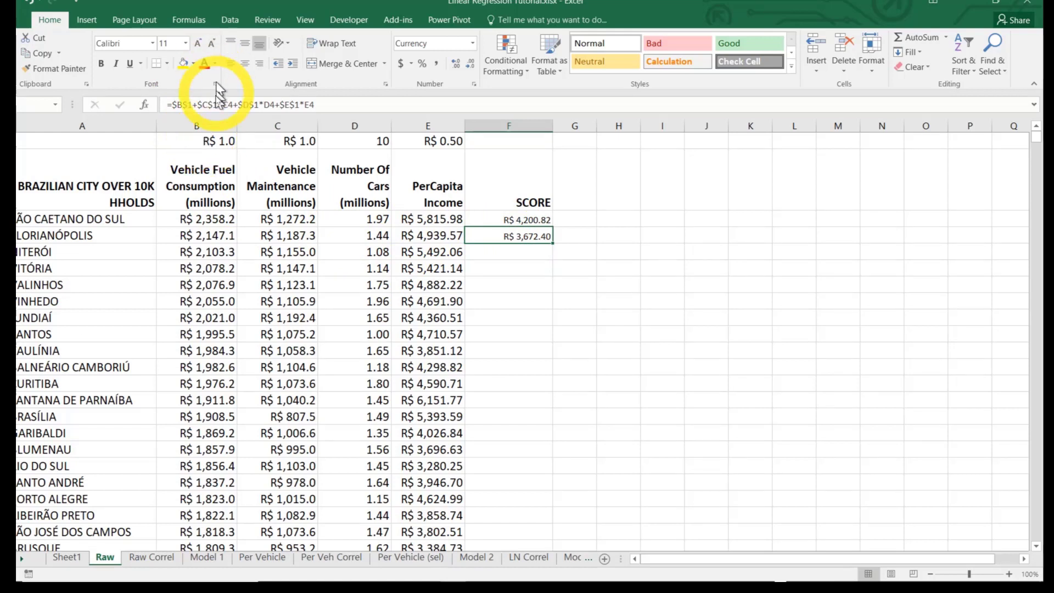
pyautogui.click(286, 141)
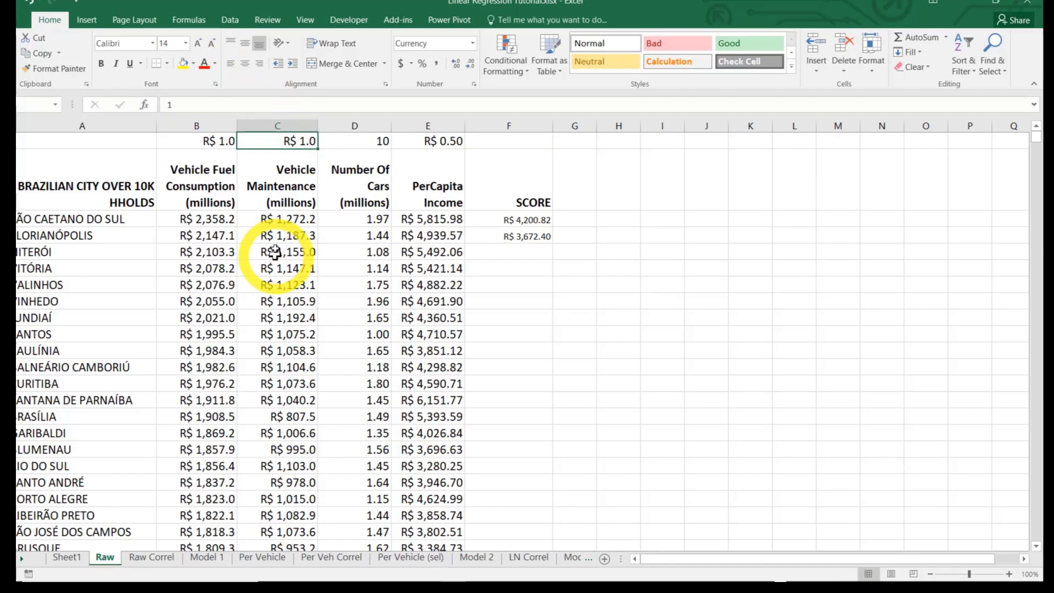
# Check the references in the F4 SCORE formula and fill it down the column for all remaining cities
pyautogui.click(526, 237)
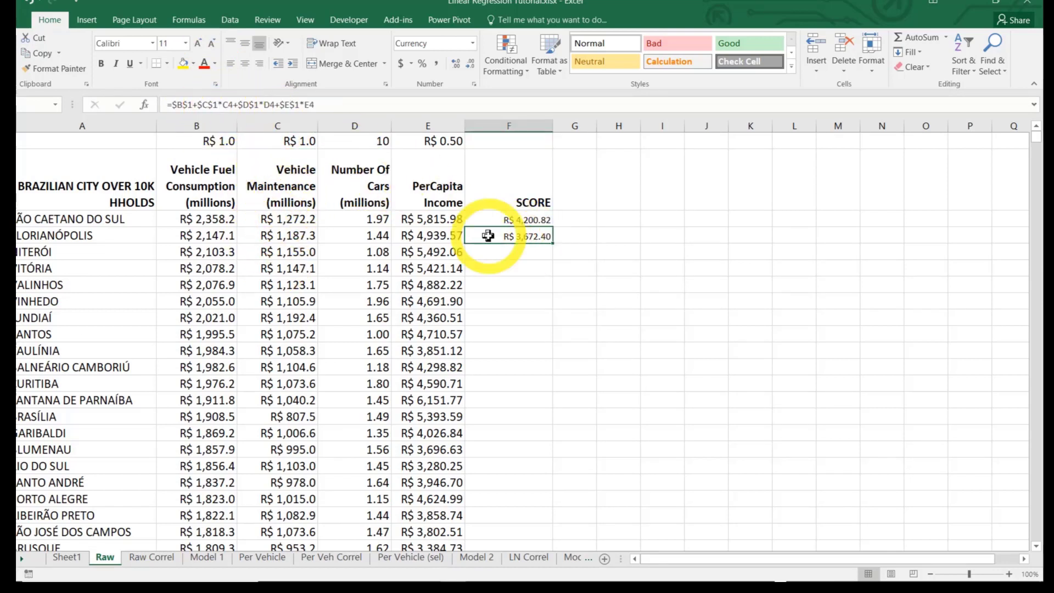
pyautogui.click(351, 105)
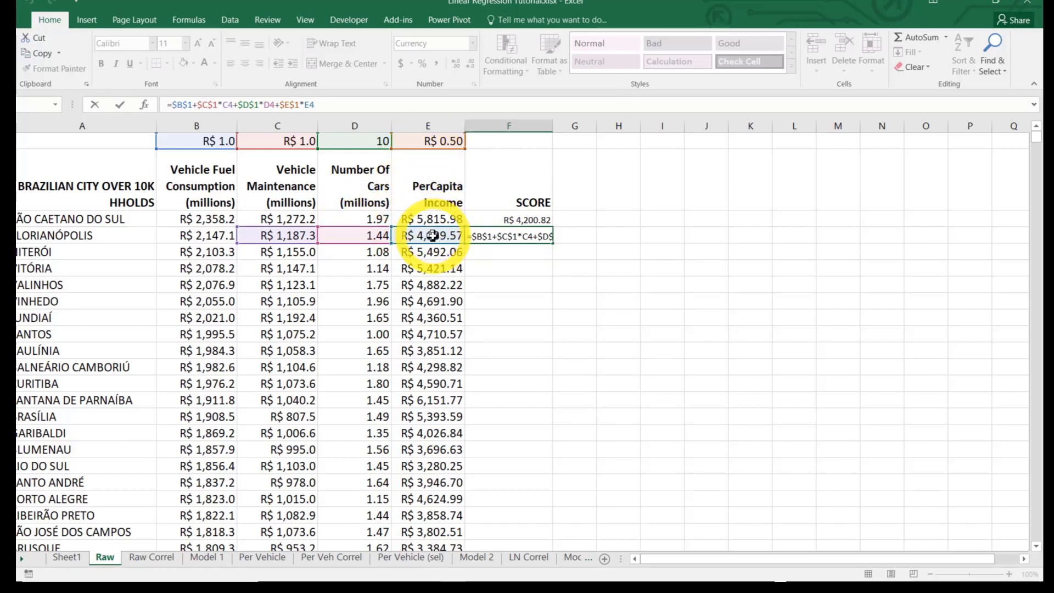
pyautogui.press('Return')
pyautogui.click(501, 241)
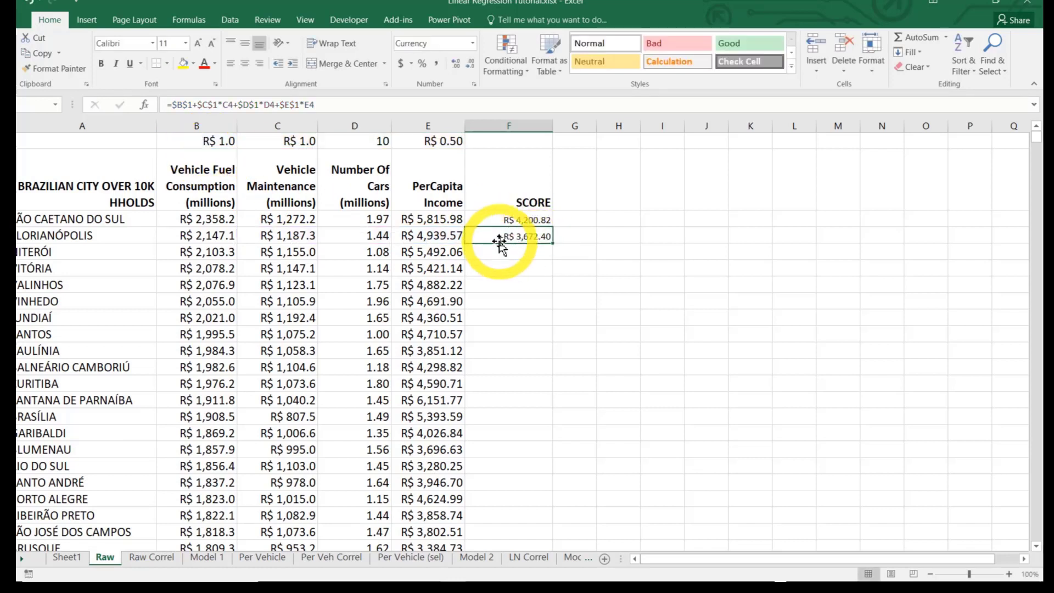
pyautogui.doubleClick(553, 242)
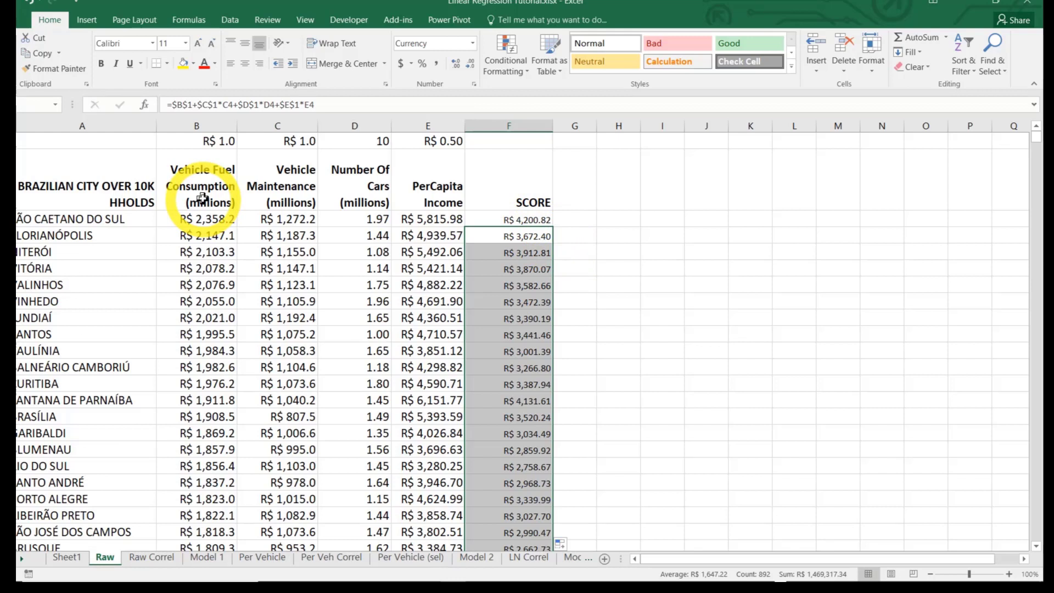
# Enter the header ERROR in G2 and match the SCORE and ERROR columns to the formatting of the other data columns
pyautogui.click(585, 190)
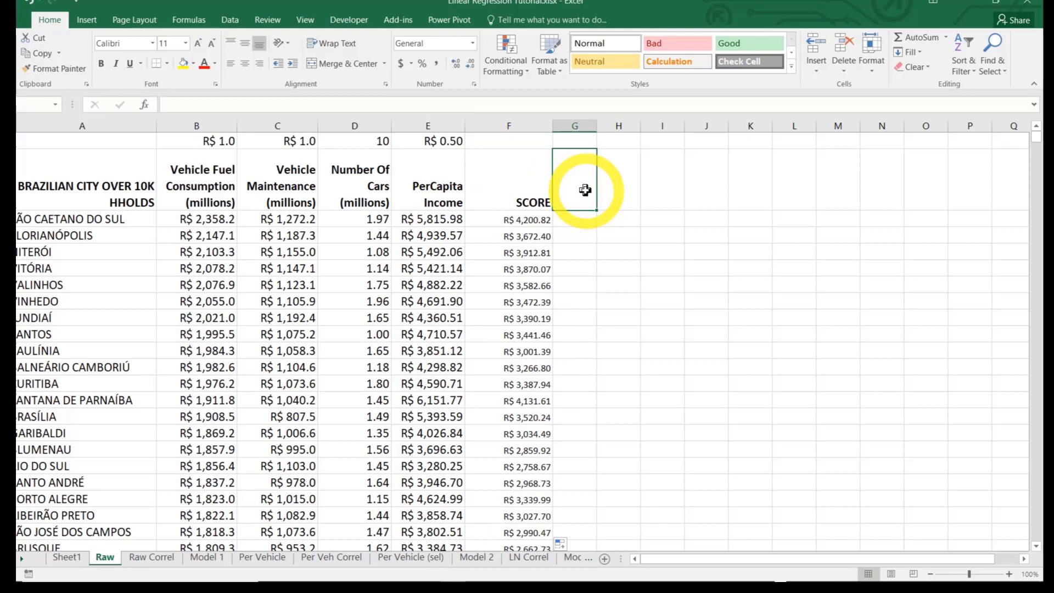
pyautogui.press('shift')
pyautogui.write('ERROR')
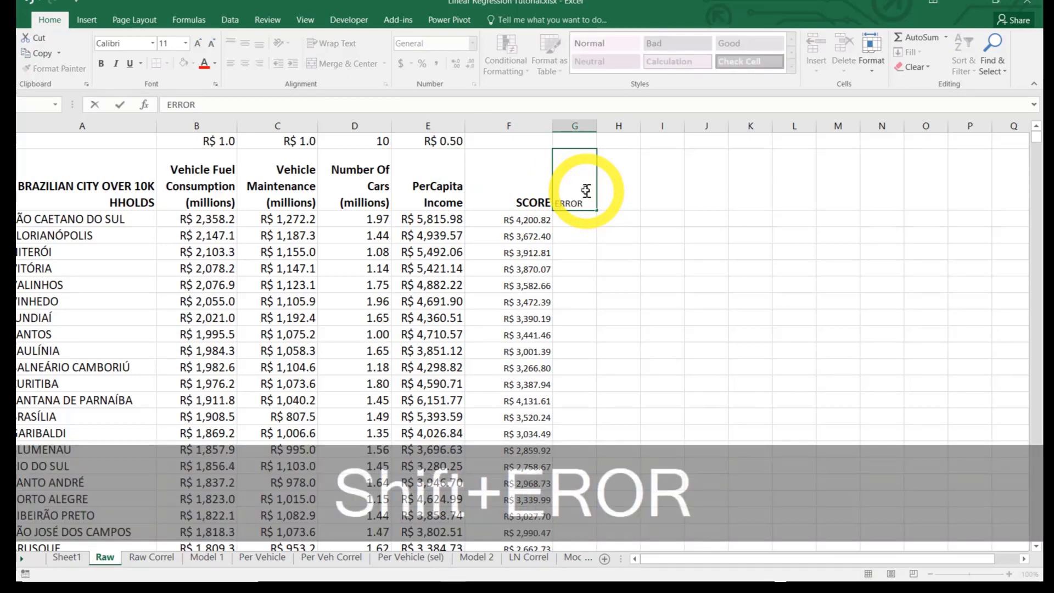
pyautogui.press('Return')
pyautogui.click(587, 190)
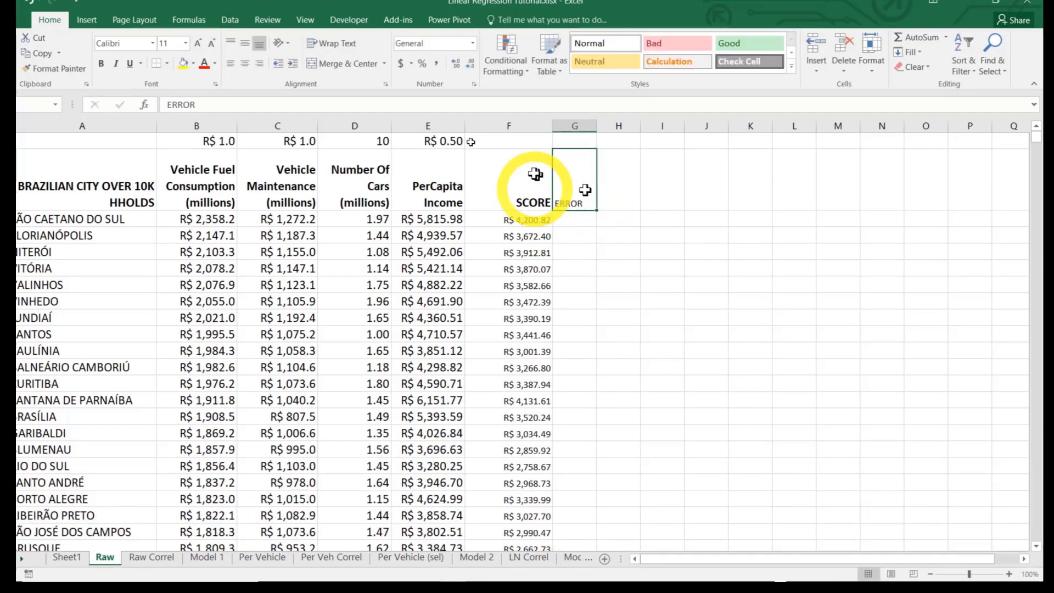
pyautogui.click(592, 218)
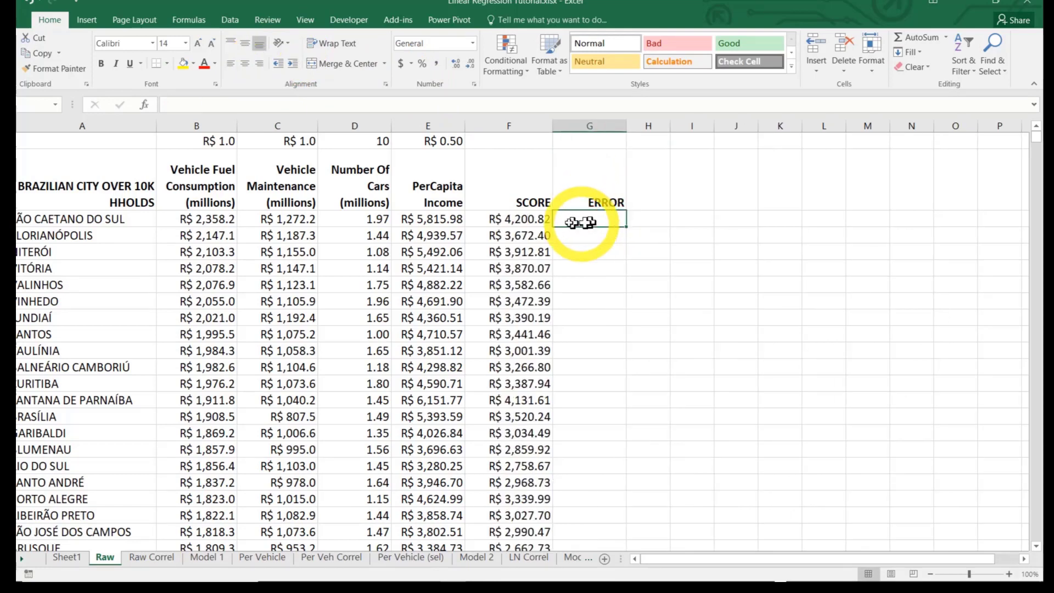
pyautogui.click(207, 222)
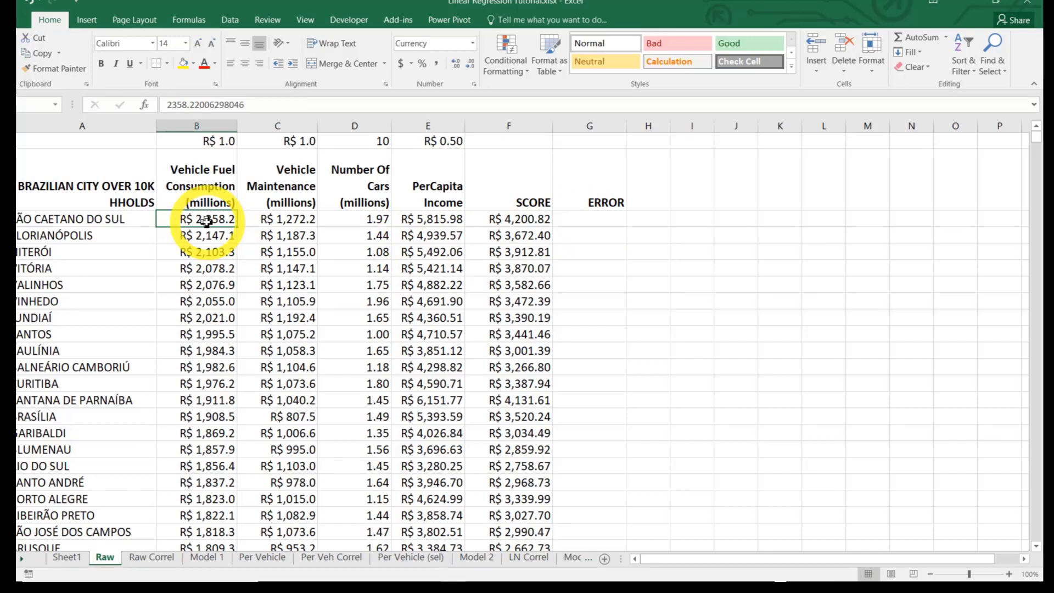
pyautogui.write('-')
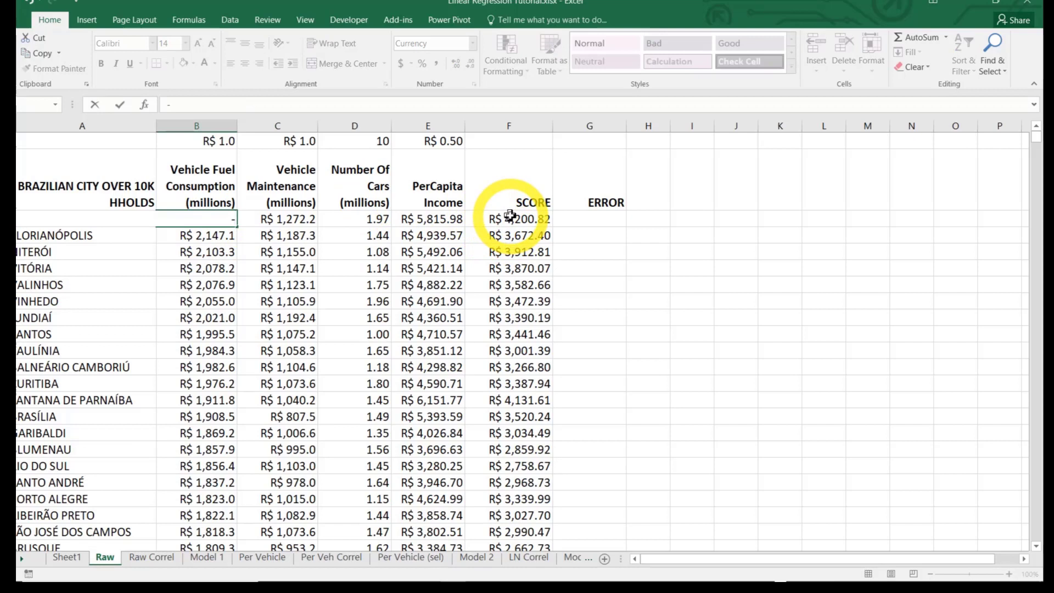
pyautogui.press('Escape')
# Calculate the first city's error in G3 as actual fuel consumption minus score, with the formula =B3-F3
pyautogui.click(588, 218)
pyautogui.write('=')
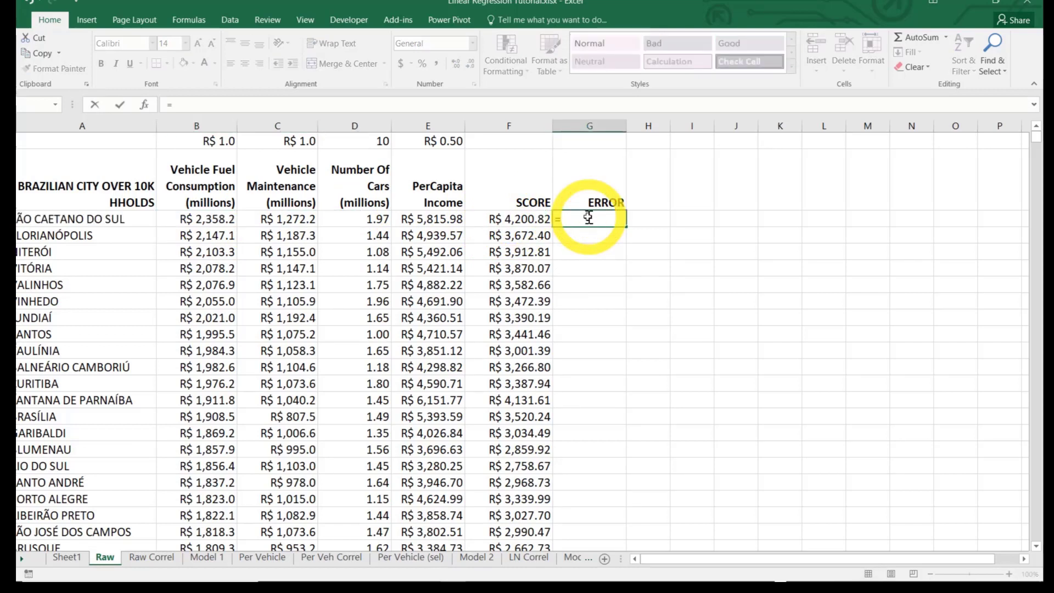
pyautogui.click(213, 218)
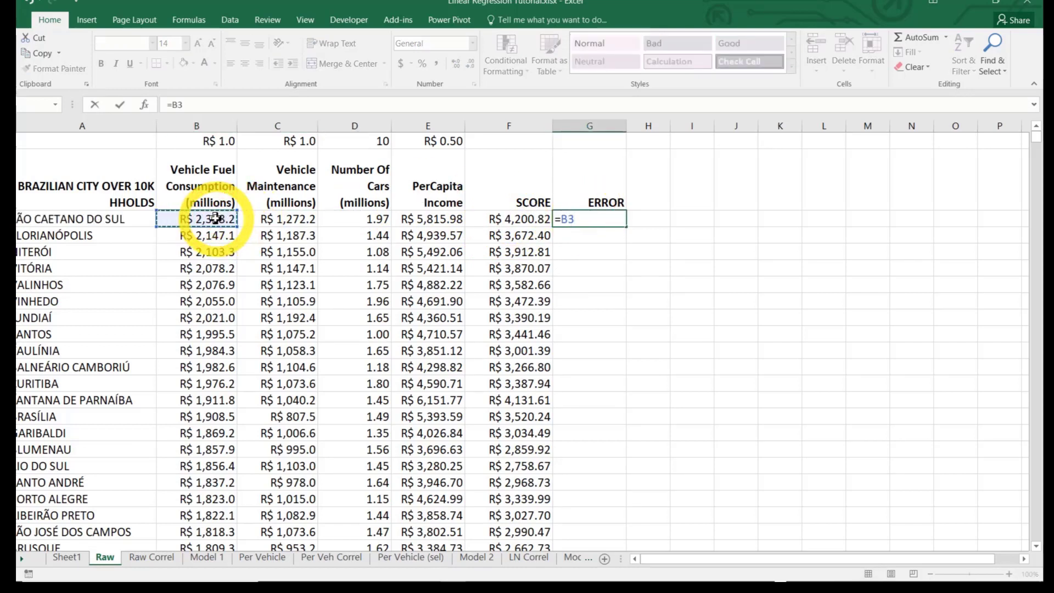
pyautogui.write('-')
pyautogui.click(504, 219)
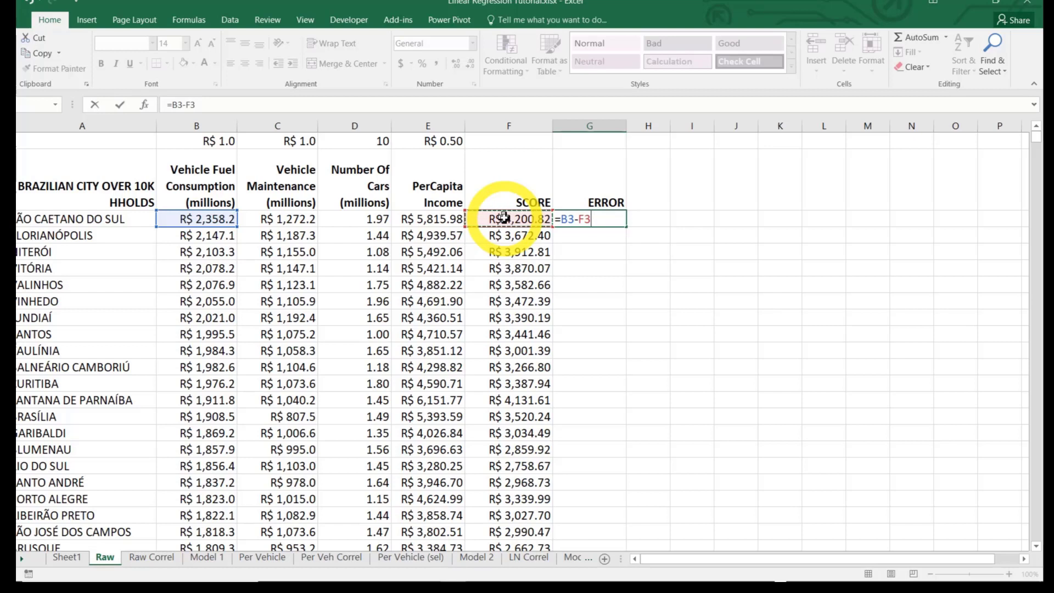
pyautogui.press('Return')
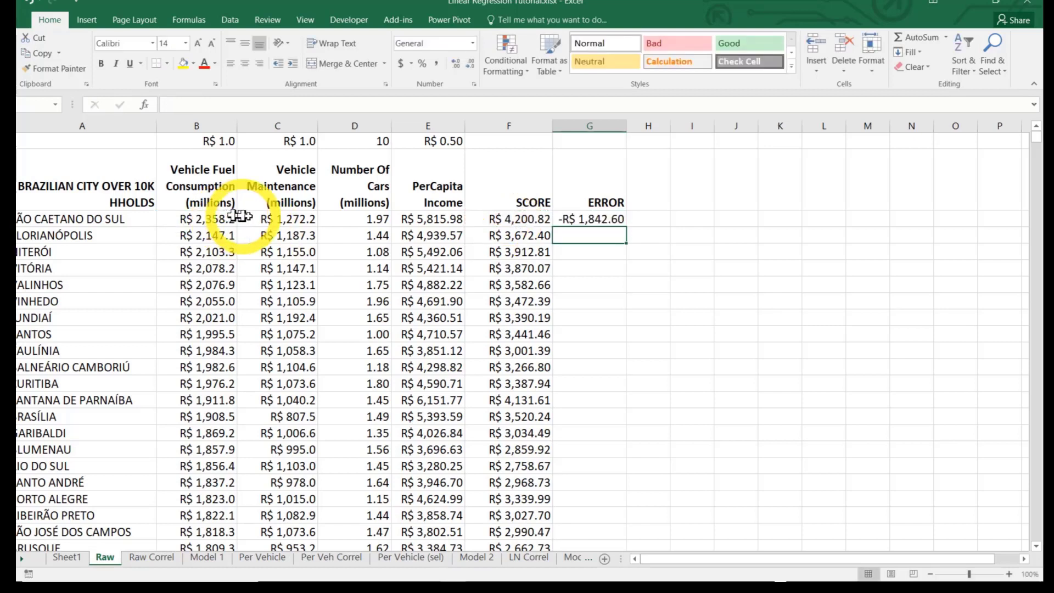
# Fill the ERROR formula from G3 down the column for every city and look over the resulting errors
pyautogui.click(207, 217)
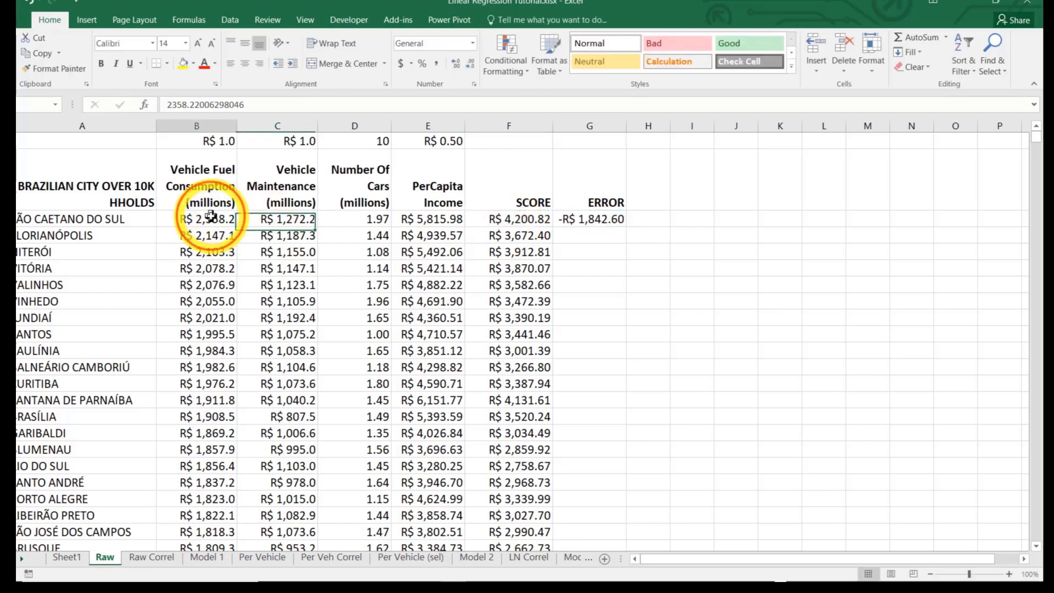
pyautogui.click(519, 222)
pyautogui.click(599, 219)
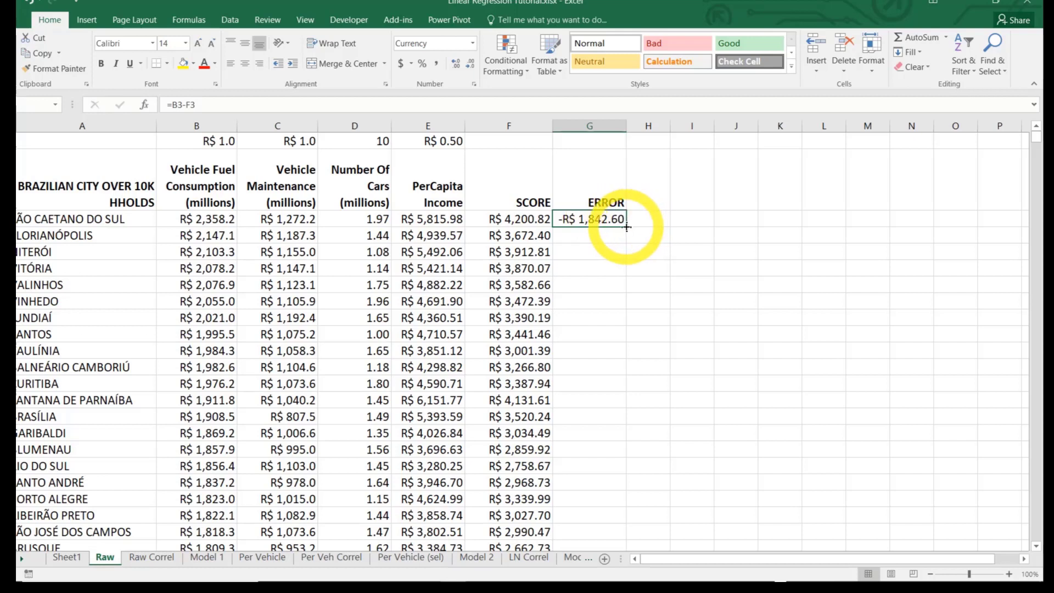
pyautogui.doubleClick(627, 227)
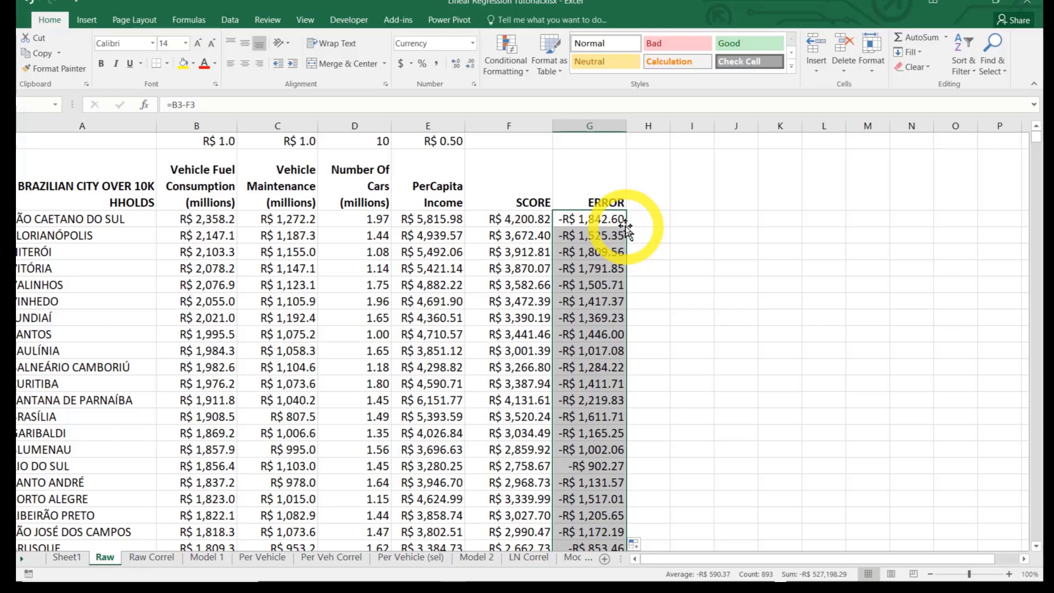
pyautogui.scroll(-5, 694, 344)
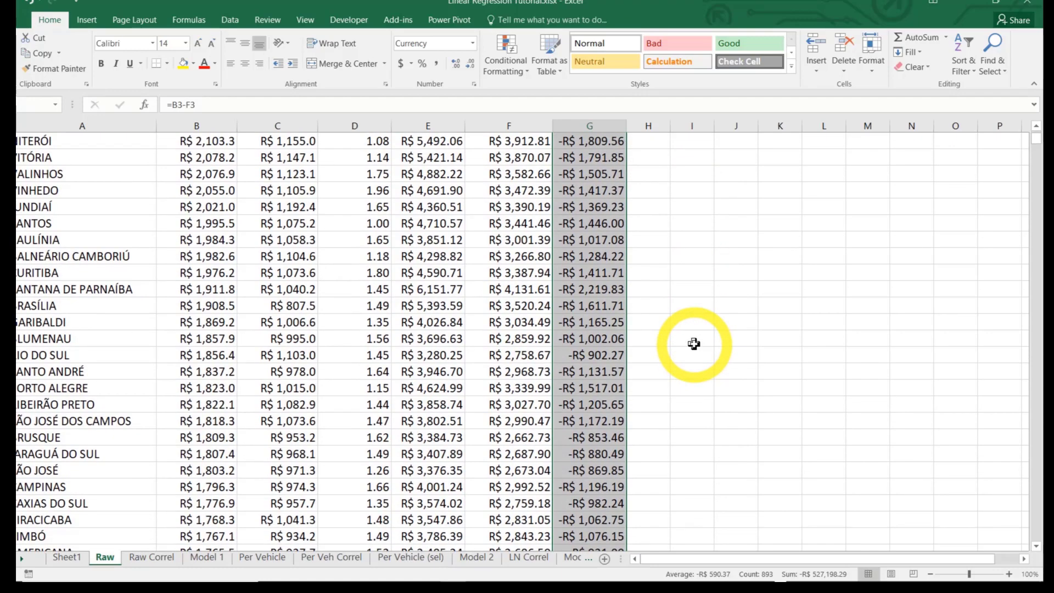
pyautogui.scroll(-20, 695, 344)
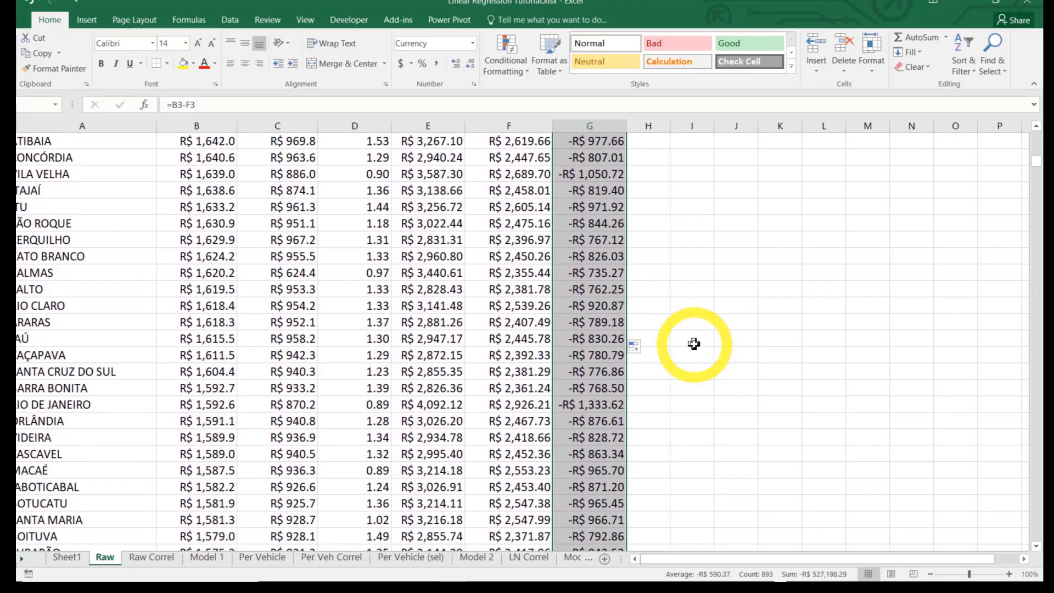
pyautogui.scroll(-10, 694, 344)
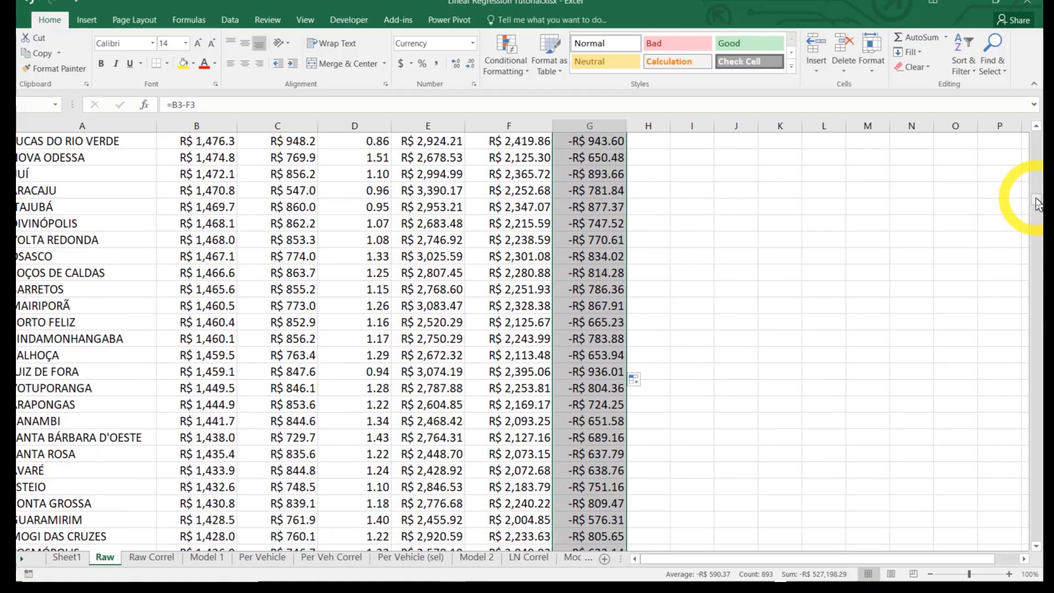
pyautogui.moveTo(1037, 198); pyautogui.dragTo(1026, 122)
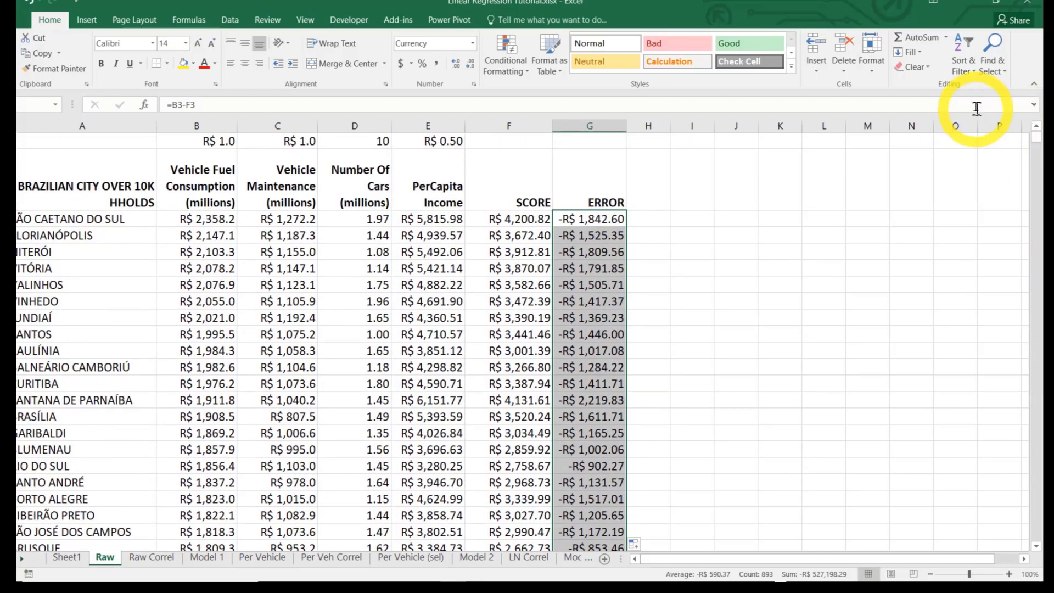
# Total all the city errors in G1 with the formula =SUM(G3:G895)
pyautogui.click(597, 142)
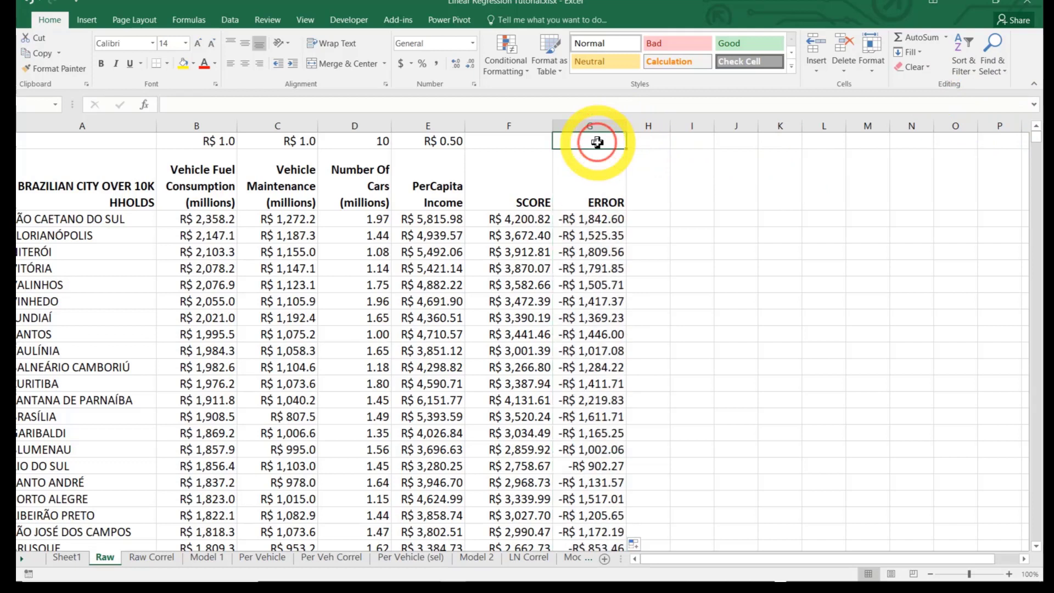
pyautogui.write('=')
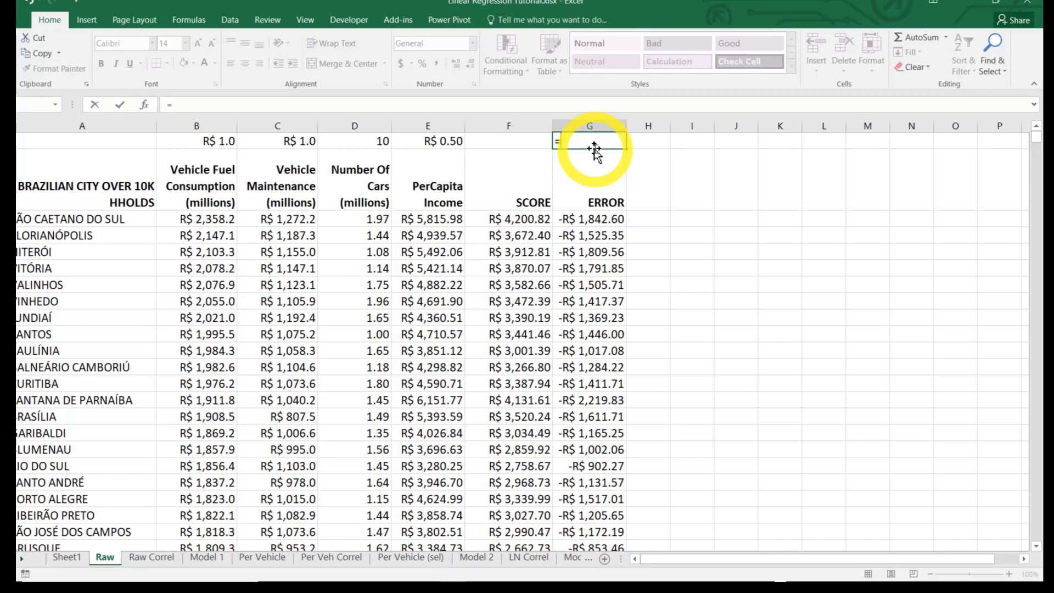
pyautogui.write('sum(')
pyautogui.press('Down')
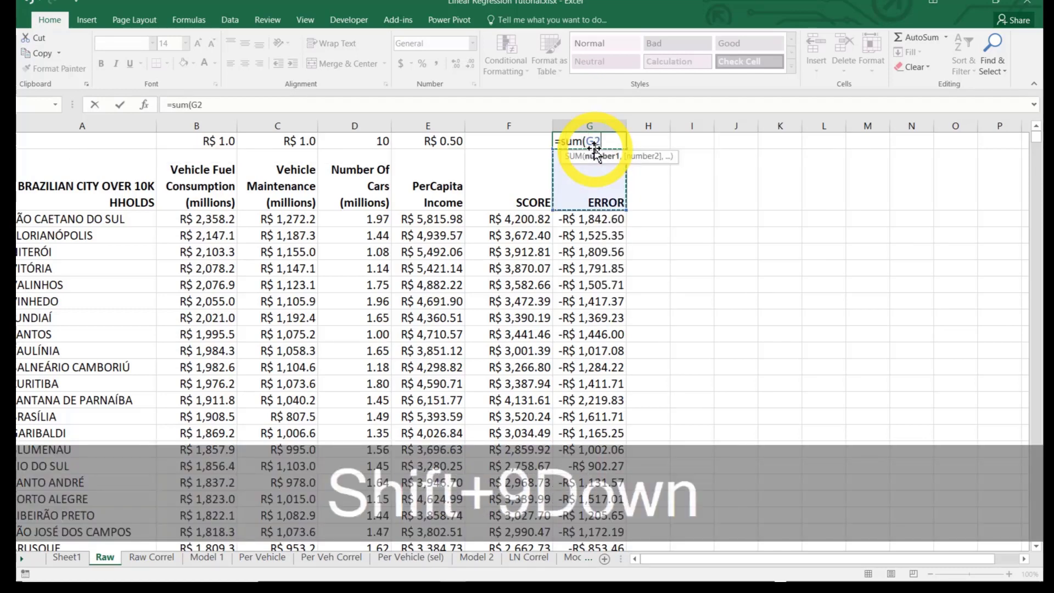
pyautogui.press('Down')
pyautogui.press('Down')
pyautogui.press('Up')
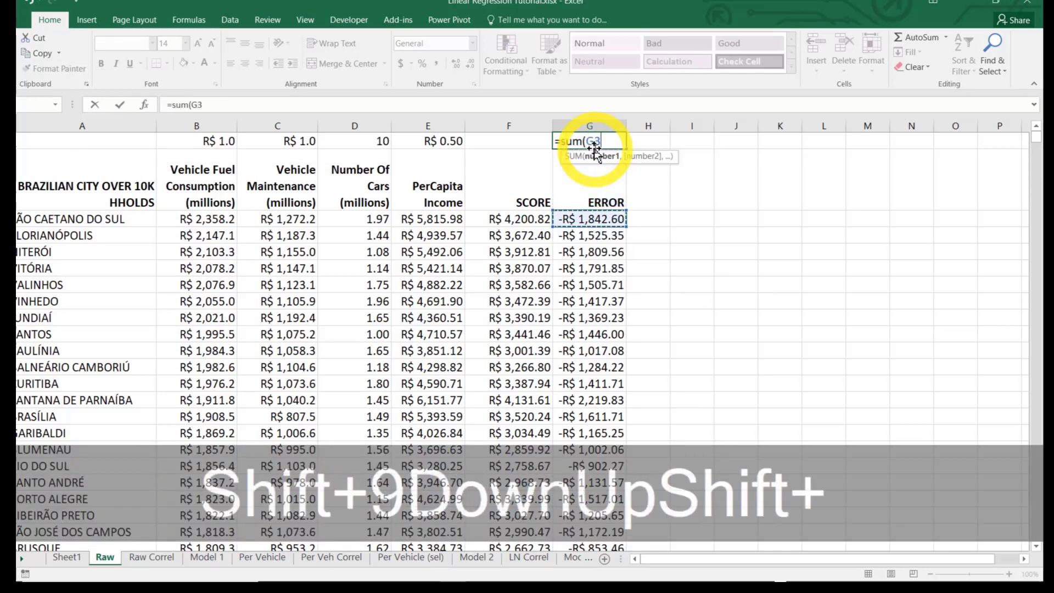
pyautogui.hotkey('shift', 'End')
pyautogui.hotkey('shift', 'Down')
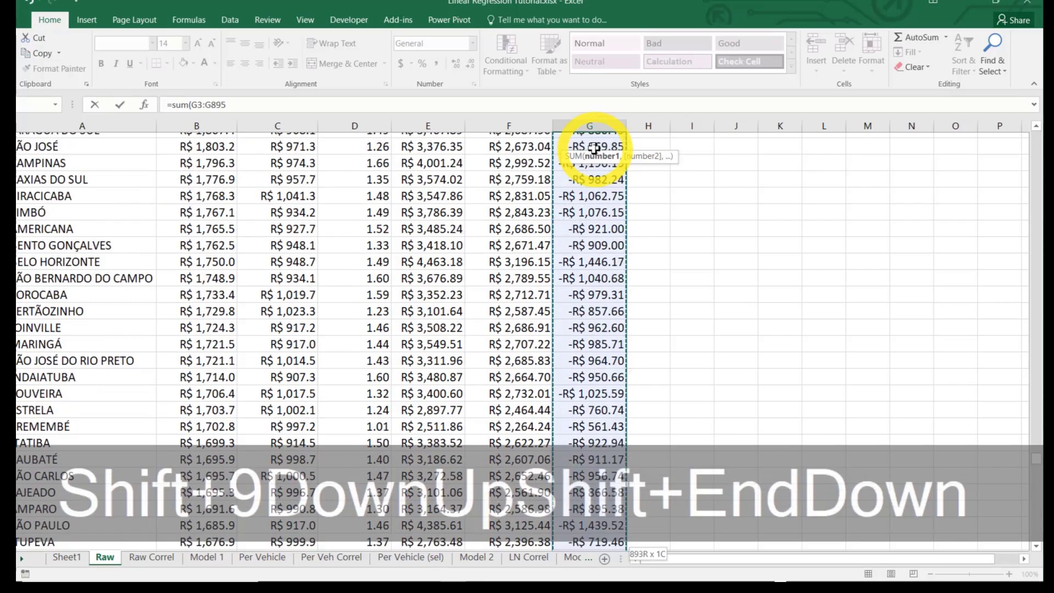
pyautogui.hotkey('ctrl', 'Return')
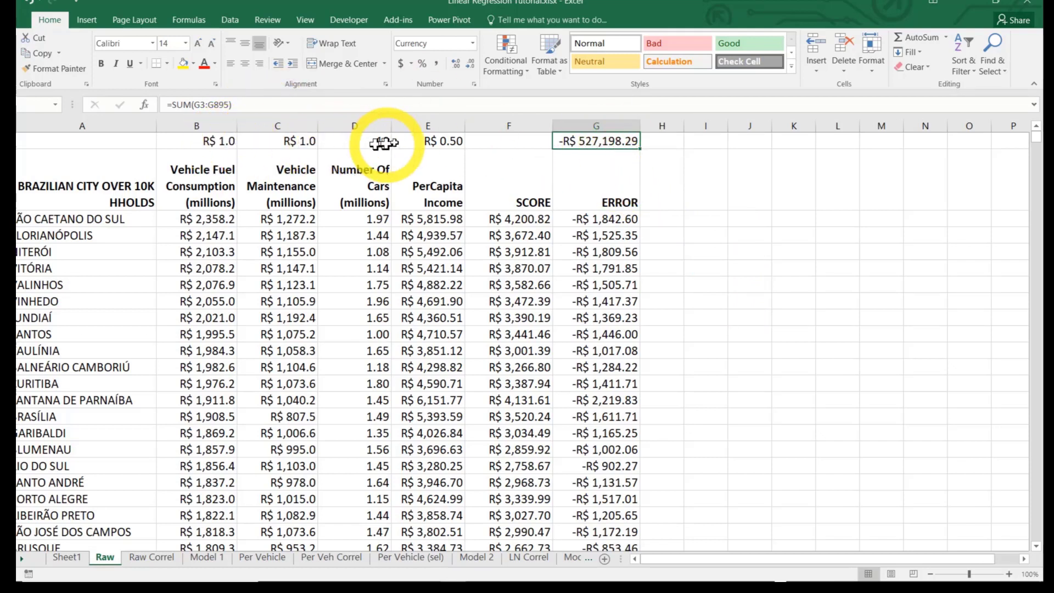
# Set the Number Of Cars weight in D1 to 1 and the Vehicle Maintenance weight in C1 to 0.5
pyautogui.click(293, 141)
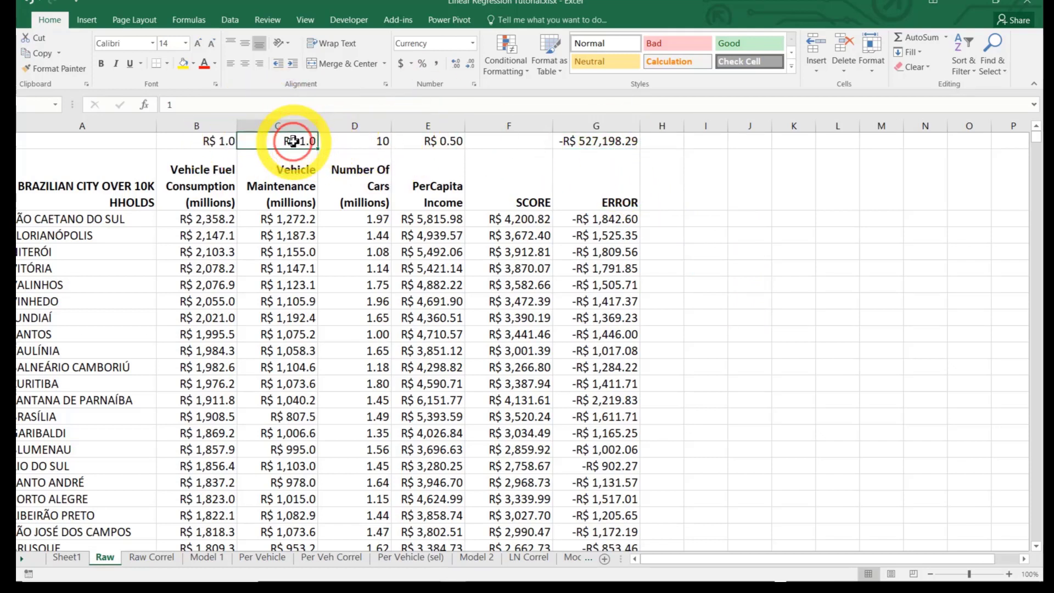
pyautogui.click(355, 141)
pyautogui.write('1')
pyautogui.click(294, 141)
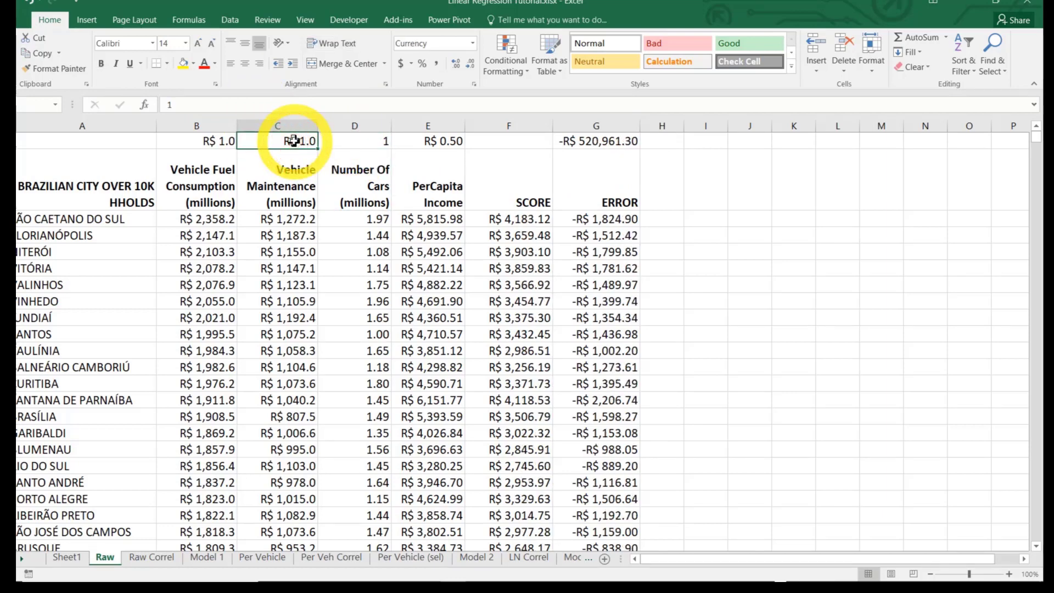
pyautogui.write('0.5')
pyautogui.press('Return')
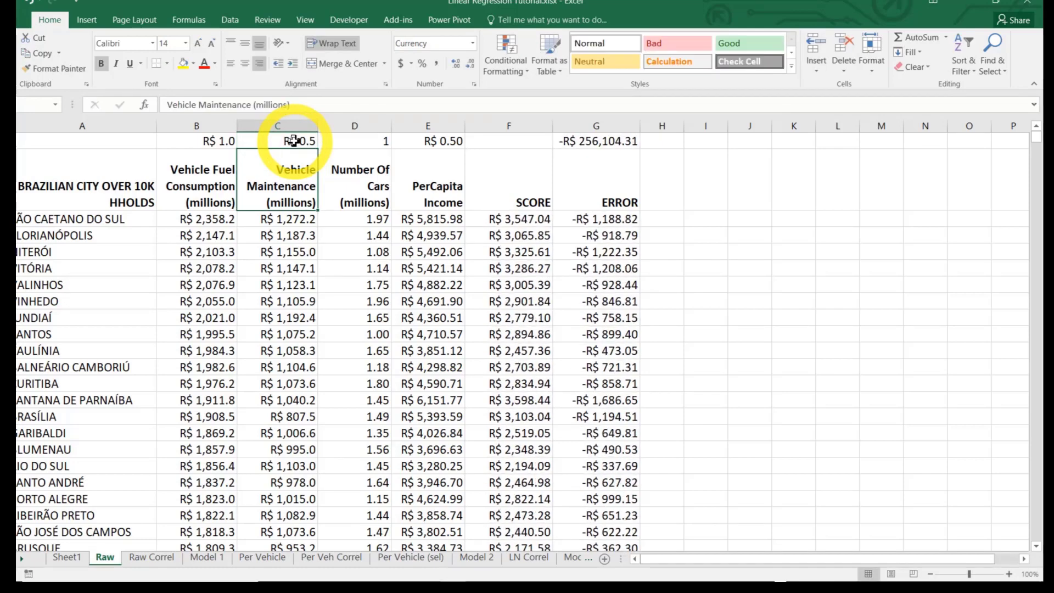
# Switch the Vehicle Maintenance weight in C1 to 1 and back to 0.5 to compare the effect on the total error
pyautogui.click(293, 141)
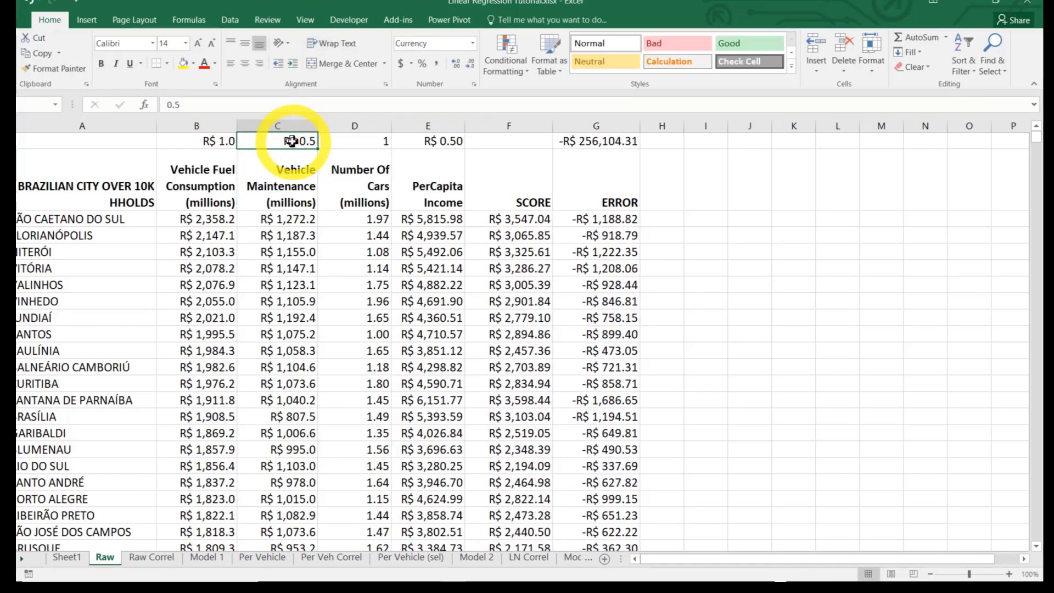
pyautogui.write('1')
pyautogui.press('Return')
pyautogui.click(292, 141)
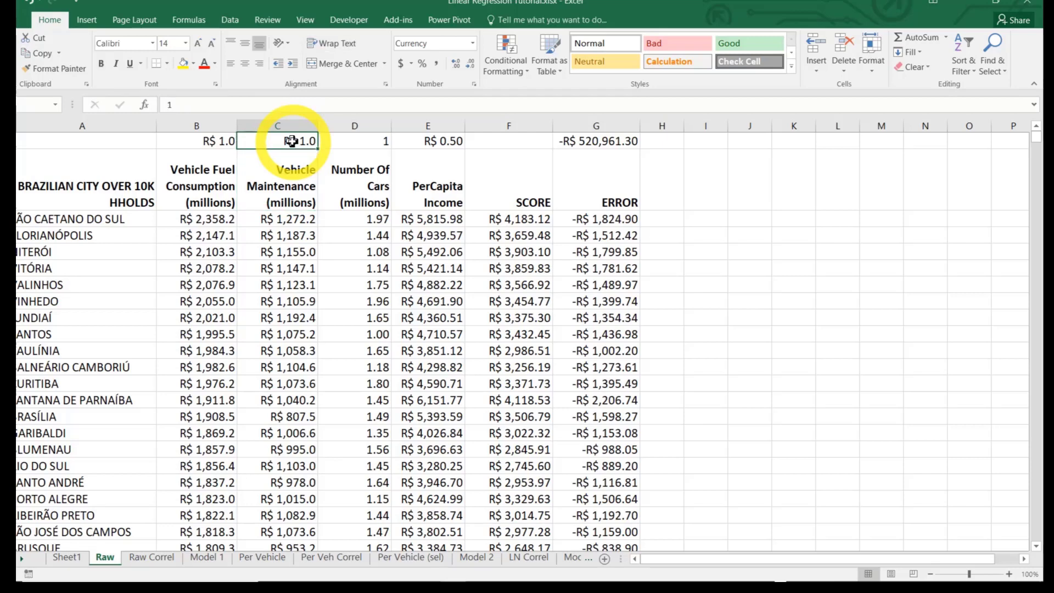
pyautogui.write('0.5')
pyautogui.press('Return')
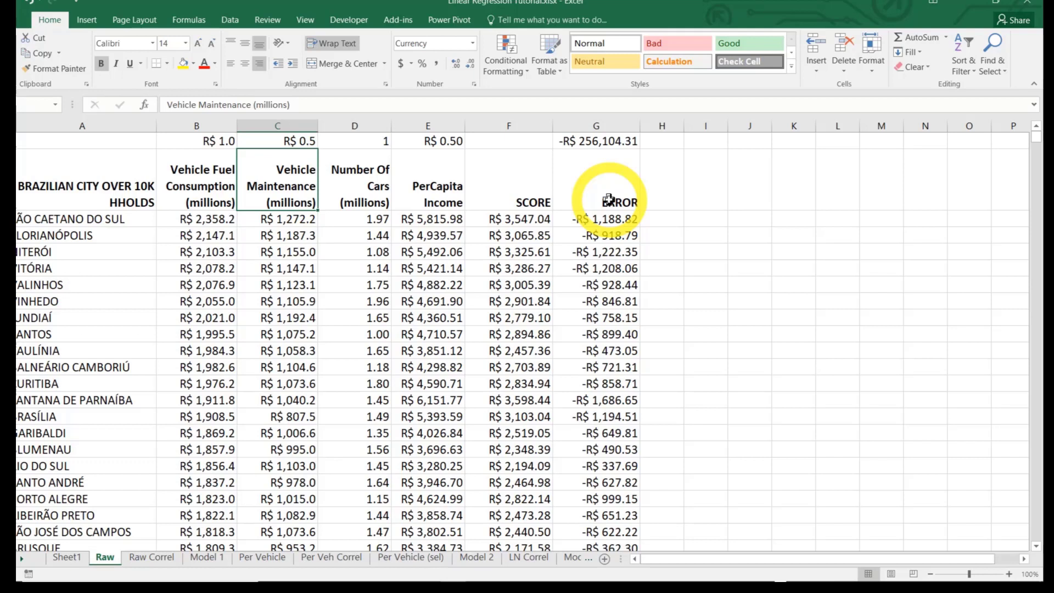
# Enter the header ERROR2 in H2, beside the ERROR column
pyautogui.click(662, 200)
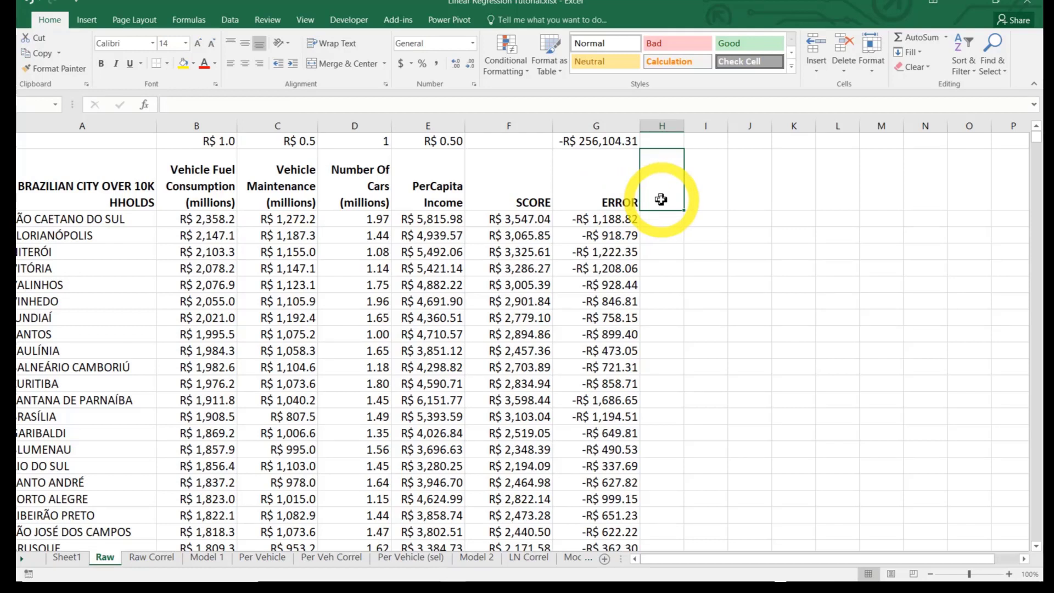
pyautogui.write('ERROR2')
pyautogui.press('Return')
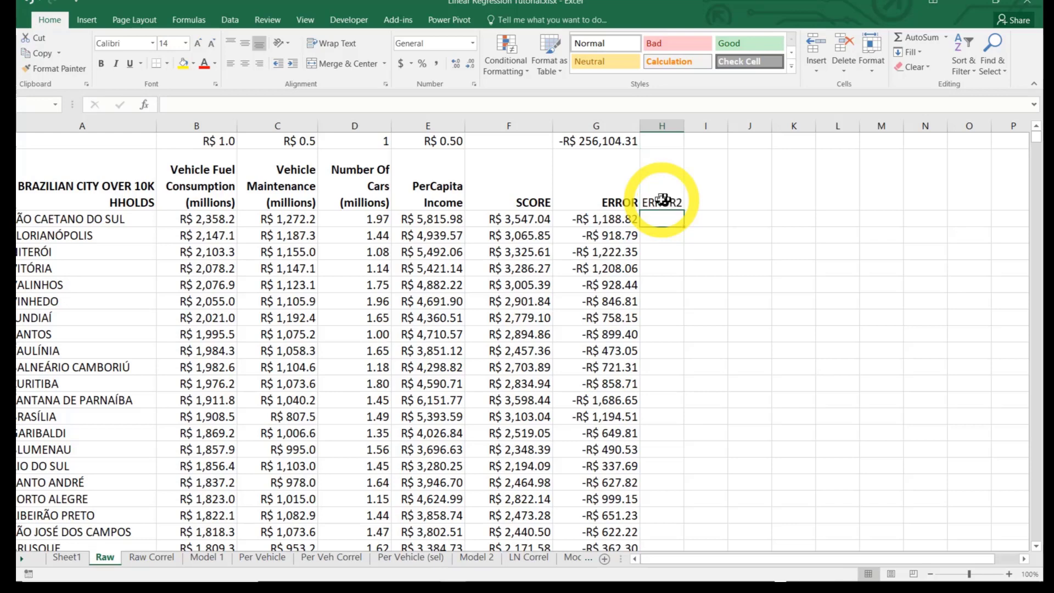
# Square each city's error in the ERROR2 column by entering =G3*G3 in H3 and filling it down the column
pyautogui.write('=')
pyautogui.click(619, 218)
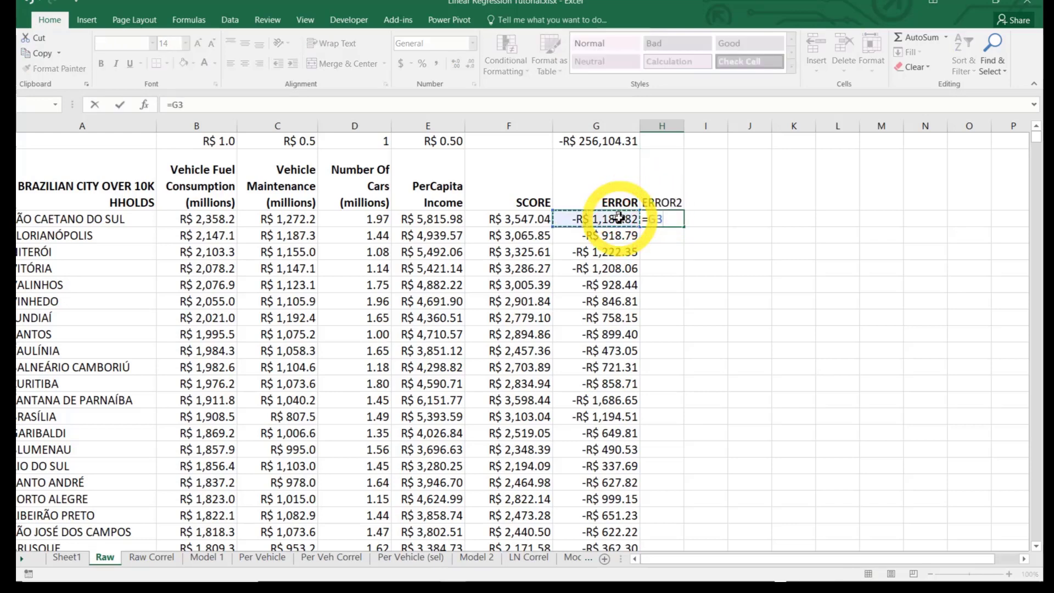
pyautogui.write('*')
pyautogui.click(612, 218)
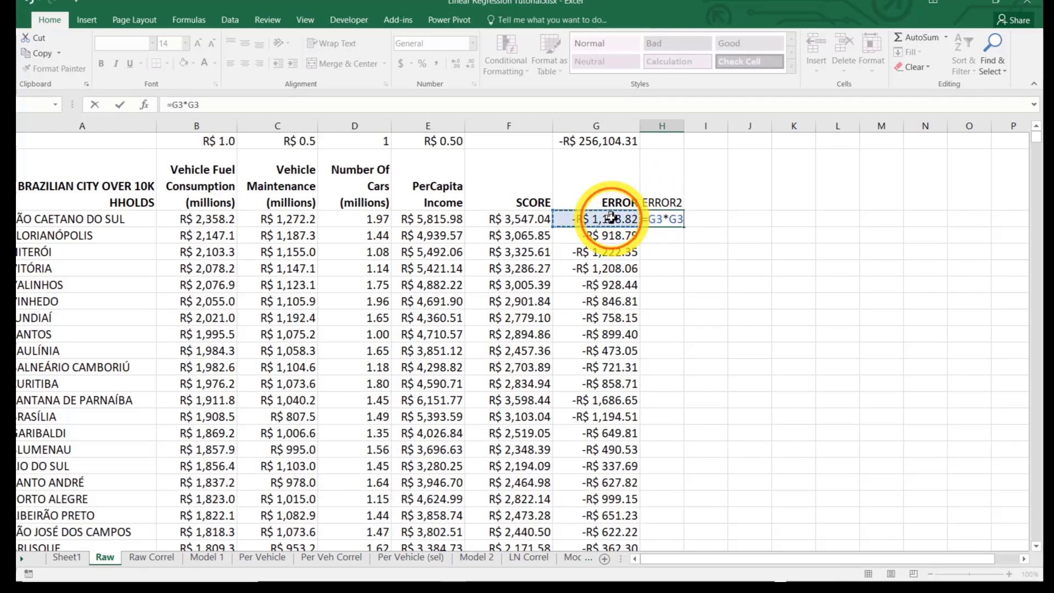
pyautogui.press('Return')
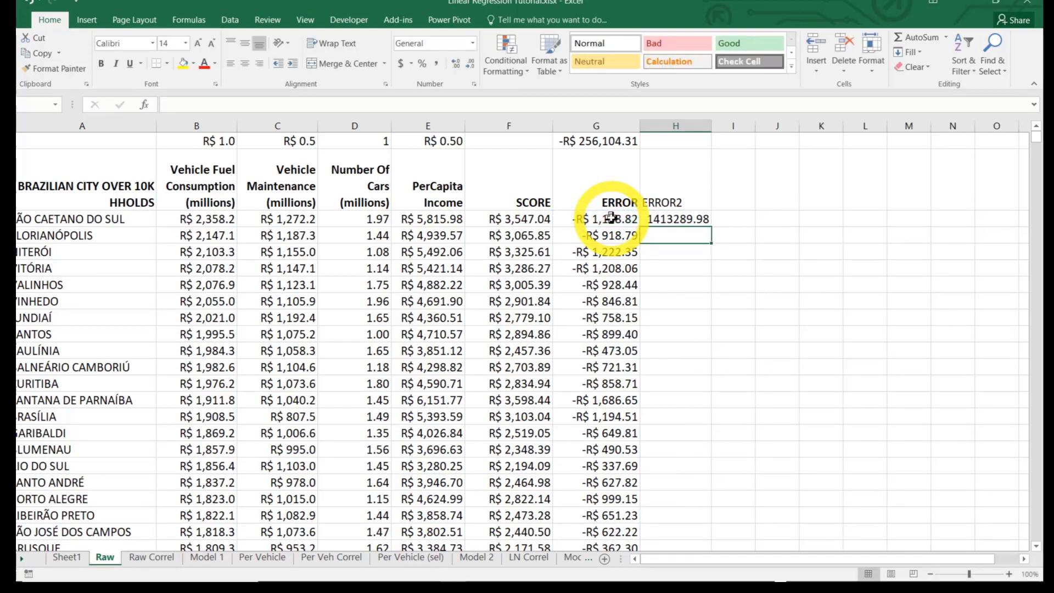
pyautogui.click(673, 217)
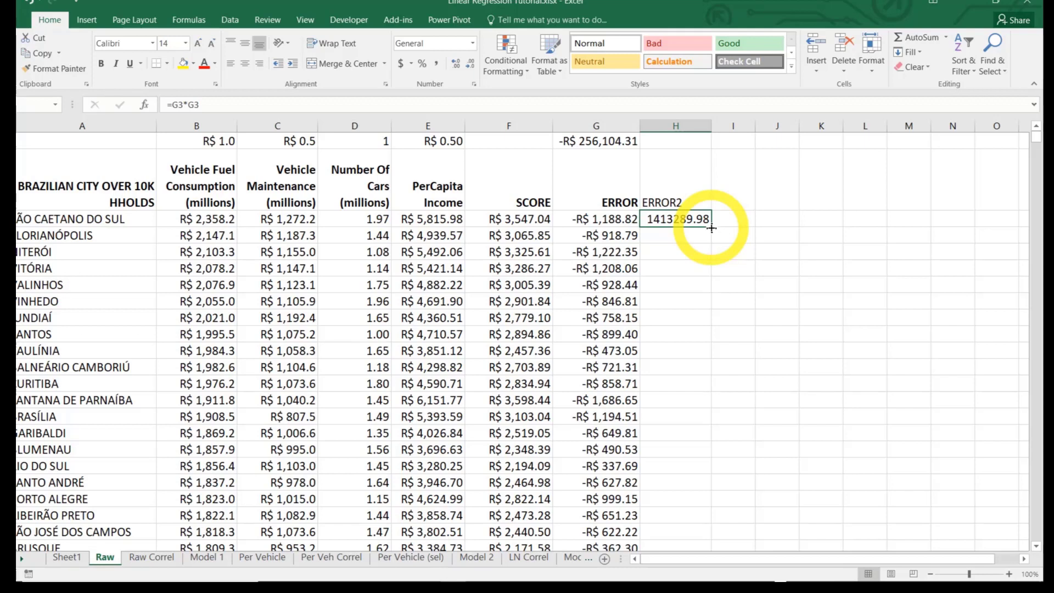
pyautogui.doubleClick(712, 228)
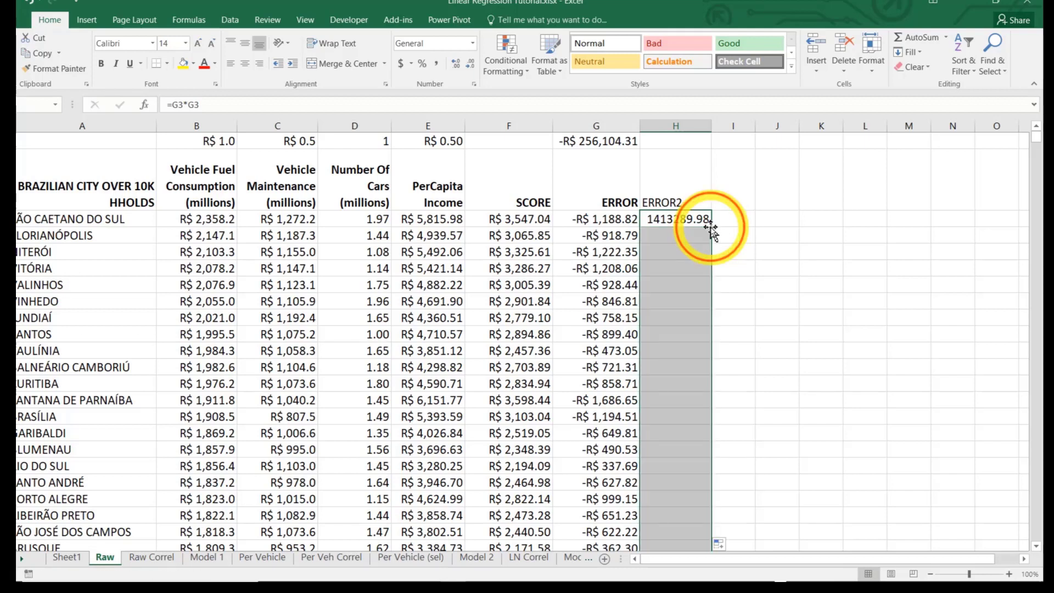
# Total the squared errors in H1 with the formula =SUM(H3:H895)
pyautogui.click(675, 143)
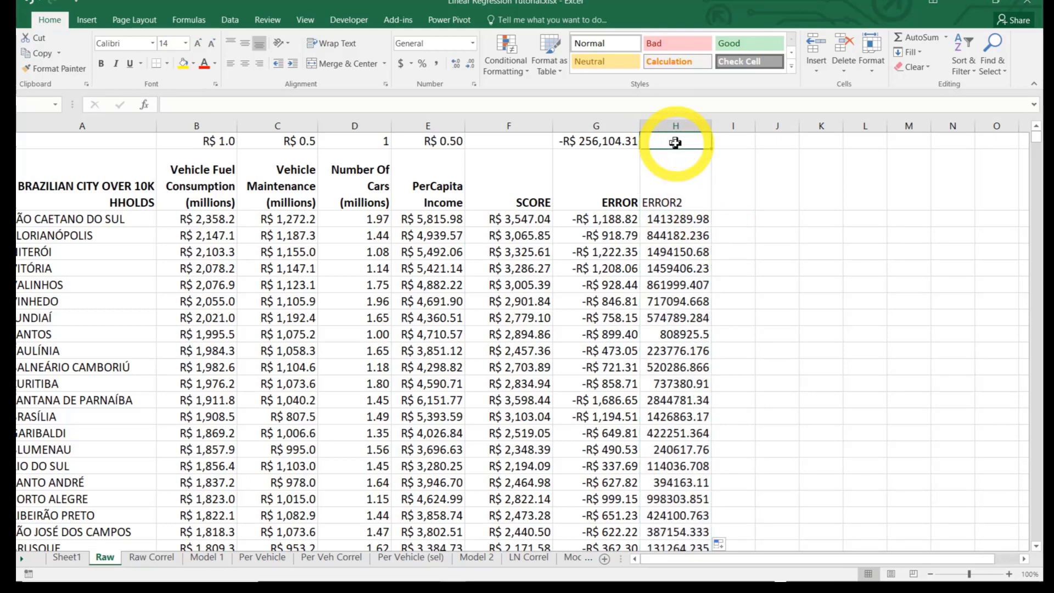
pyautogui.write('=sum(')
pyautogui.press('Down')
pyautogui.press('Down')
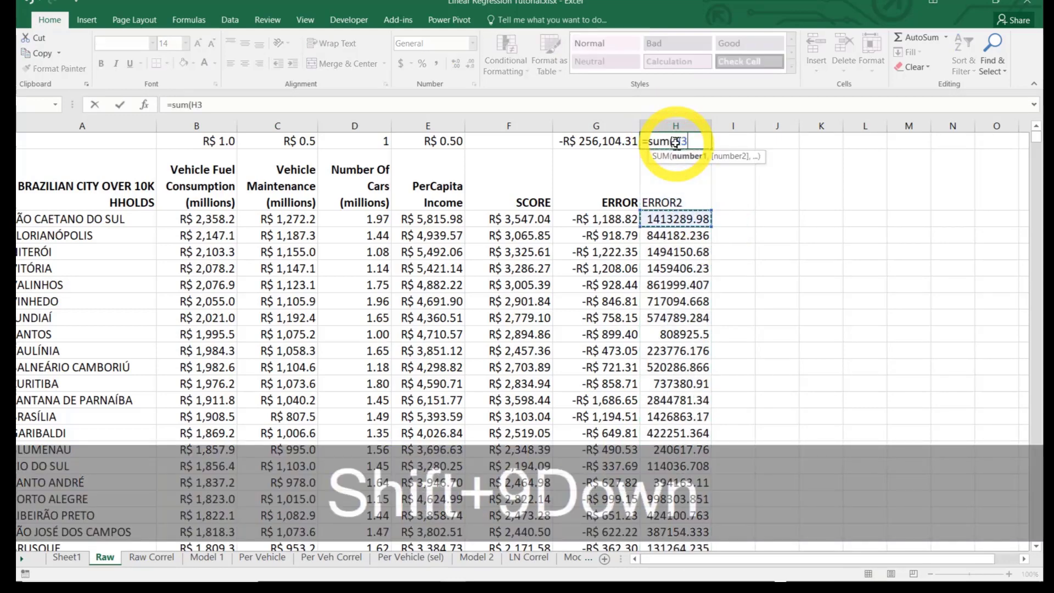
pyautogui.hotkey('shift', 'End')
pyautogui.hotkey('shift', 'Down')
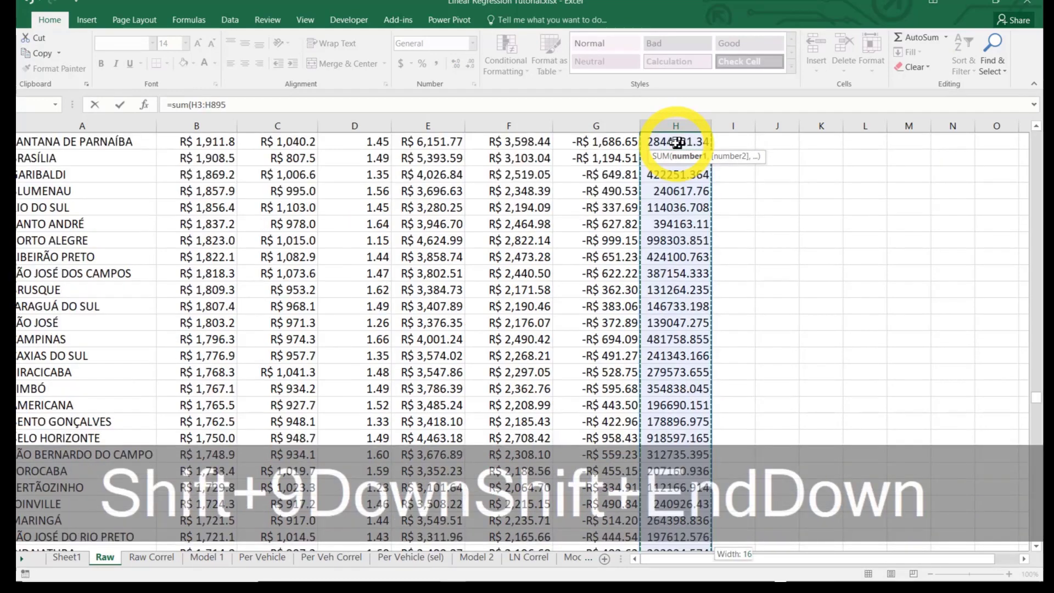
pyautogui.press('Escape')
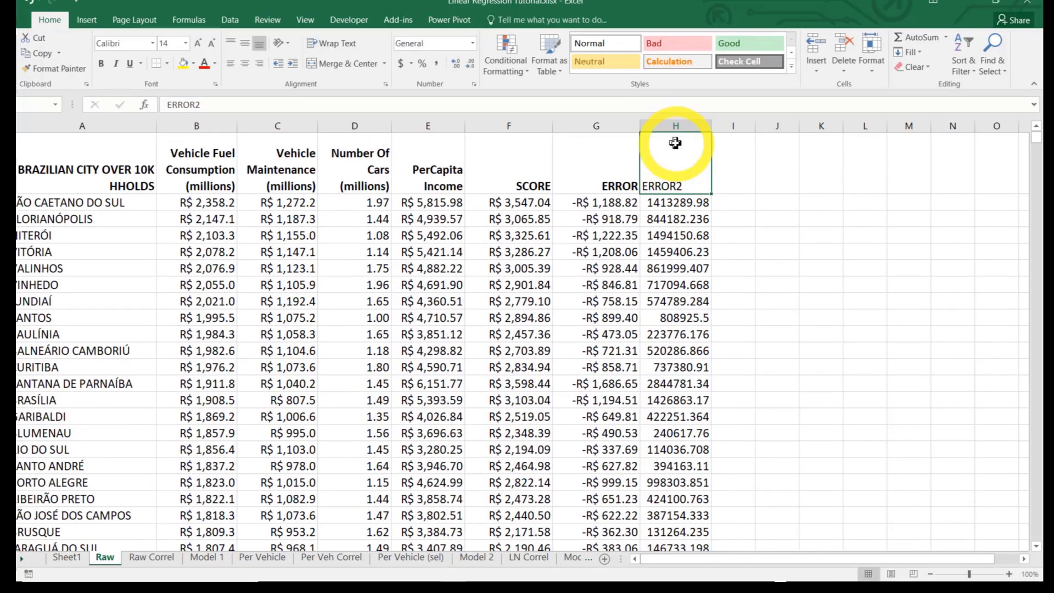
pyautogui.press('Up')
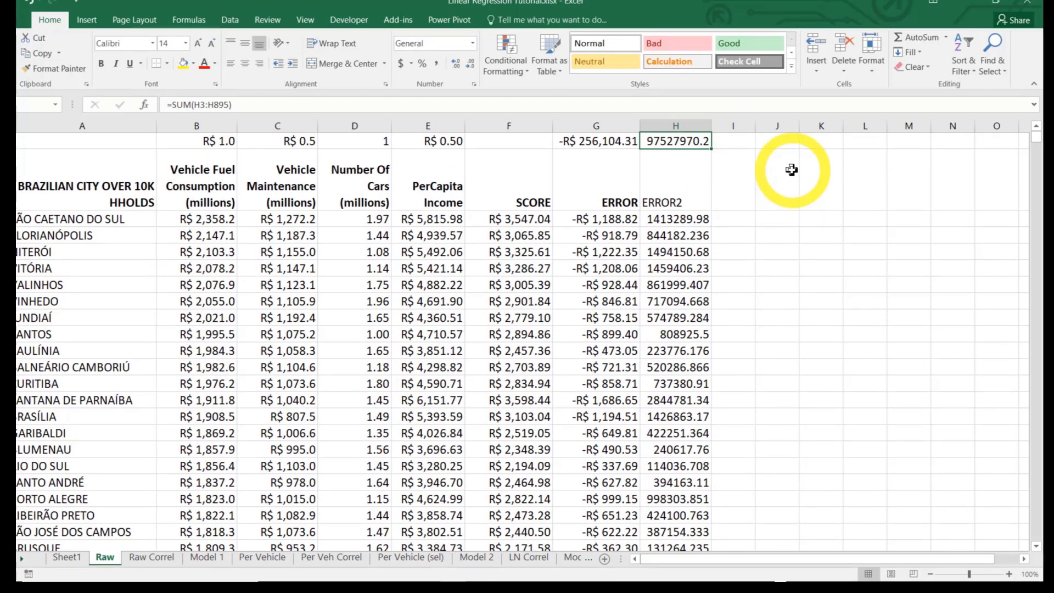
pyautogui.click(679, 144)
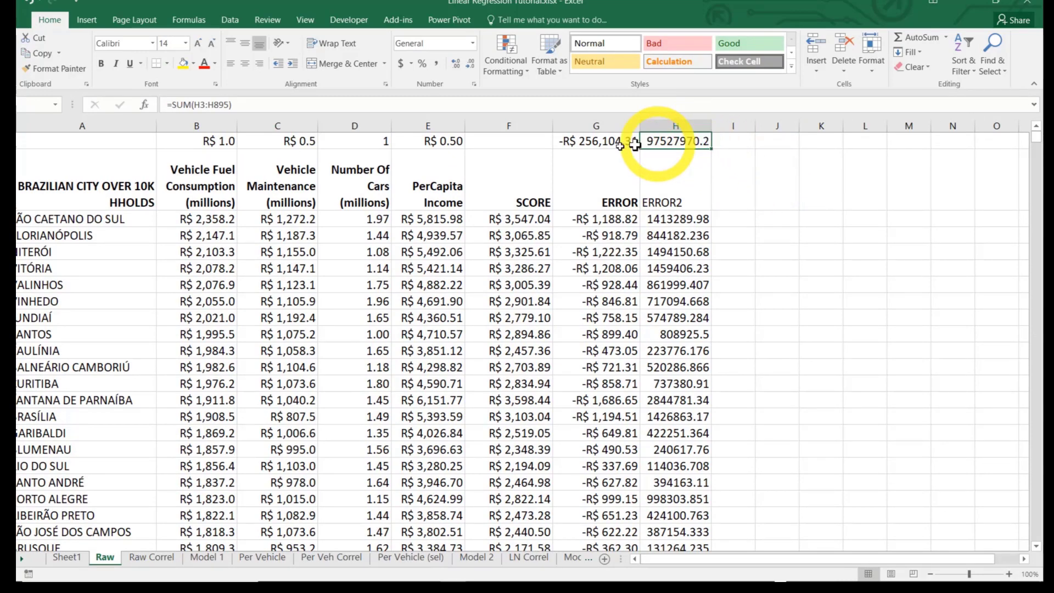
# Format B1:H1 as Number with 2 decimal places and the 1000 separator
pyautogui.moveTo(167, 134); pyautogui.dragTo(666, 141)
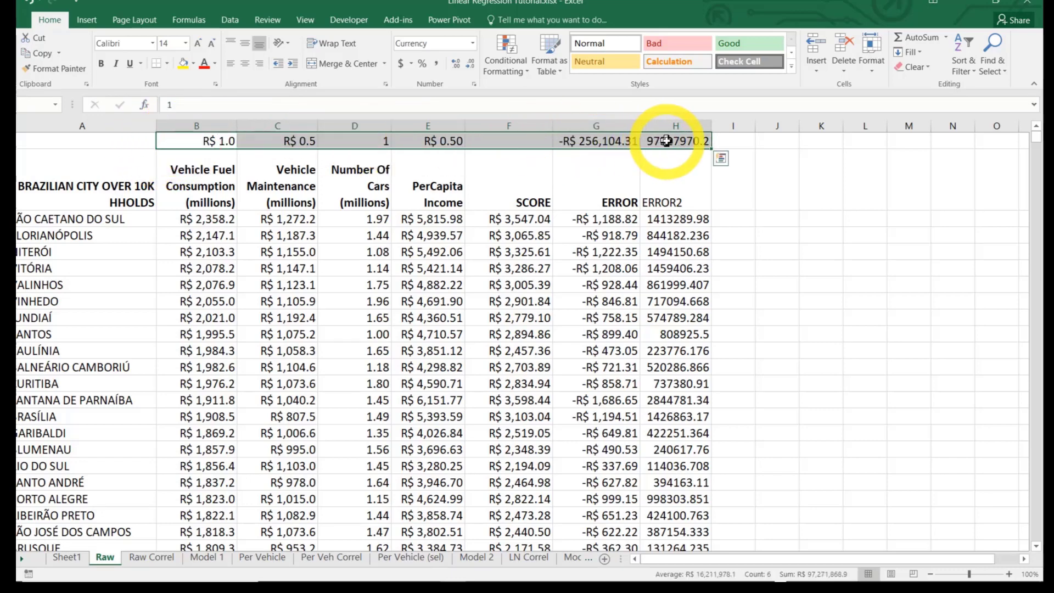
pyautogui.rightClick(667, 141)
pyautogui.click(693, 375)
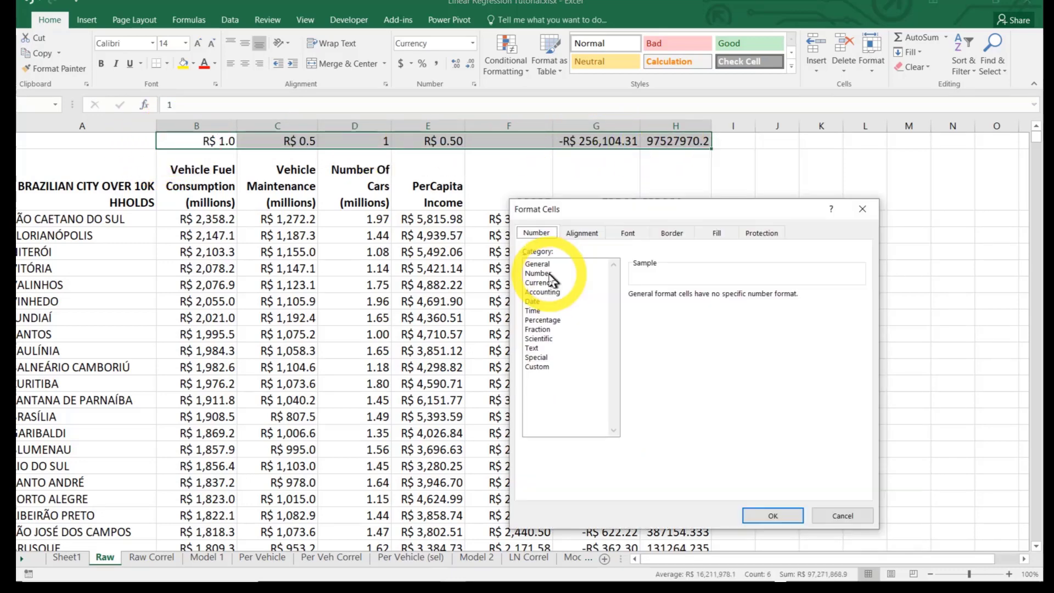
pyautogui.click(550, 274)
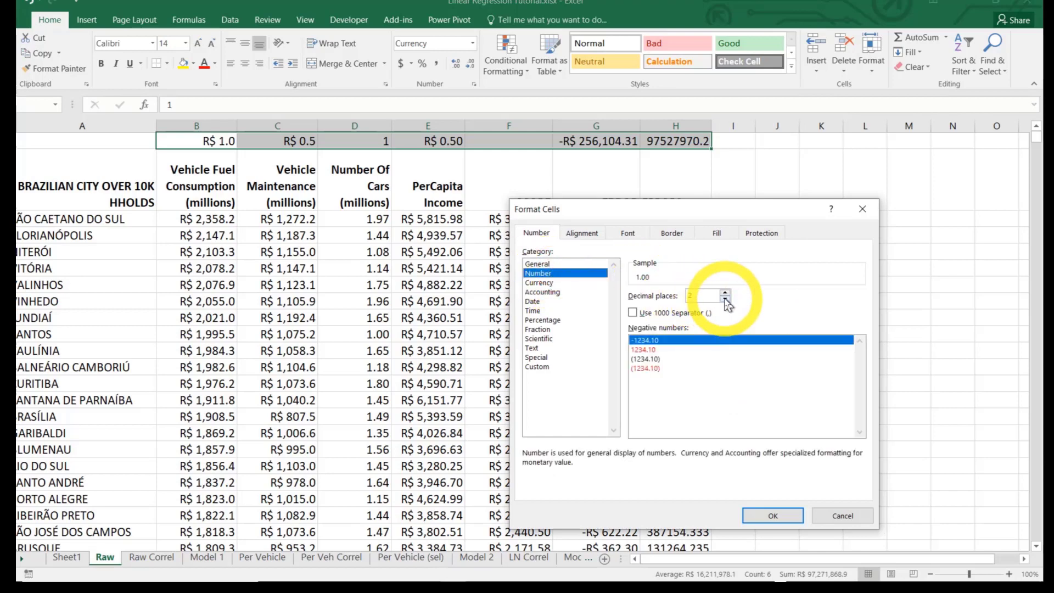
pyautogui.click(634, 313)
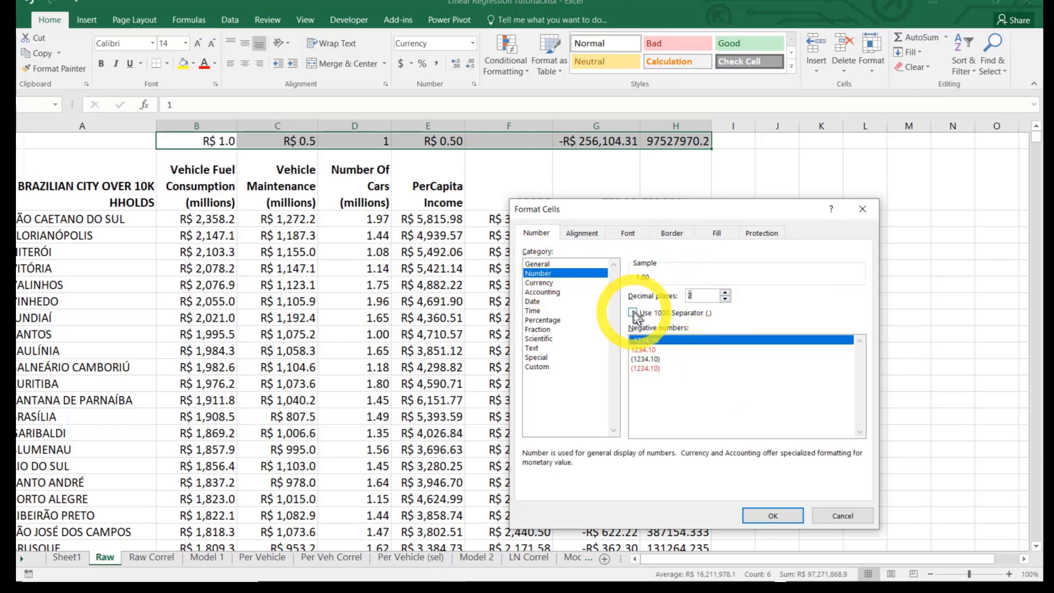
pyautogui.click(790, 519)
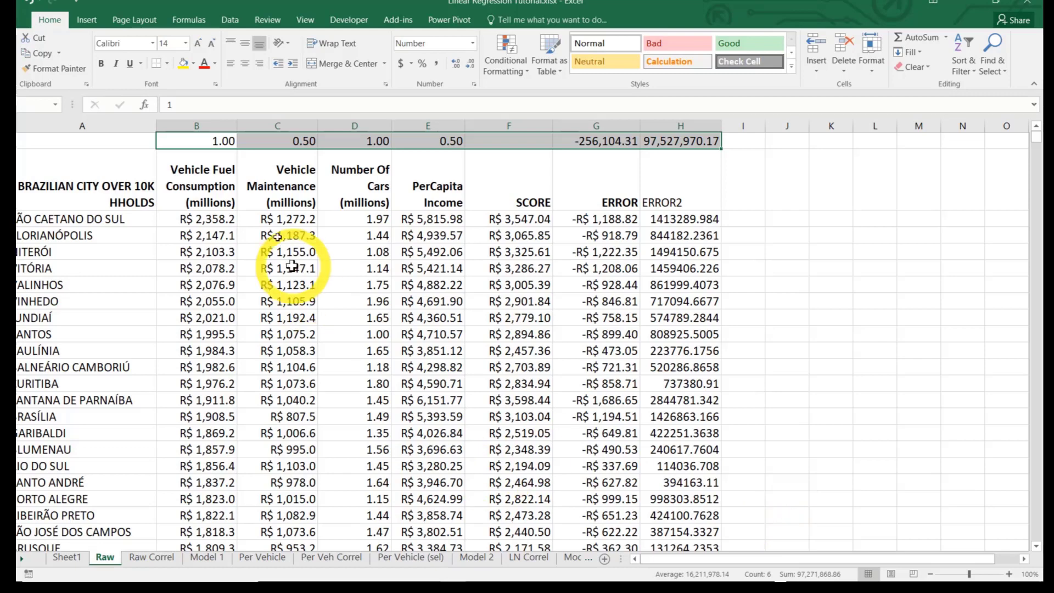
# Set the constant in B1 to 0.01 and the Vehicle Maintenance weight in C1 to 0.005
pyautogui.click(210, 142)
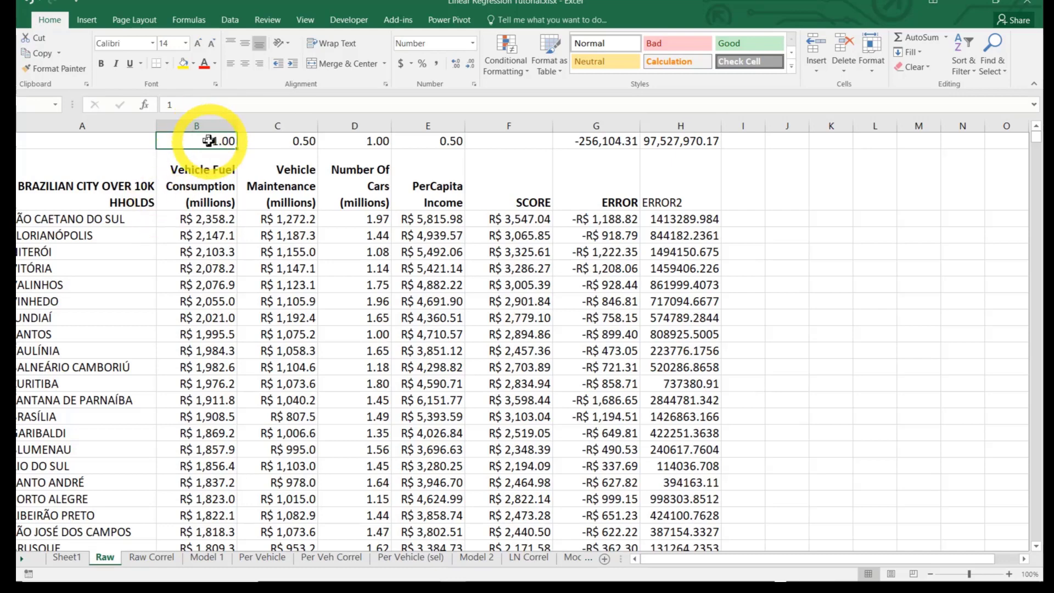
pyautogui.click(209, 141)
pyautogui.write('0.01')
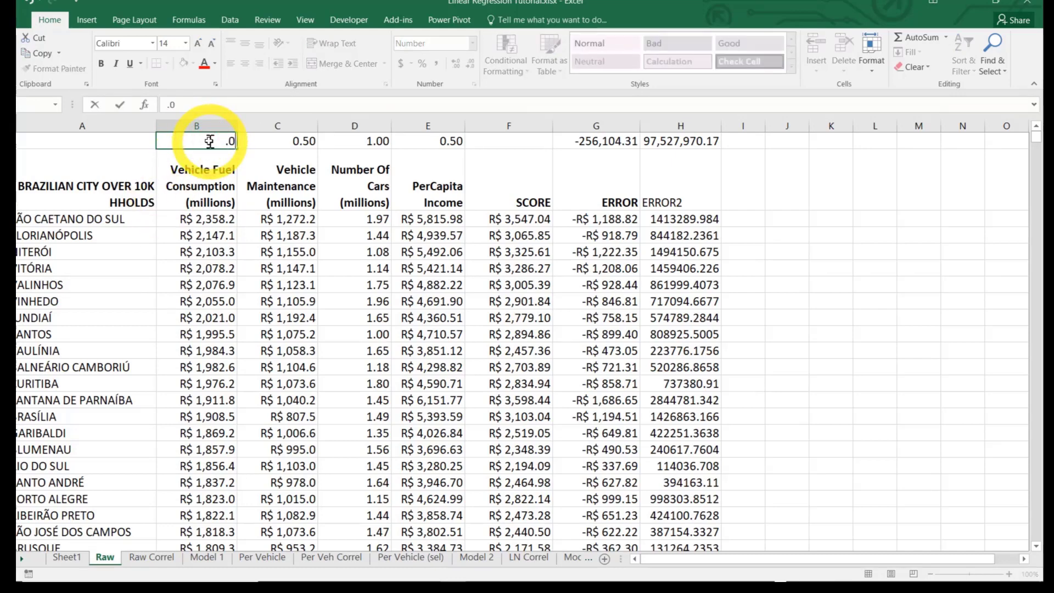
pyautogui.press('Return')
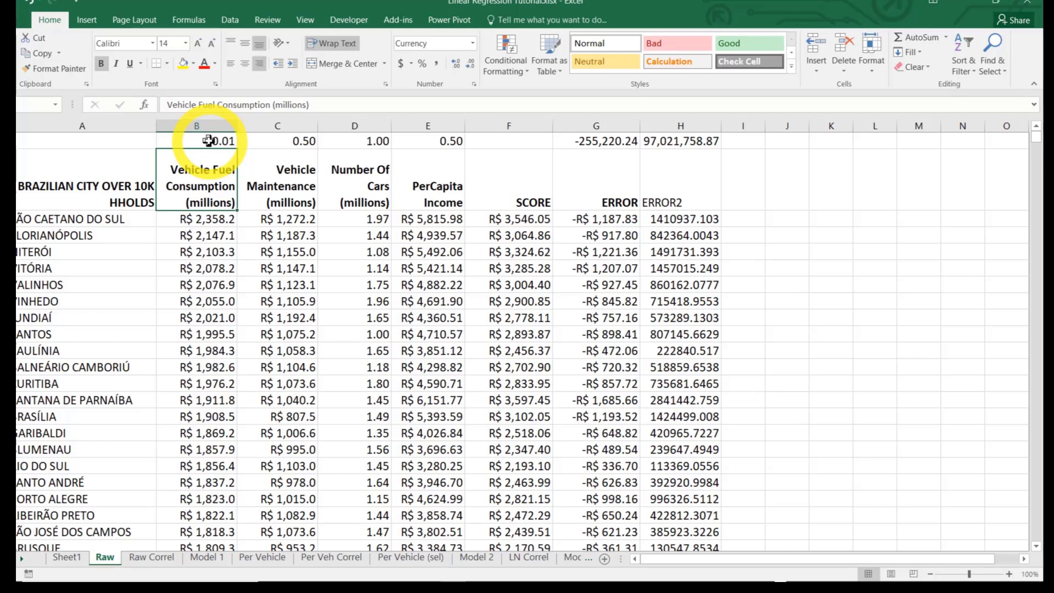
pyautogui.click(294, 141)
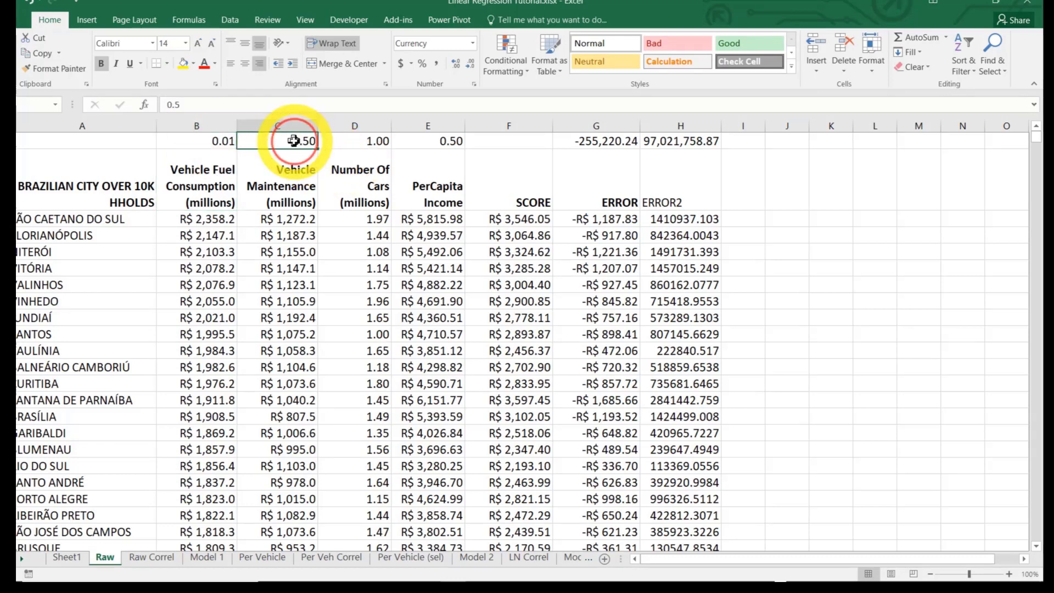
pyautogui.write('.0')
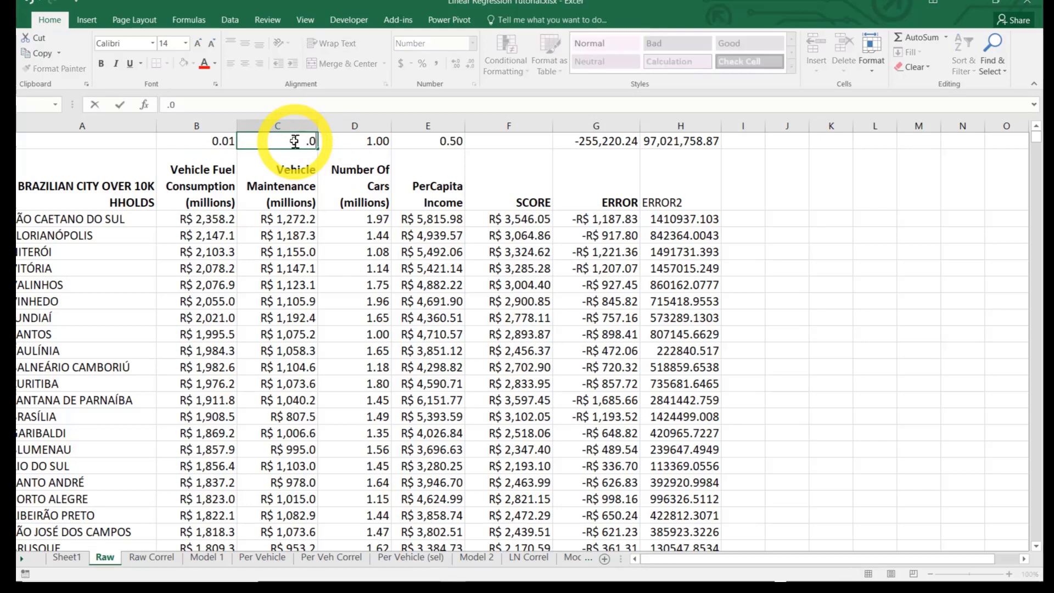
pyautogui.write('05')
pyautogui.press('Return')
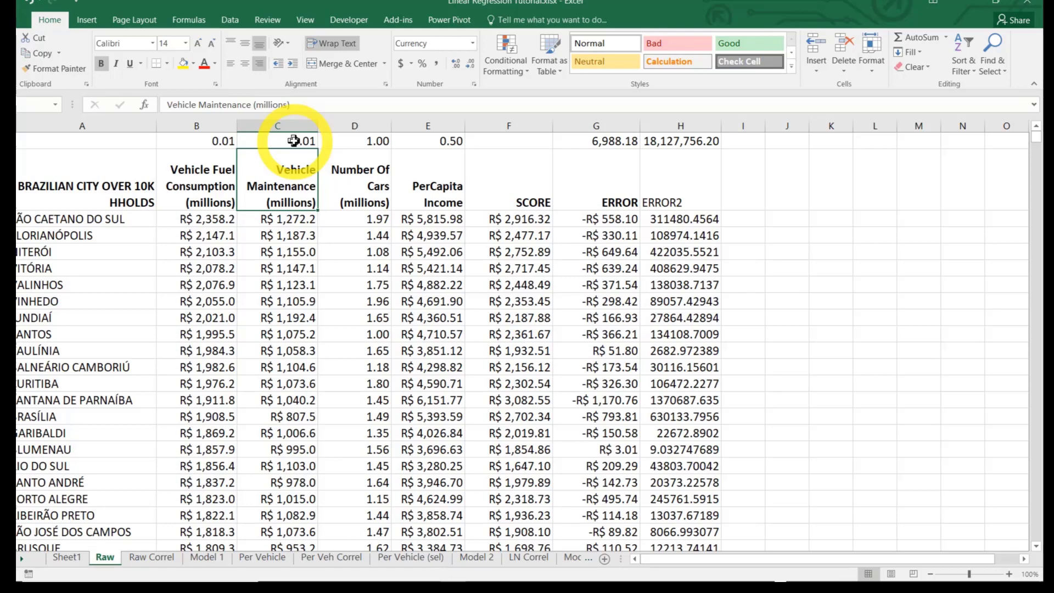
# Highlight the squared-error total in H1 with a yellow fill
pyautogui.click(197, 141)
pyautogui.hotkey('shift', 'Right')
pyautogui.hotkey('shift', 'Right')
pyautogui.hotkey('shift', 'Right')
pyautogui.hotkey('shift', 'Right')
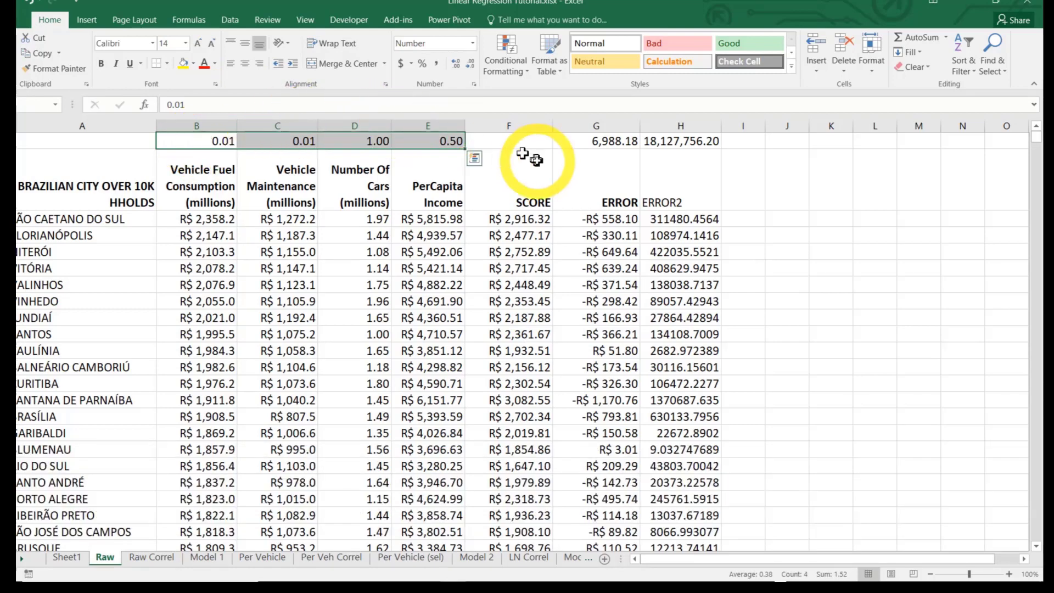
pyautogui.click(681, 141)
pyautogui.click(183, 63)
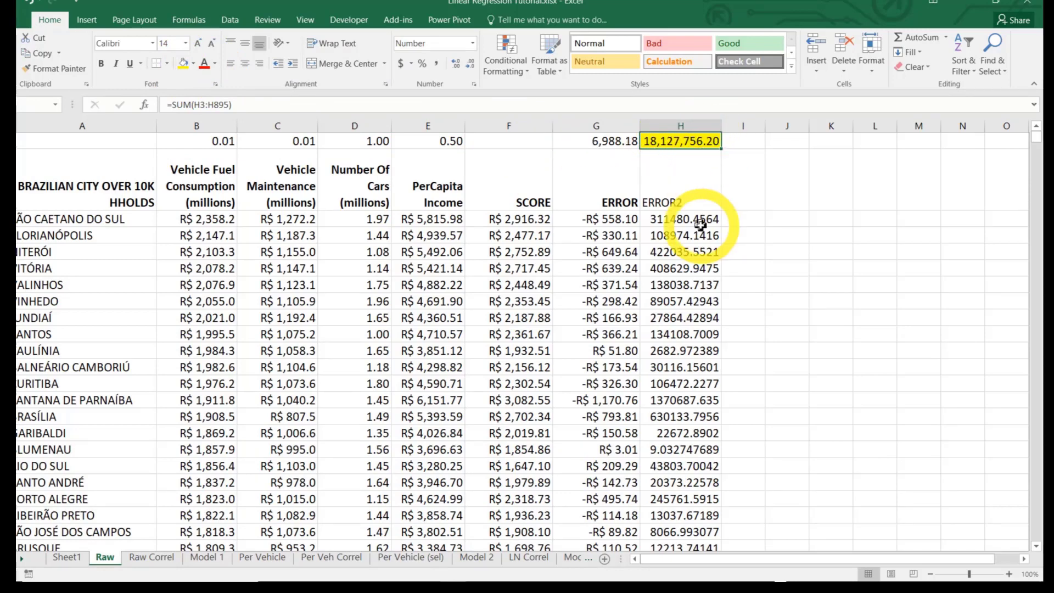
# Replace the error total in G1 with the label SSE=>
pyautogui.click(609, 142)
pyautogui.write('SSE')
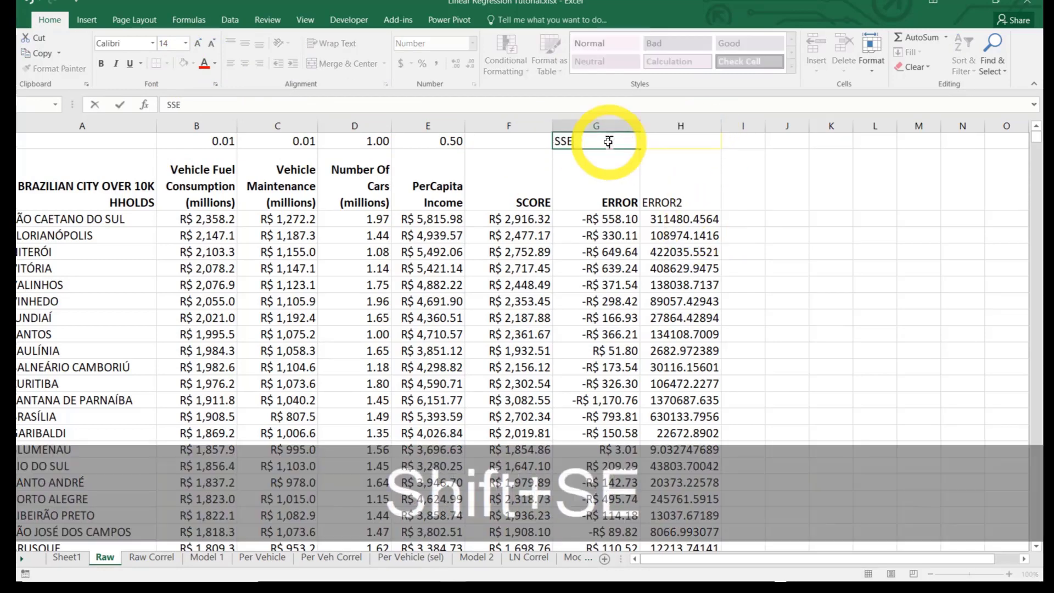
pyautogui.write('=>')
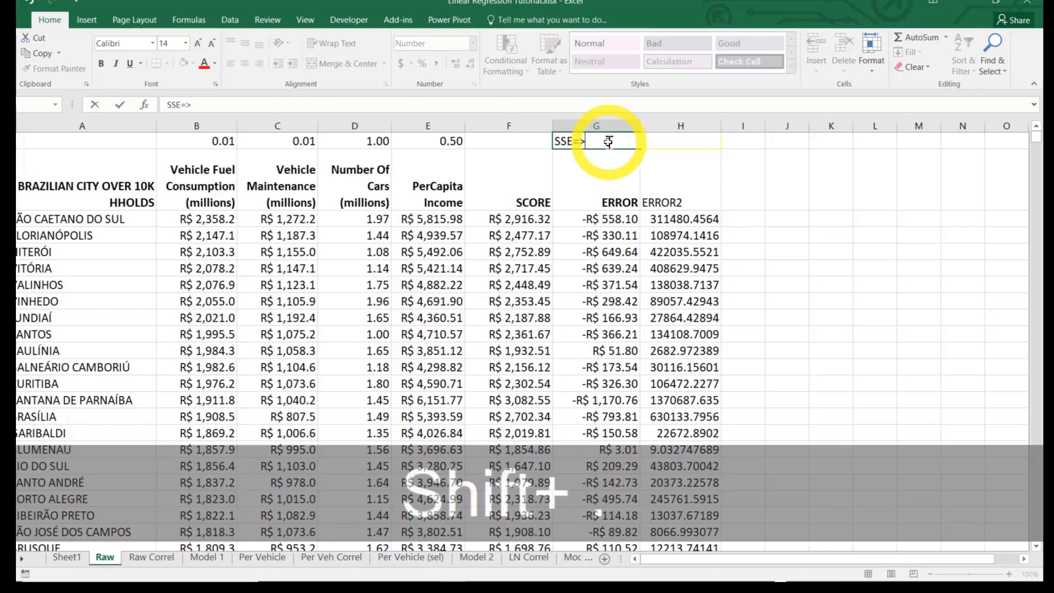
pyautogui.press('Return')
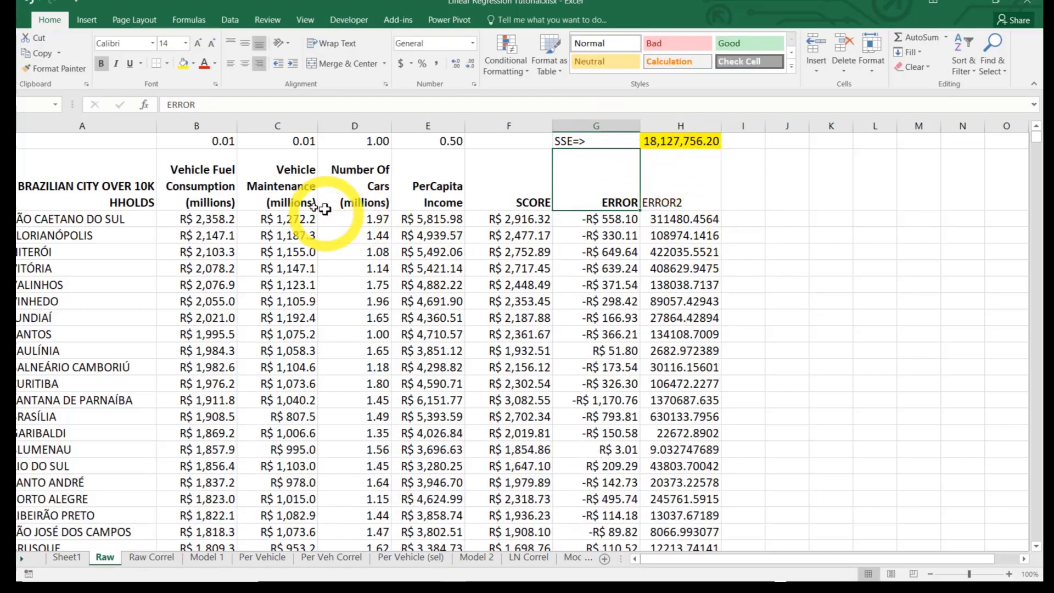
# Examine the weights in B1:E1, the SCORE formula in F3, the ERROR2 formula in H3 and the SSE formula in H1
pyautogui.click(211, 139)
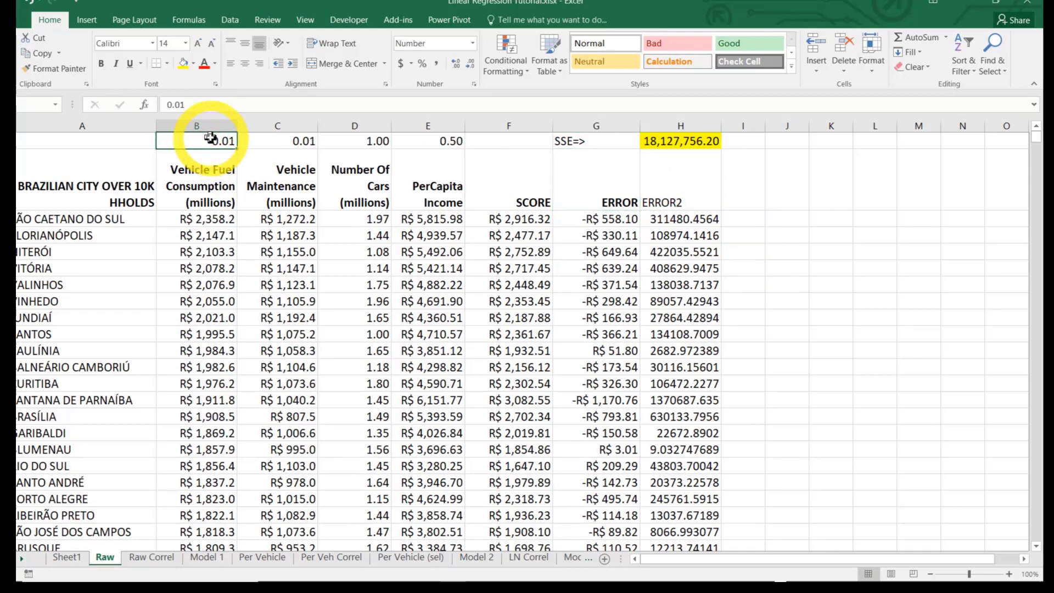
pyautogui.moveTo(278, 138); pyautogui.dragTo(439, 138)
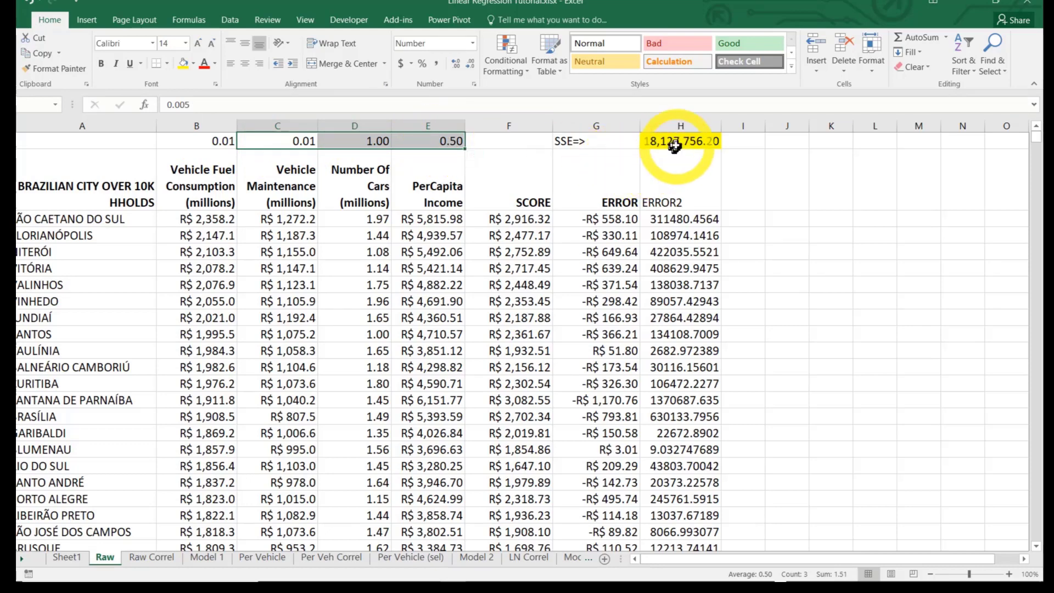
pyautogui.click(675, 145)
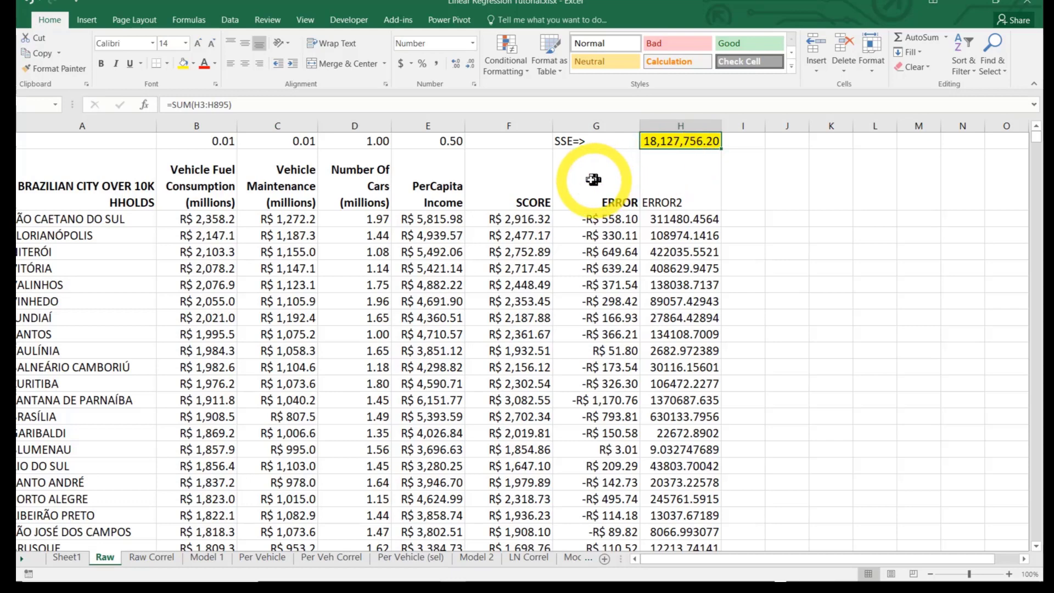
pyautogui.click(529, 221)
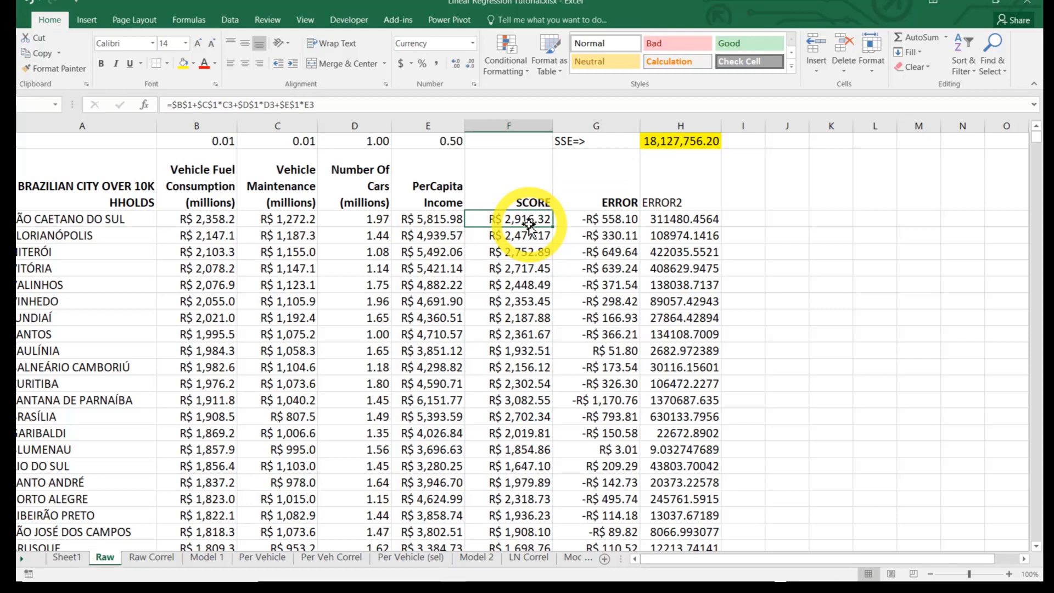
pyautogui.click(257, 99)
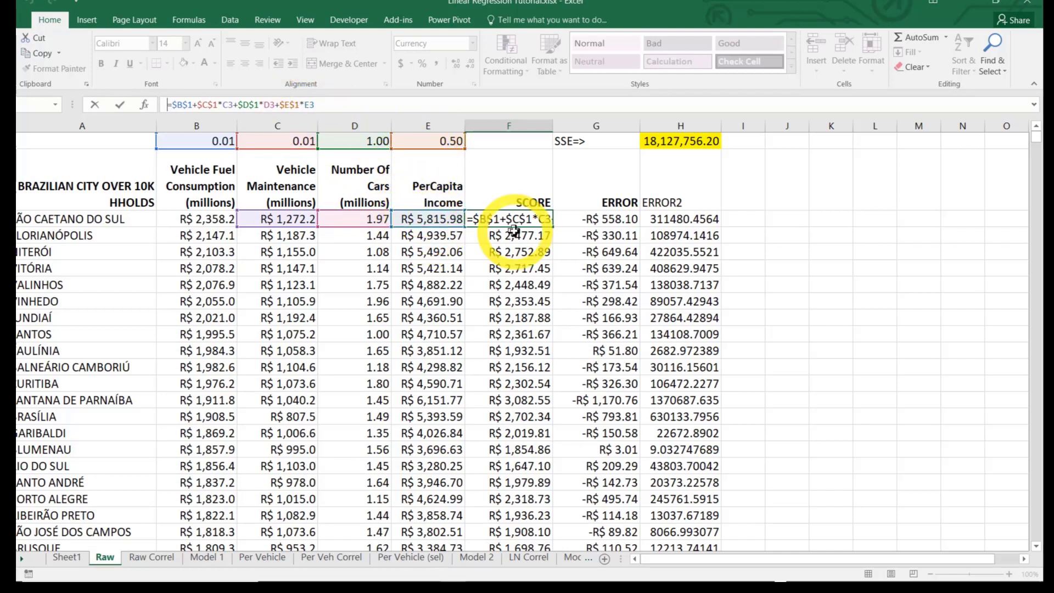
pyautogui.hotkey('ctrl', 'Return')
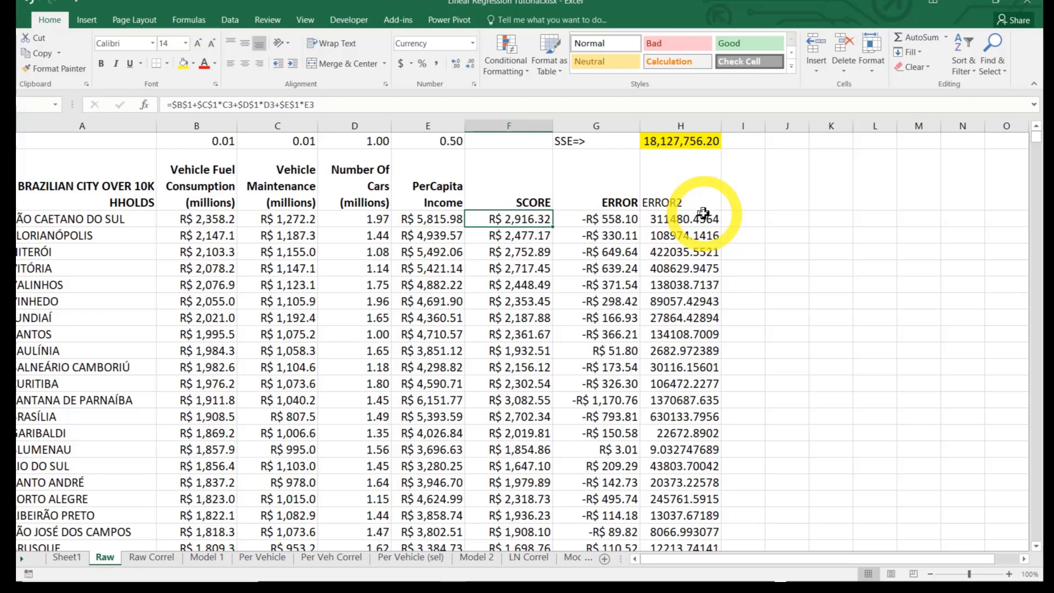
pyautogui.click(703, 214)
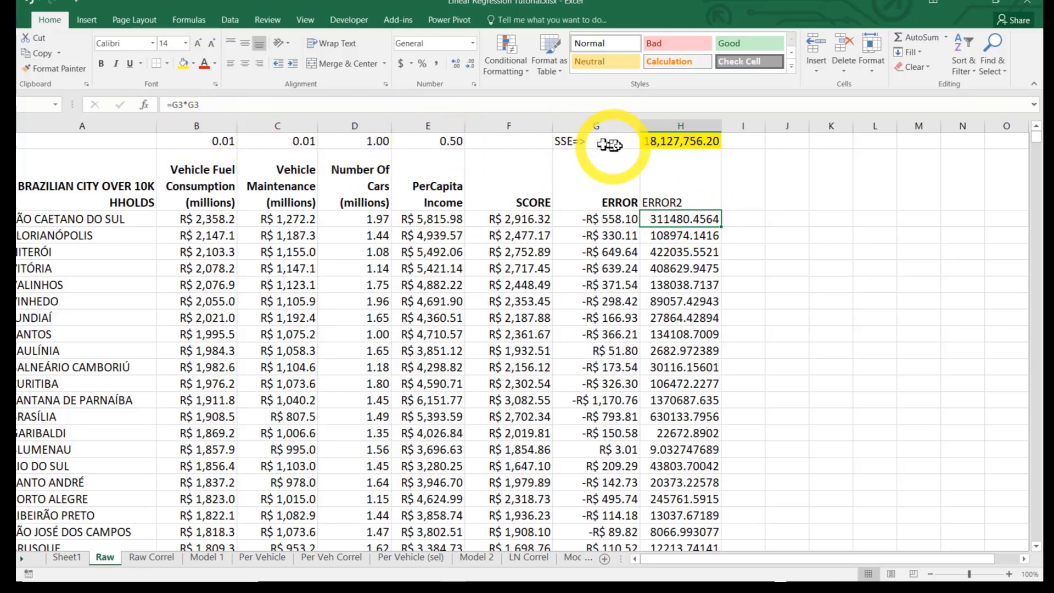
pyautogui.click(659, 142)
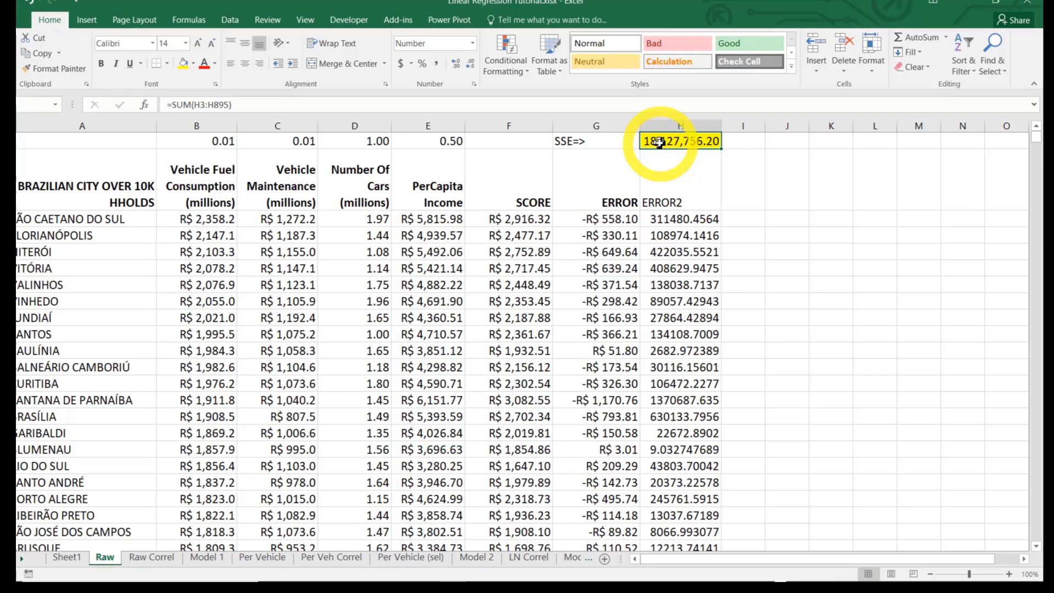
# Check the constant and the weights in cells B1 to E1
pyautogui.click(219, 141)
pyautogui.click(290, 139)
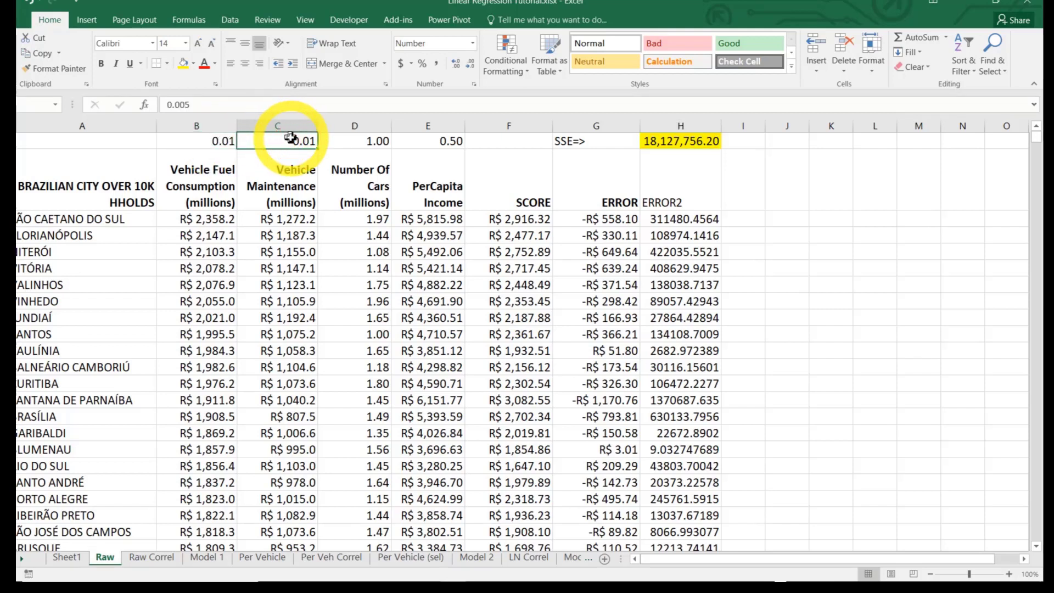
pyautogui.press('Right')
pyautogui.press('Right')
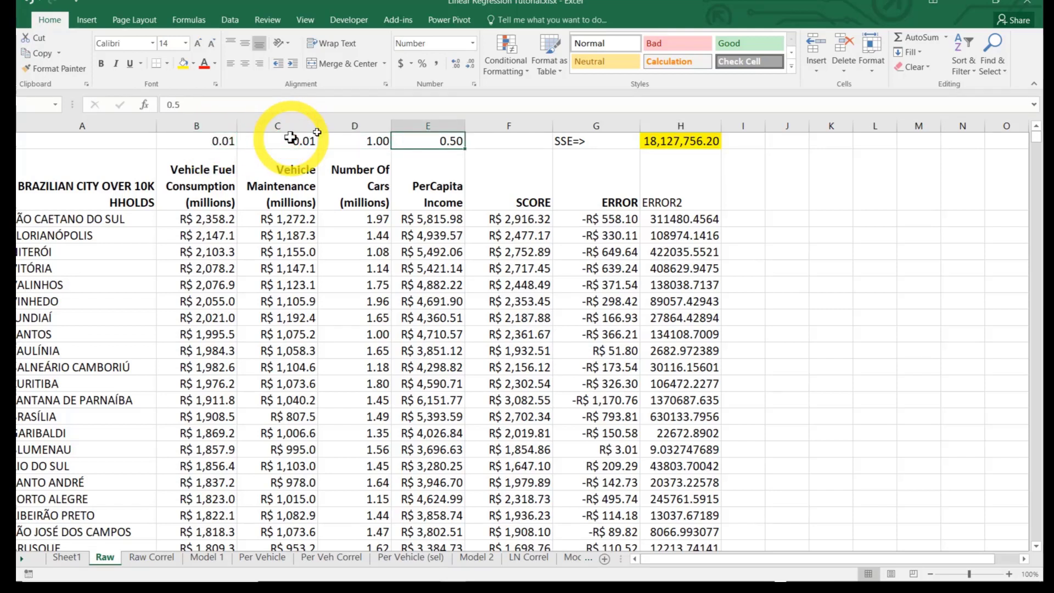
# Start Solver and set its objective to the SSE total in H1
pyautogui.click(669, 141)
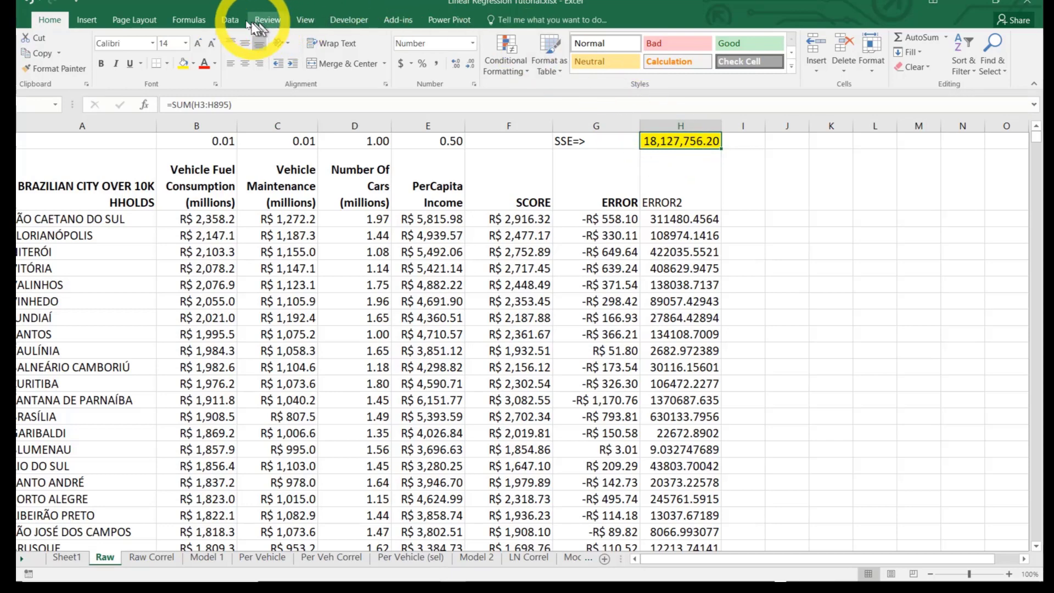
pyautogui.click(231, 22)
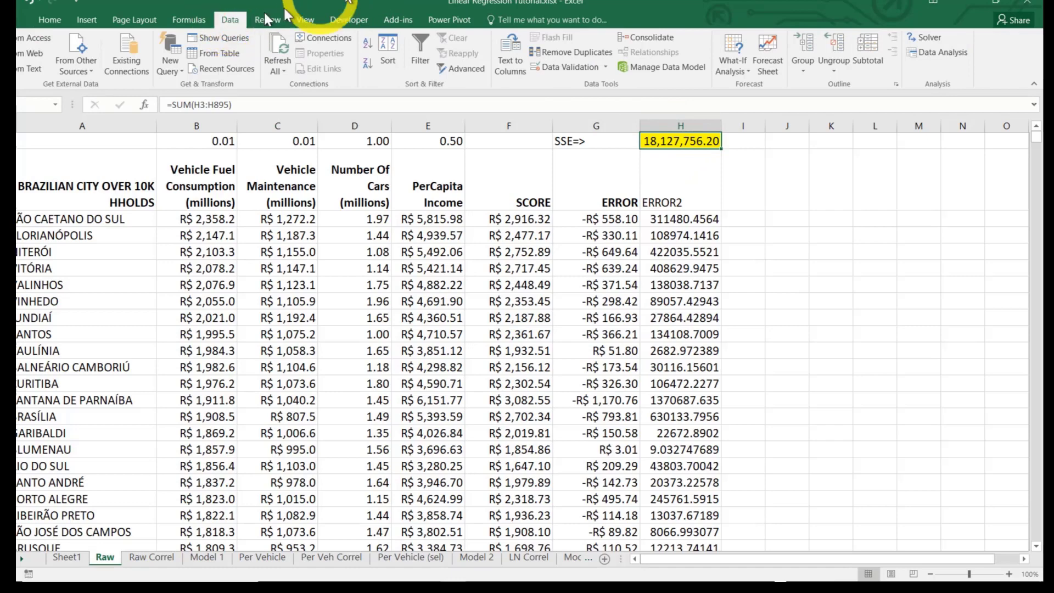
pyautogui.click(933, 43)
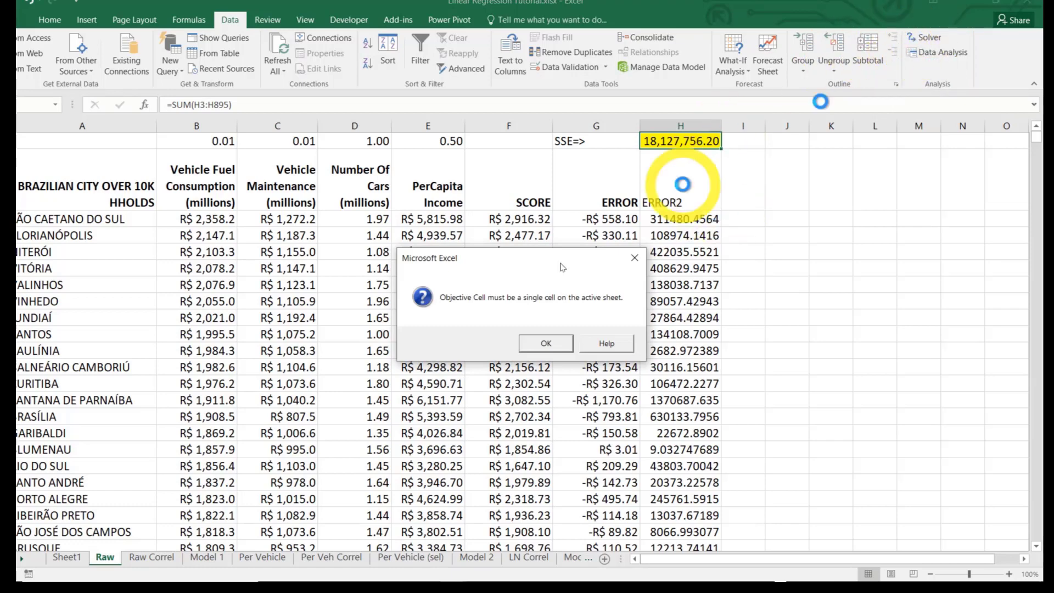
pyautogui.click(536, 344)
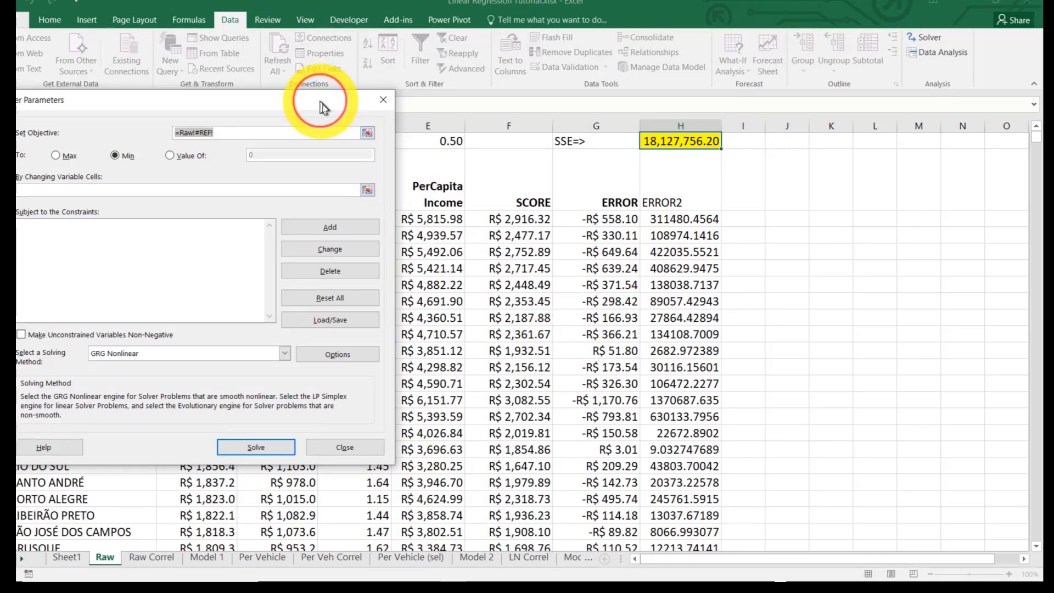
pyautogui.moveTo(318, 104); pyautogui.dragTo(664, 197)
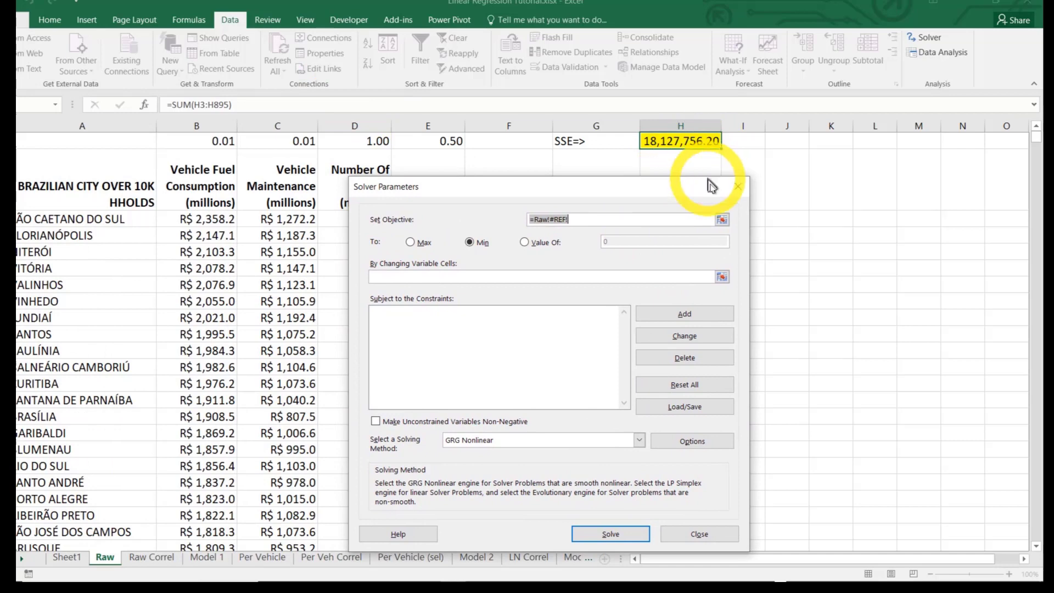
pyautogui.click(722, 219)
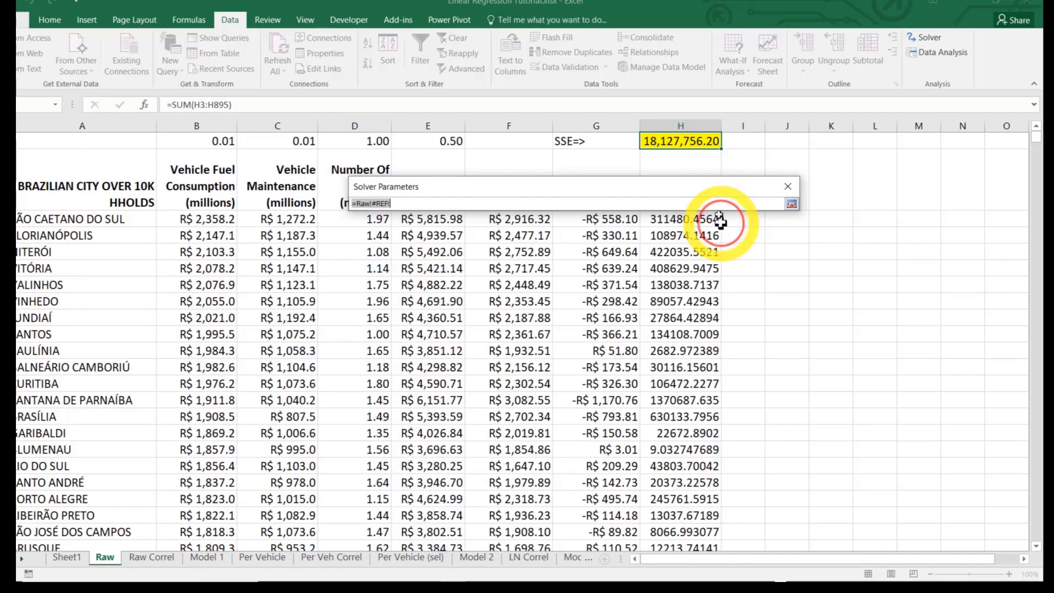
pyautogui.click(684, 144)
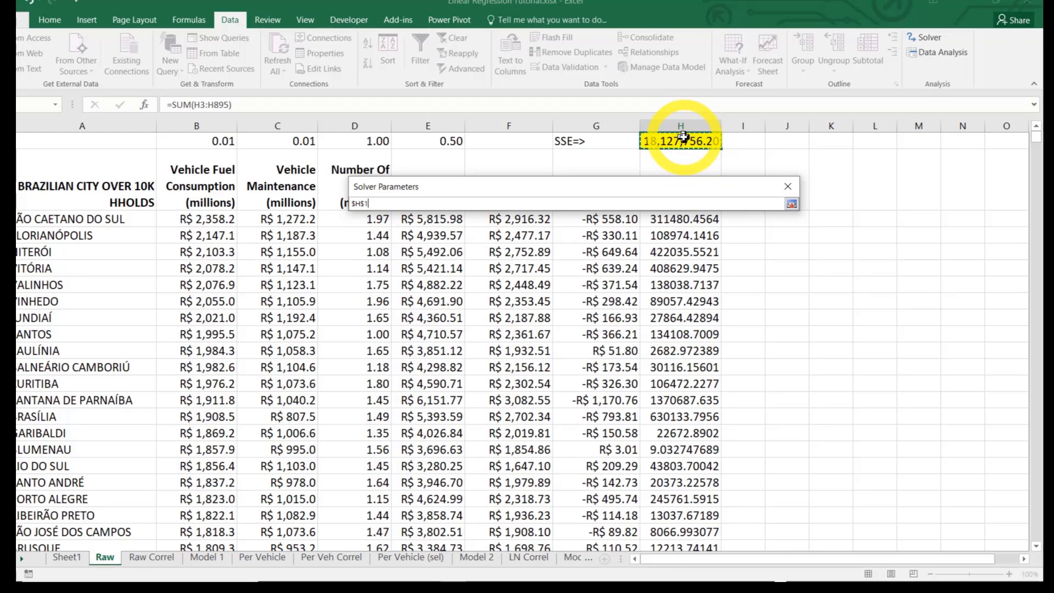
pyautogui.press('Return')
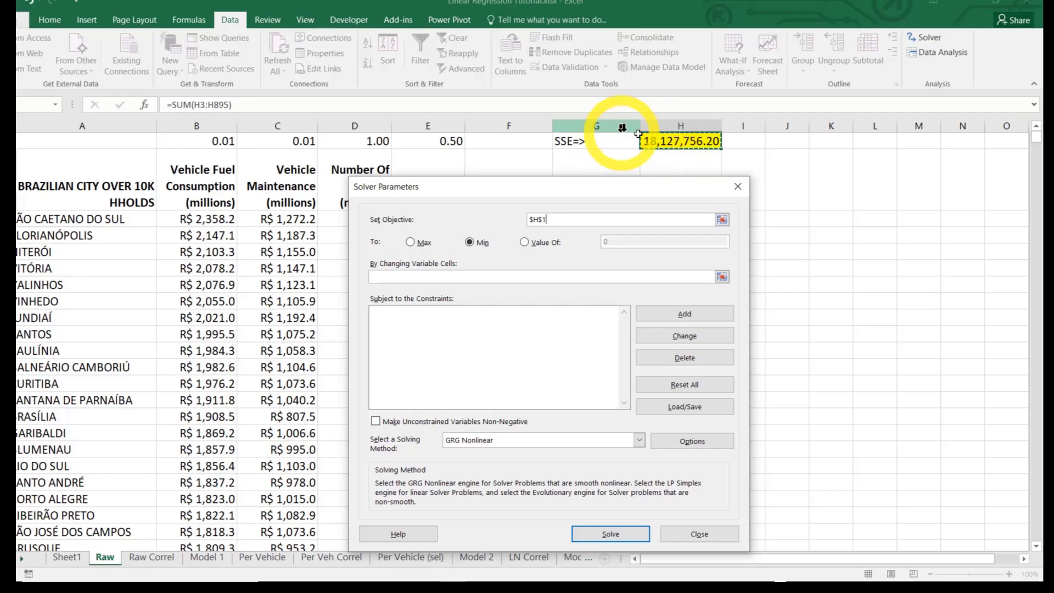
# Set the Solver's changing variable cells to B1:E1 and leave unconstrained variables free to take negative values
pyautogui.click(722, 277)
pyautogui.moveTo(216, 138); pyautogui.dragTo(407, 137)
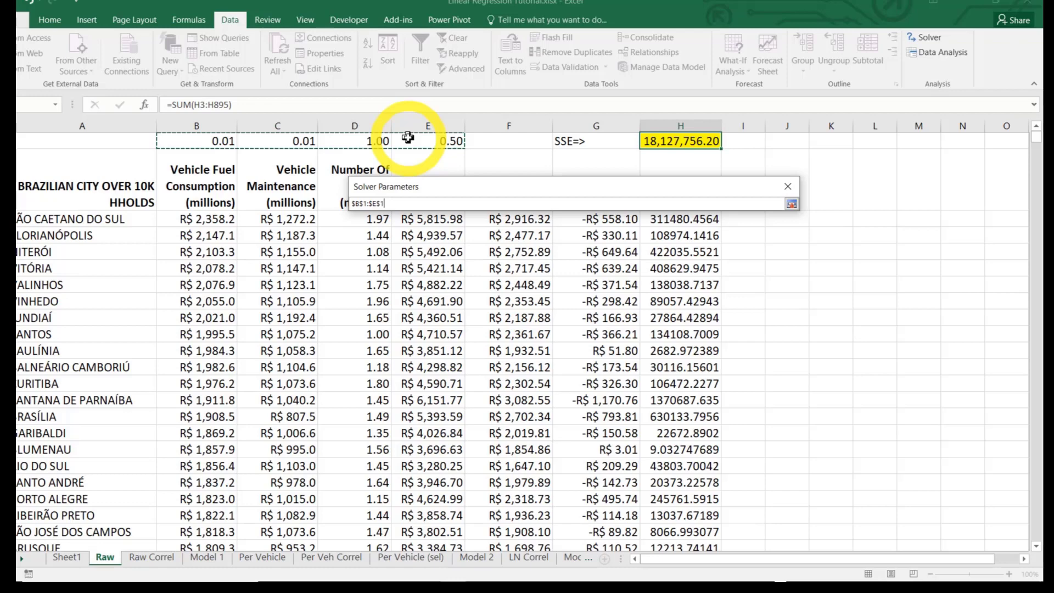
pyautogui.moveTo(408, 138); pyautogui.dragTo(408, 138)
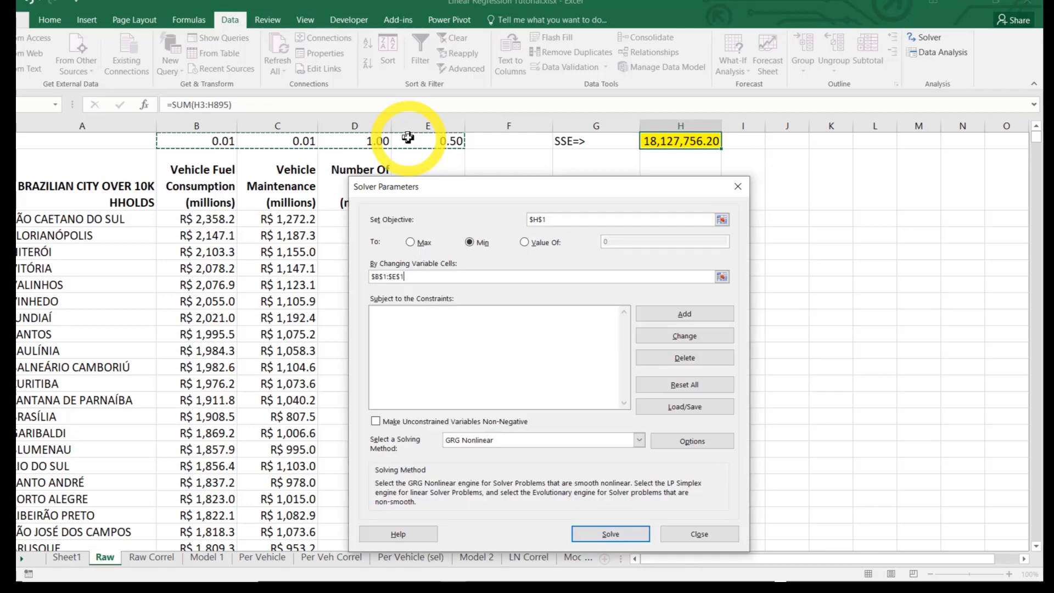
pyautogui.click(375, 422)
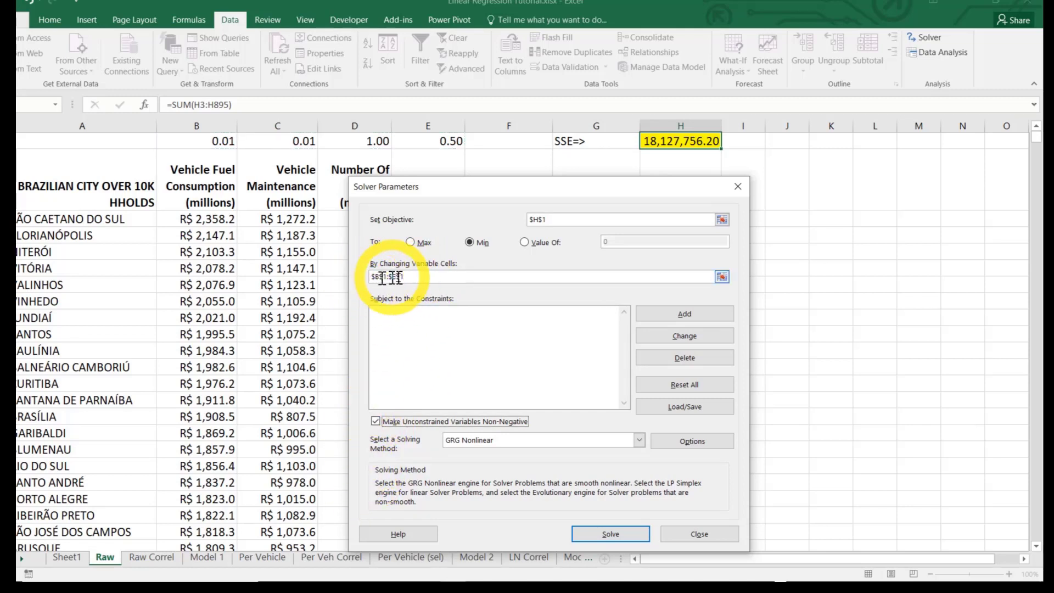
pyautogui.click(376, 422)
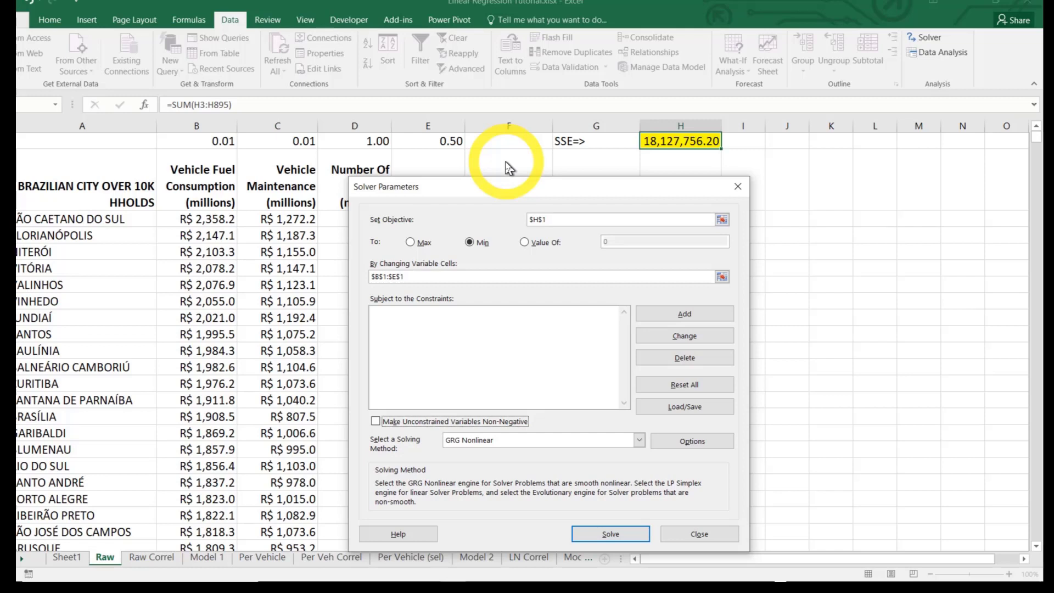
# Solve for the minimum SSE three times in succession with the same parameters, keeping the Solver solution each time
pyautogui.click(608, 538)
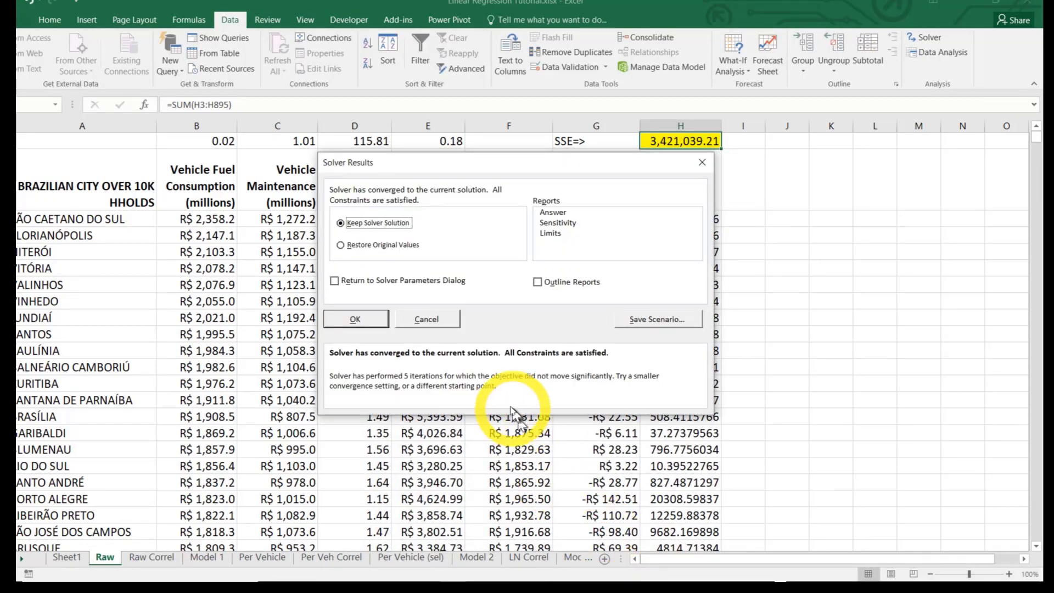
pyautogui.click(365, 323)
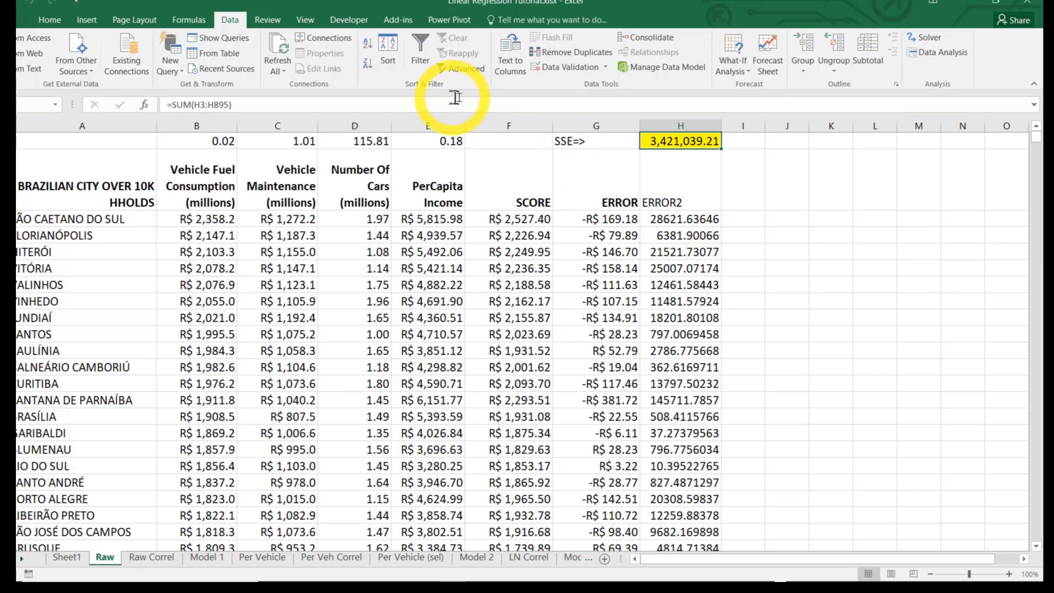
pyautogui.click(928, 37)
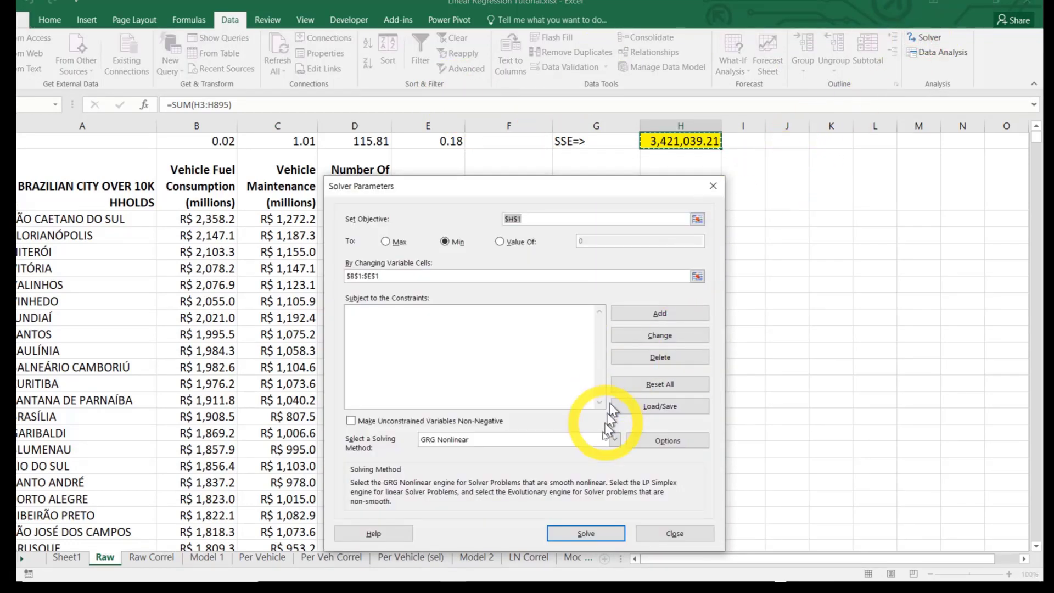
pyautogui.click(595, 531)
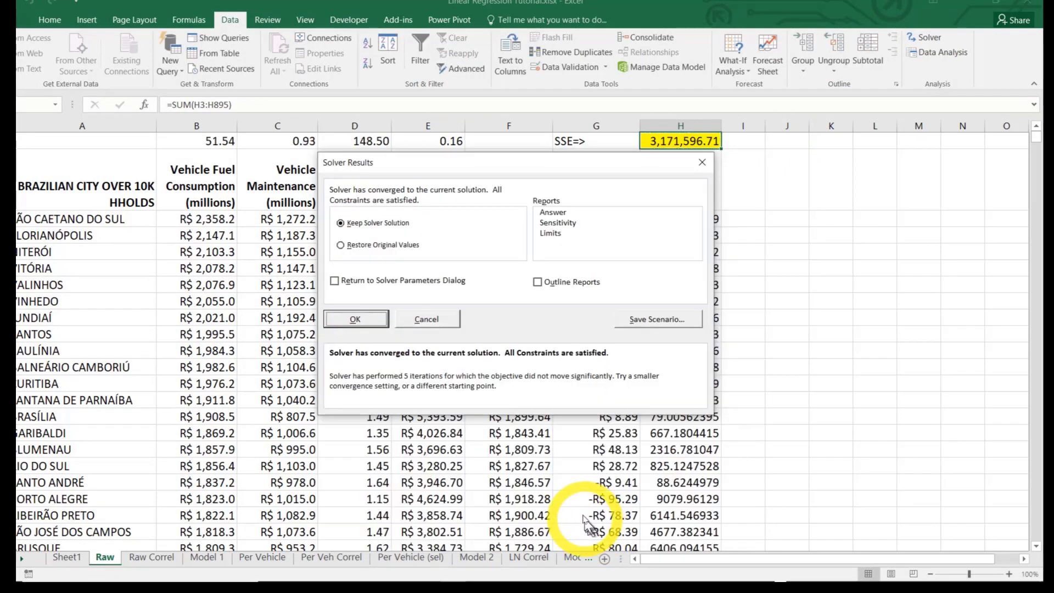
pyautogui.click(356, 320)
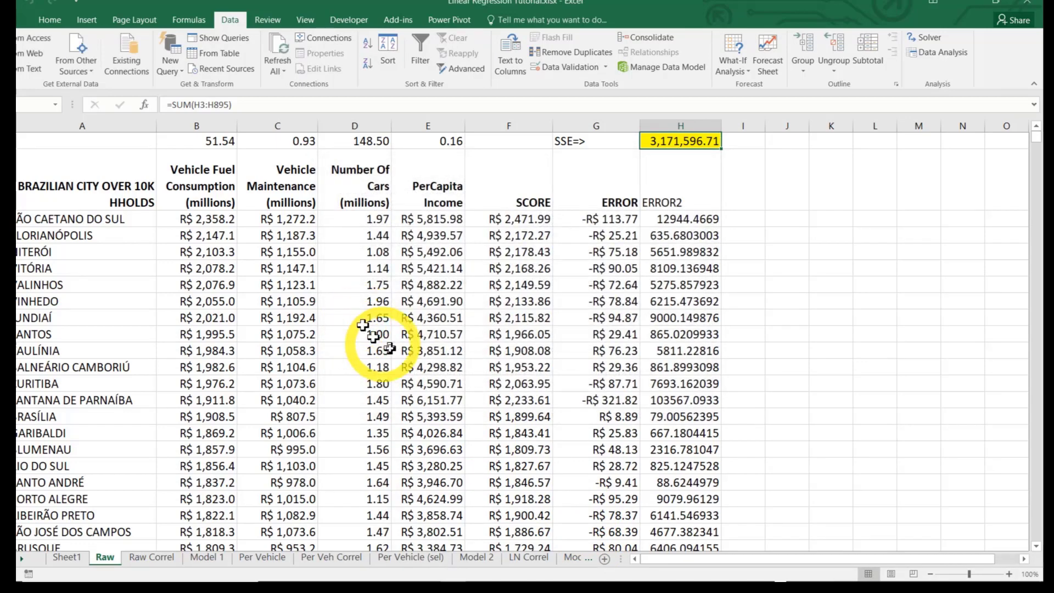
pyautogui.click(921, 41)
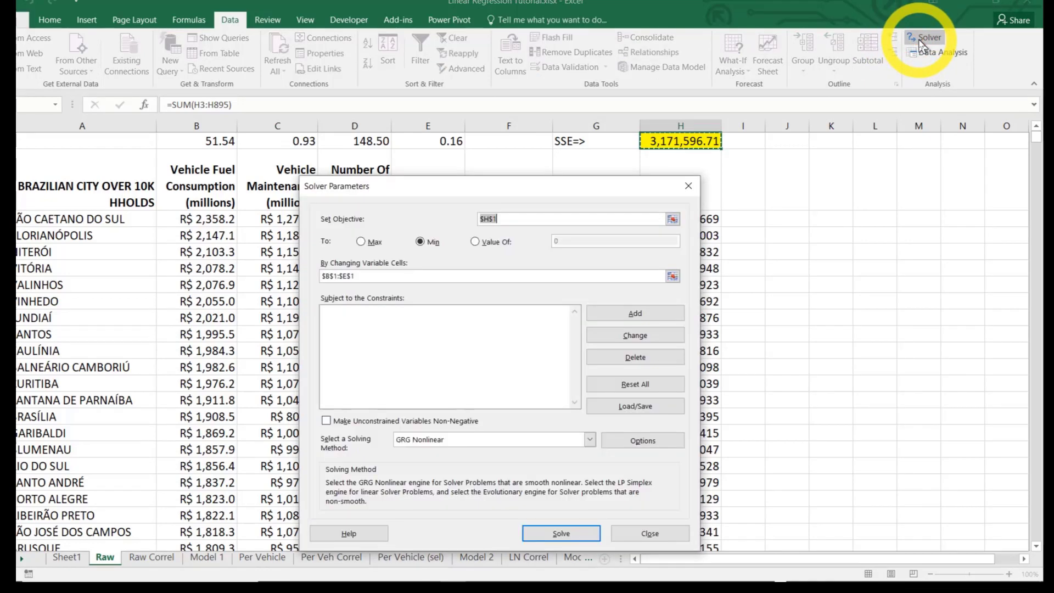
pyautogui.click(566, 535)
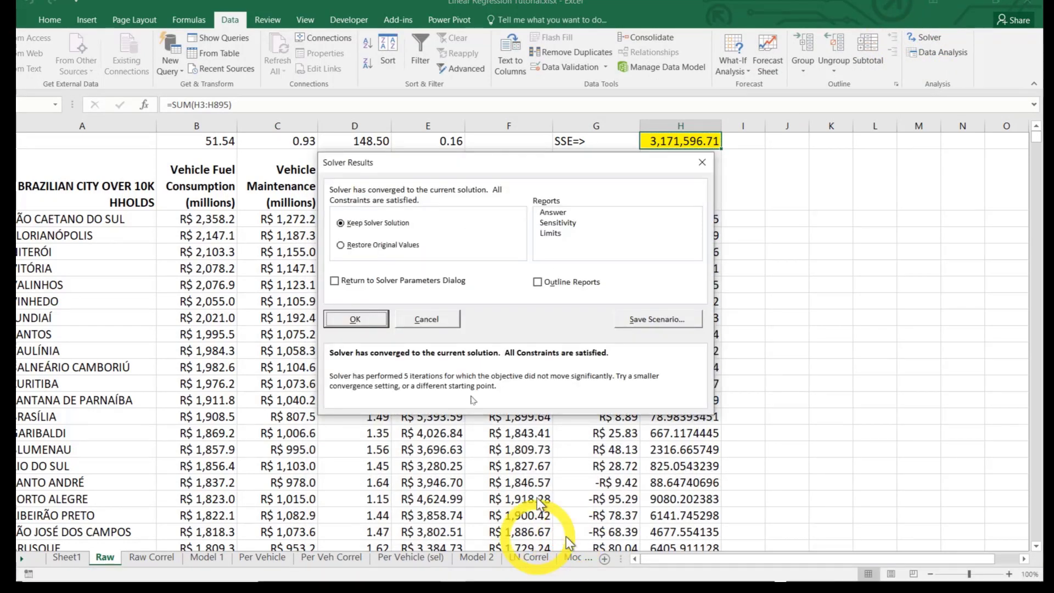
pyautogui.click(368, 319)
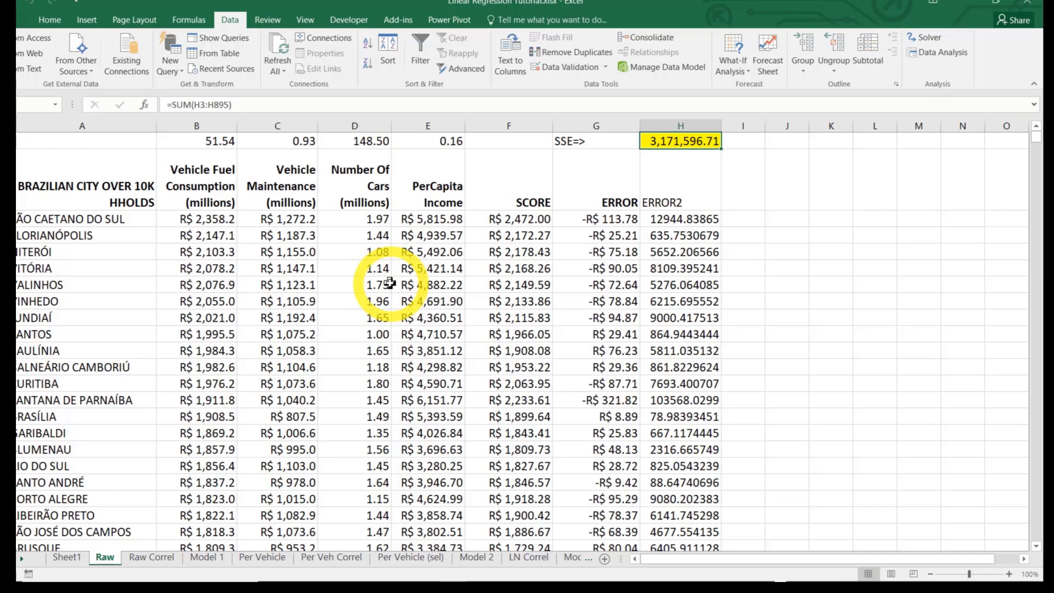
# Make the ERROR2 header in H2 bold and right-aligned
pyautogui.click(676, 203)
pyautogui.hotkey('ctrl', 'b')
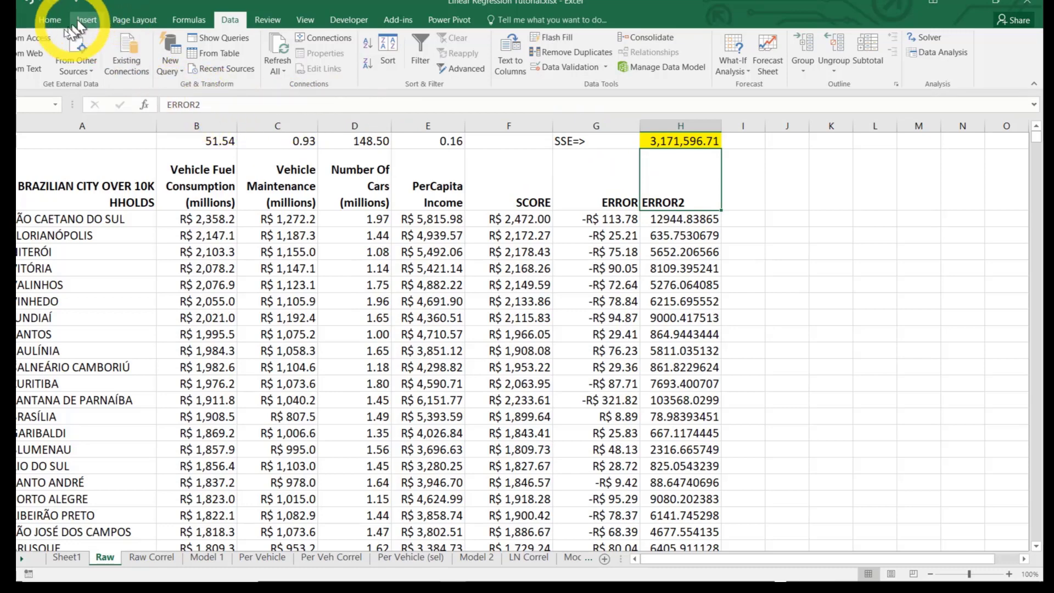
pyautogui.click(50, 20)
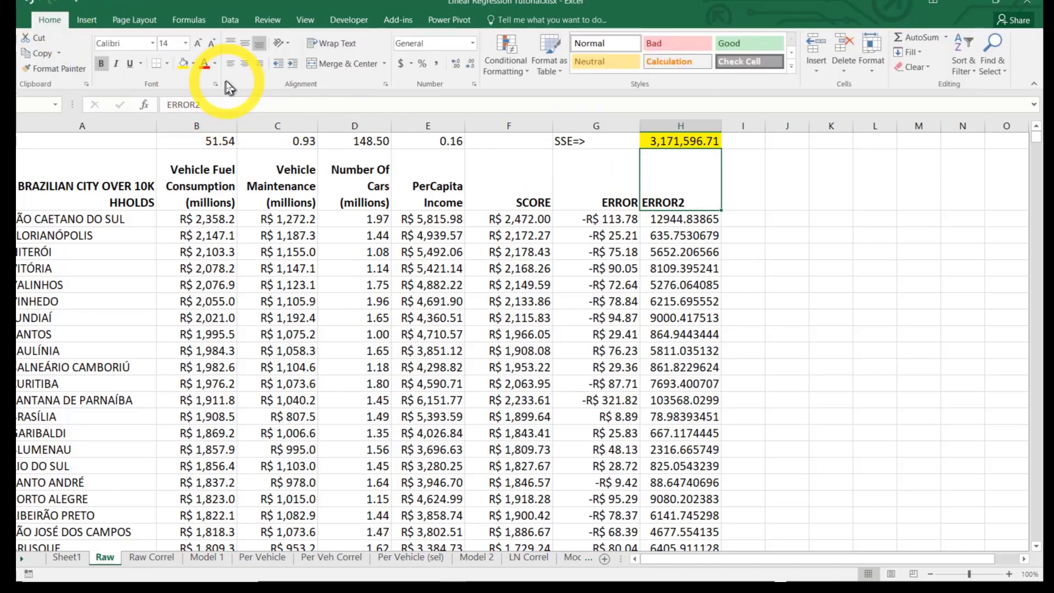
pyautogui.click(260, 63)
pyautogui.click(749, 298)
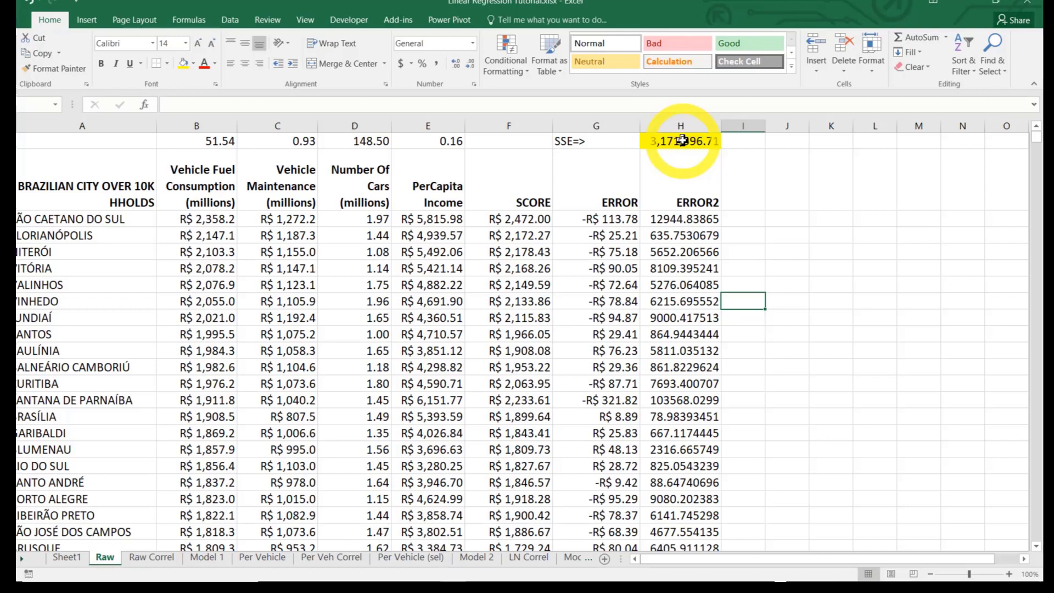
# Add the header VAR(DV) in I2, beside the ERROR2 header
pyautogui.click(513, 188)
pyautogui.click(201, 191)
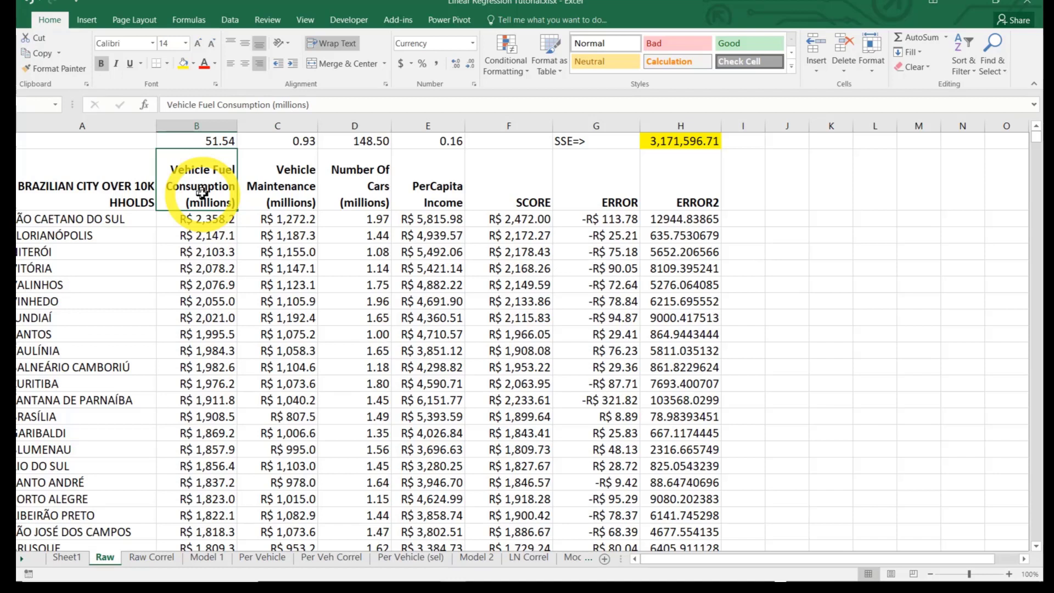
pyautogui.click(748, 197)
pyautogui.write('var(')
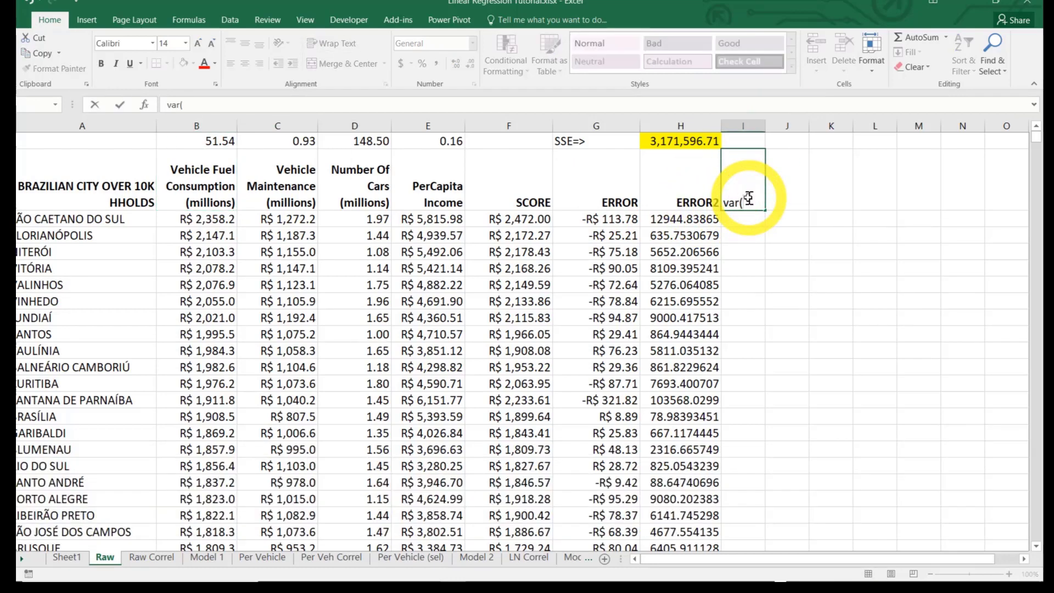
pyautogui.press('BackSpace')
pyautogui.press('BackSpace')
pyautogui.write('VAR(DV)')
pyautogui.press('Return')
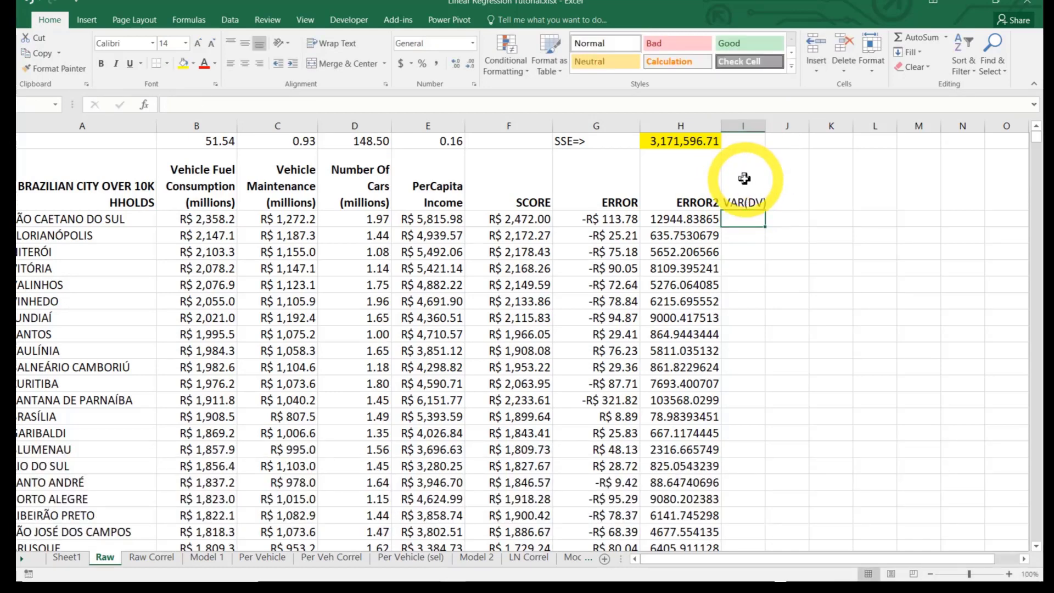
# Calculate the variance of Vehicle Fuel Consumption in I3 with the formula =VAR(B3:B895)
pyautogui.click(224, 199)
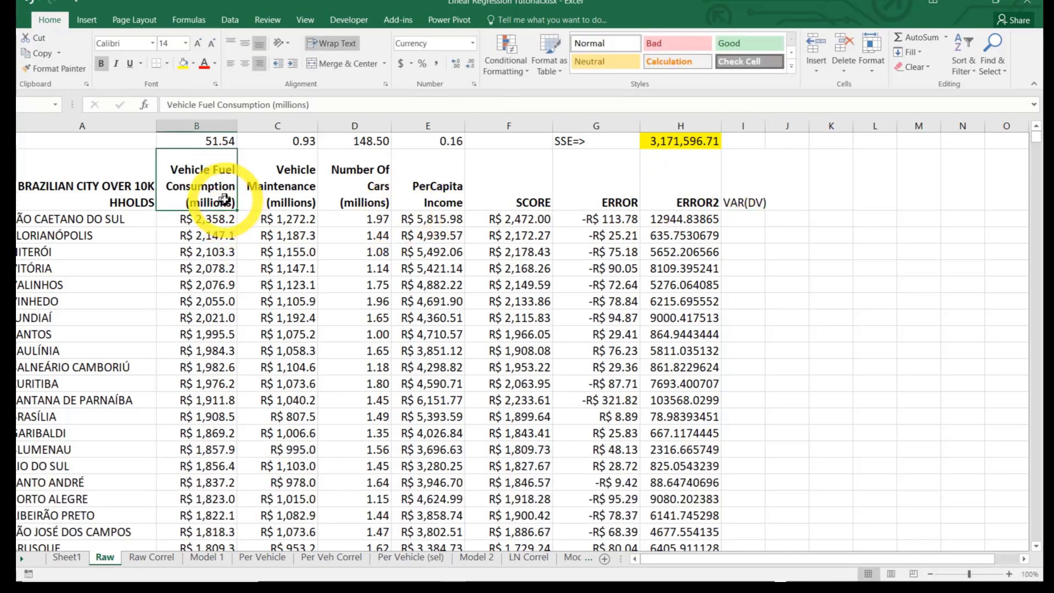
pyautogui.click(741, 218)
pyautogui.write('=')
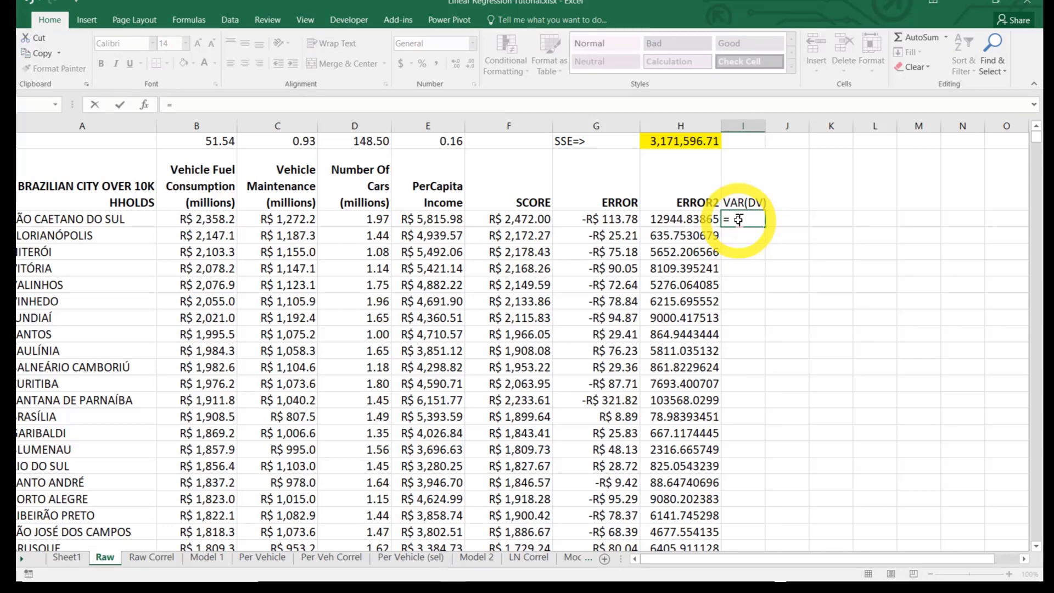
pyautogui.write('var')
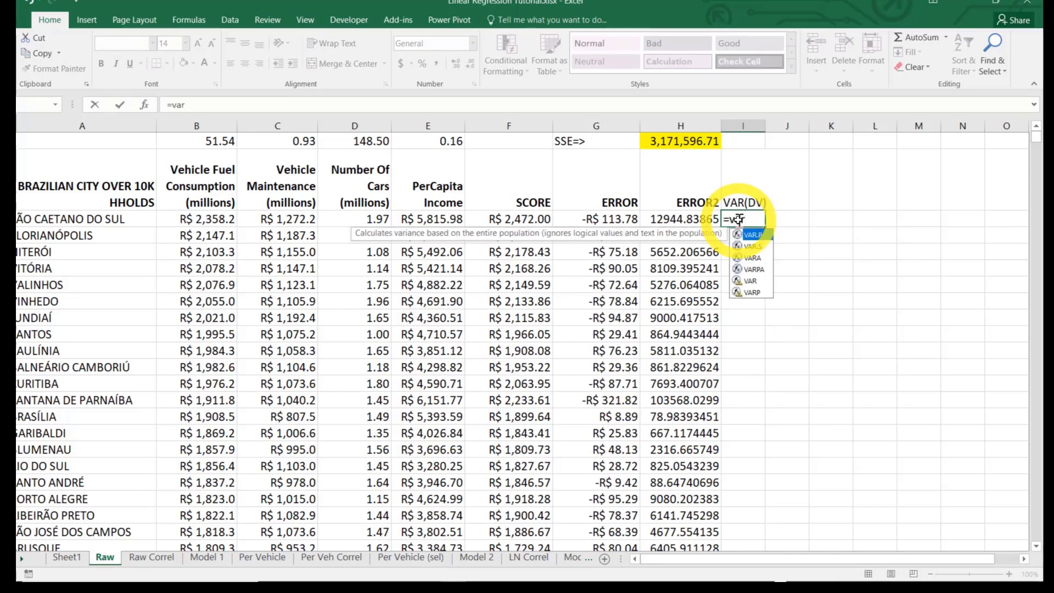
pyautogui.press('shift')
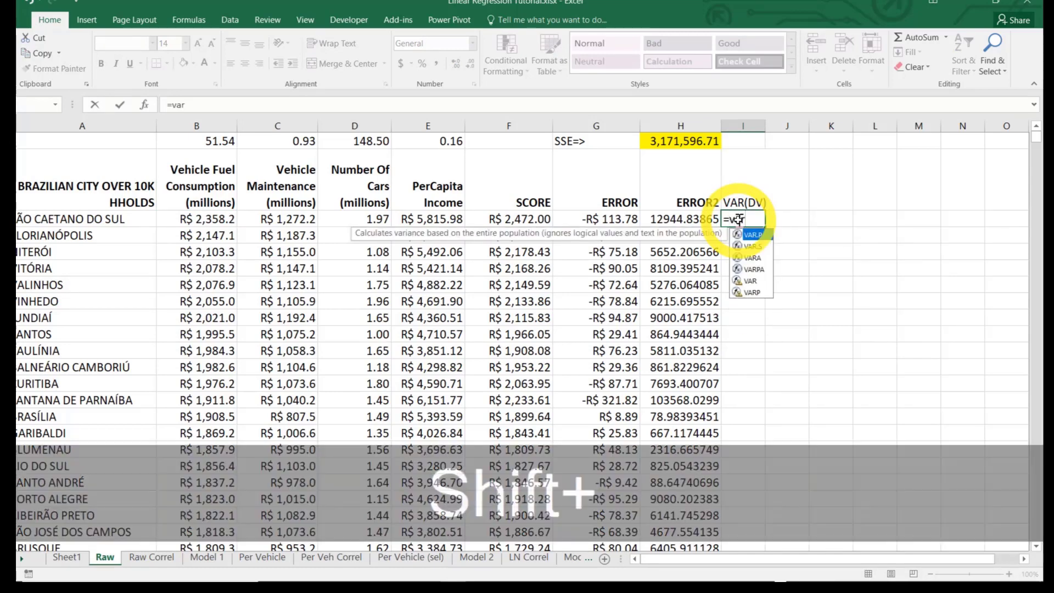
pyautogui.write('(')
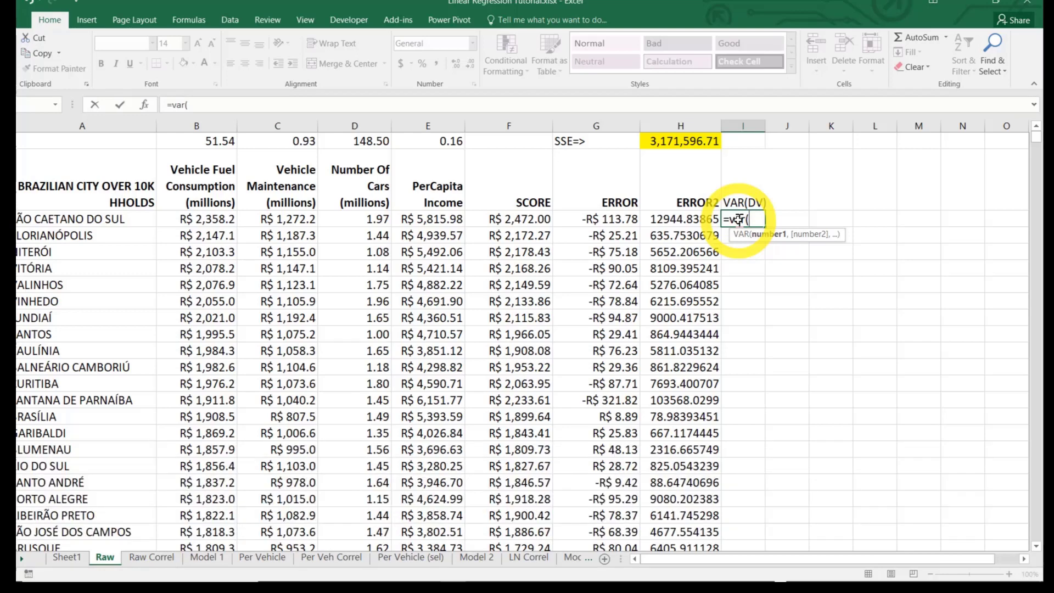
pyautogui.click(217, 220)
pyautogui.hotkey('shift', 'End')
pyautogui.hotkey('shift', 'Down')
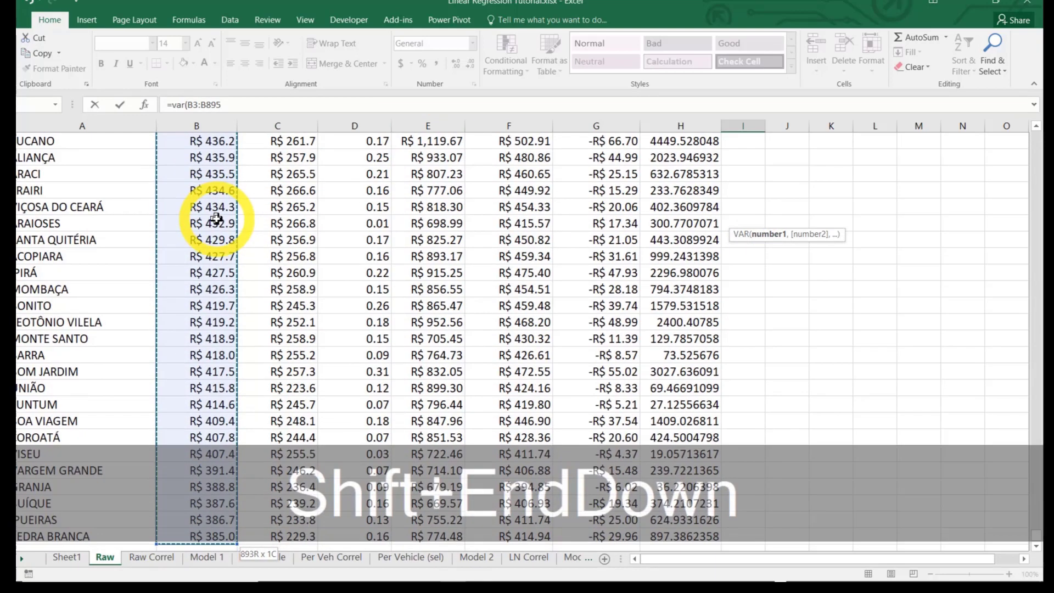
pyautogui.hotkey('ctrl', 'Return')
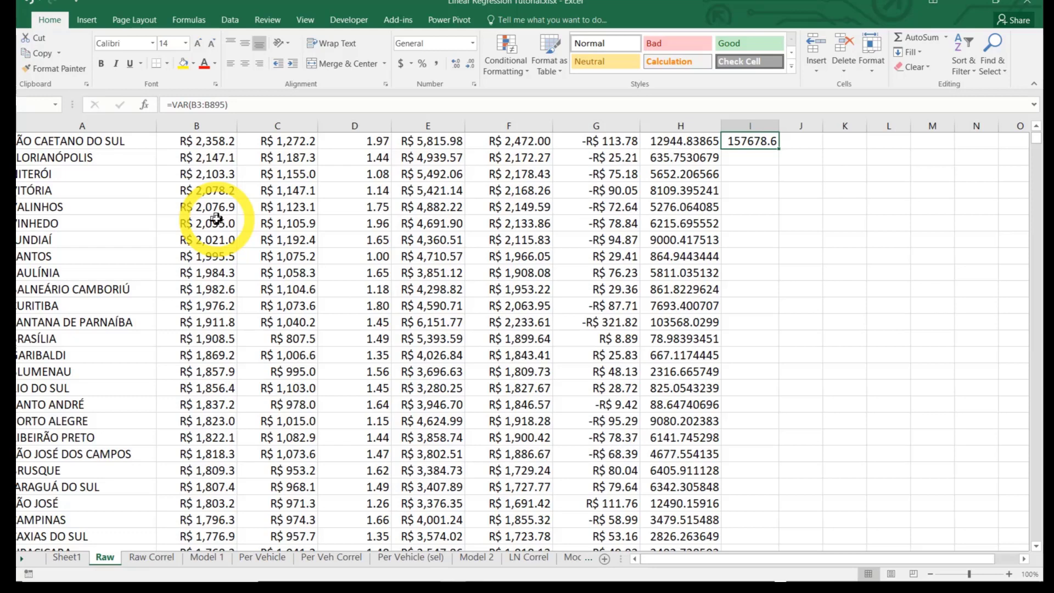
pyautogui.scroll(1, 216, 218)
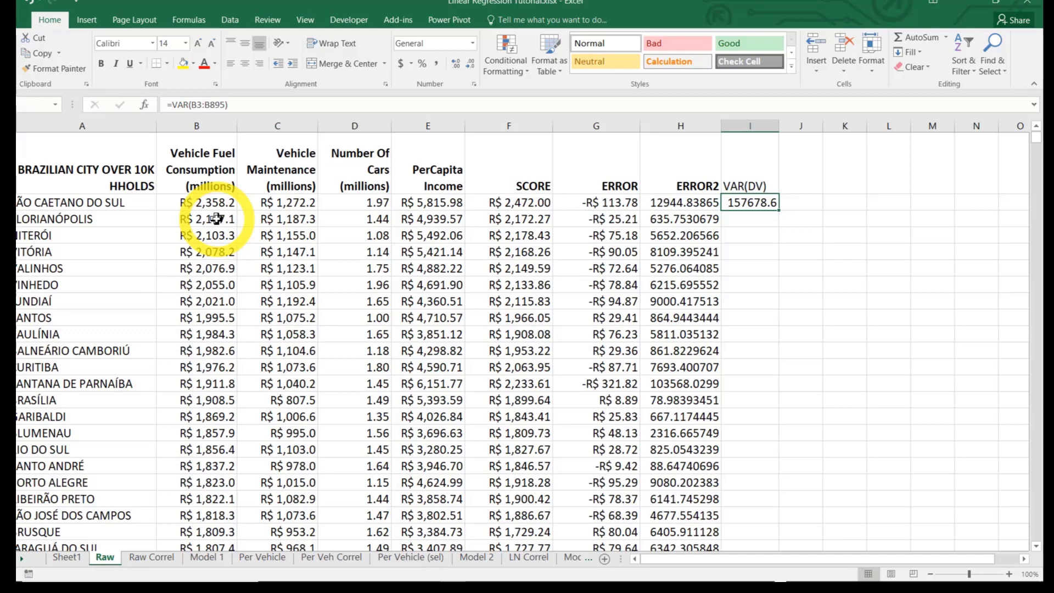
# Add the header VAR(ERROR) in J2, beside the VAR(DV) header
pyautogui.press('Up')
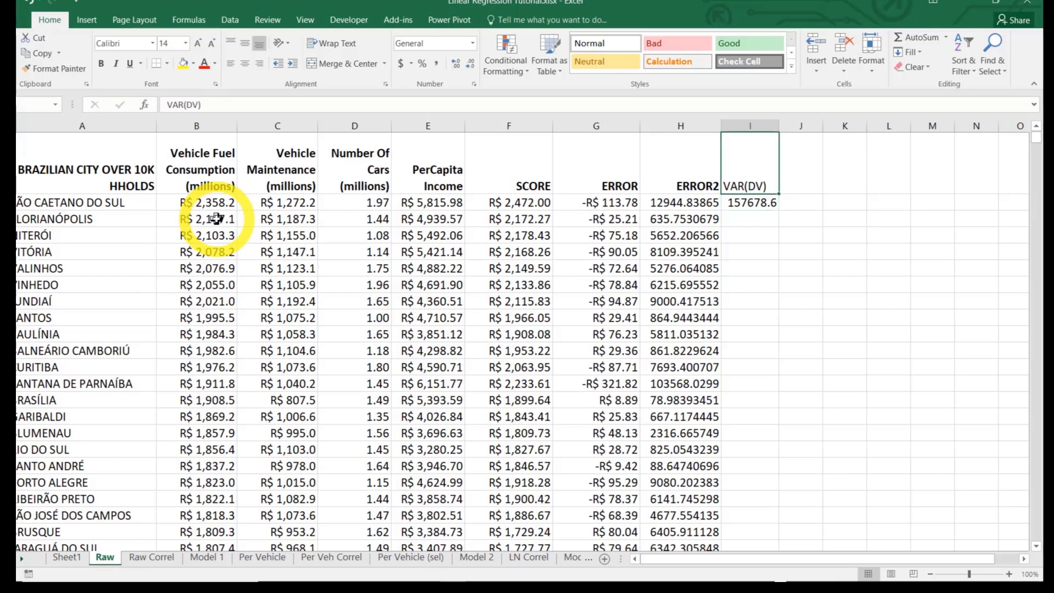
pyautogui.press('Right')
pyautogui.write('V')
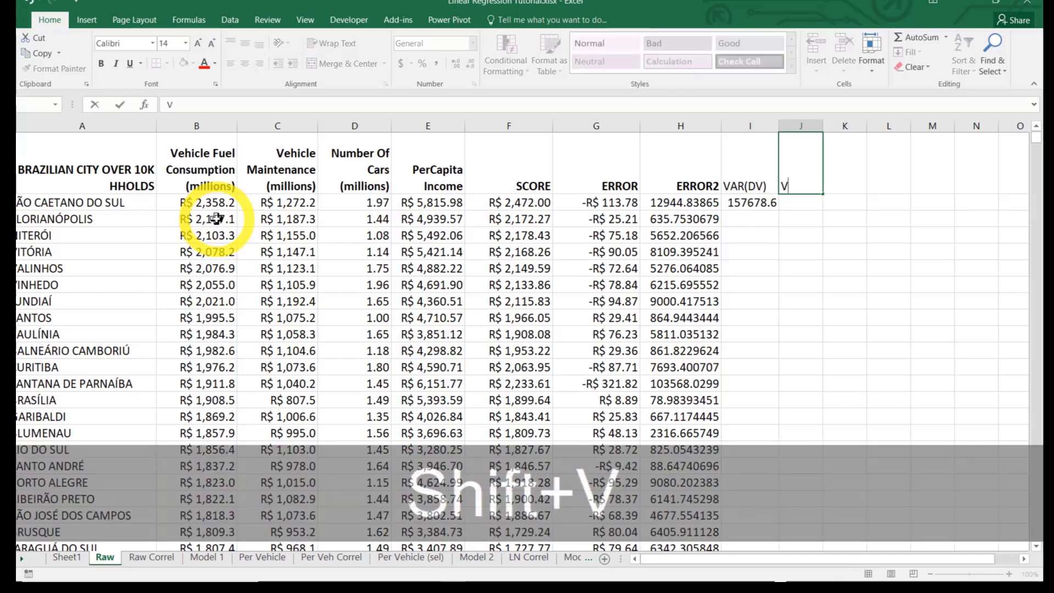
pyautogui.write('AR(E')
pyautogui.write('OR)')
pyautogui.press('Left')
pyautogui.press('Left')
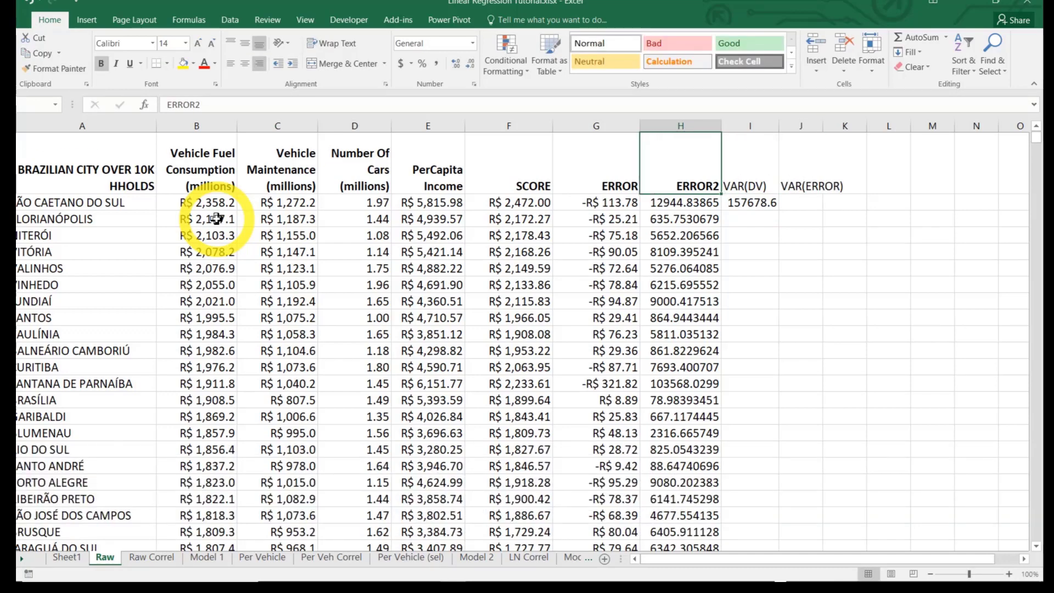
# Calculate the variance of the ERROR column in J3 with the formula =VAR(G3:G895)
pyautogui.press('Right')
pyautogui.press('Right')
pyautogui.press('Down')
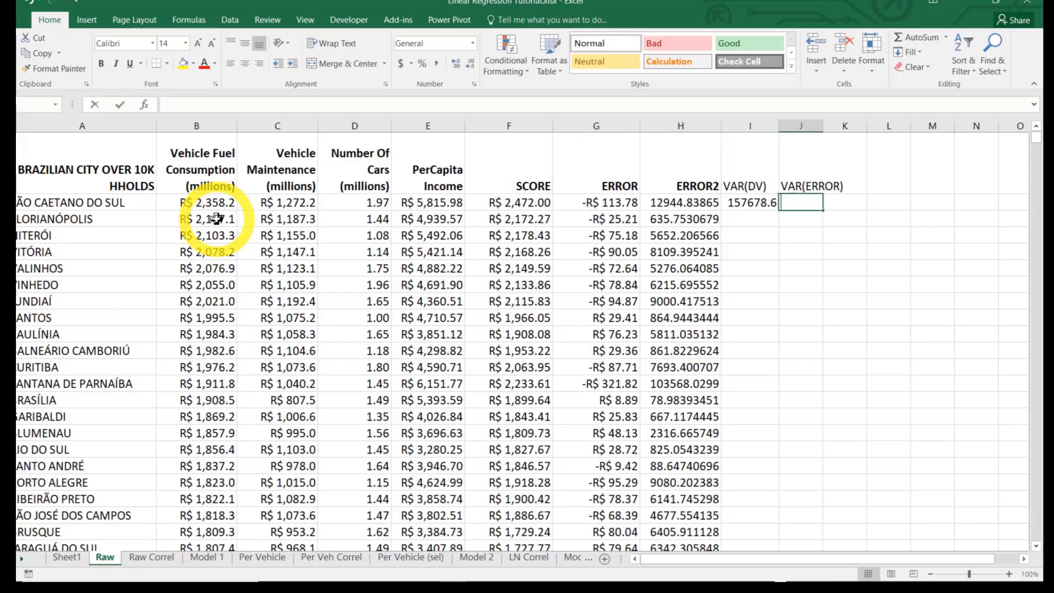
pyautogui.write('=var(')
pyautogui.press('Left')
pyautogui.press('Left')
pyautogui.press('Left')
pyautogui.hotkey('shift', 'End')
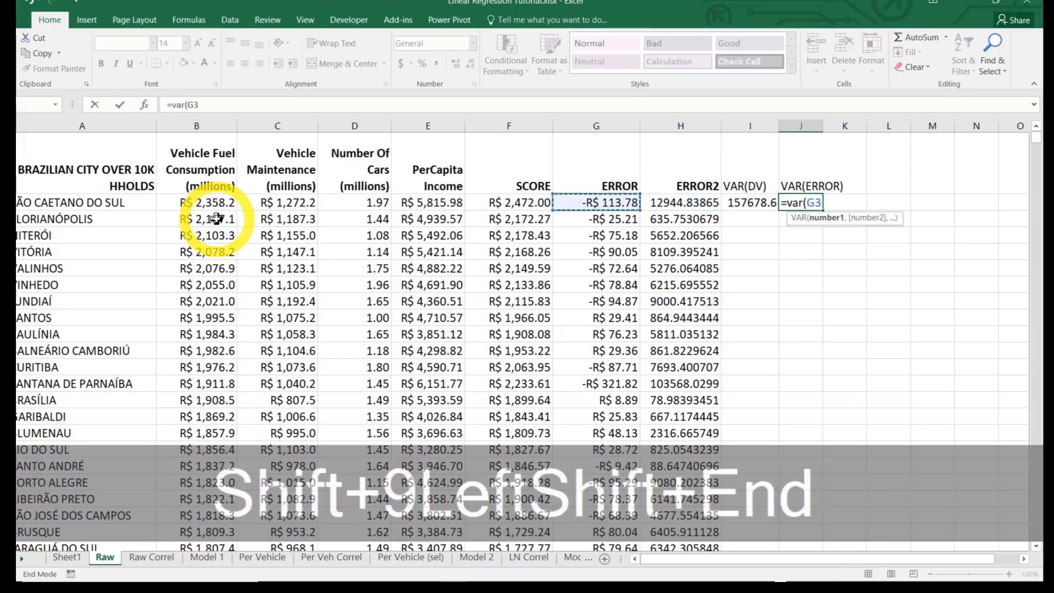
pyautogui.hotkey('shift', 'Down')
pyautogui.hotkey('ctrl', 'Return')
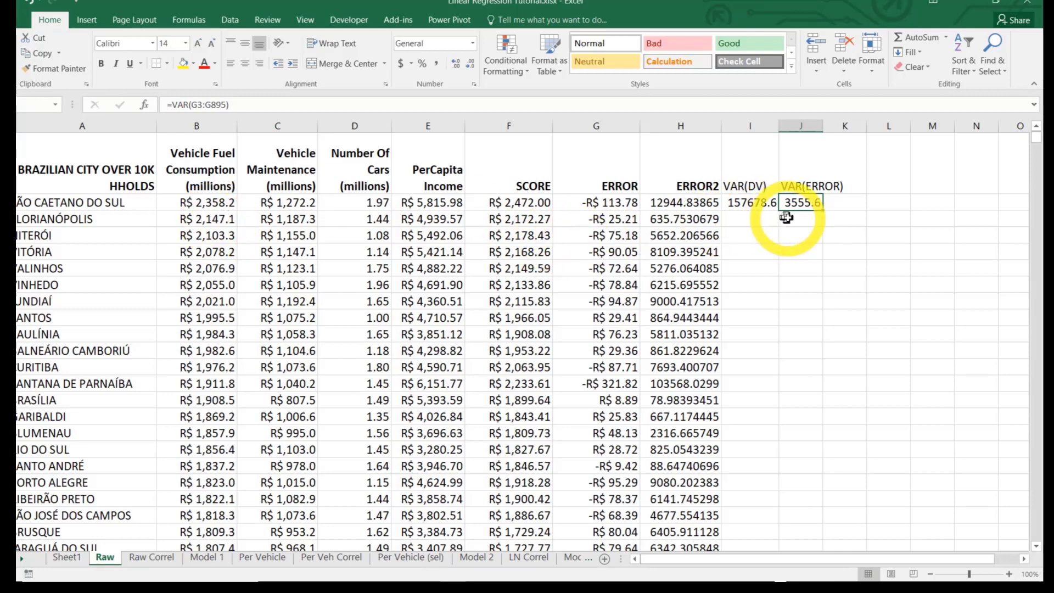
pyautogui.click(802, 201)
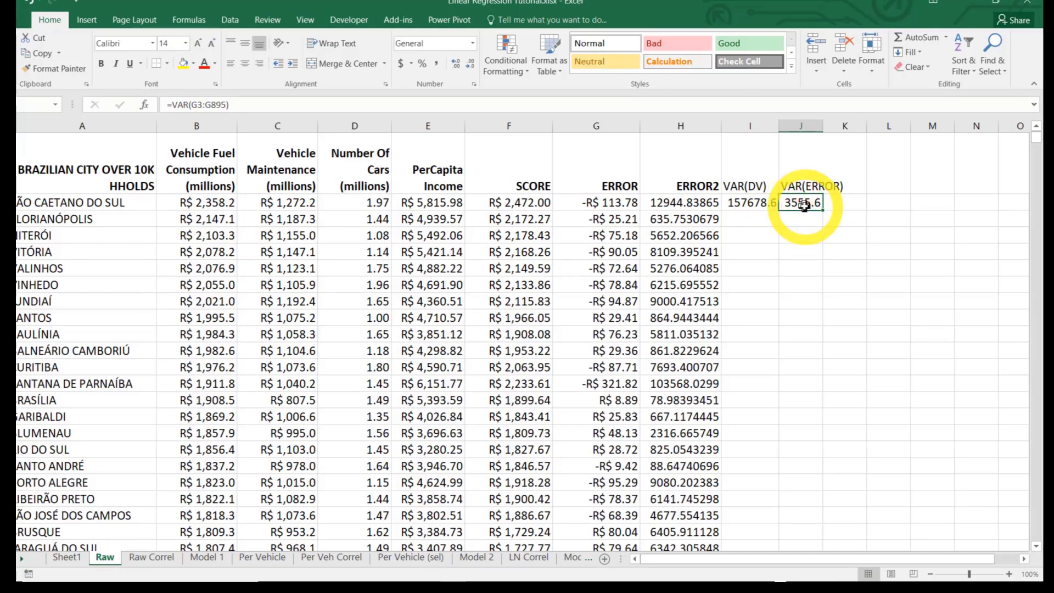
pyautogui.click(753, 198)
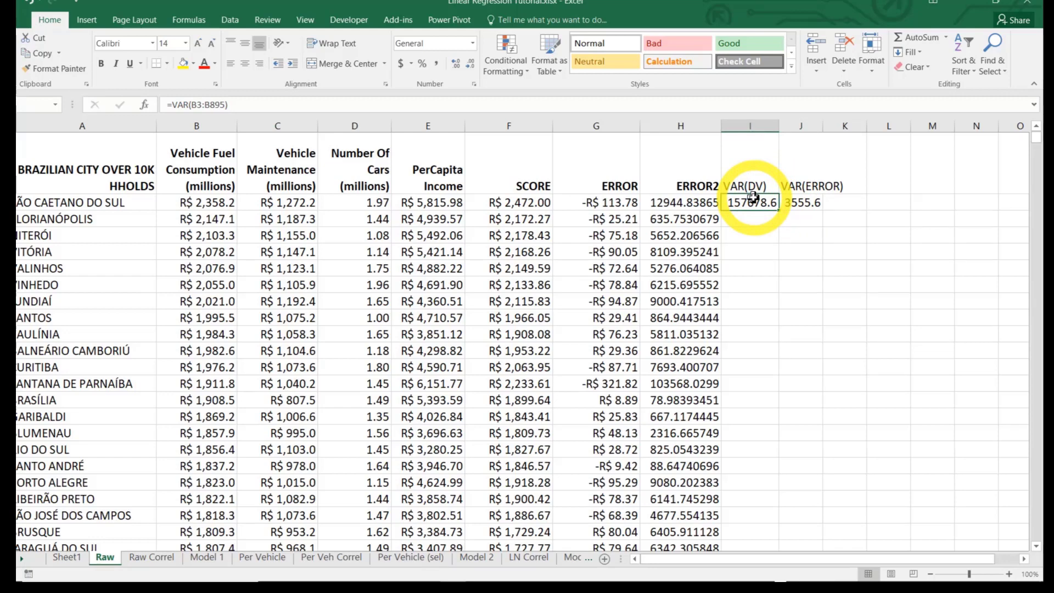
# Add the header Rsqr in K2, beside the VAR(ERROR) header, and right-align it
pyautogui.press('Up')
pyautogui.press('Right')
pyautogui.press('Right')
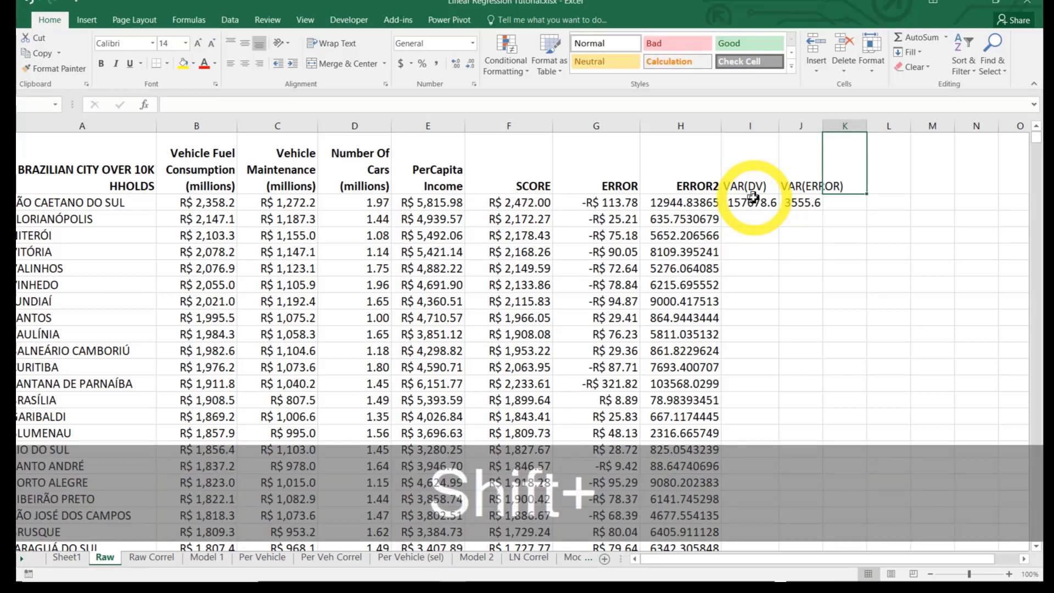
pyautogui.write('Rsqr')
pyautogui.press('Tab')
pyautogui.press('Down')
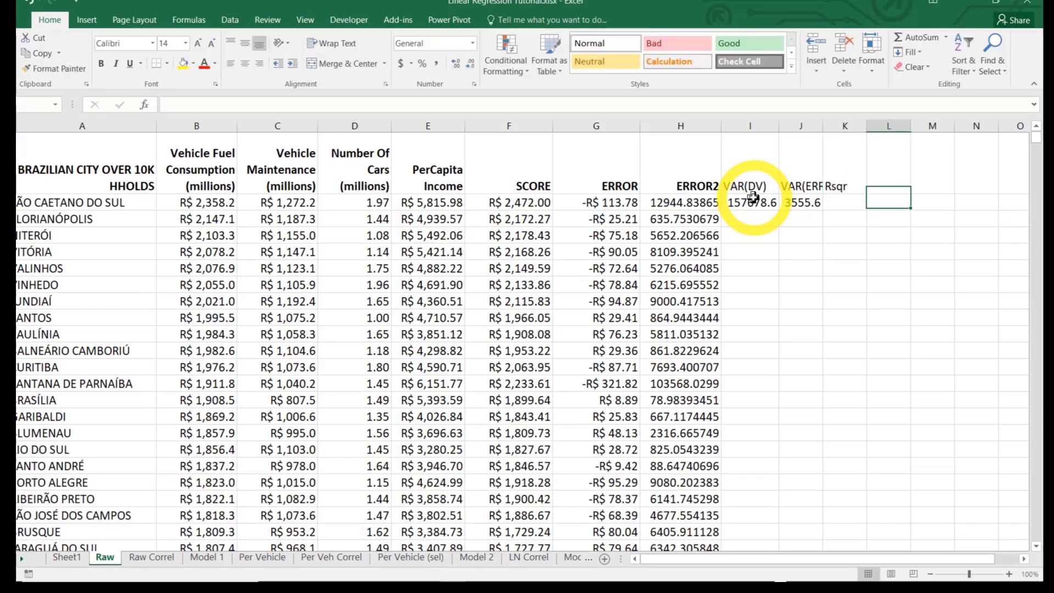
pyautogui.press('Up')
pyautogui.press('Left')
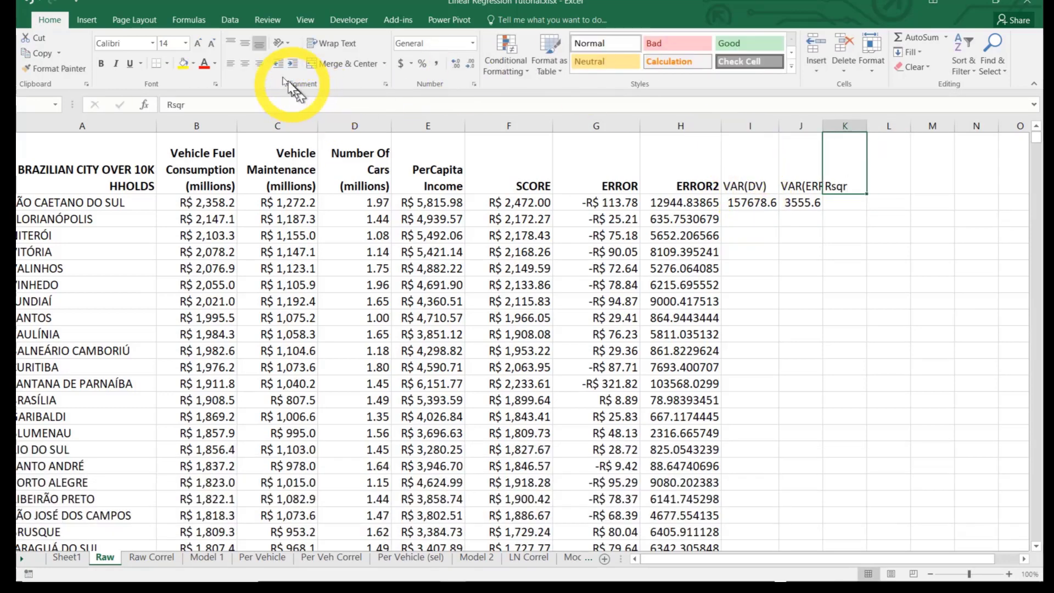
pyautogui.click(260, 64)
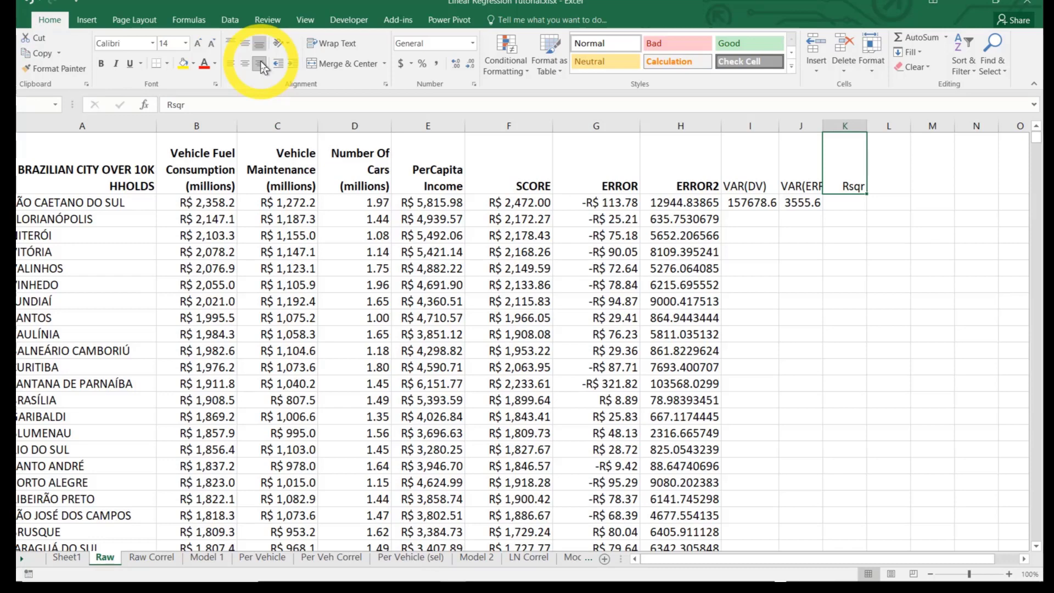
# Calculate R-squared in K3 with the formula =1-J3/I3 and format the result as a number with two decimals
pyautogui.click(525, 177)
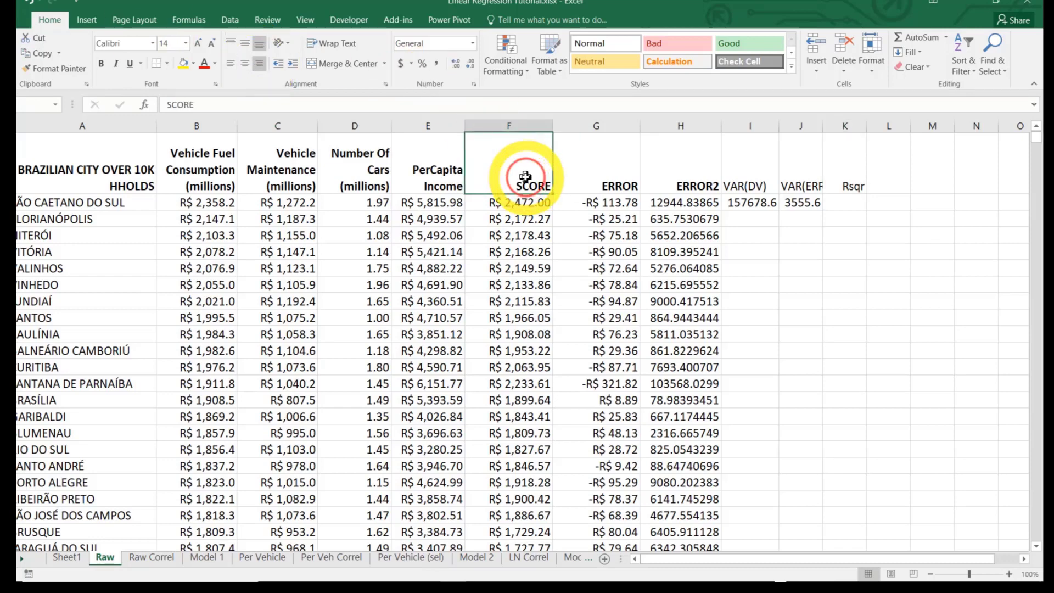
pyautogui.click(214, 175)
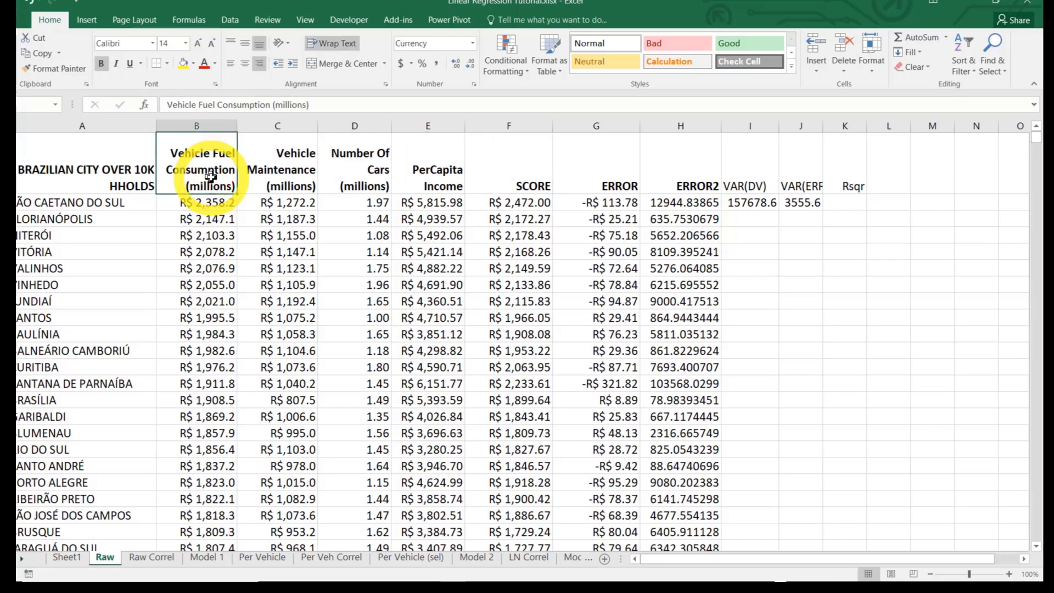
pyautogui.click(849, 198)
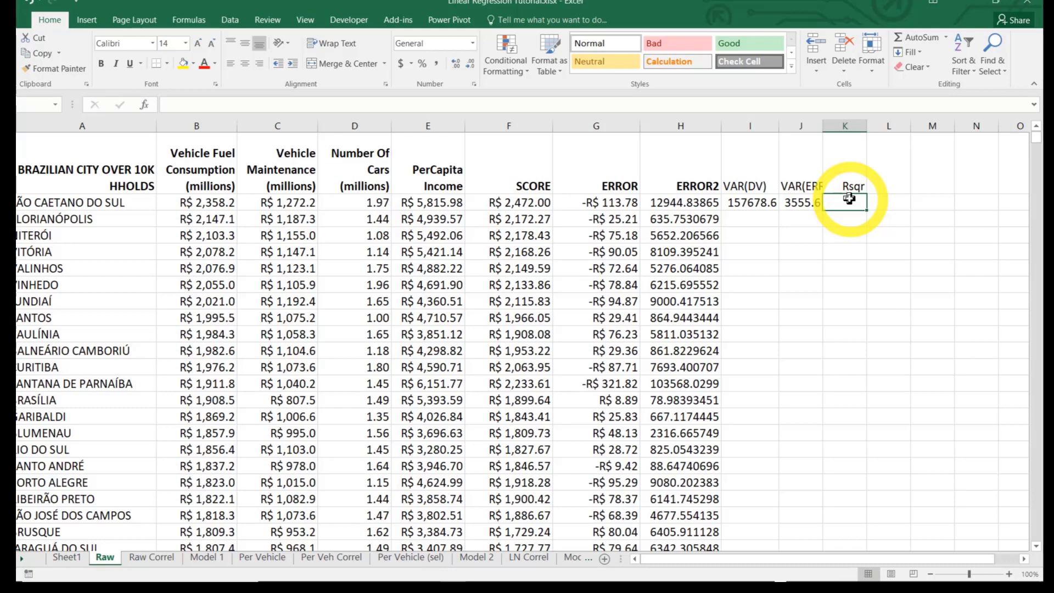
pyautogui.write('=1')
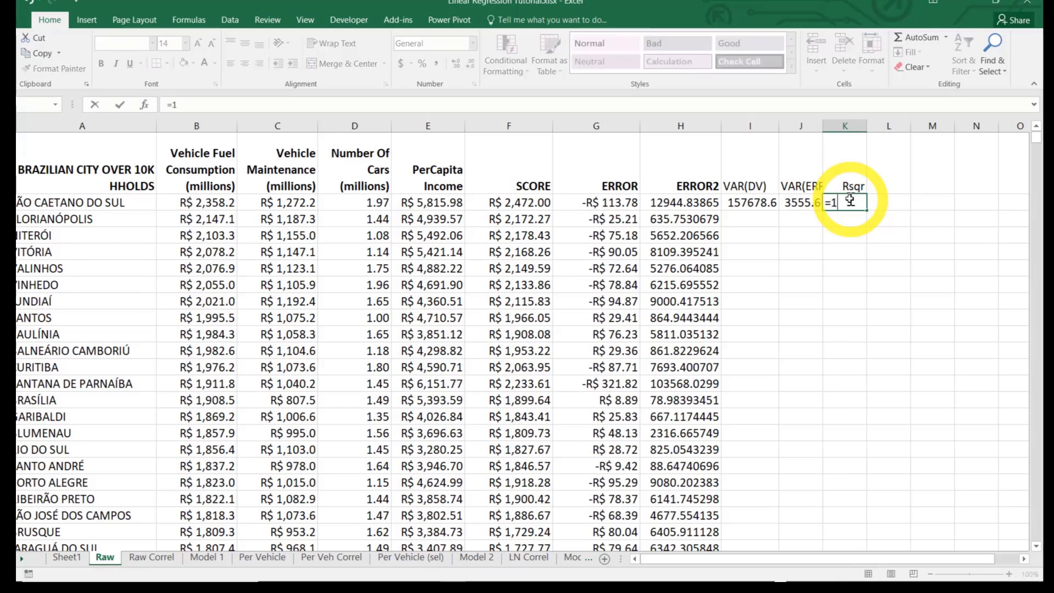
pyautogui.write('-')
pyautogui.click(801, 203)
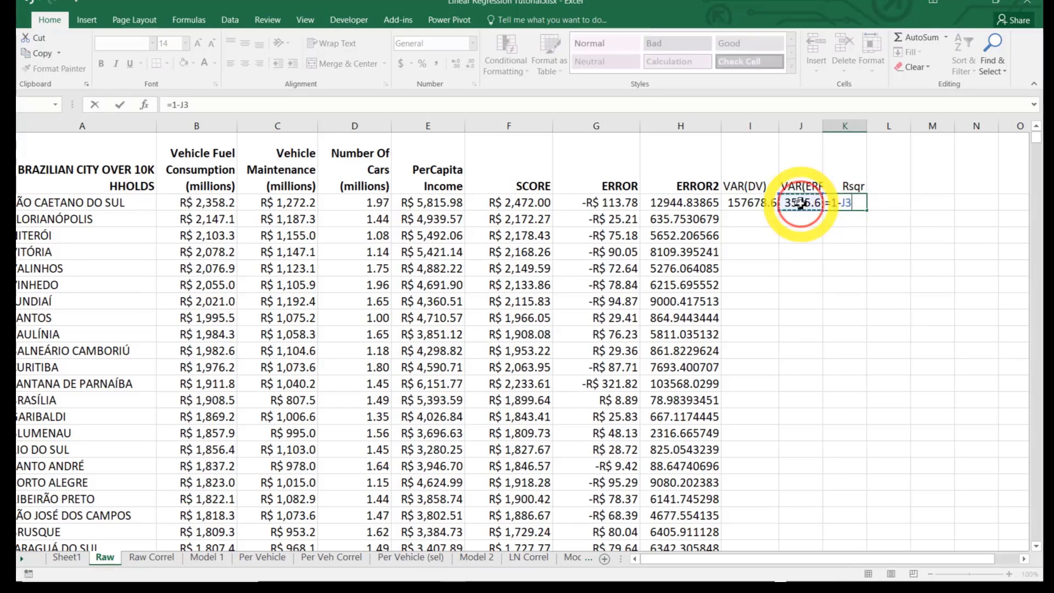
pyautogui.write('/')
pyautogui.click(754, 203)
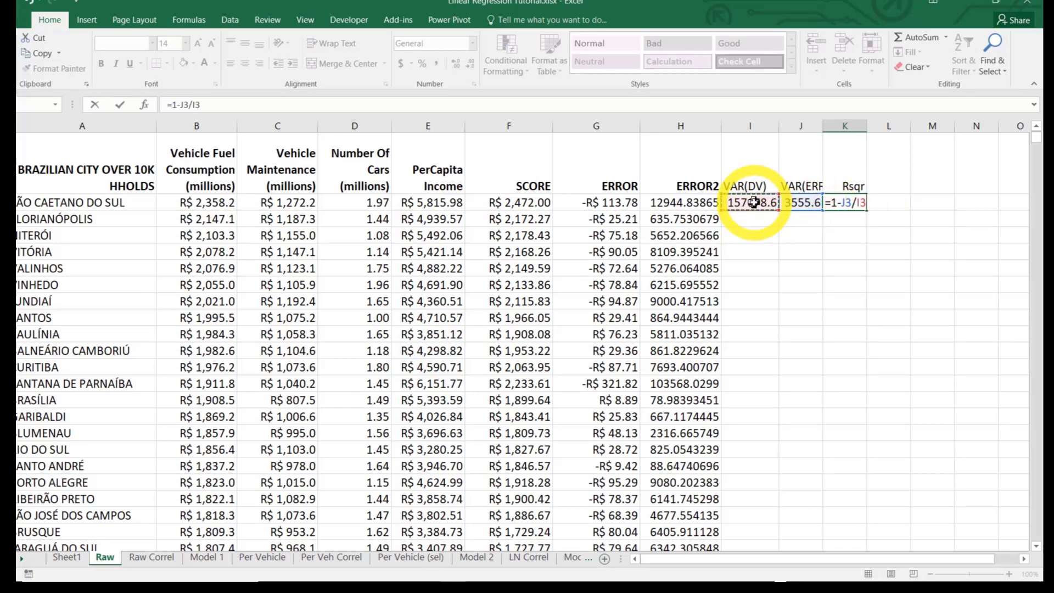
pyautogui.press('Return')
pyautogui.rightClick(844, 203)
pyautogui.click(871, 433)
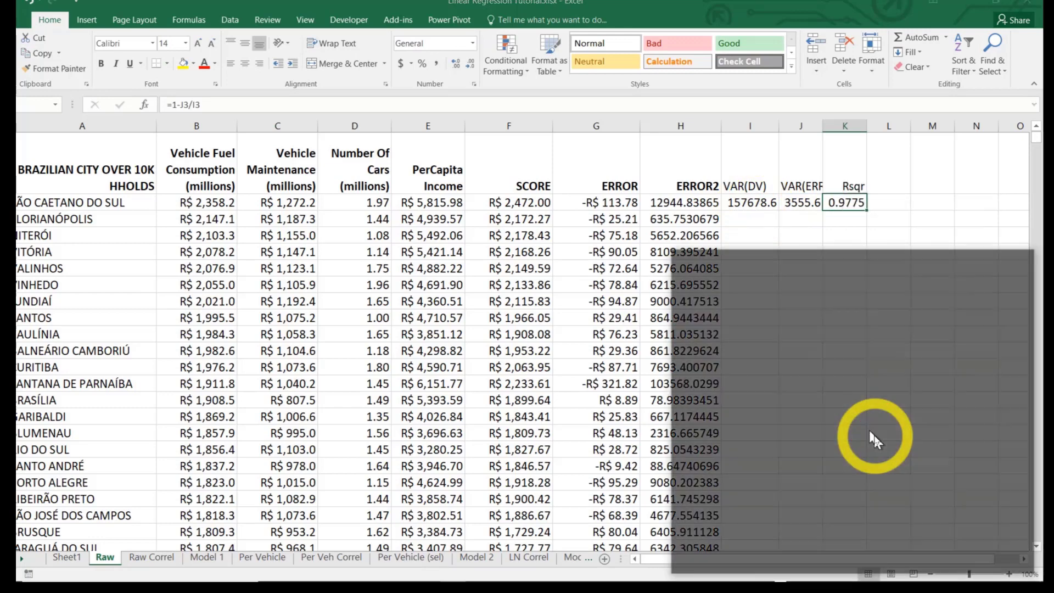
# Widen column J so that the whole VAR(ERROR) header fits
pyautogui.click(754, 202)
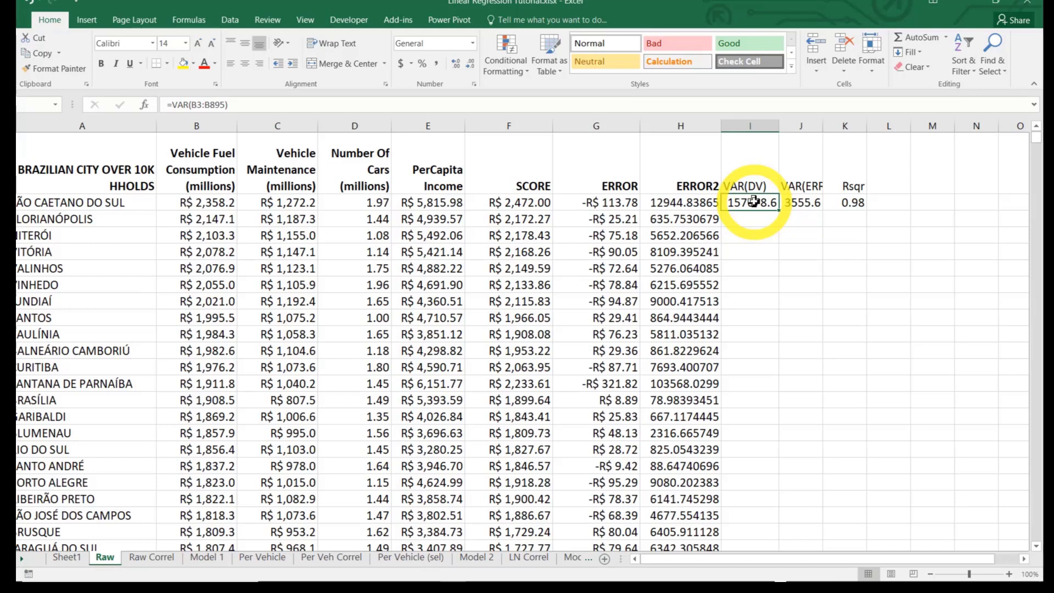
pyautogui.press('Right')
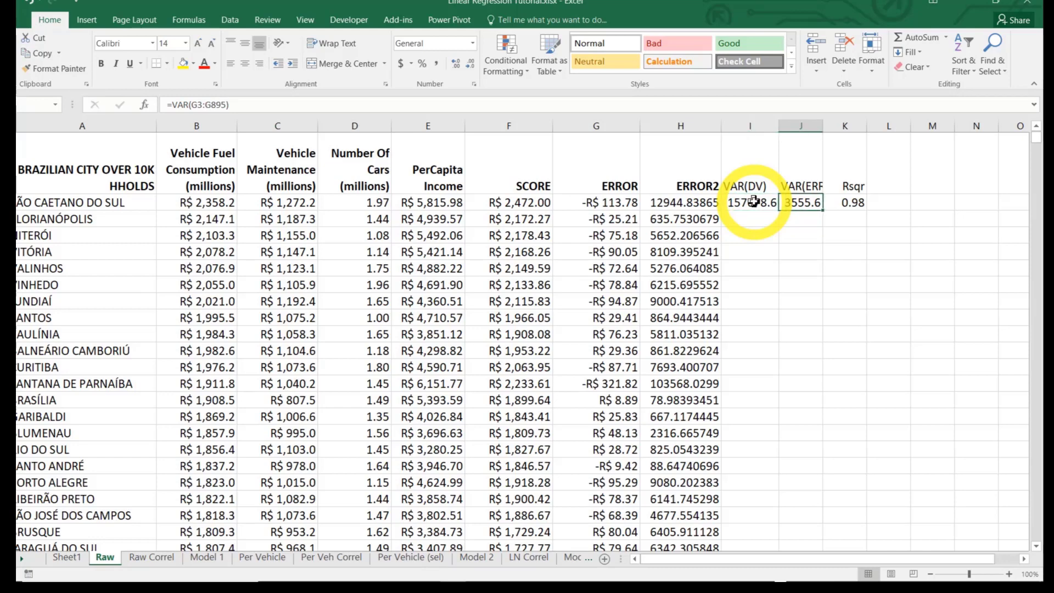
pyautogui.moveTo(822, 122); pyautogui.dragTo(846, 122)
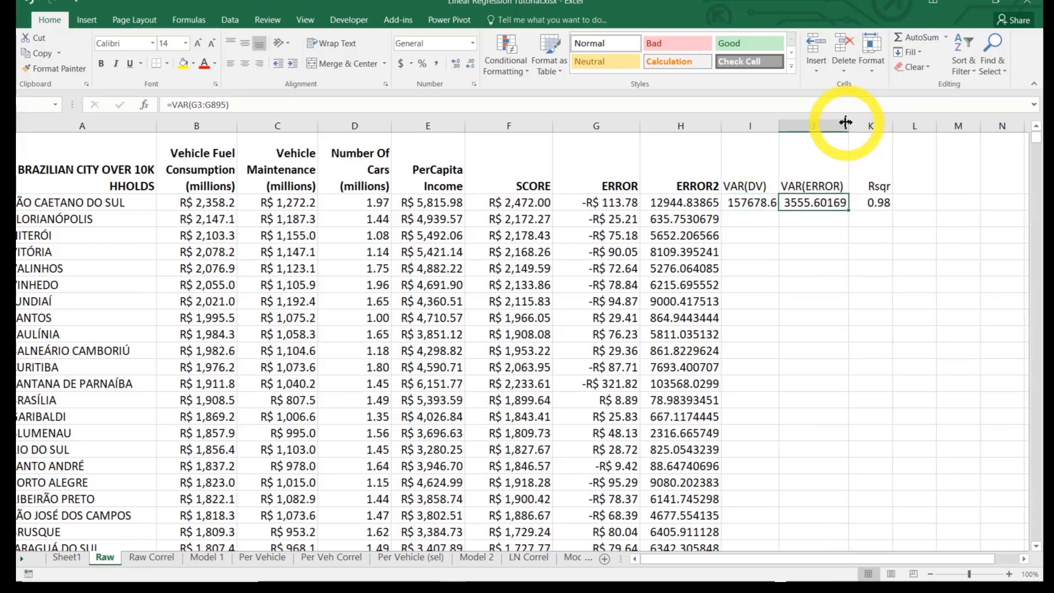
# Examine the individual errors and their formulas down the ERROR column
pyautogui.click(614, 199)
pyautogui.press('Down')
pyautogui.press('Down')
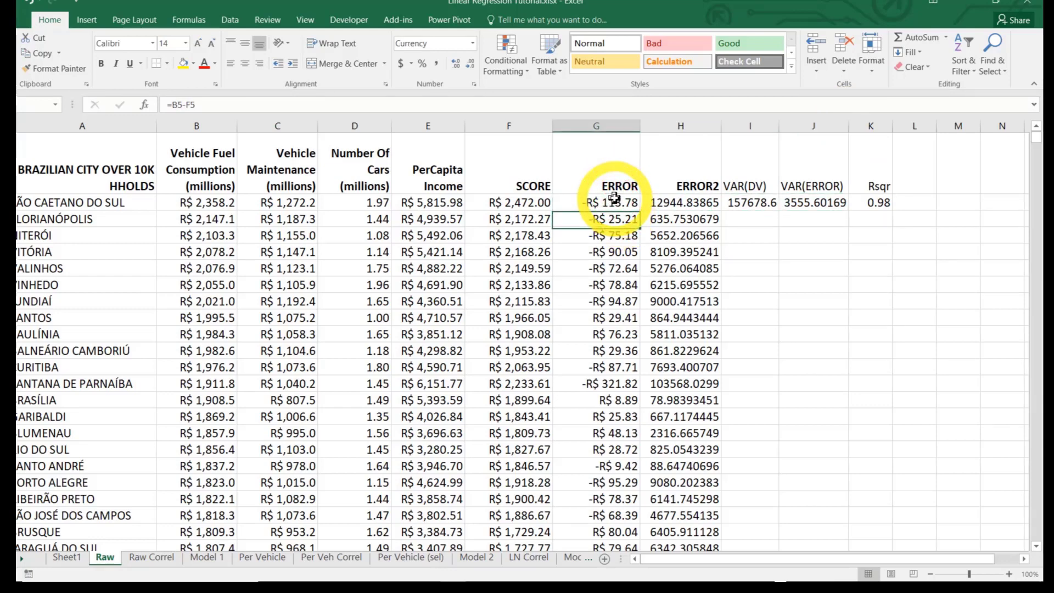
pyautogui.press('Down')
pyautogui.press('Down')
pyautogui.press('Down')
pyautogui.press('Down')
pyautogui.press('Down')
pyautogui.press('Down')
pyautogui.press('Down')
pyautogui.press('Down')
pyautogui.press('Down')
pyautogui.press('Down')
pyautogui.press('Down')
pyautogui.press('Down')
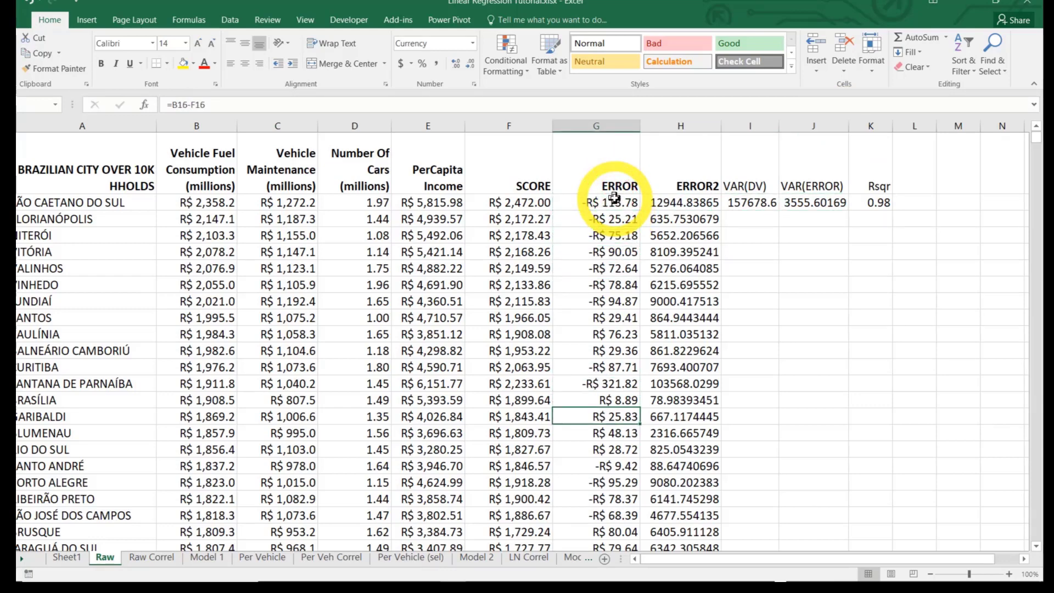
pyautogui.press('Up')
pyautogui.press('Up')
pyautogui.press('Up')
pyautogui.press('Up')
pyautogui.press('Up')
pyautogui.press('Up')
pyautogui.press('Up')
pyautogui.press('Up')
pyautogui.press('Up')
pyautogui.press('Up')
pyautogui.press('Up')
pyautogui.press('Up')
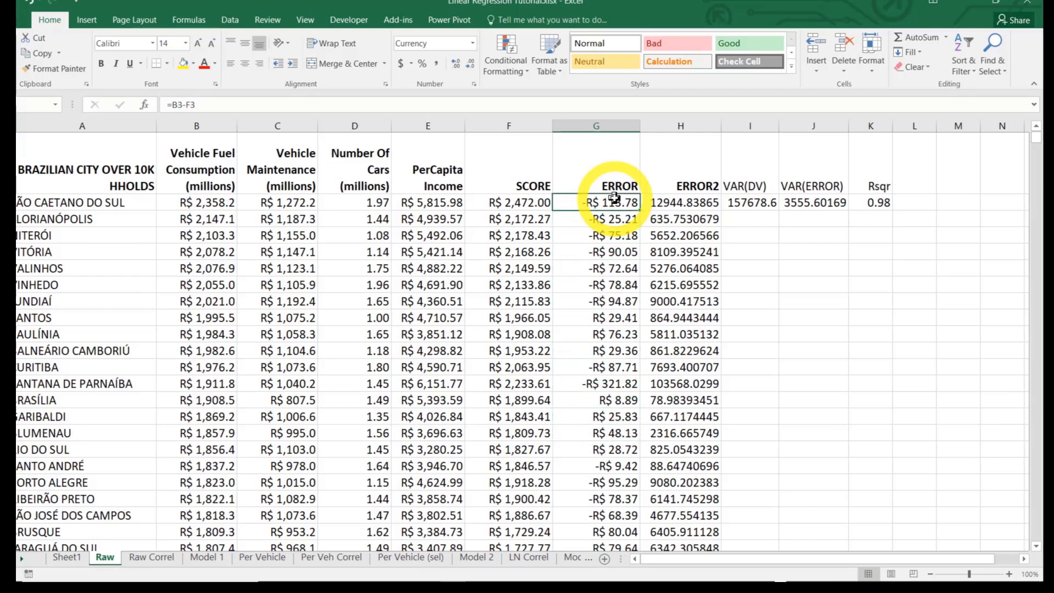
pyautogui.press('Down')
pyautogui.press('Down')
pyautogui.press('Down')
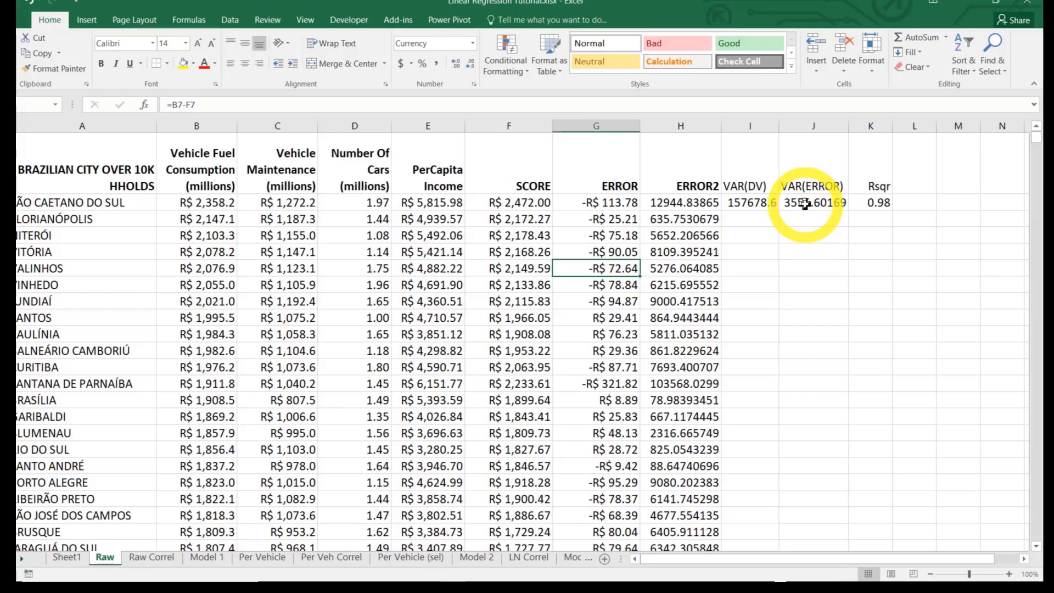
# Compare the error variance in J3 with the dependent-variable variance in I3 and the resulting R-squared in K3
pyautogui.doubleClick(804, 205)
pyautogui.click(814, 285)
pyautogui.click(876, 201)
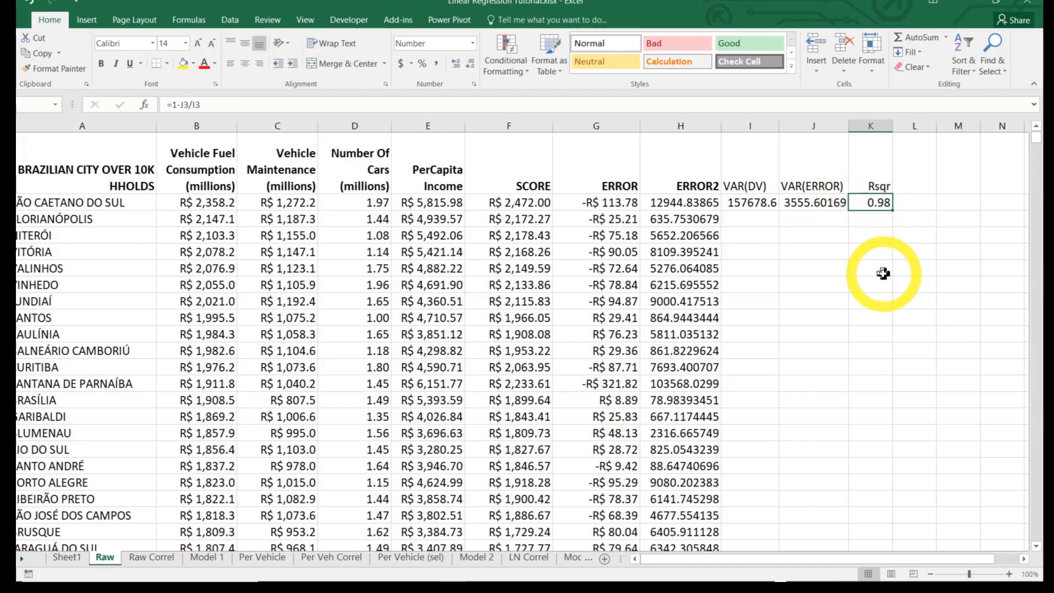
pyautogui.click(821, 202)
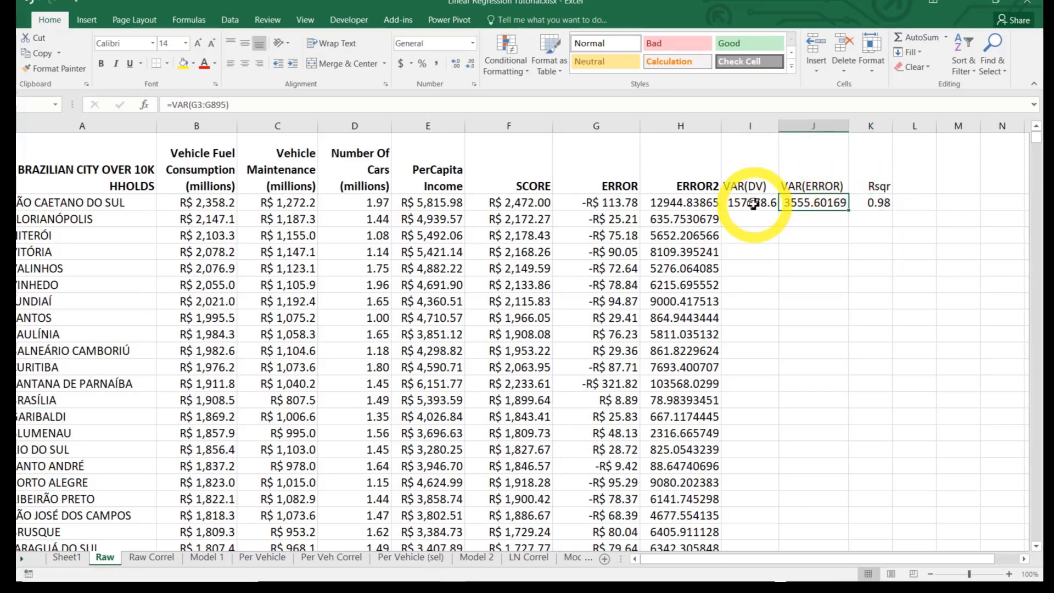
pyautogui.click(772, 202)
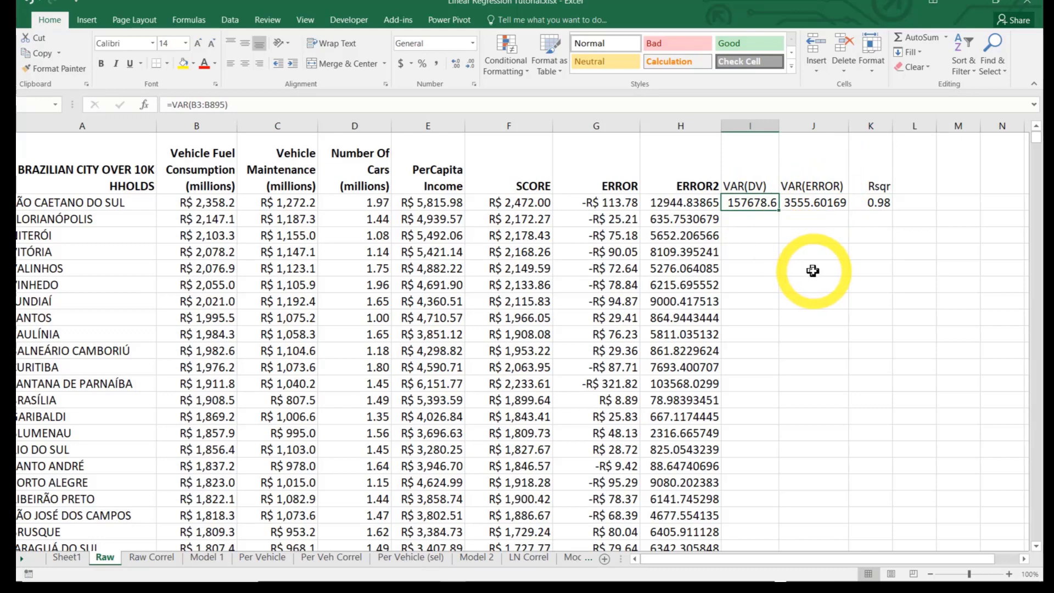
pyautogui.click(876, 202)
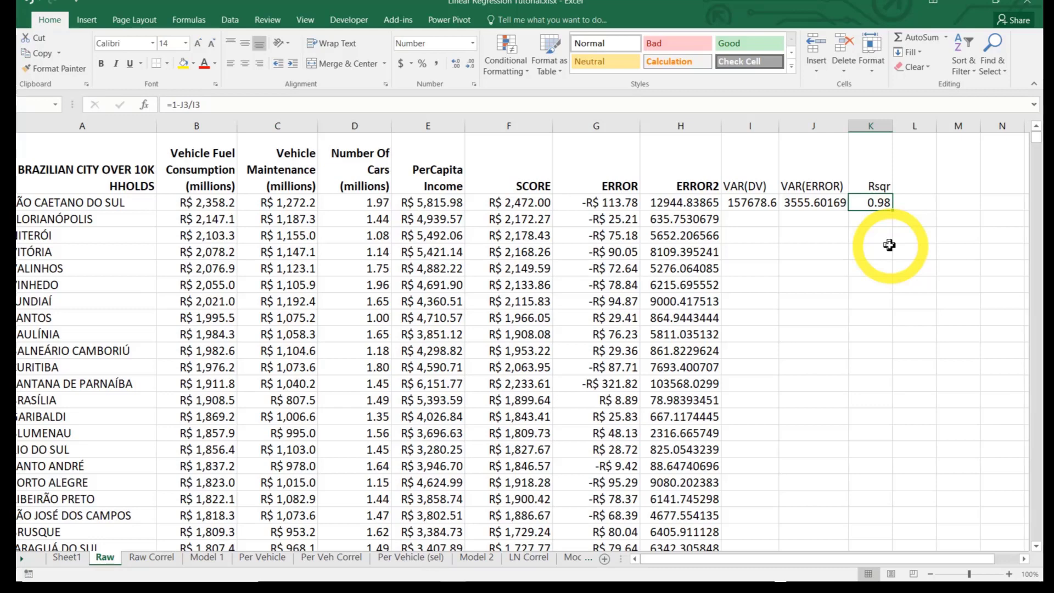
pyautogui.click(827, 202)
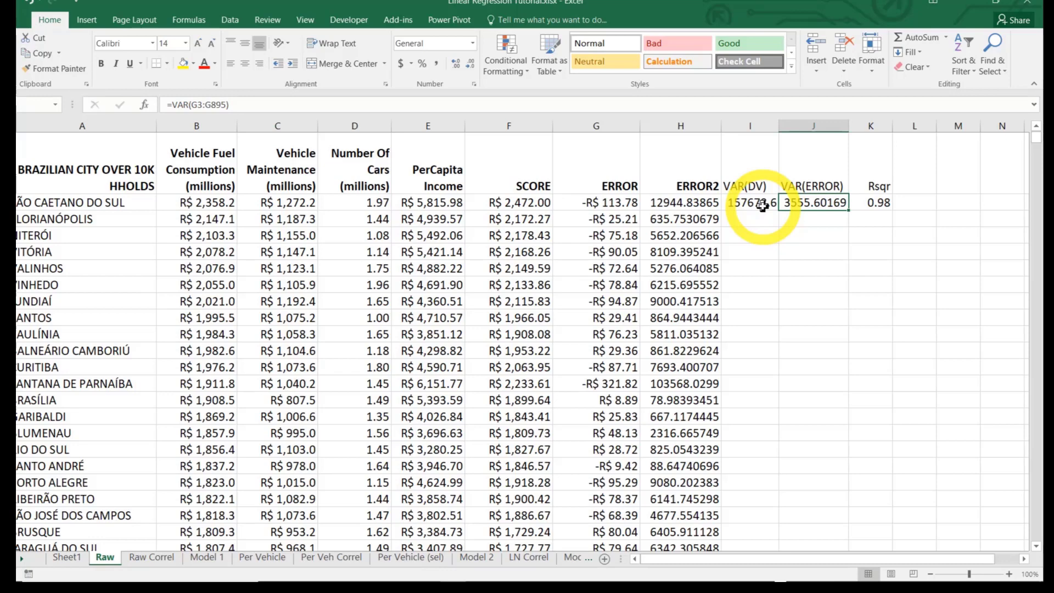
# Examine the fitted coefficients in row 1 above Vehicle Fuel Consumption, Vehicle Maintenance, Number Of Cars and PerCapita Income
pyautogui.scroll(-2, 763, 206)
pyautogui.scroll(2, 763, 209)
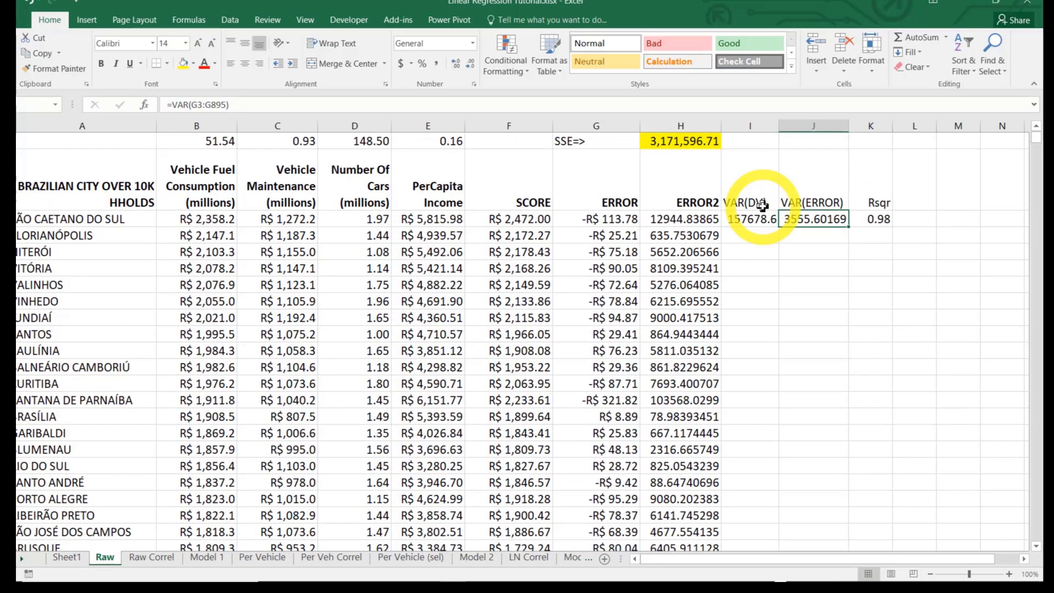
pyautogui.click(217, 141)
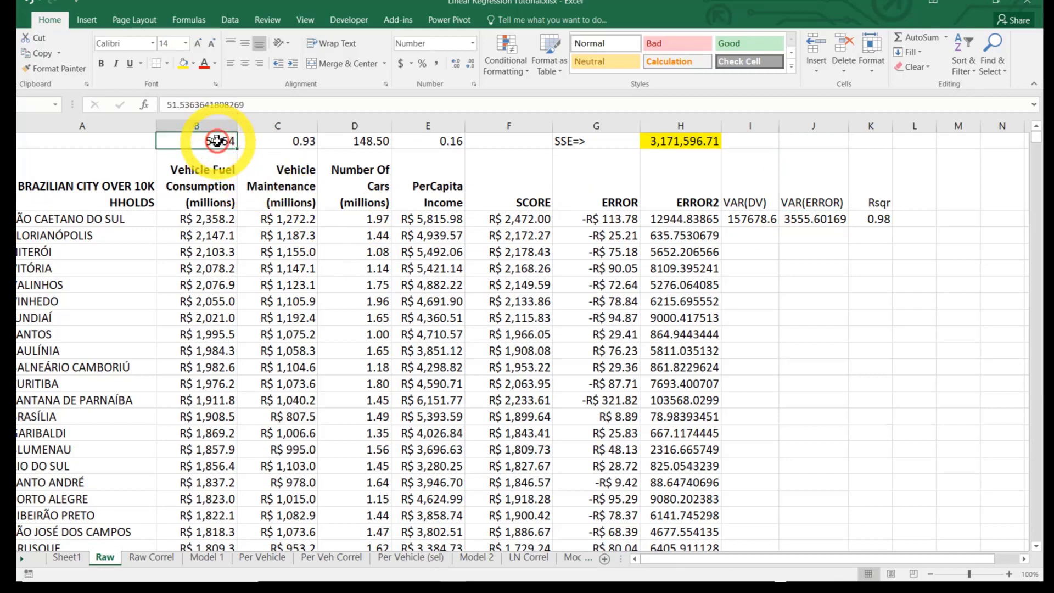
pyautogui.click(276, 141)
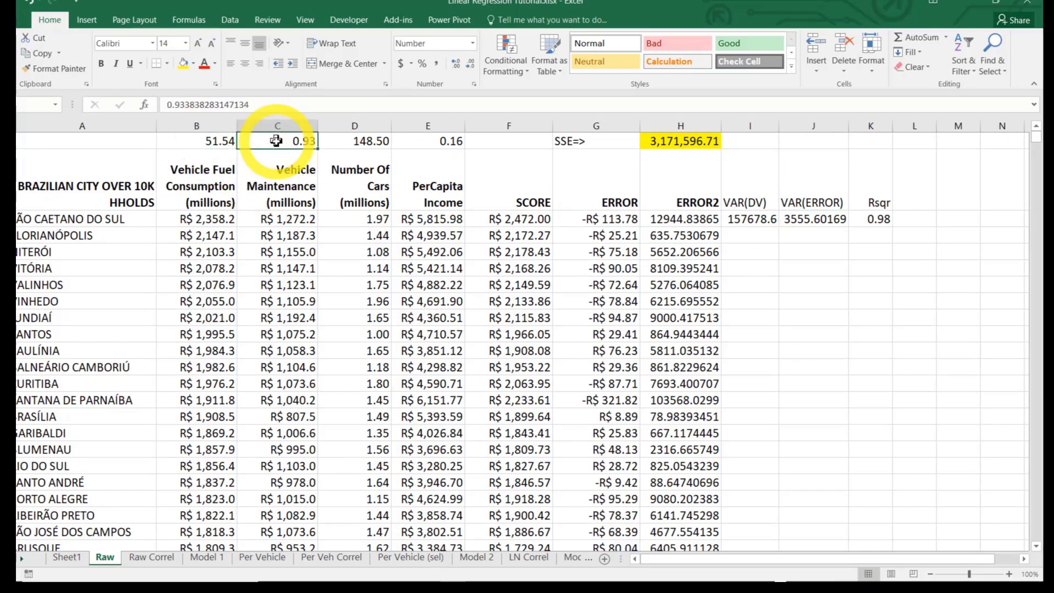
pyautogui.click(358, 140)
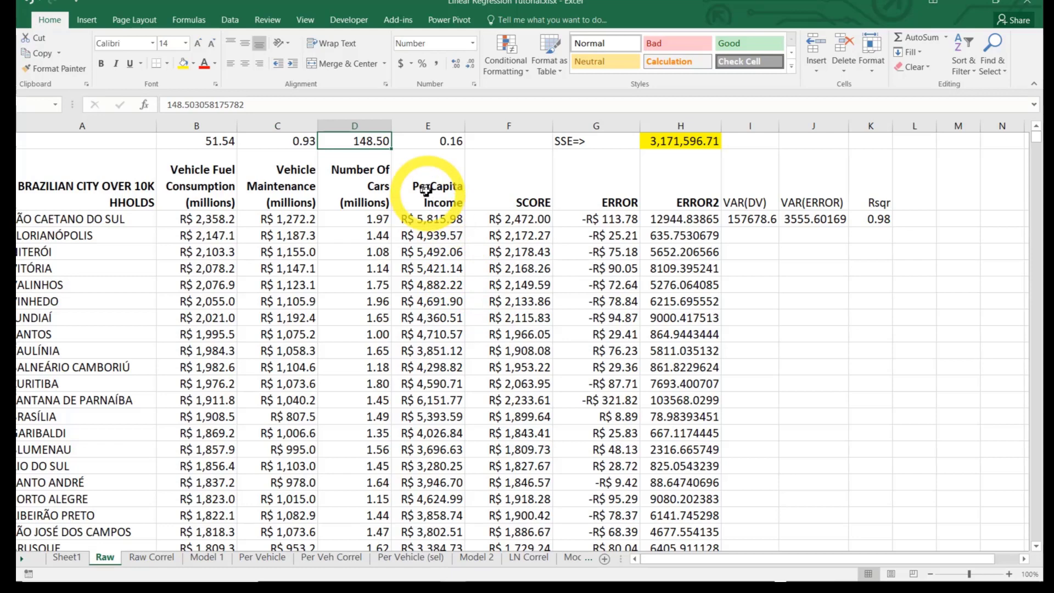
pyautogui.click(432, 142)
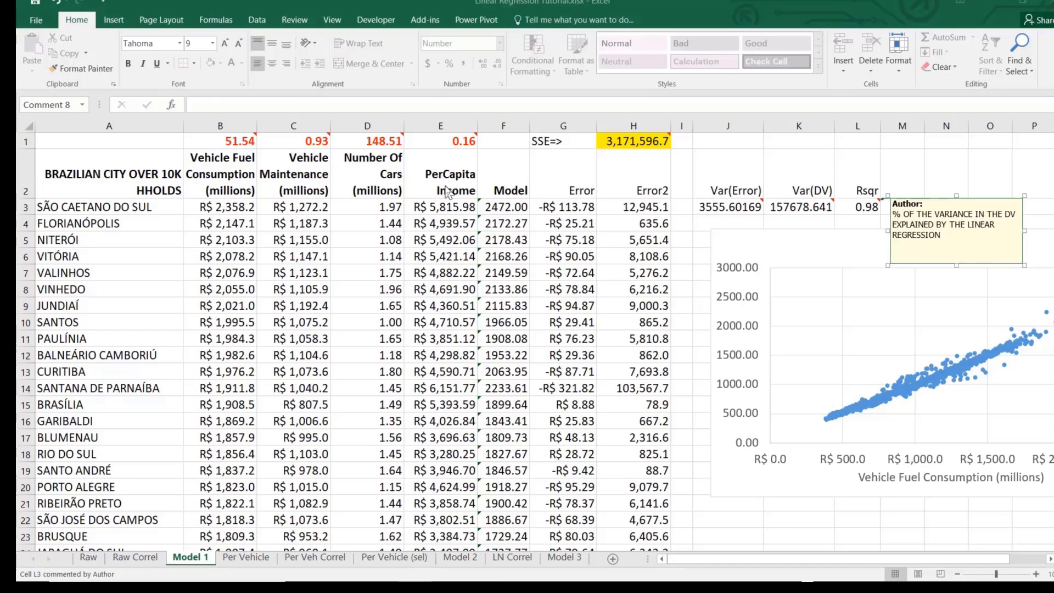
# Switch to the running PowerPoint slide show and reveal the Multicolinearity point on the "Three Cardinal Sins of Linear Regression" slide
pyautogui.moveTo(446, 581)
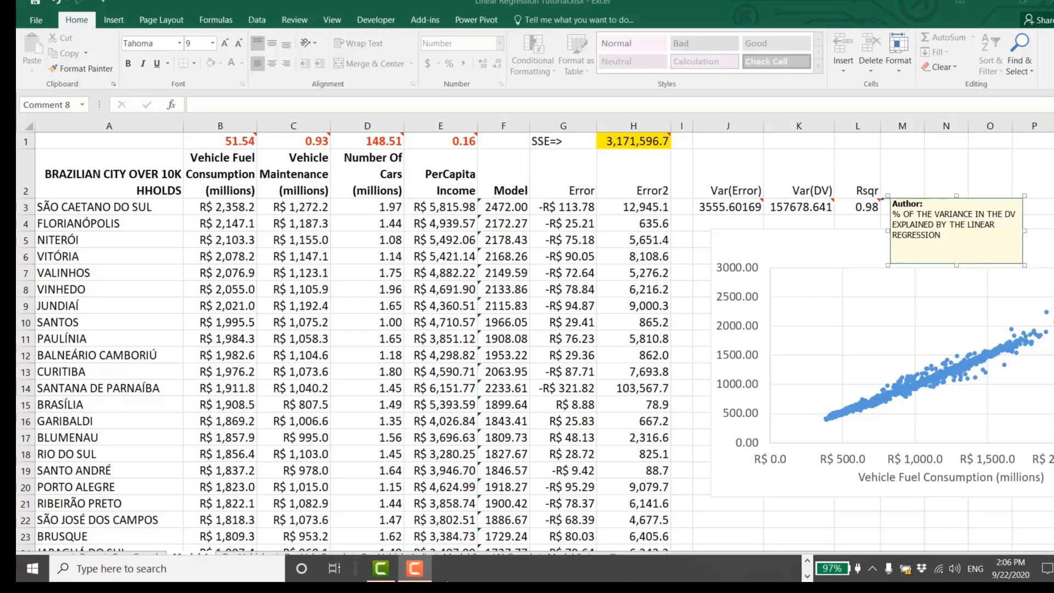
pyautogui.moveTo(416, 570)
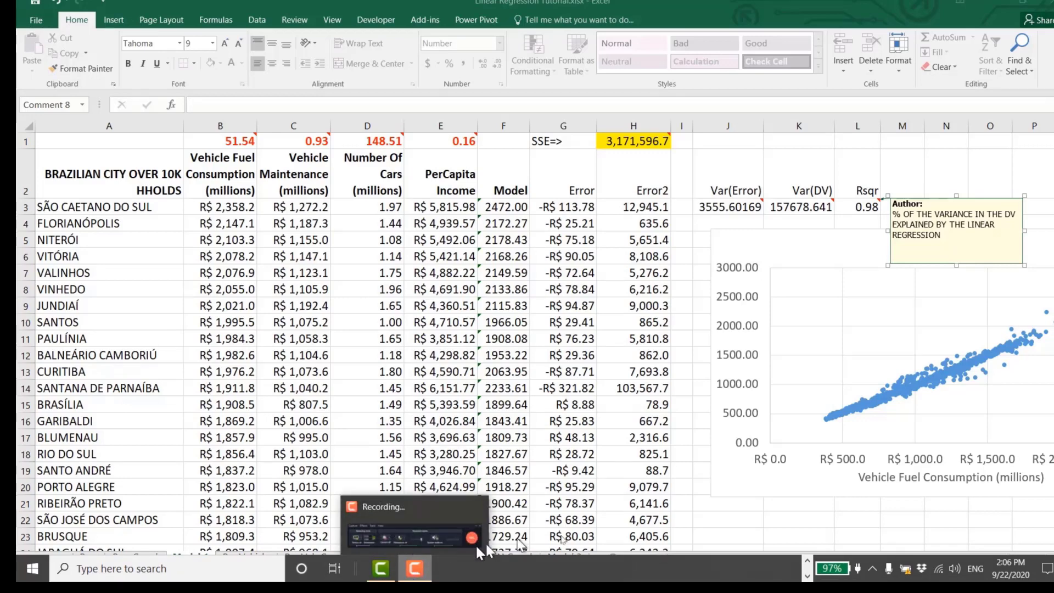
pyautogui.click(807, 561)
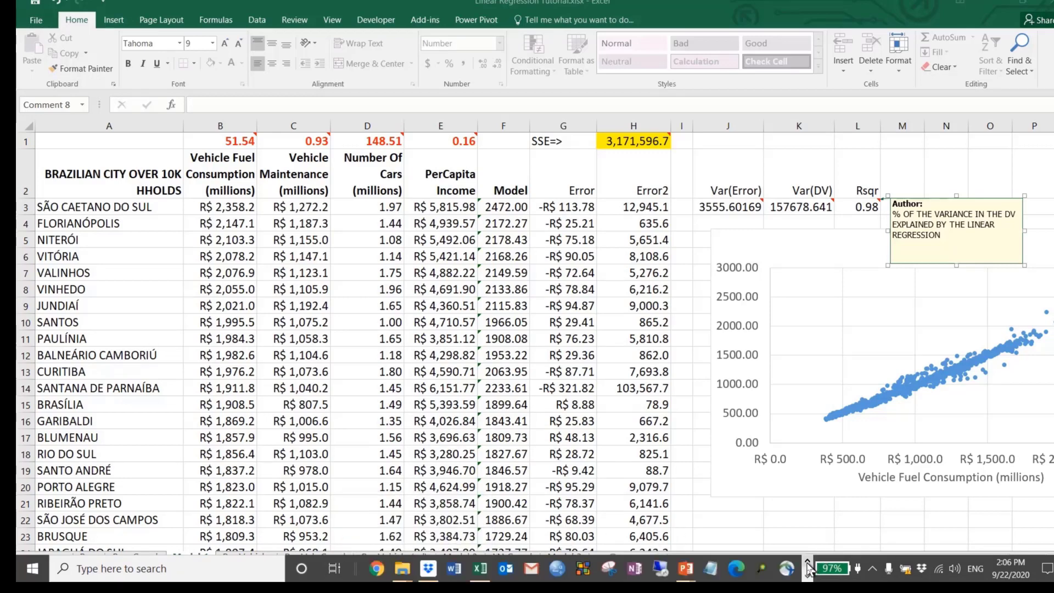
pyautogui.moveTo(688, 568)
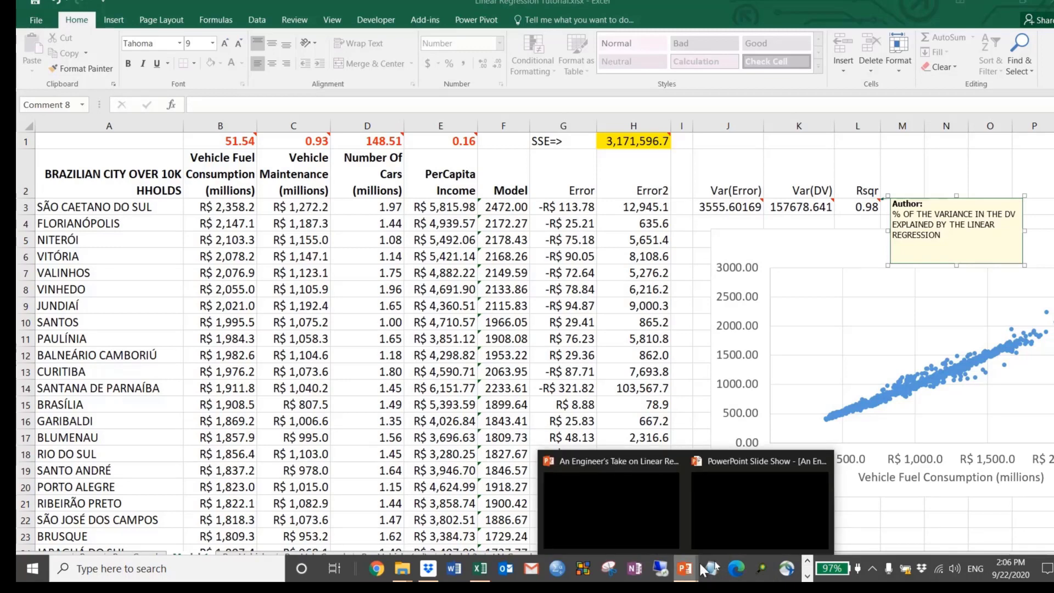
pyautogui.click(747, 520)
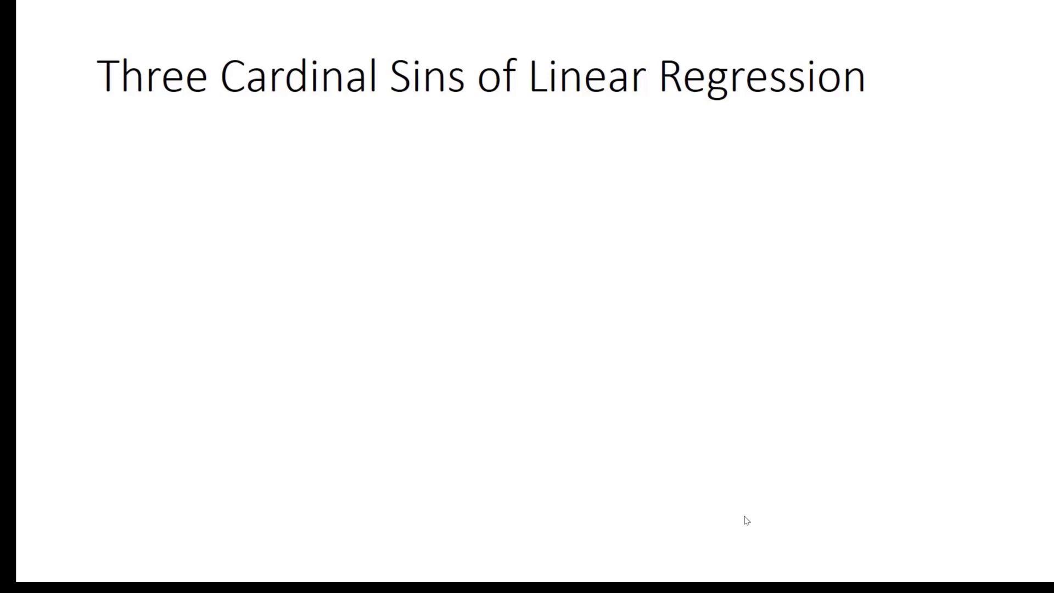
pyautogui.press('Right')
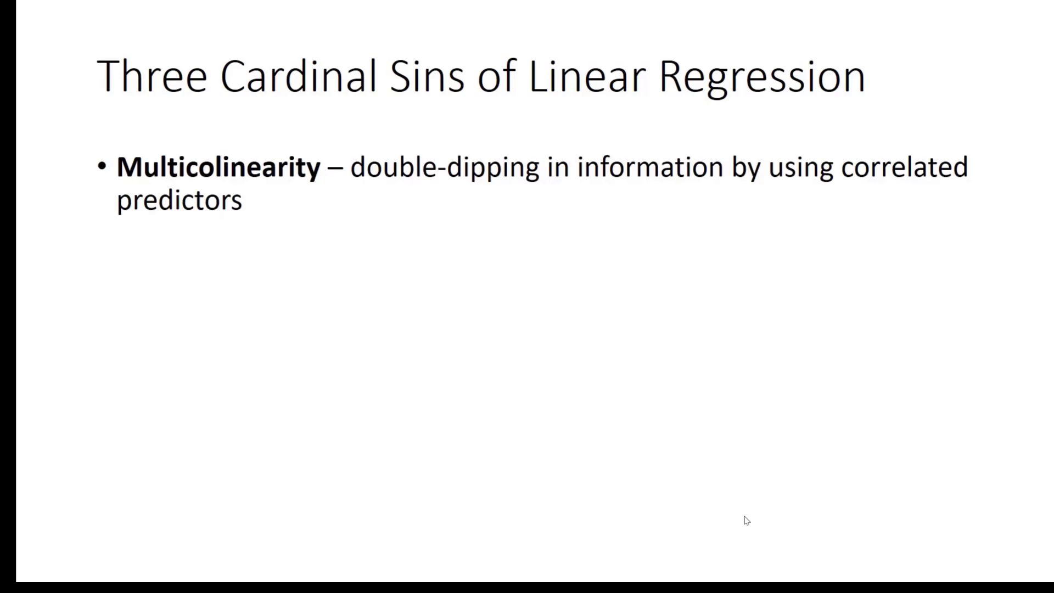
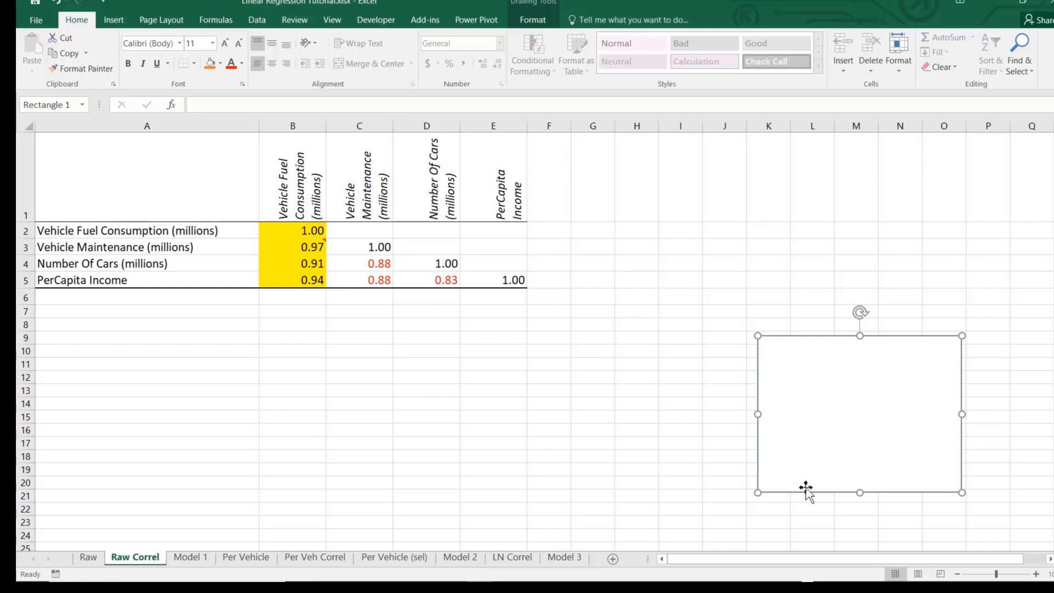
# Delete the blank rectangle from the Raw Correl sheet and examine the correlations among Vehicle Maintenance, Number Of Cars and PerCapita Income
pyautogui.press('Delete')
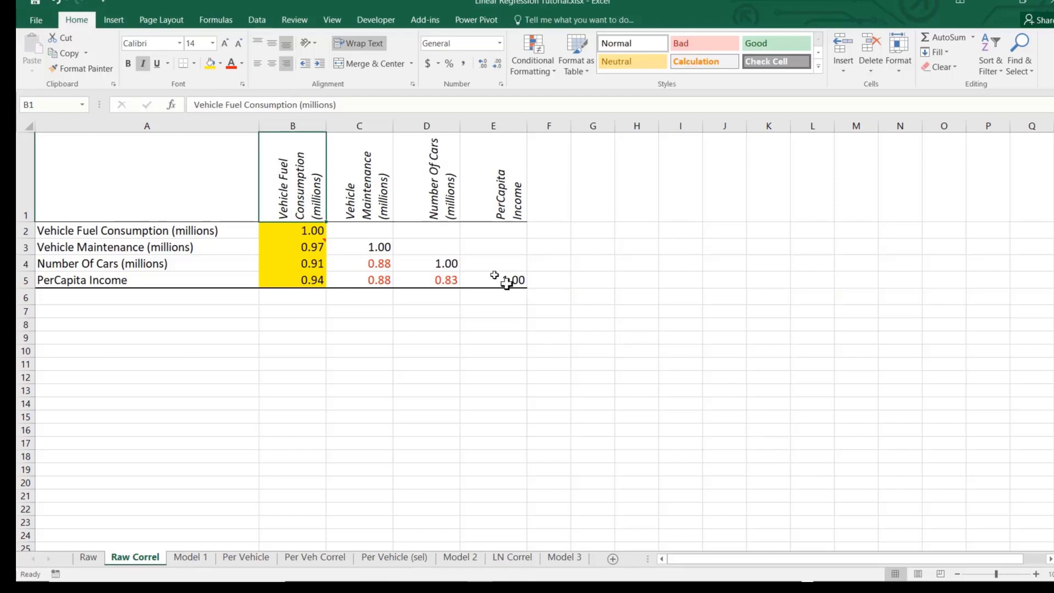
pyautogui.click(382, 191)
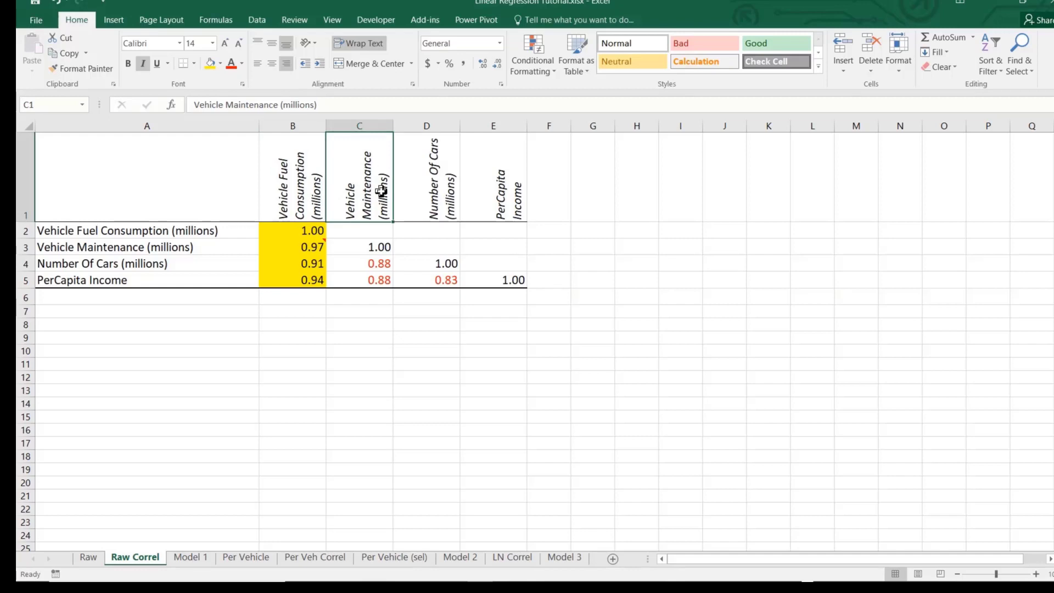
pyautogui.click(144, 263)
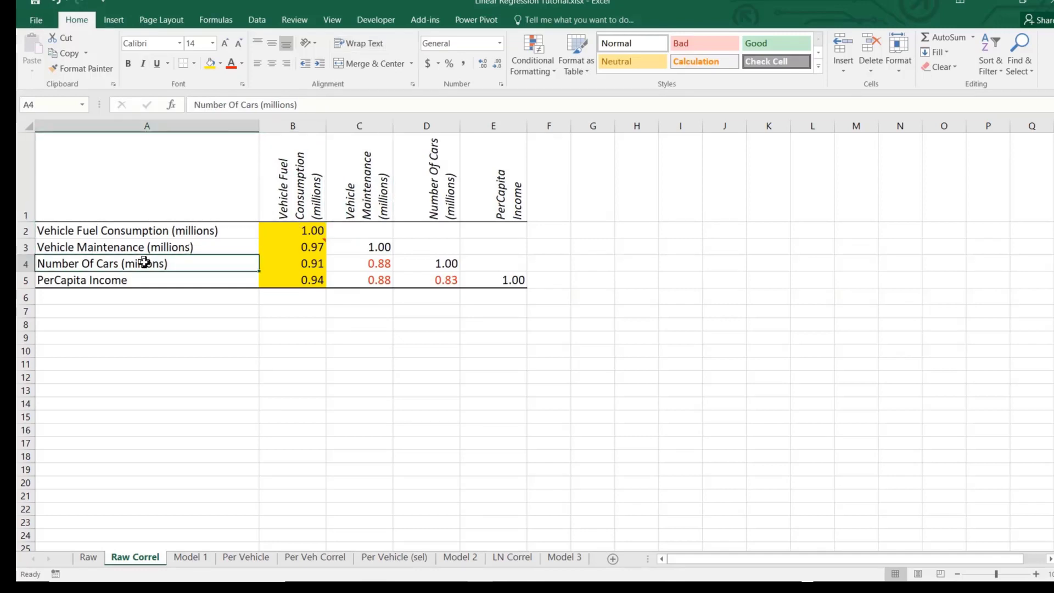
pyautogui.click(133, 286)
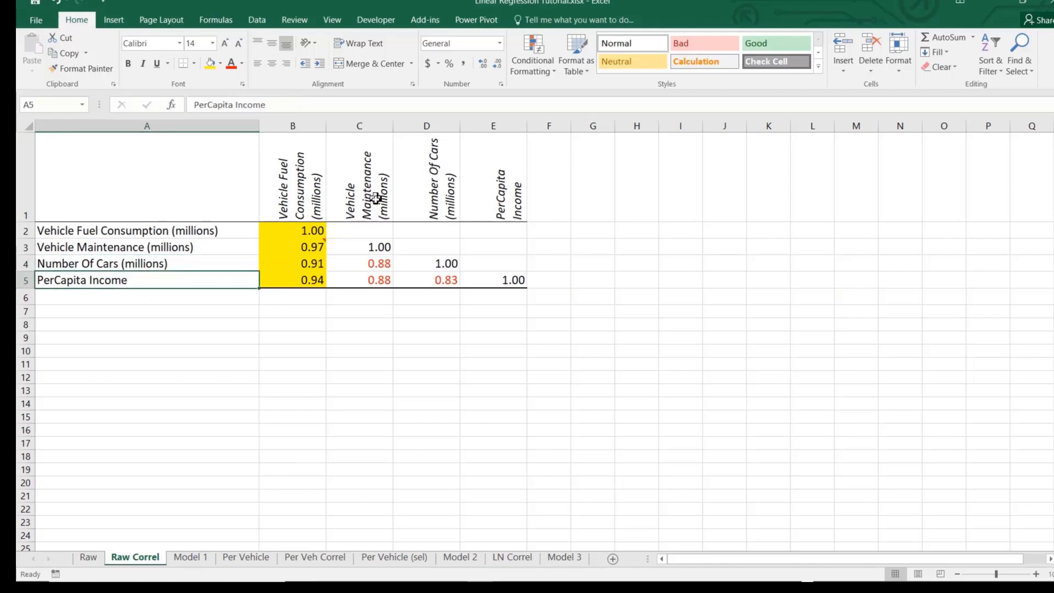
pyautogui.click(386, 270)
pyautogui.doubleClick(385, 267)
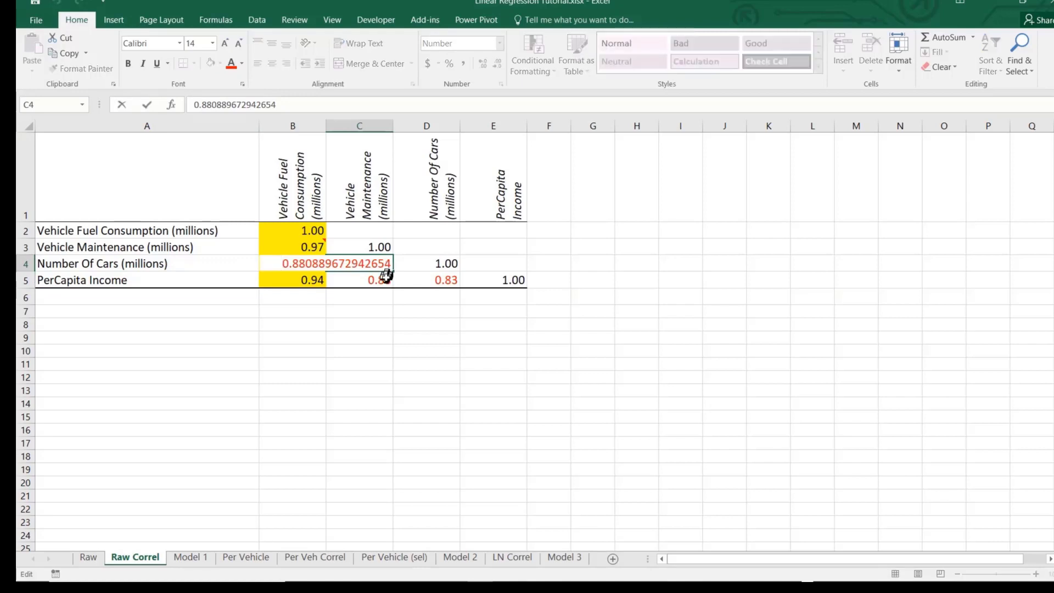
pyautogui.click(130, 283)
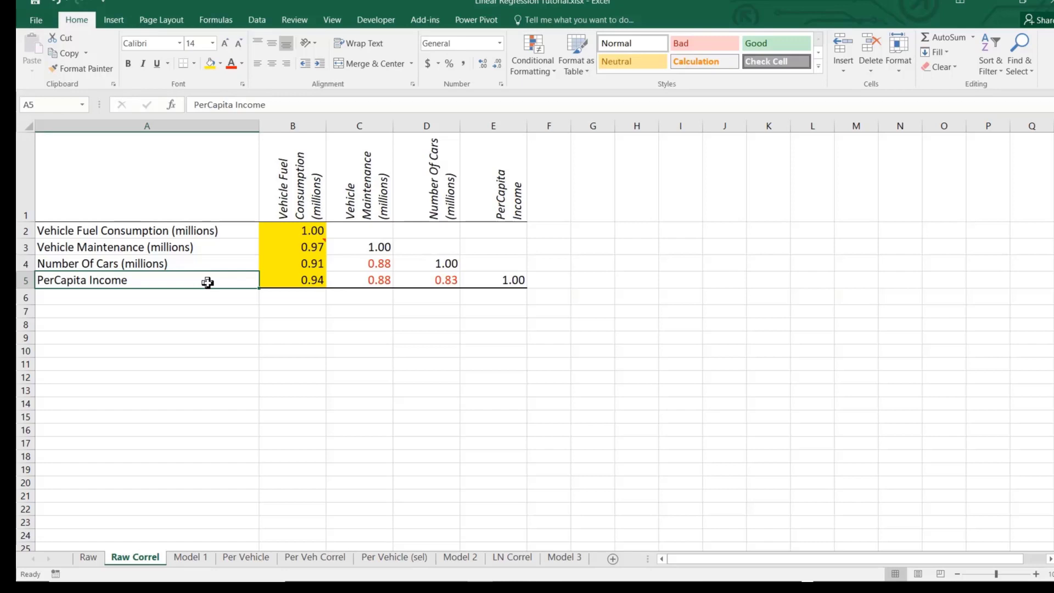
pyautogui.click(347, 164)
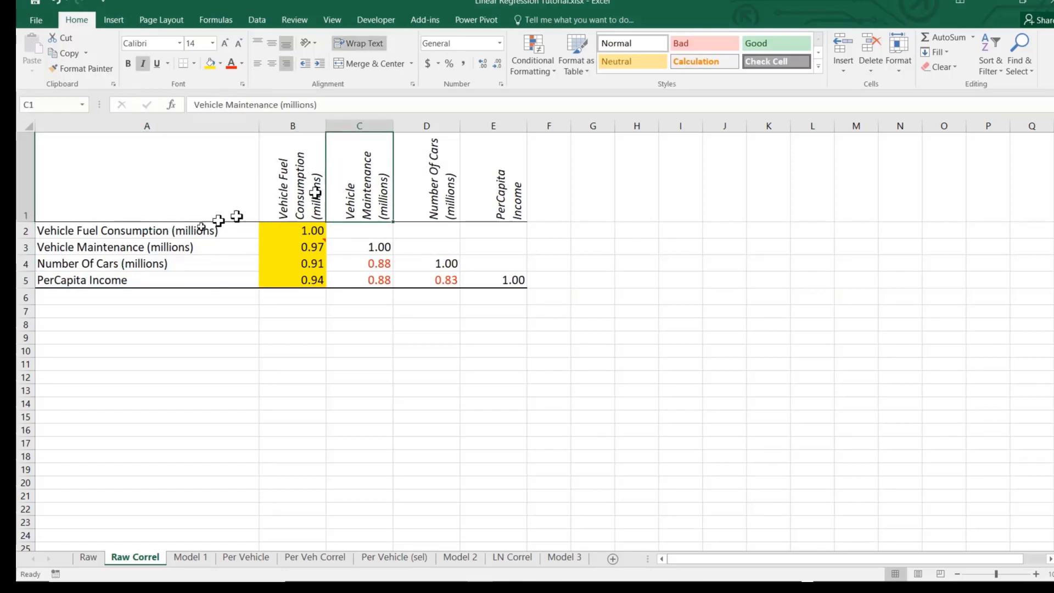
pyautogui.click(139, 264)
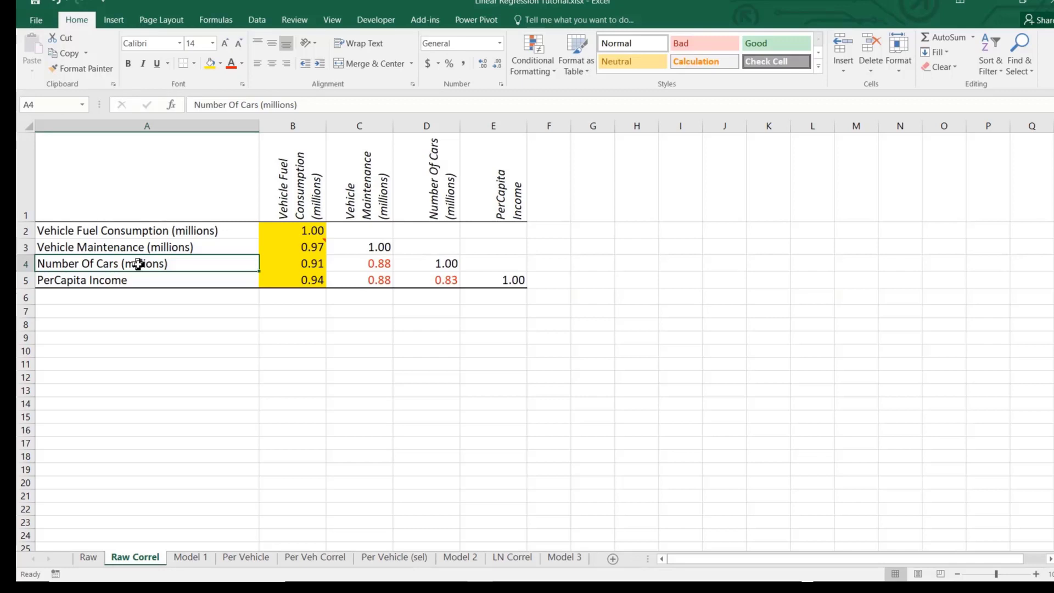
# Compare the Vehicle Maintenance and Number Of Cars variables on the Raw sheet
pyautogui.click(89, 557)
pyautogui.click(320, 159)
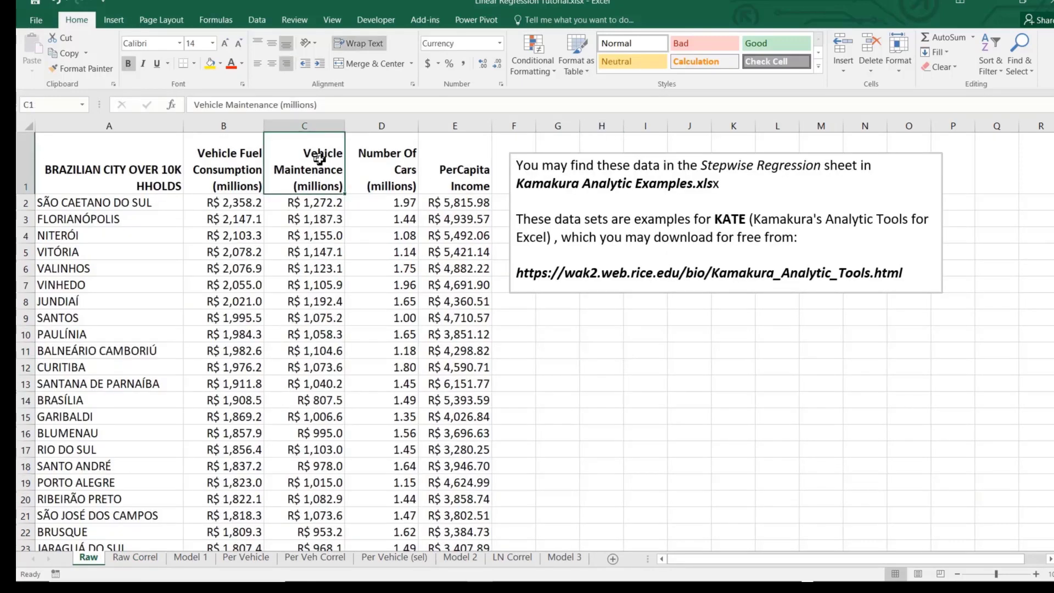
pyautogui.click(402, 169)
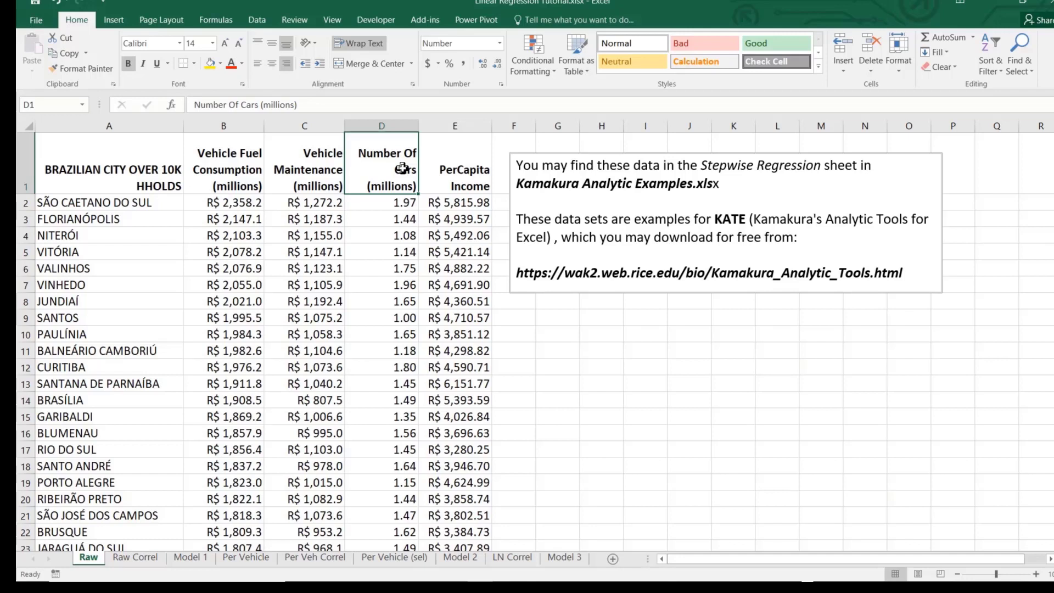
# Examine the Per Vehicle Maintenance variable and its first city value on the Per Vehicle sheet
pyautogui.click(240, 559)
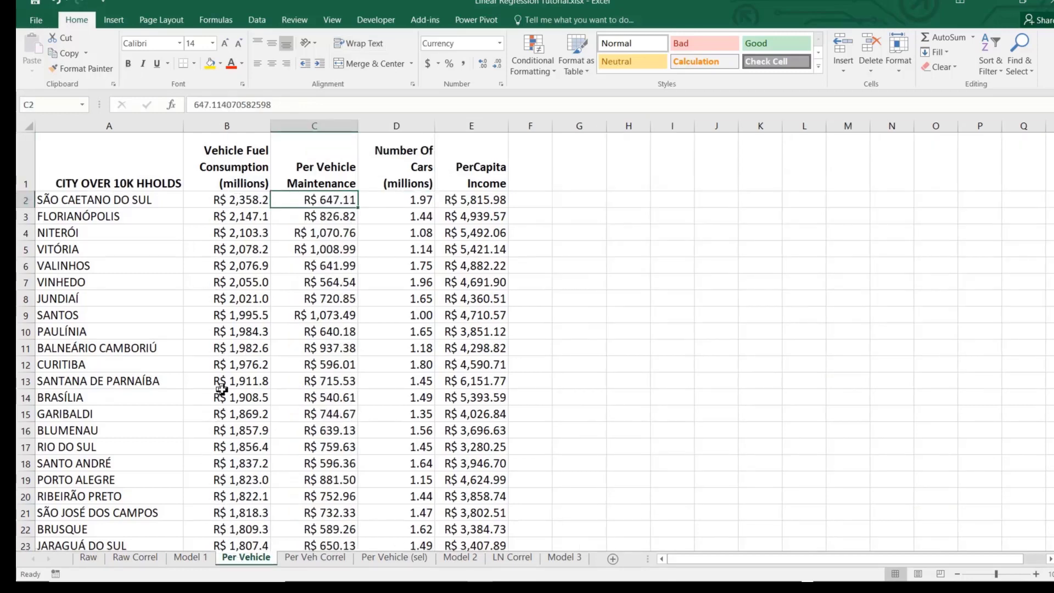
pyautogui.click(328, 161)
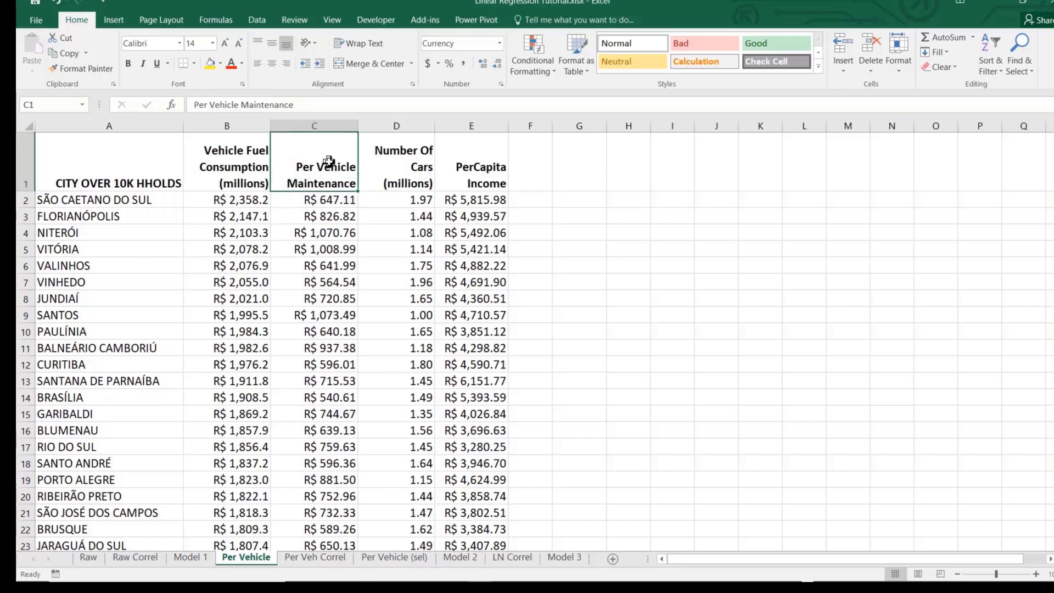
pyautogui.click(331, 198)
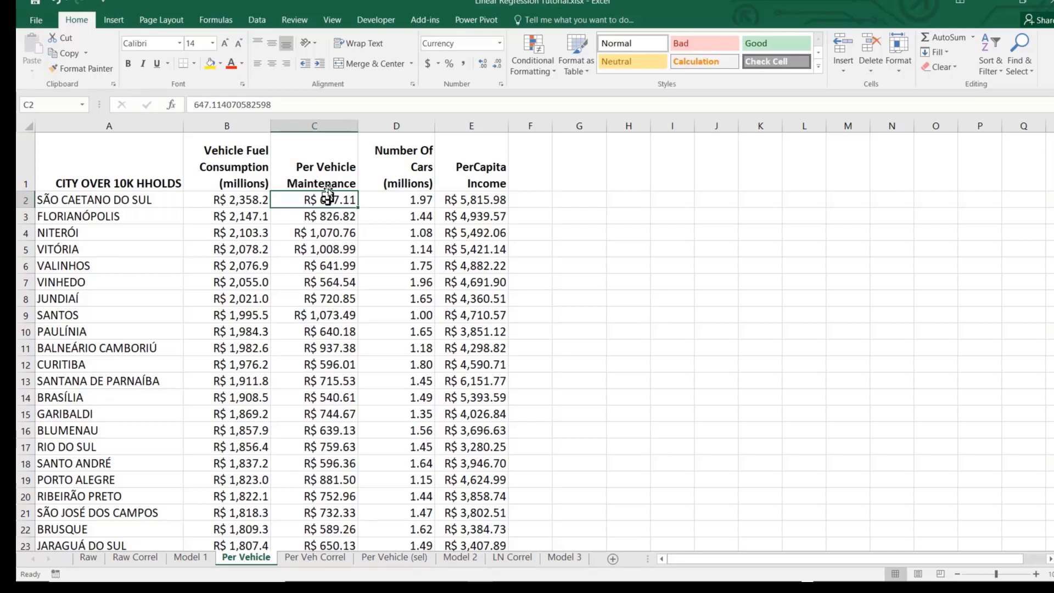
pyautogui.click(330, 162)
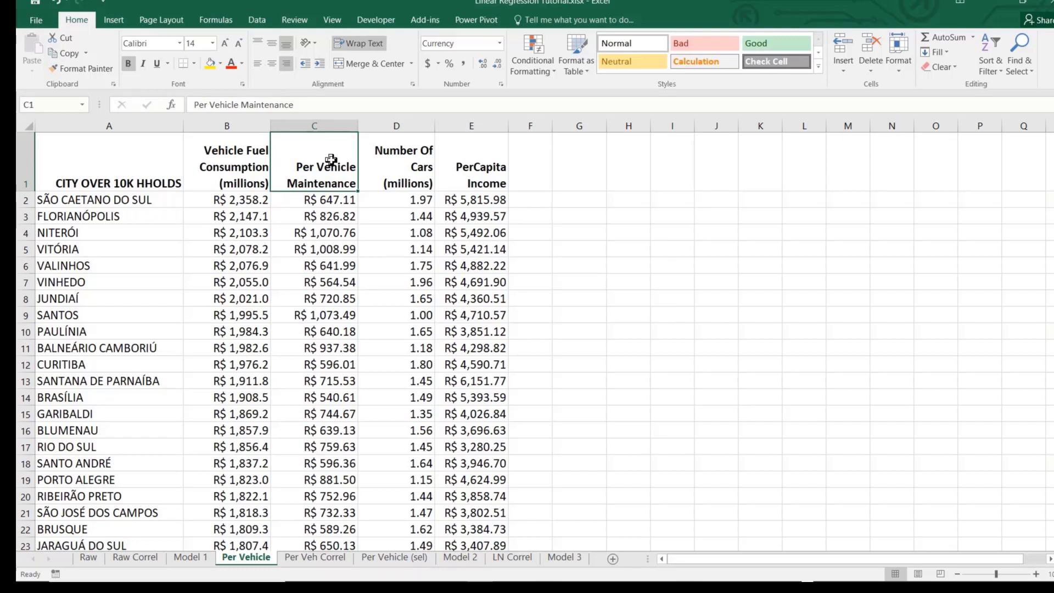
# Examine the Per Veh Correl matrix for Per Vehicle Maintenance and the correlation between Number Of Cars and PerCapita Income
pyautogui.click(332, 565)
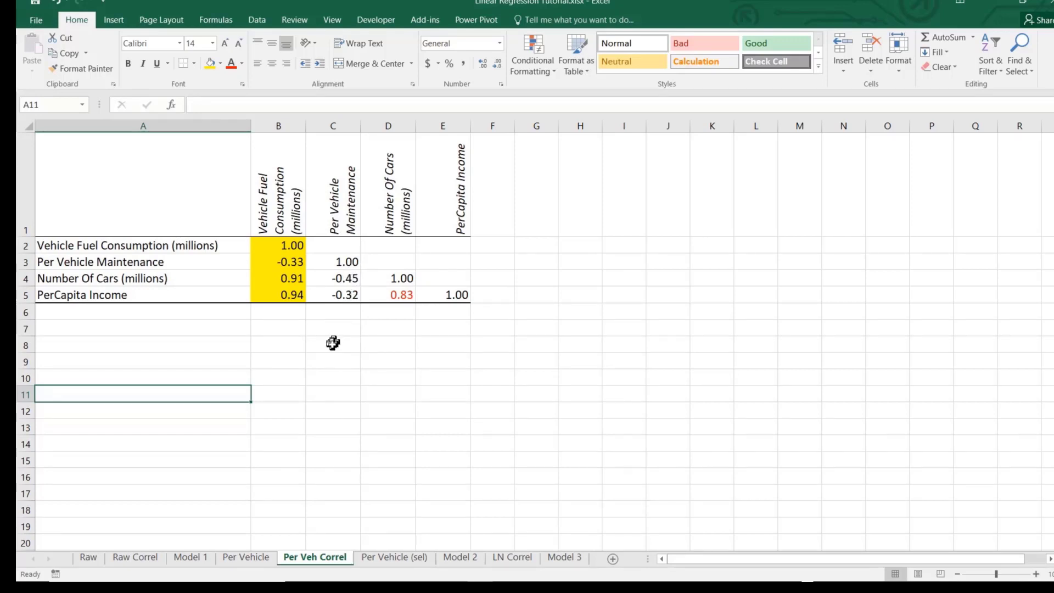
pyautogui.click(296, 259)
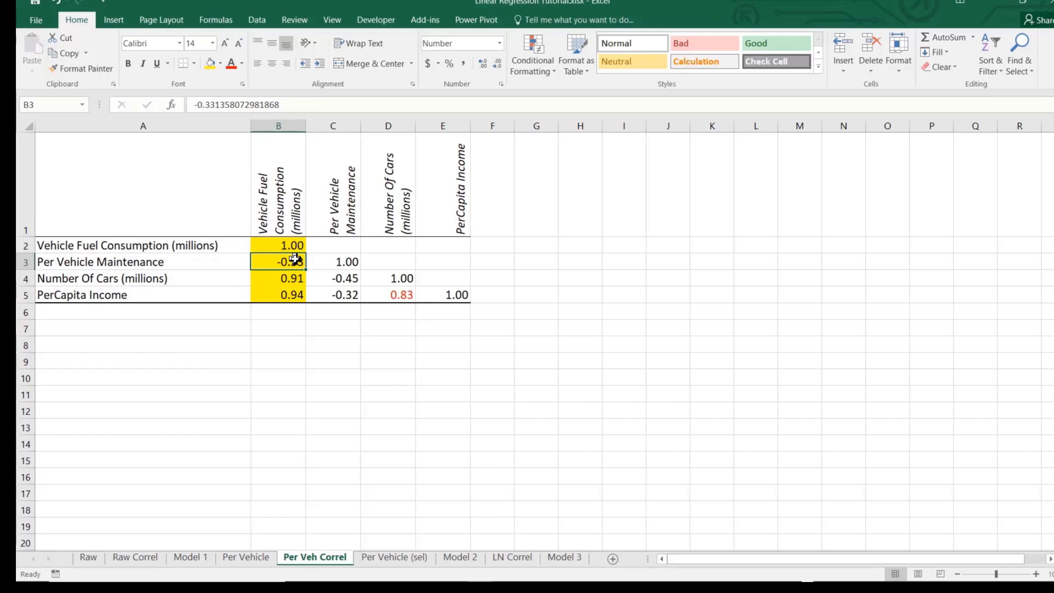
pyautogui.click(351, 278)
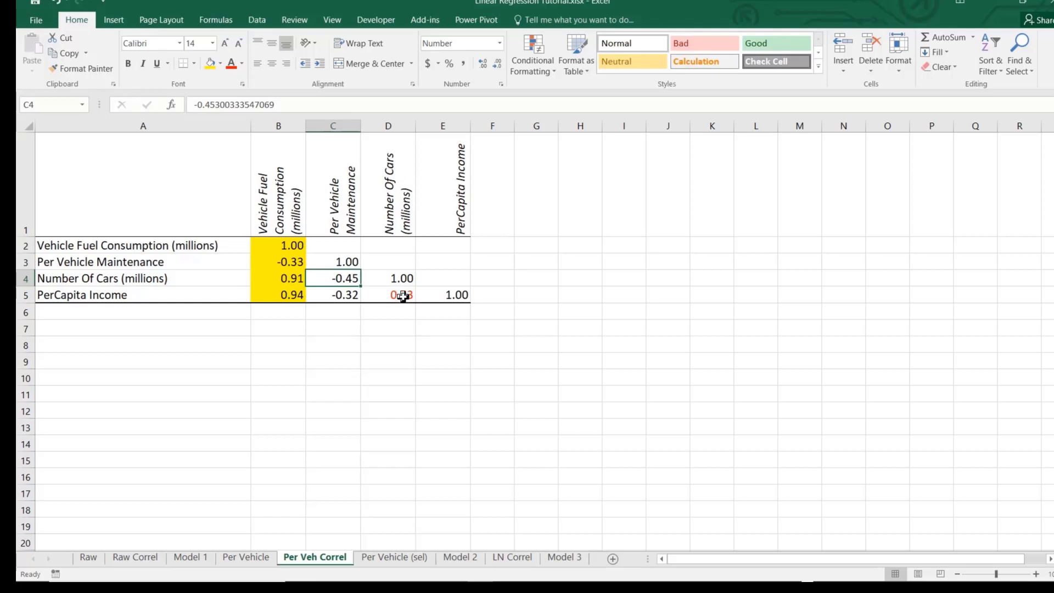
pyautogui.click(299, 295)
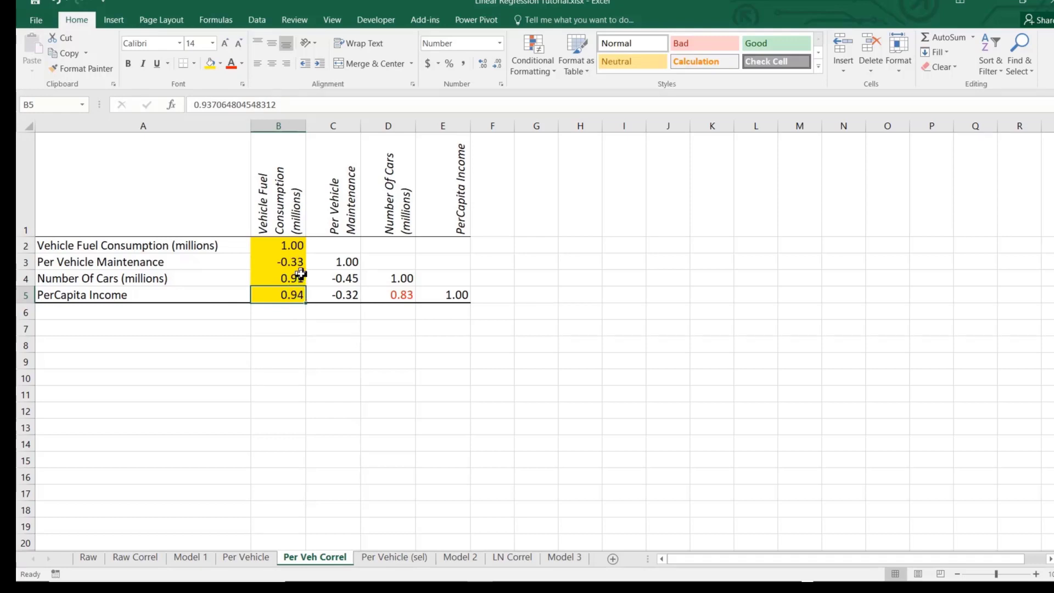
pyautogui.click(404, 300)
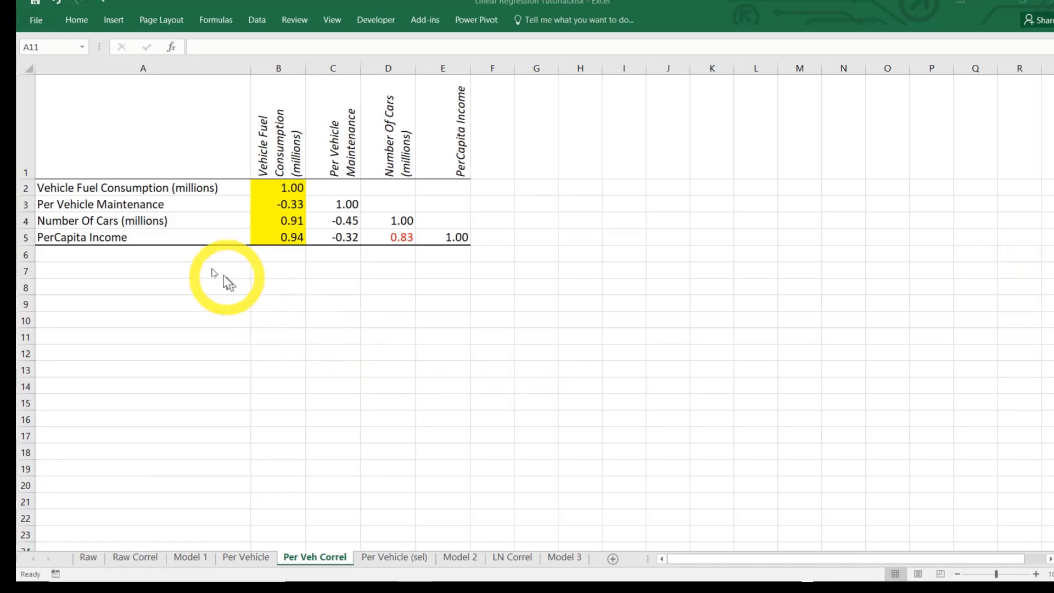
pyautogui.click(140, 199)
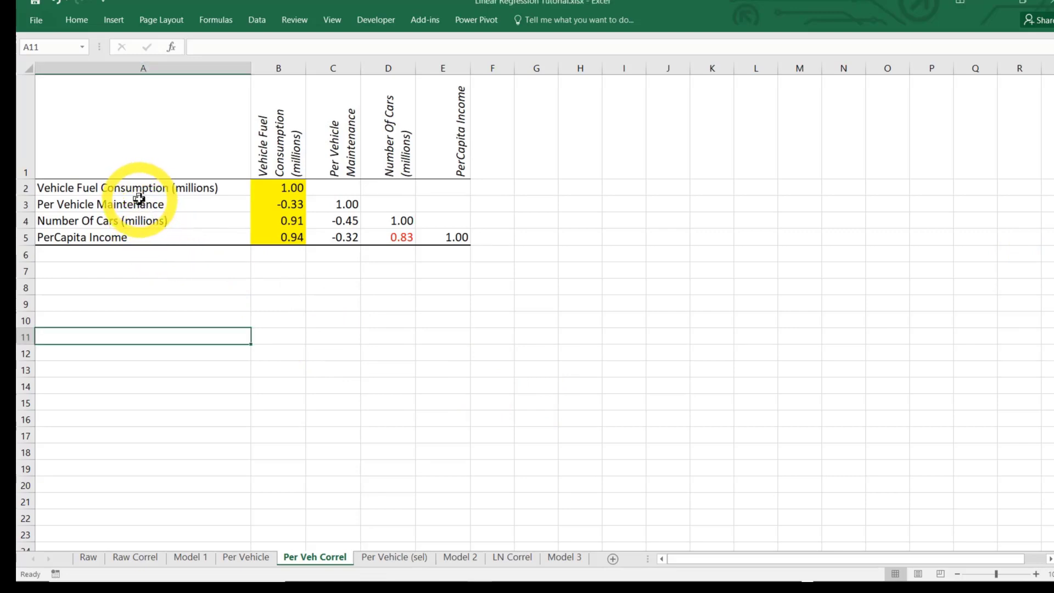
pyautogui.click(139, 201)
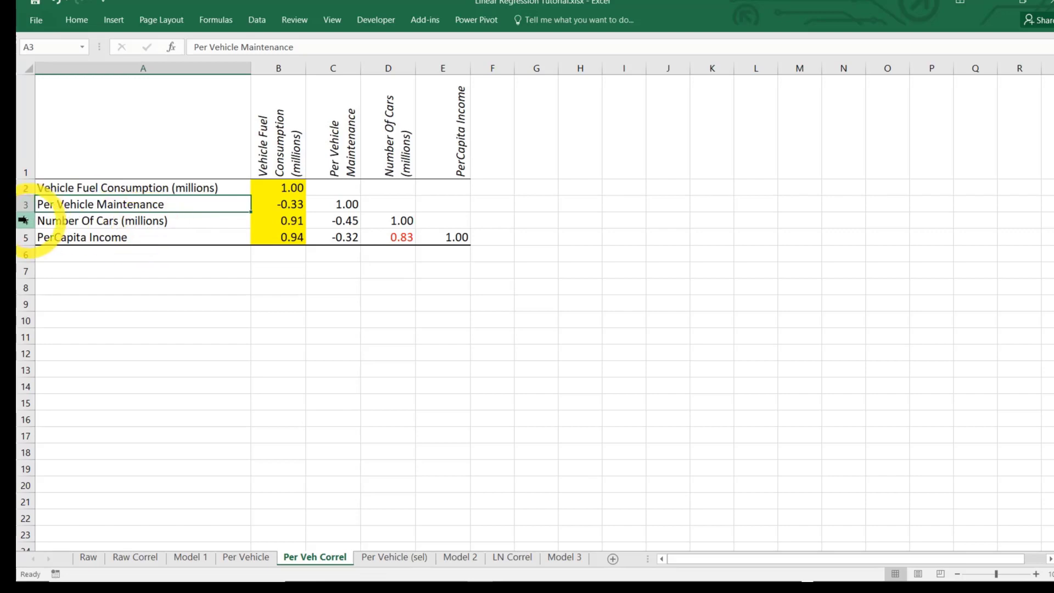
pyautogui.click(398, 242)
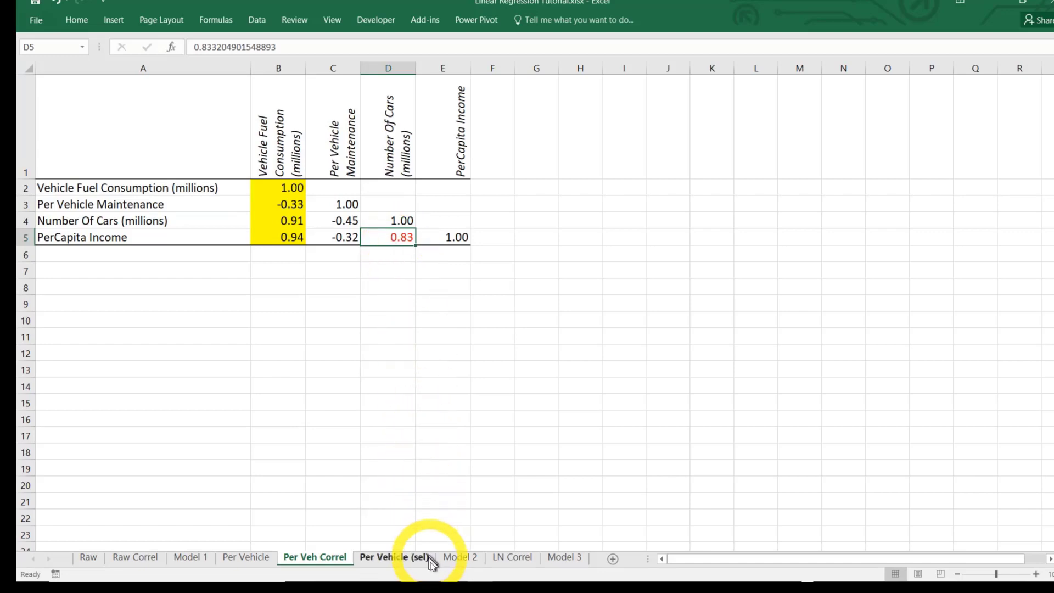
# Review the selected variables on the Per Vehicle (sel) sheet and the Error and Error2 columns on Model 2
pyautogui.click(399, 558)
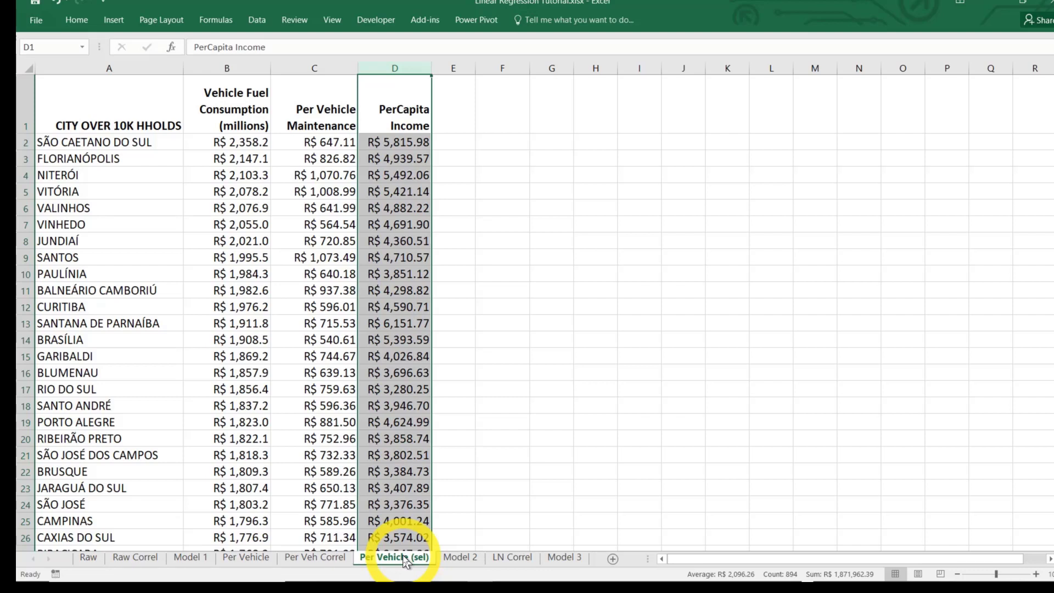
pyautogui.click(454, 559)
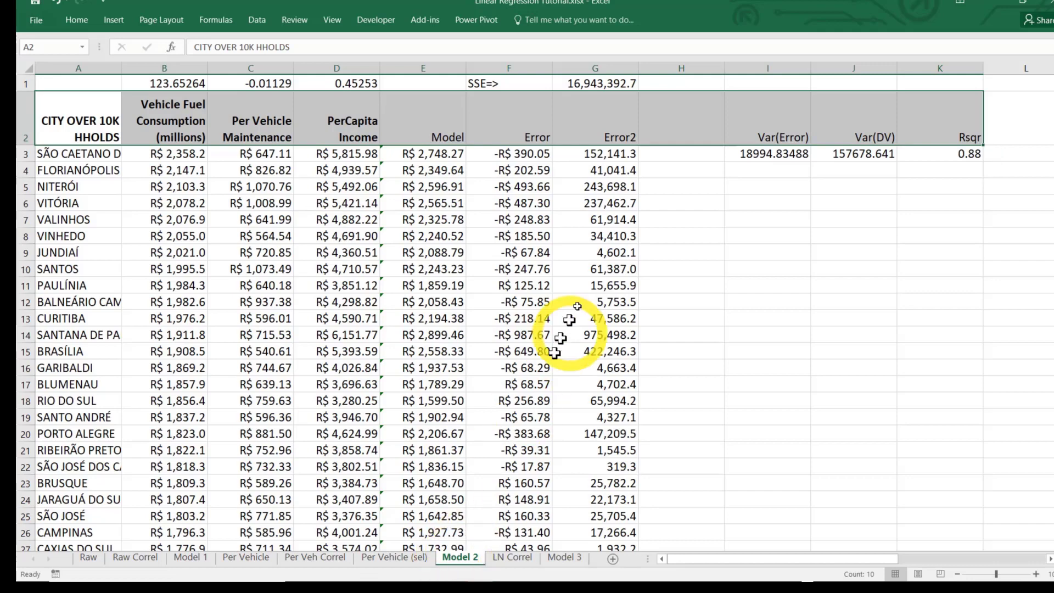
pyautogui.click(537, 132)
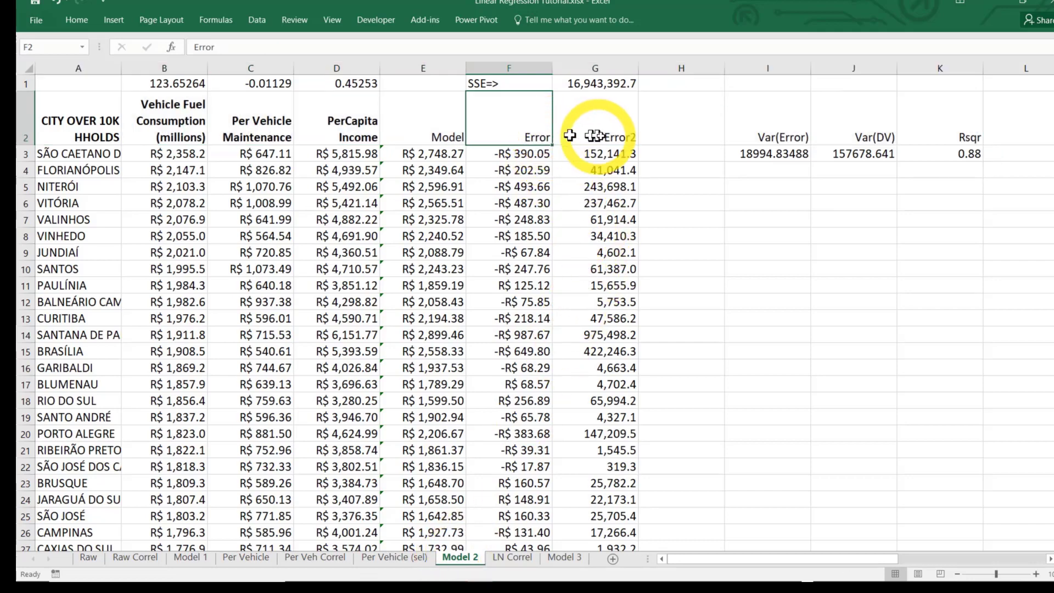
pyautogui.click(607, 135)
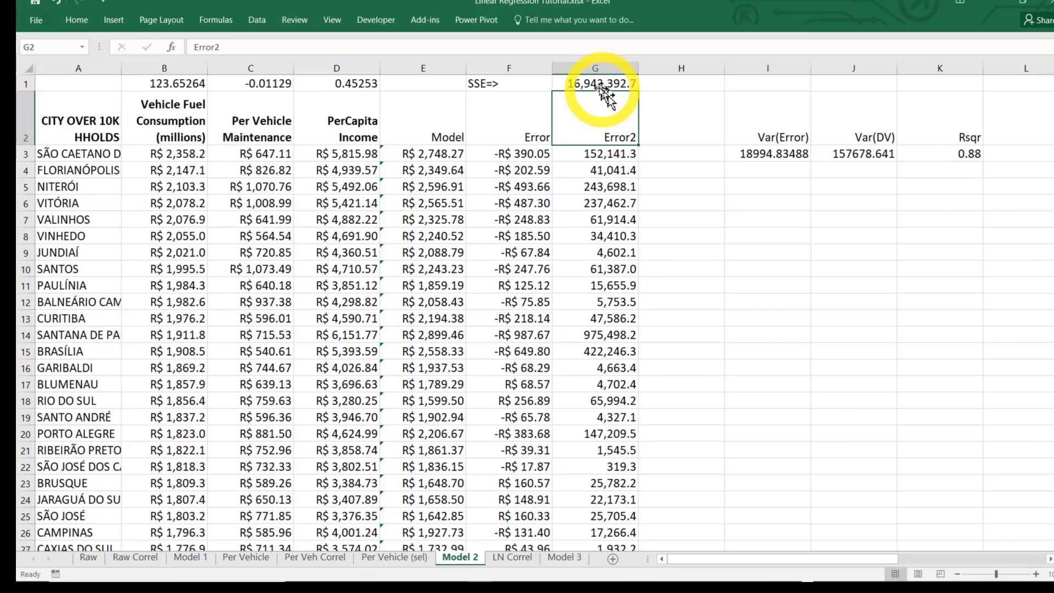
# Examine Model 2's fitted coefficients in B1, C1 and D1, including those for Per Vehicle Maintenance and PerCapita Income
pyautogui.click(176, 82)
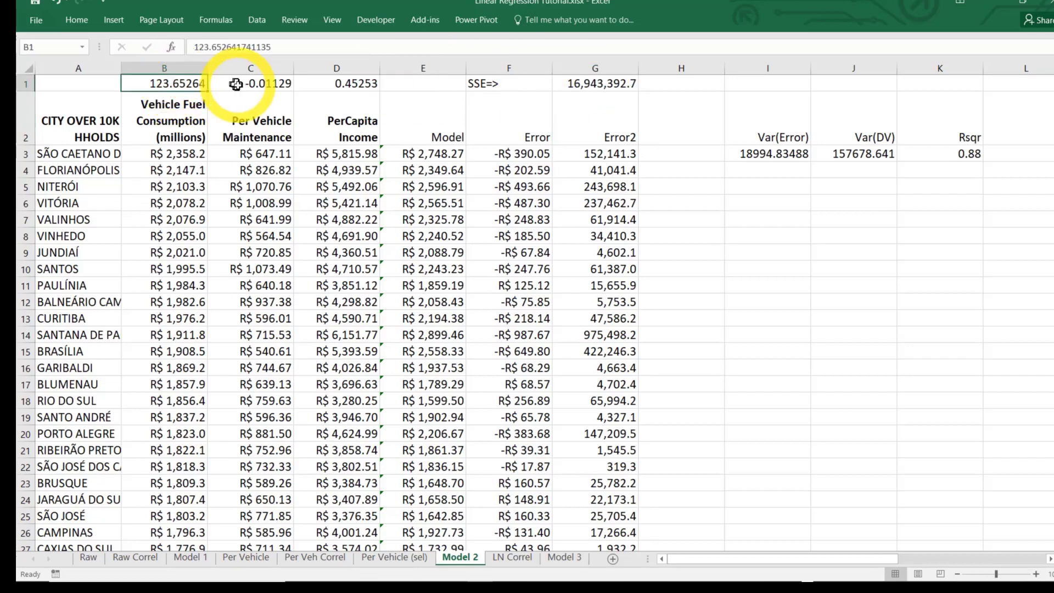
pyautogui.click(259, 83)
pyautogui.click(339, 85)
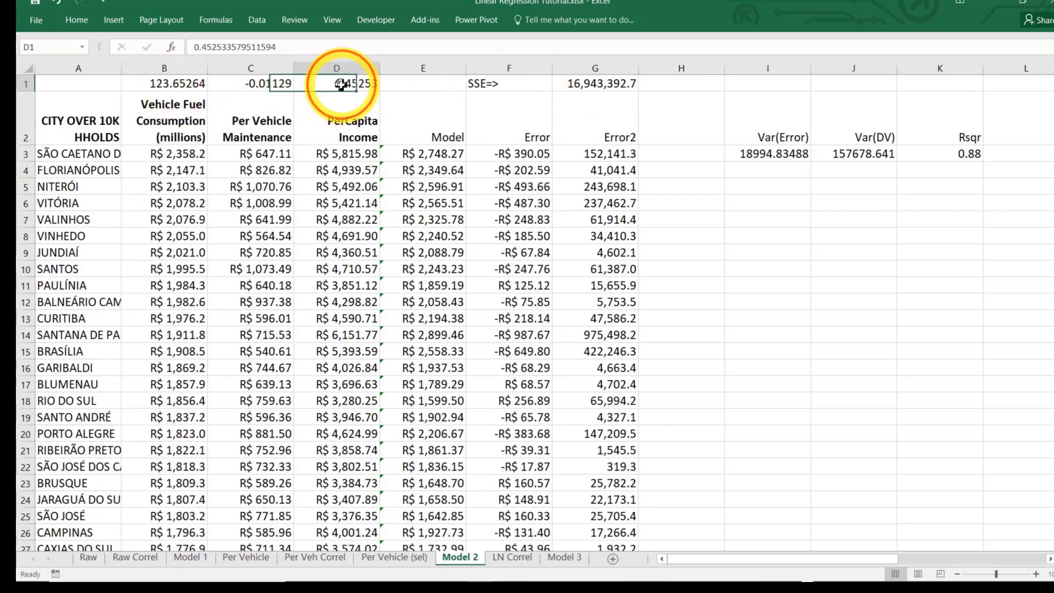
pyautogui.click(268, 83)
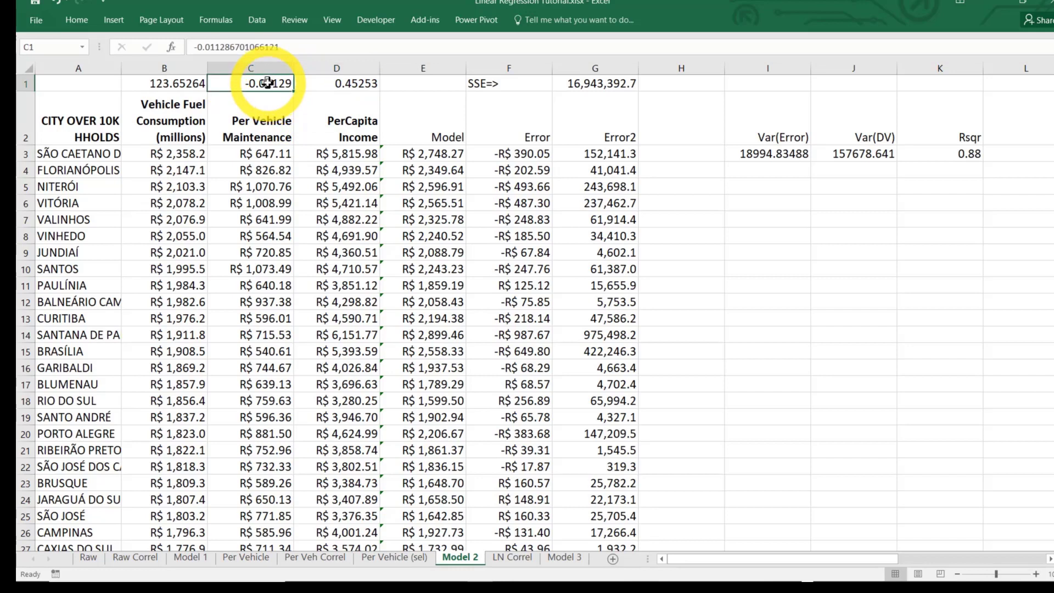
pyautogui.click(343, 82)
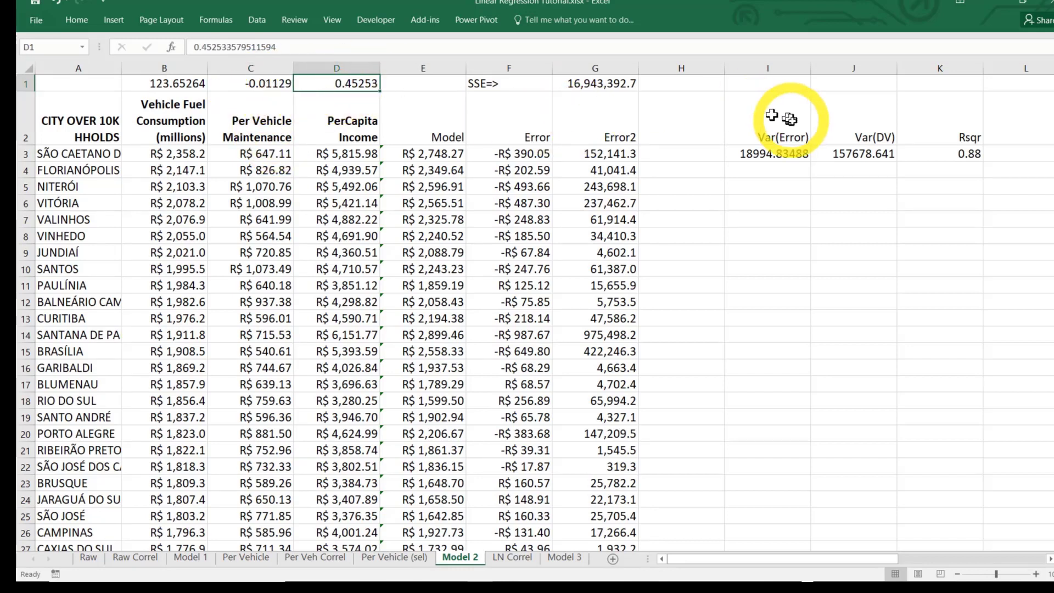
# Compare the R-squared in K3 of Model 2 with the one in L3 of Model 1
pyautogui.click(960, 154)
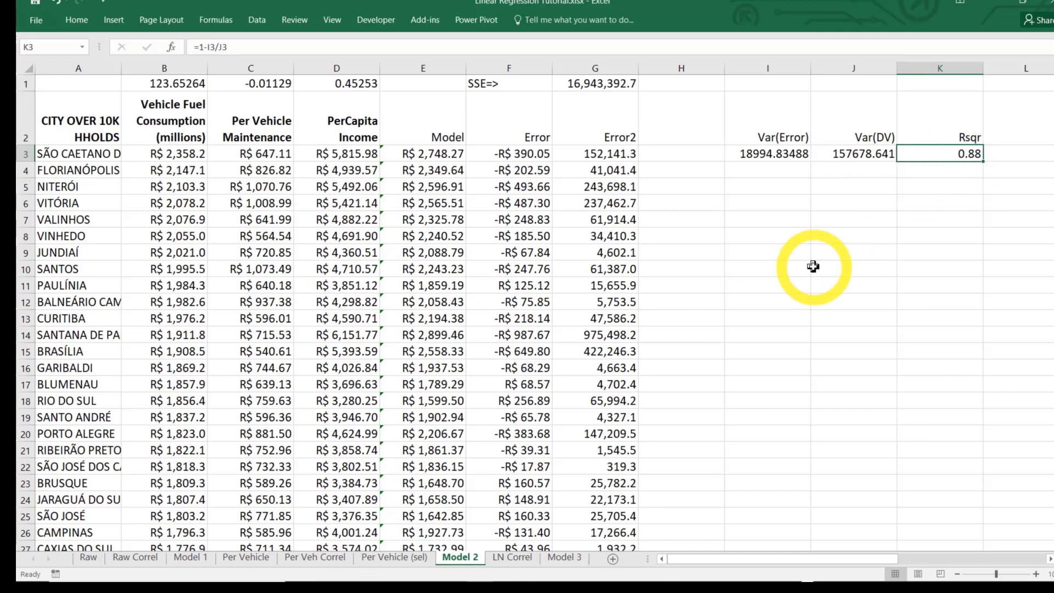
pyautogui.click(193, 558)
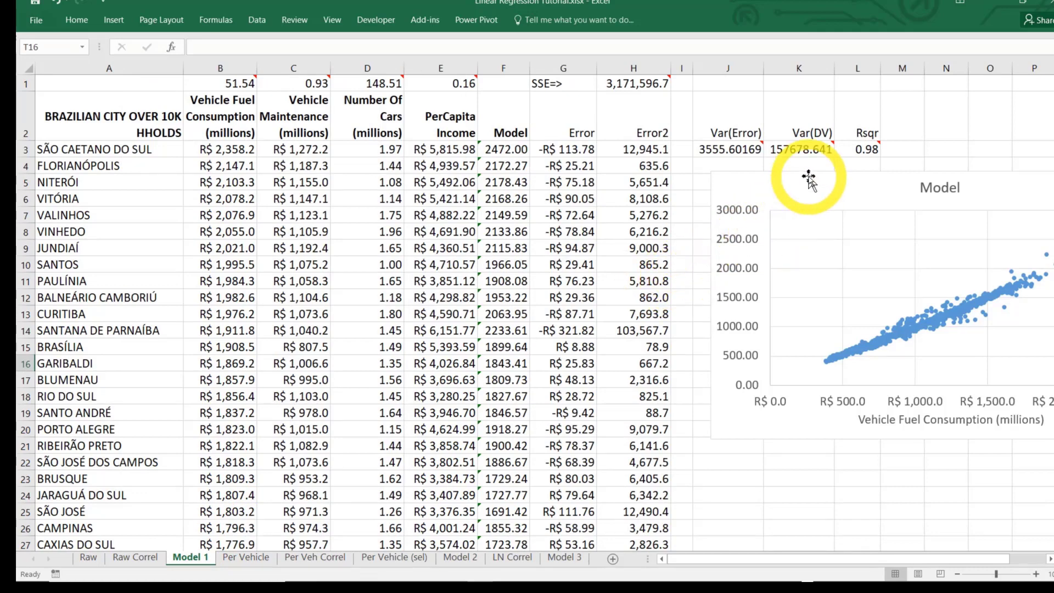
pyautogui.moveTo(864, 147)
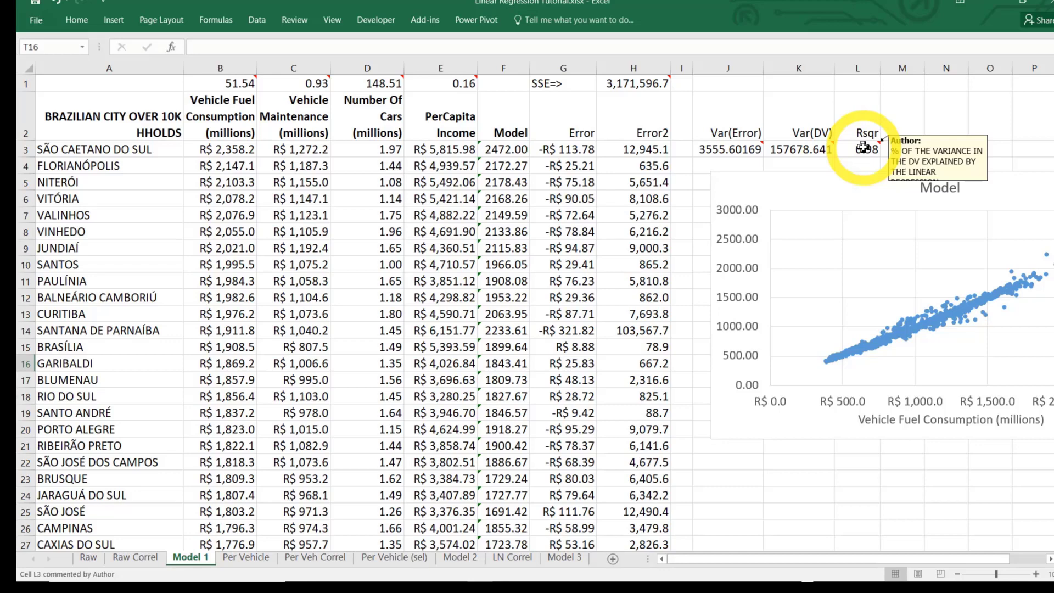
pyautogui.click(460, 558)
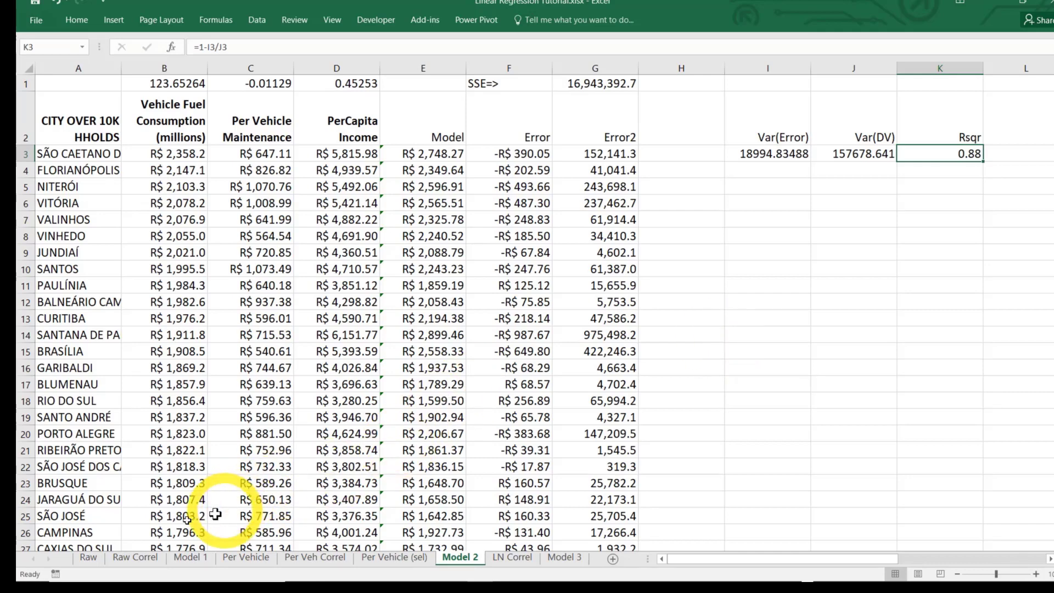
# Start a Stepwise Linear Regression from Kamakura's Analytic Tools on the Raw sheet and proceed through its introductory notices
pyautogui.click(89, 557)
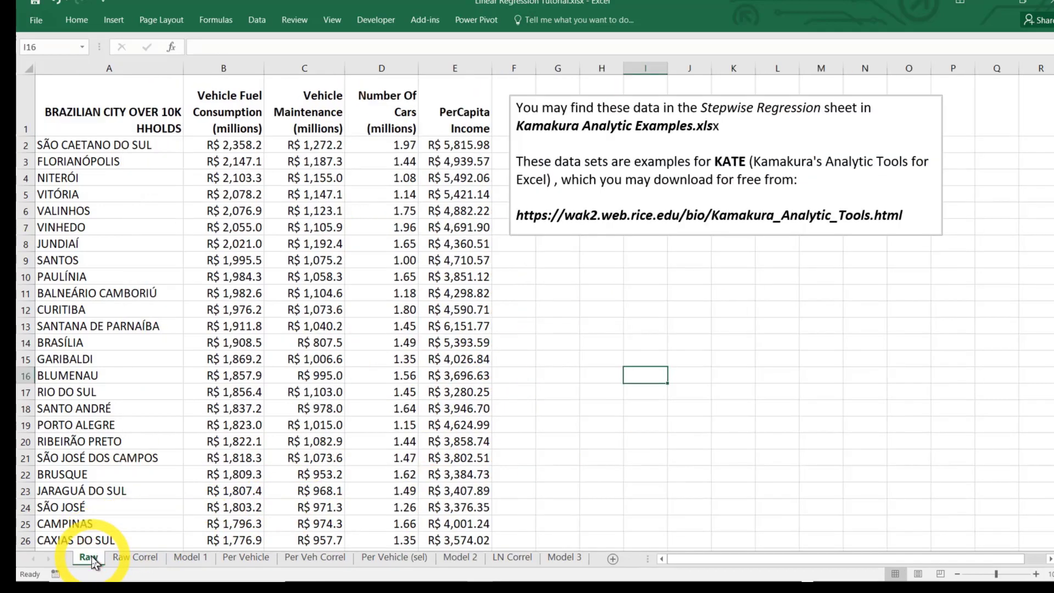
pyautogui.click(431, 25)
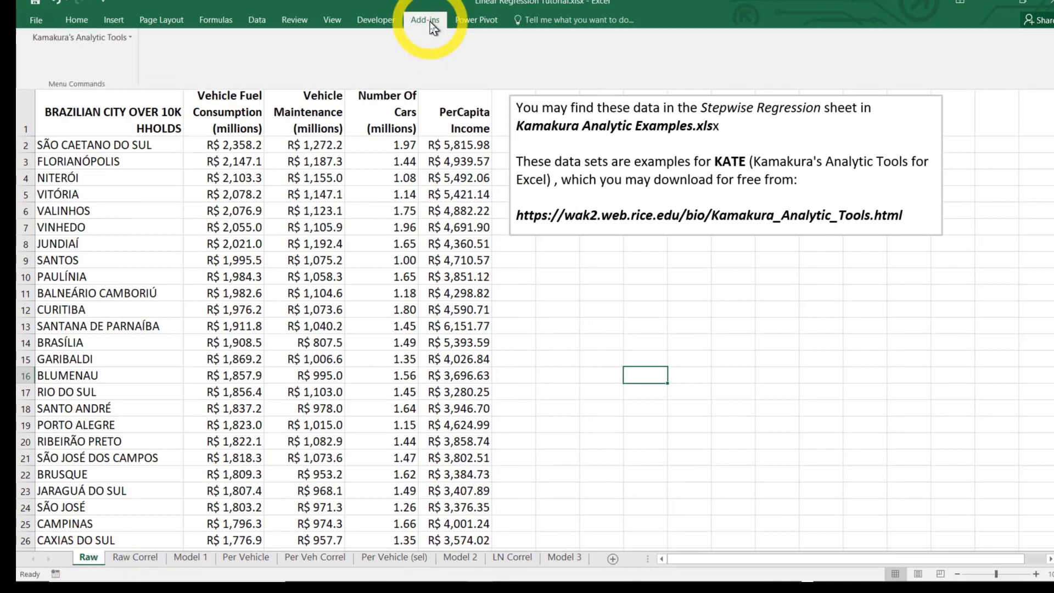
pyautogui.click(112, 37)
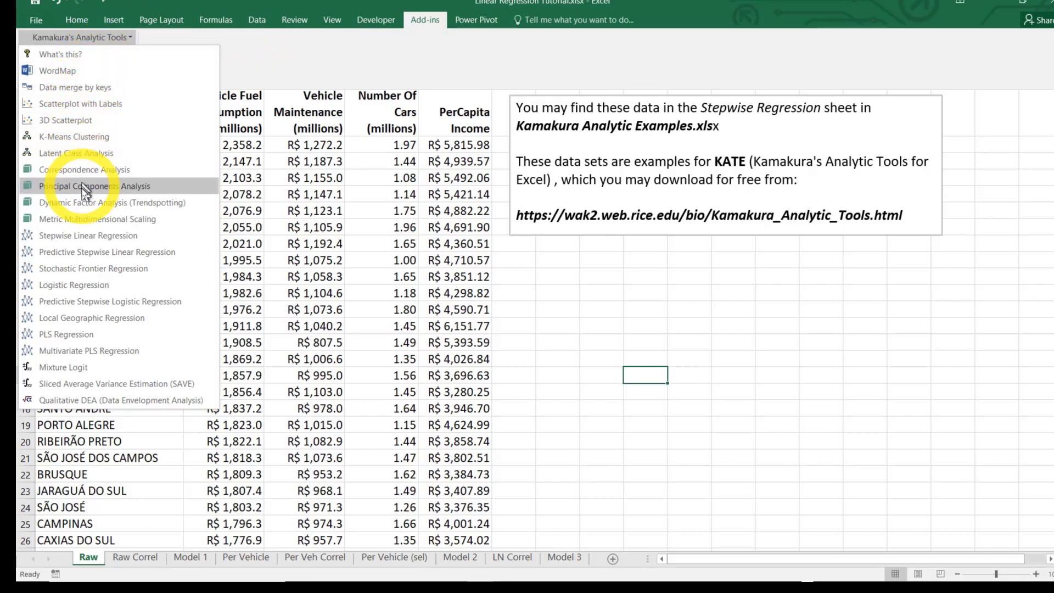
pyautogui.click(83, 237)
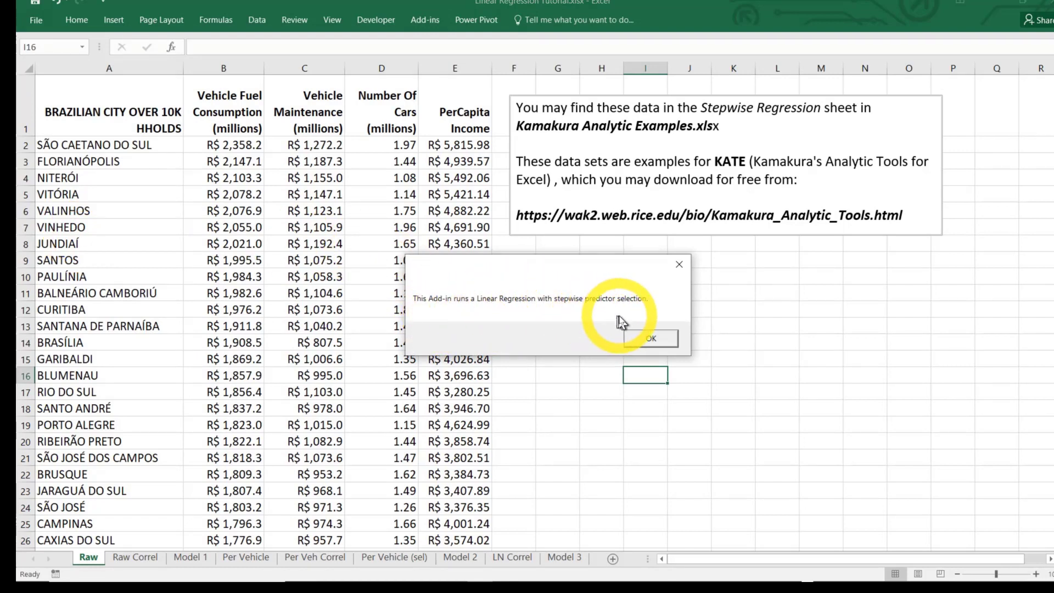
pyautogui.click(650, 340)
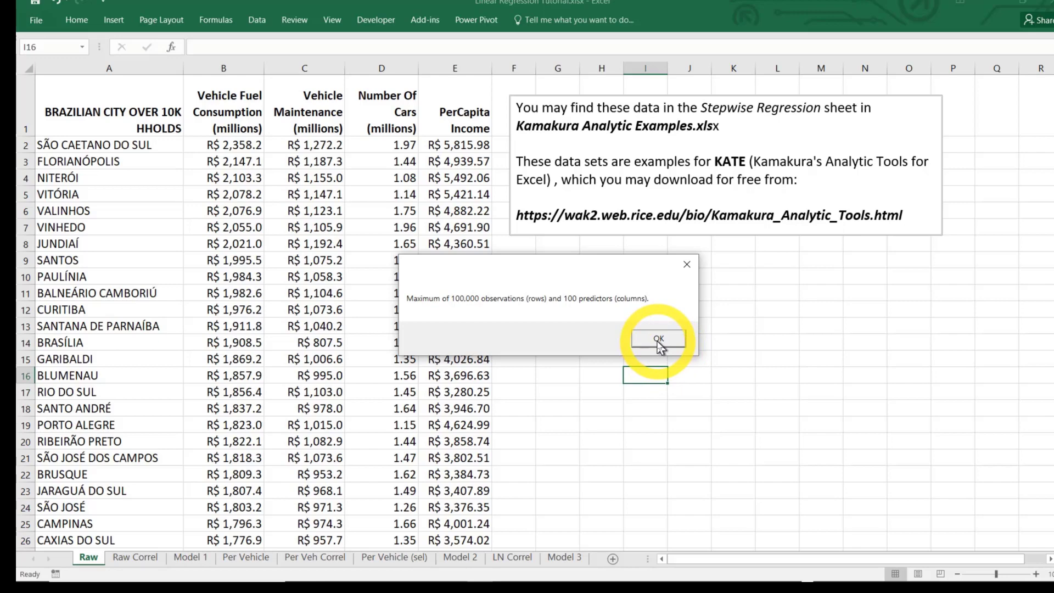
pyautogui.click(659, 340)
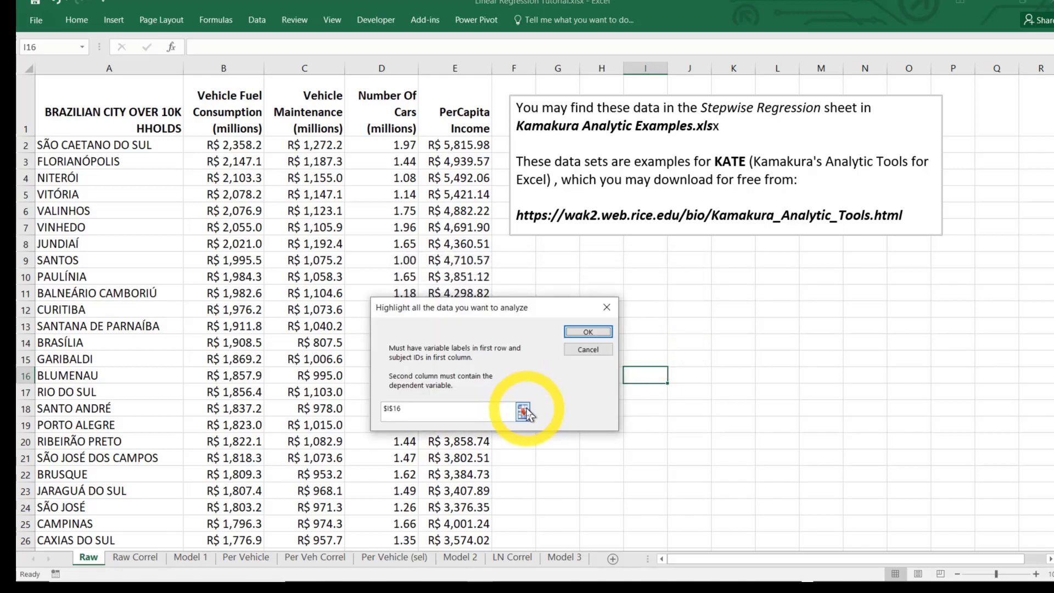
# Specify A1:E894 of the Raw sheet, labels and city names included, as the data to analyze
pyautogui.click(592, 471)
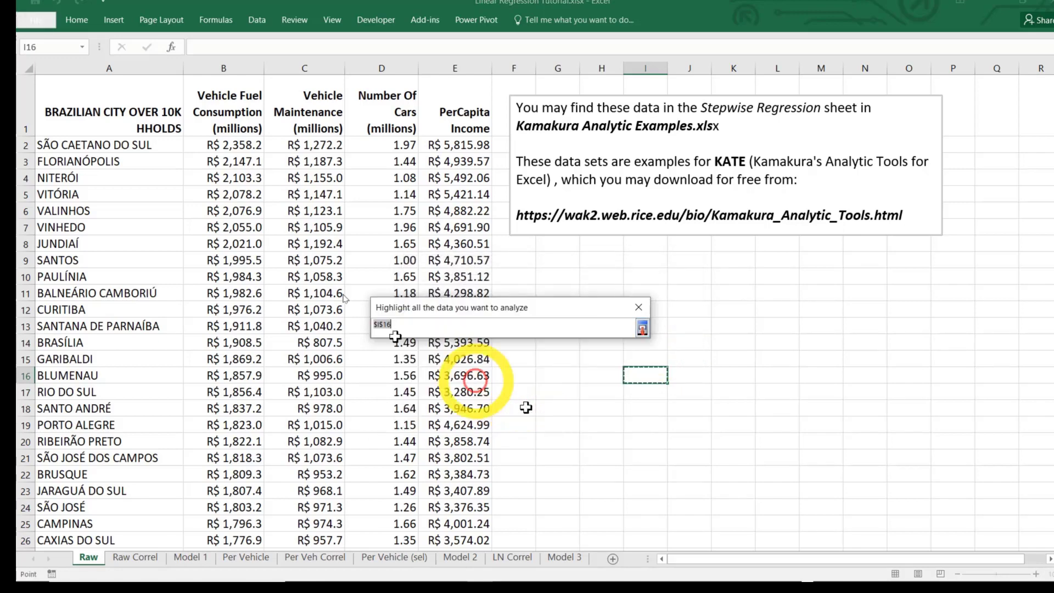
pyautogui.click(134, 114)
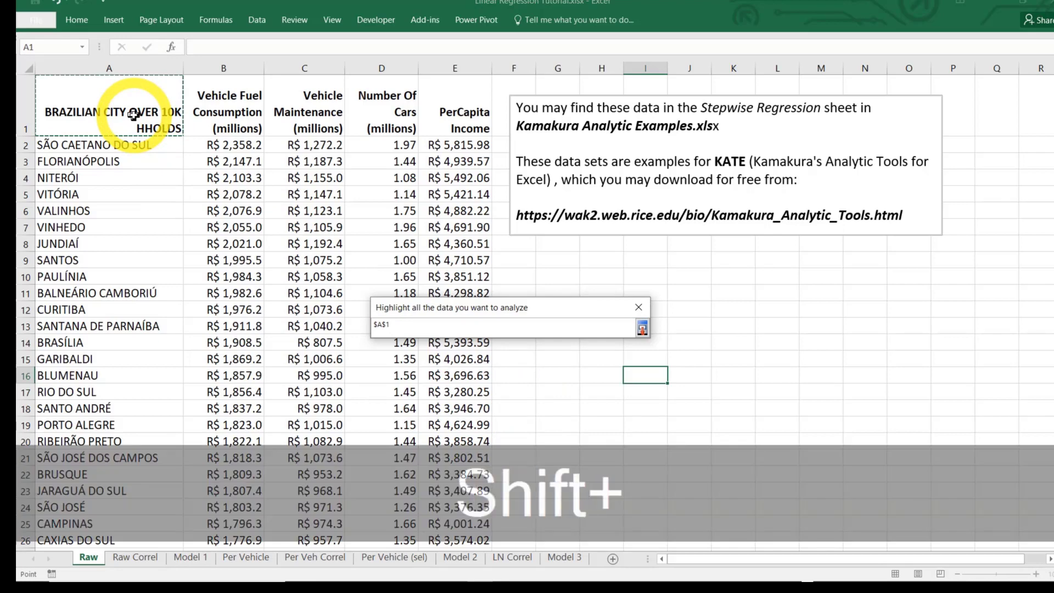
pyautogui.hotkey('shift', 'End')
pyautogui.hotkey('shift', 'Down')
pyautogui.hotkey('shift', 'Right')
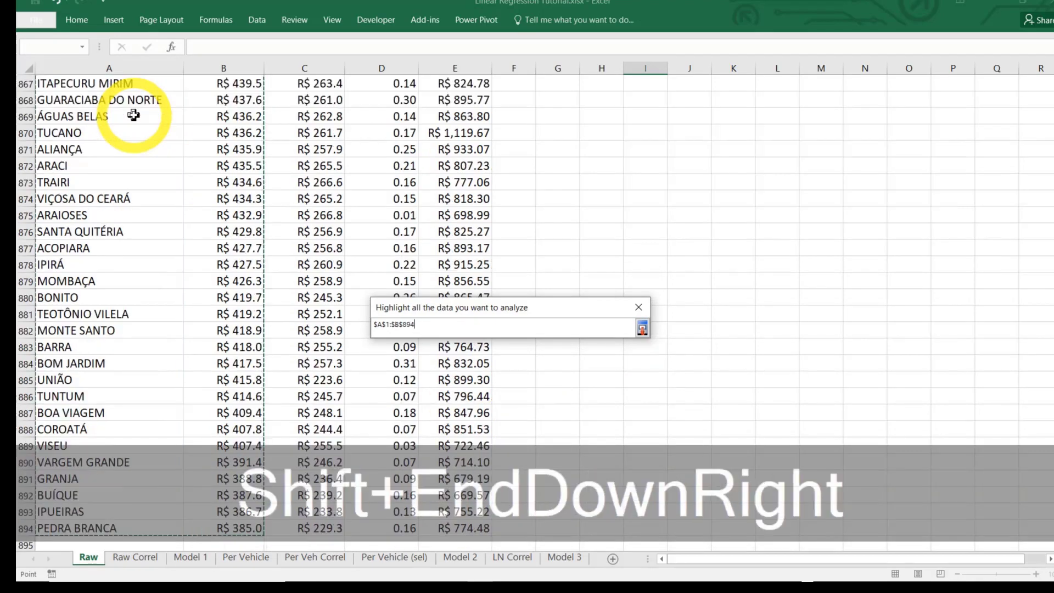
pyautogui.hotkey('shift', 'Right')
pyautogui.hotkey('shift', 'Right')
pyautogui.hotkey('shift', 'Right')
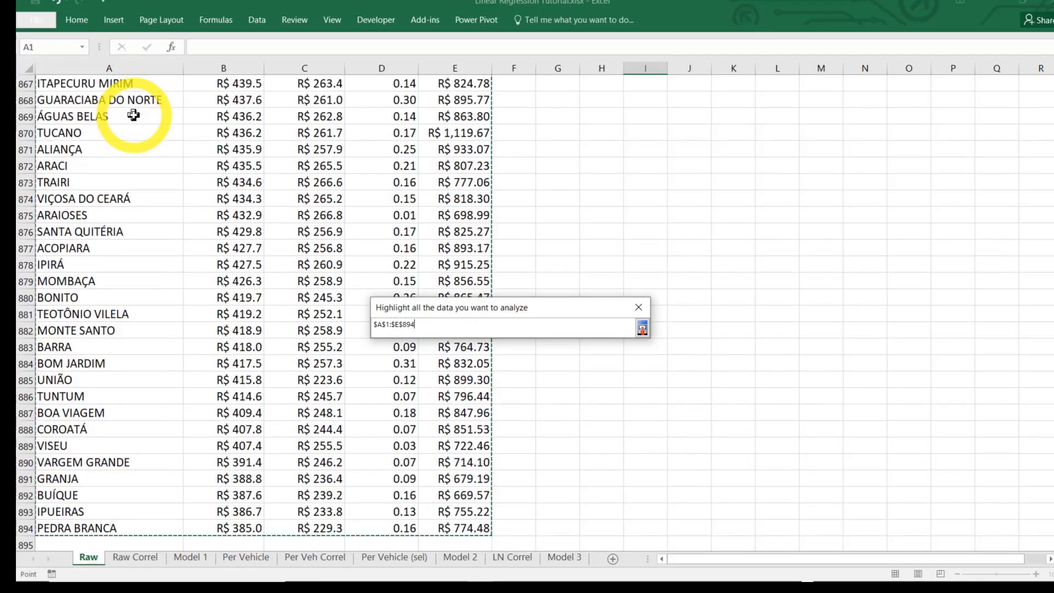
pyautogui.press('Return')
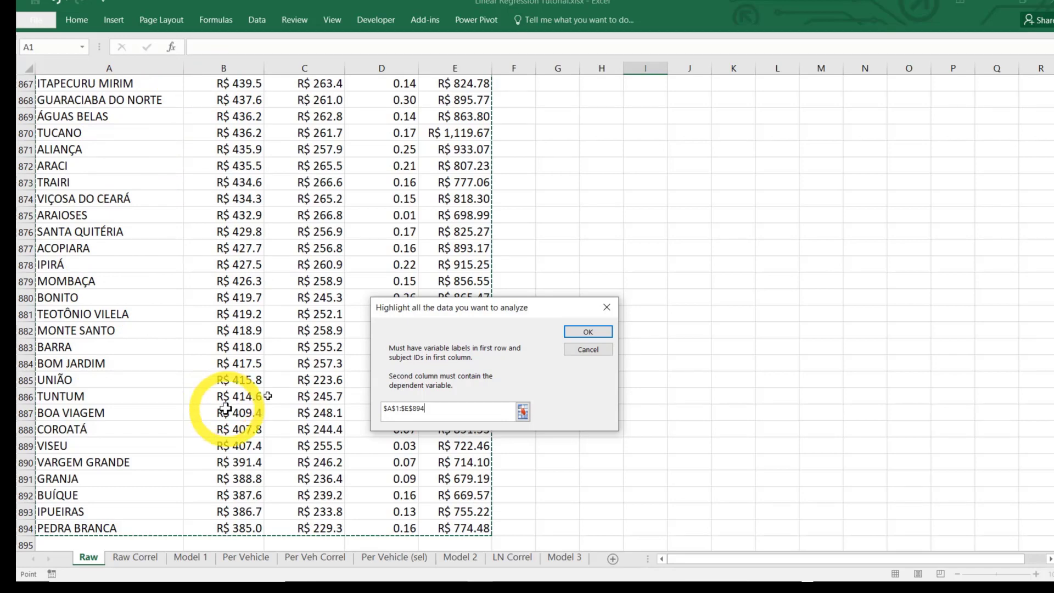
# Run the stepwise regression with the default parameters and a validation hold-out portion of 0.3
pyautogui.click(601, 332)
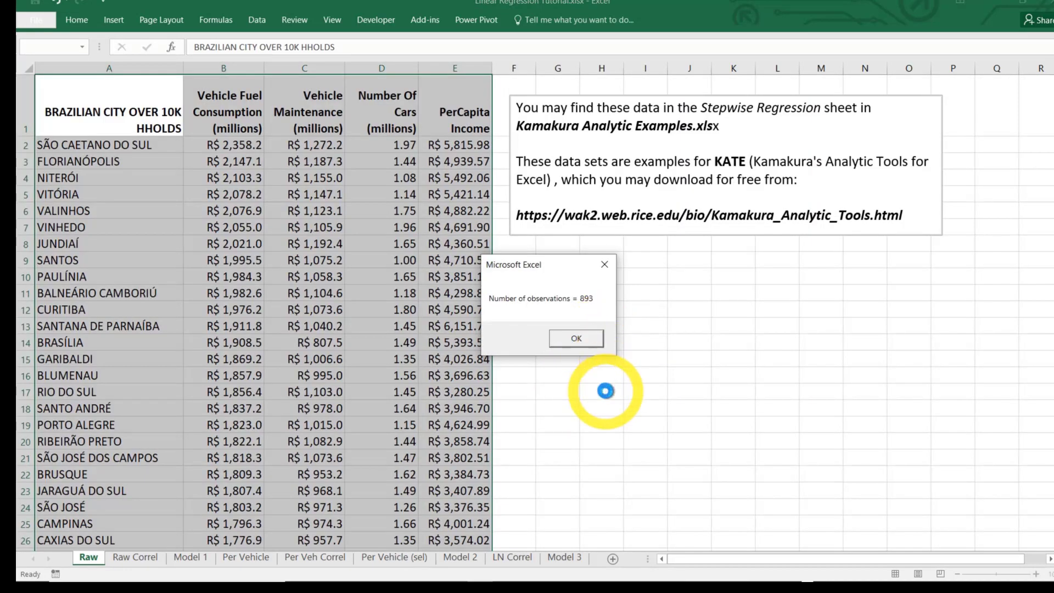
pyautogui.click(581, 339)
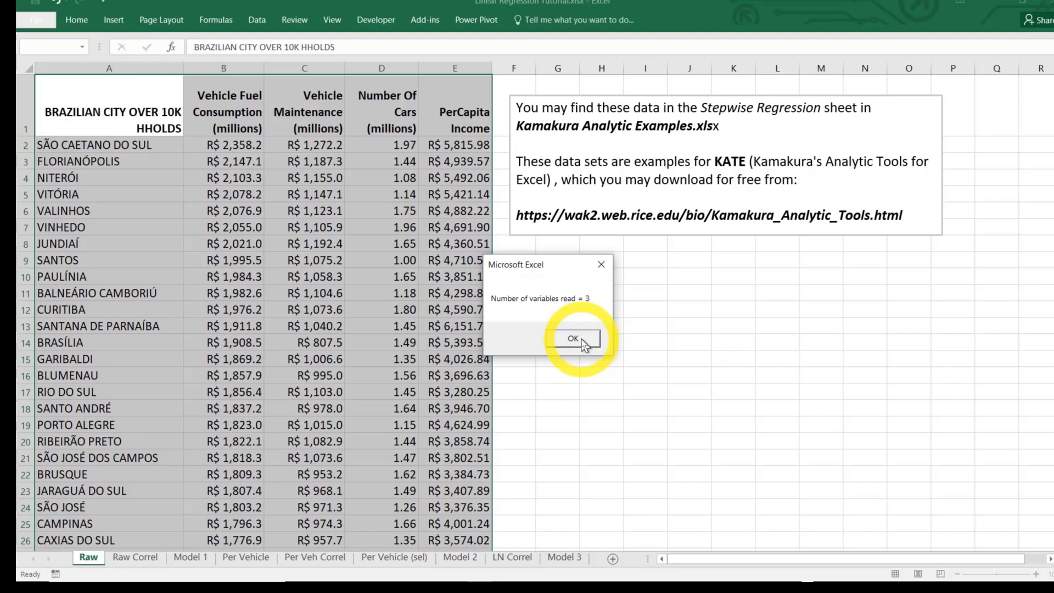
pyautogui.click(584, 343)
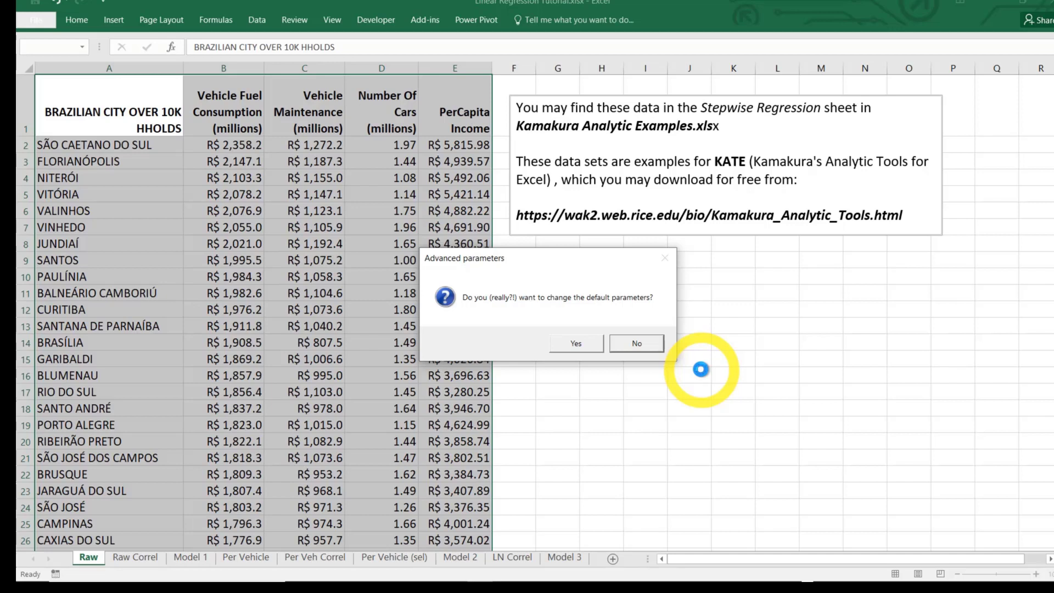
pyautogui.click(659, 345)
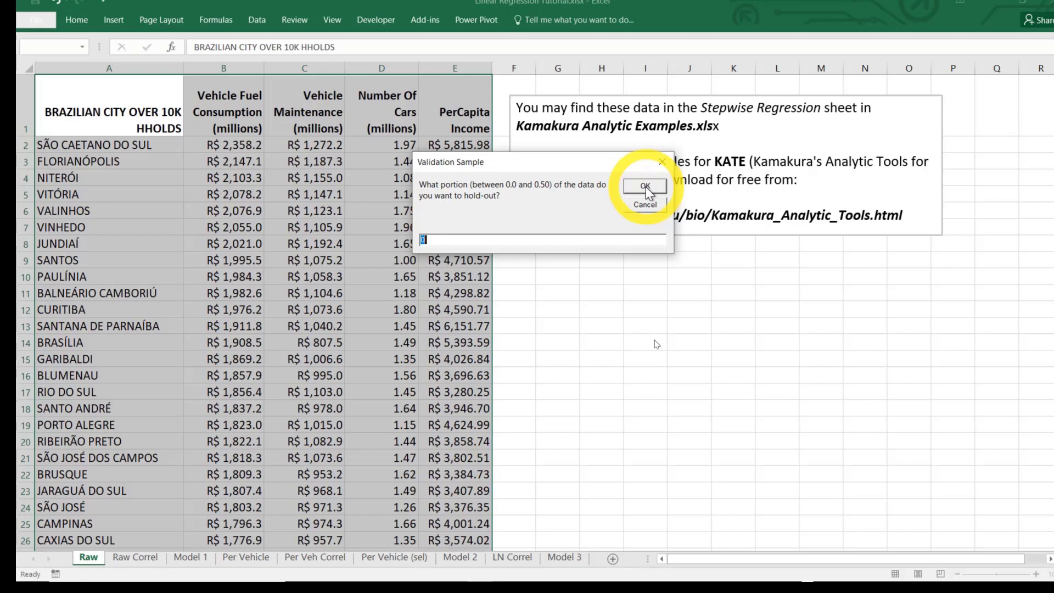
pyautogui.write('3')
pyautogui.click(645, 185)
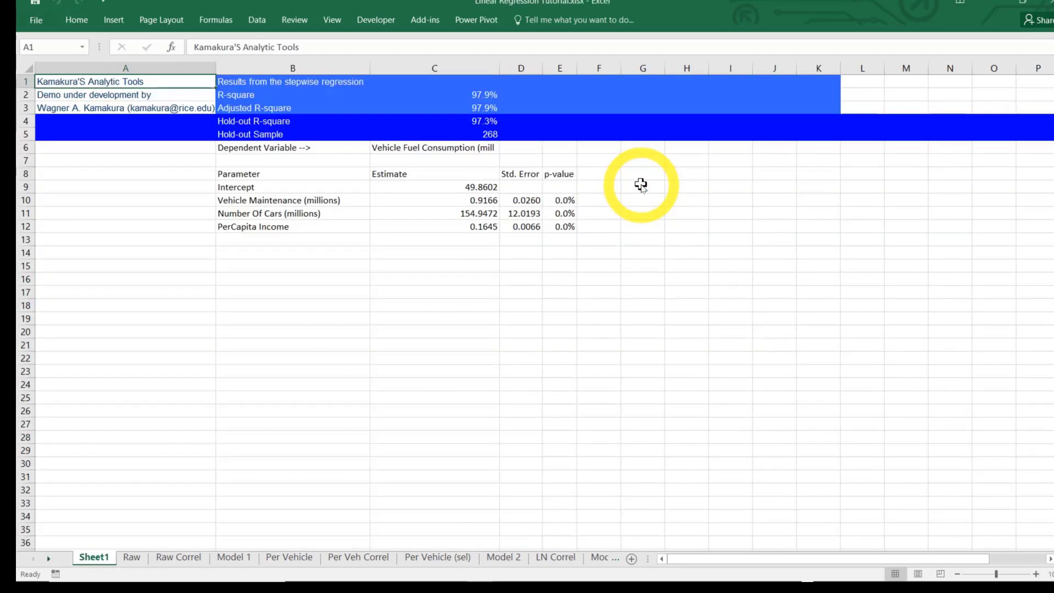
# Examine the stepwise results for Vehicle Maintenance, Number Of Cars and PerCapita Income on Sheet1
pyautogui.click(317, 201)
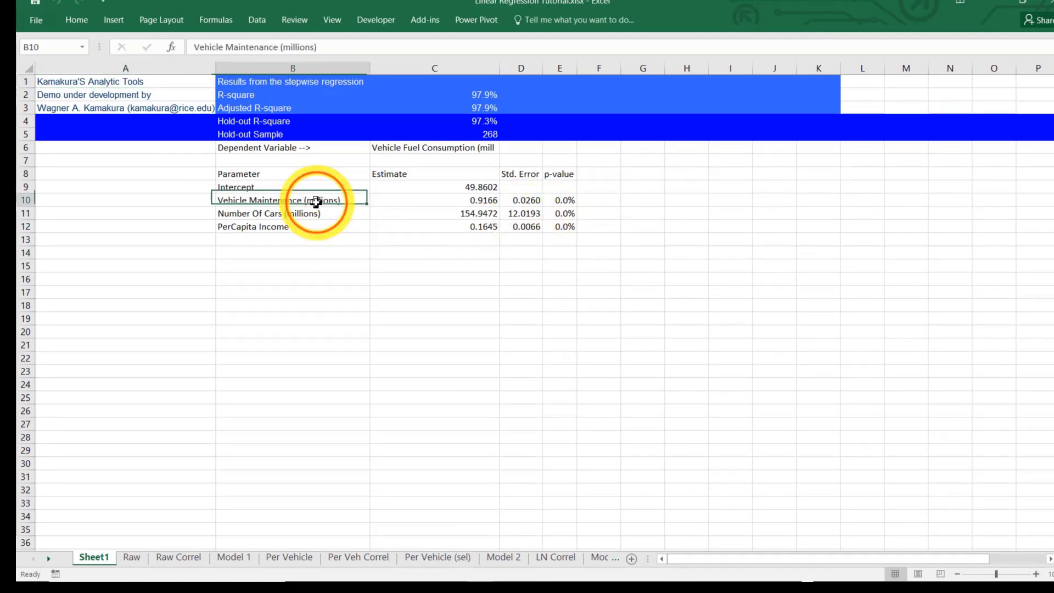
pyautogui.click(308, 214)
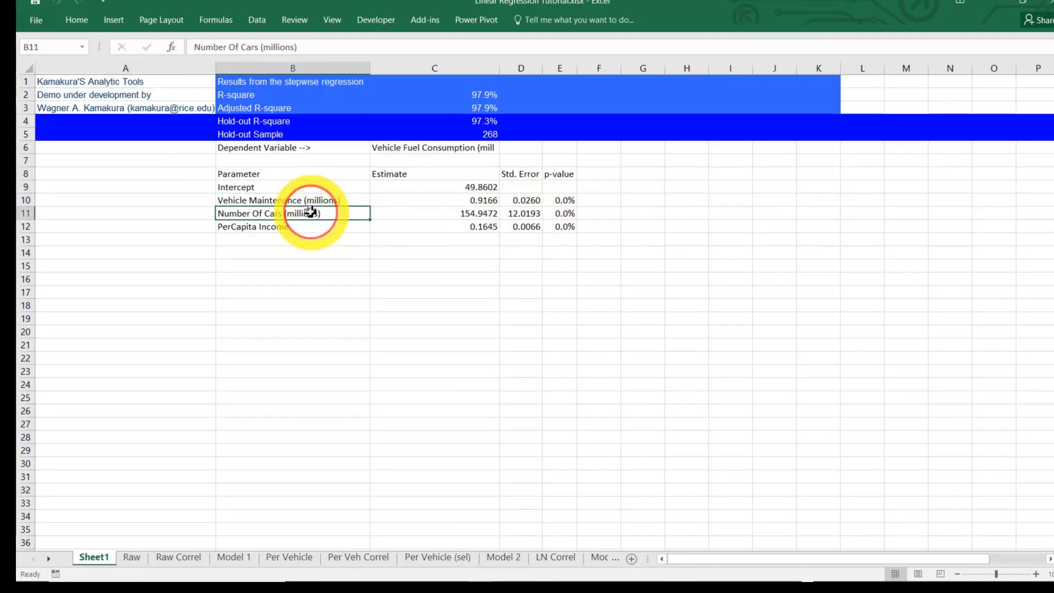
pyautogui.click(286, 226)
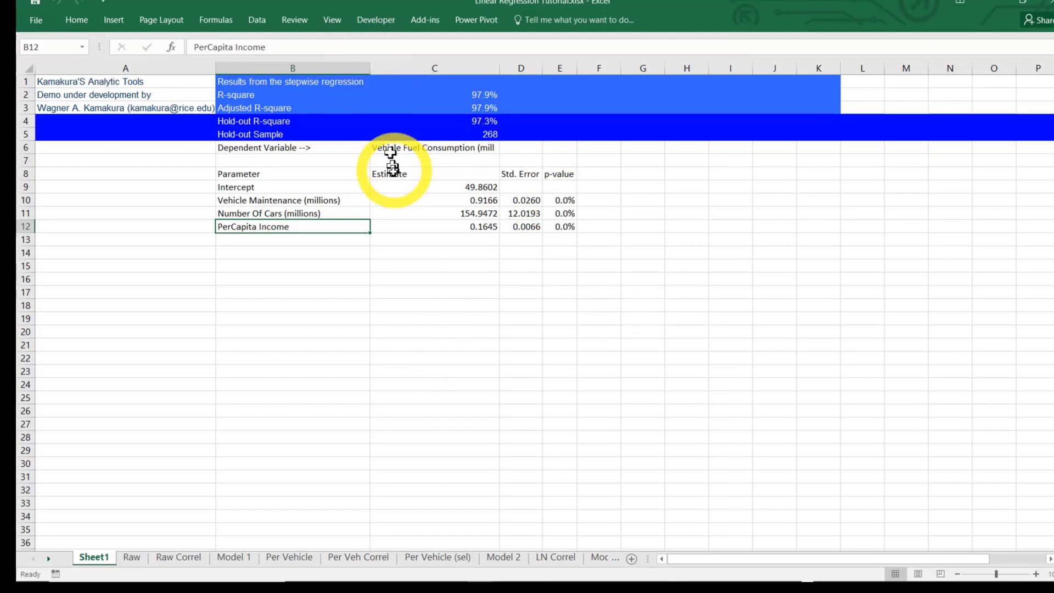
# Review Model 2's coefficients in B1:D1 and the squared-error formula in G3
pyautogui.click(504, 557)
pyautogui.scroll(3, 593, 472)
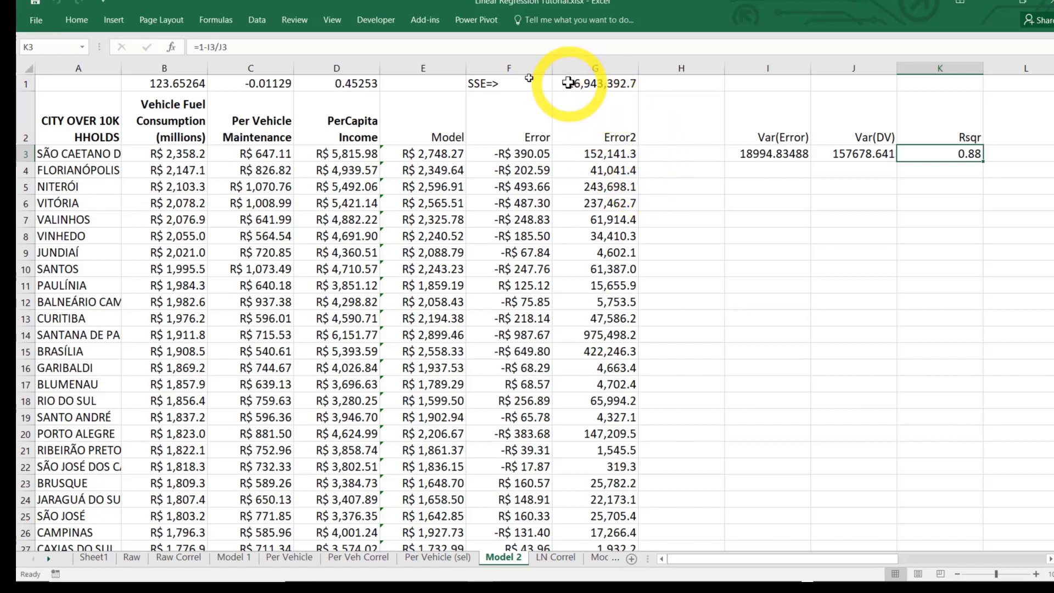
pyautogui.moveTo(177, 83); pyautogui.dragTo(365, 83)
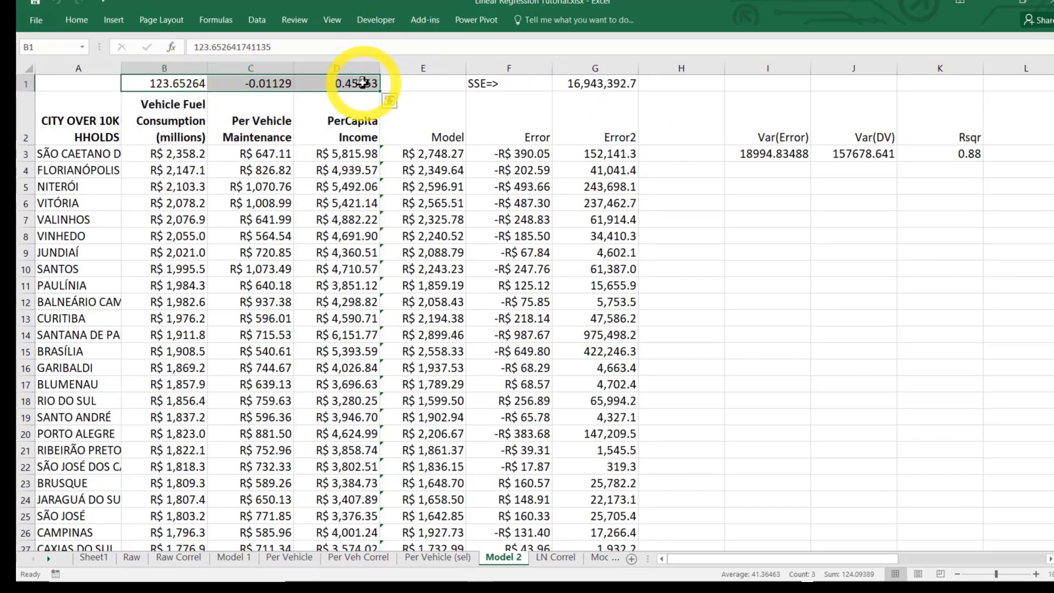
pyautogui.click(615, 156)
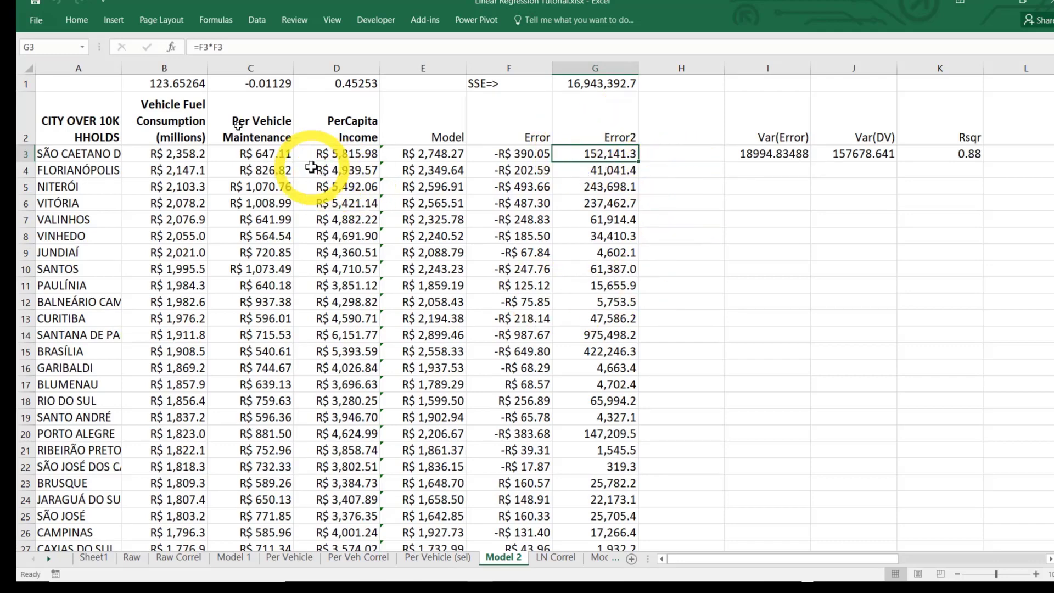
# Look over the Vehicle Fuel Consumption, Per Vehicle Maintenance and PerCapita Income columns in Model 2's first rows
pyautogui.press('alt')
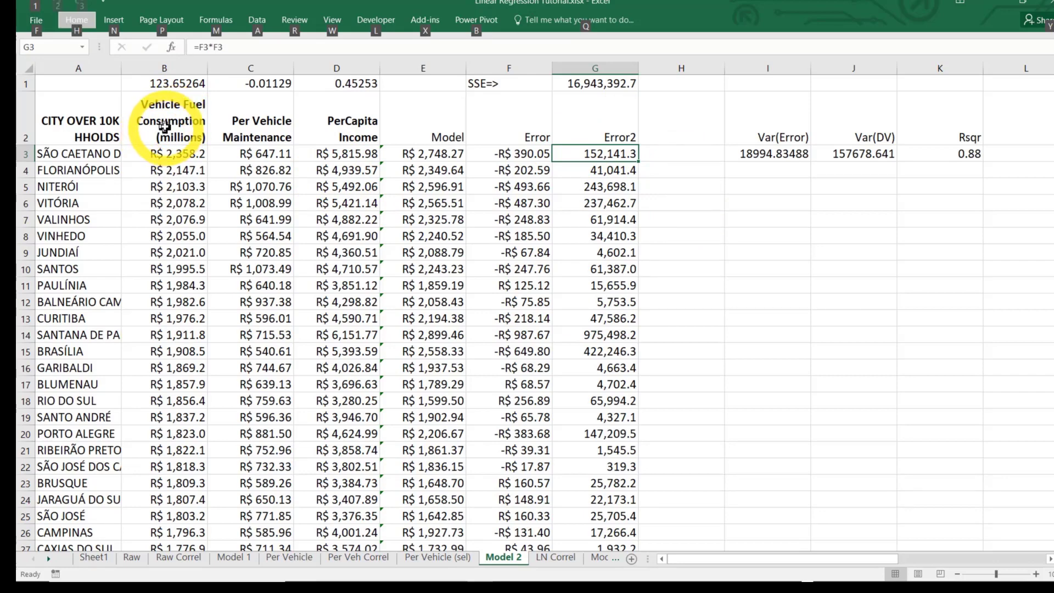
pyautogui.click(165, 123)
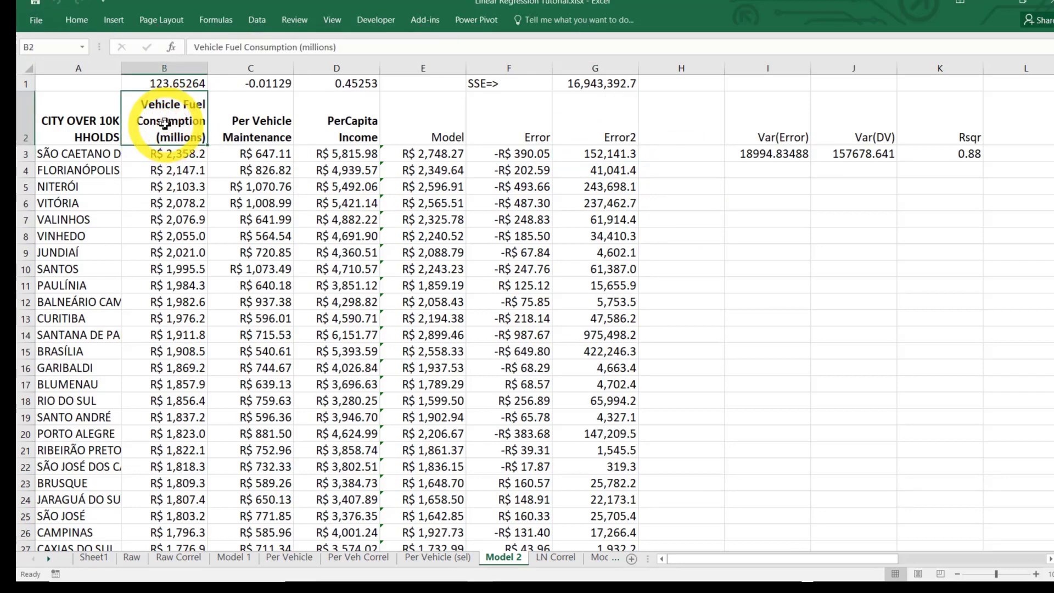
pyautogui.press('Right')
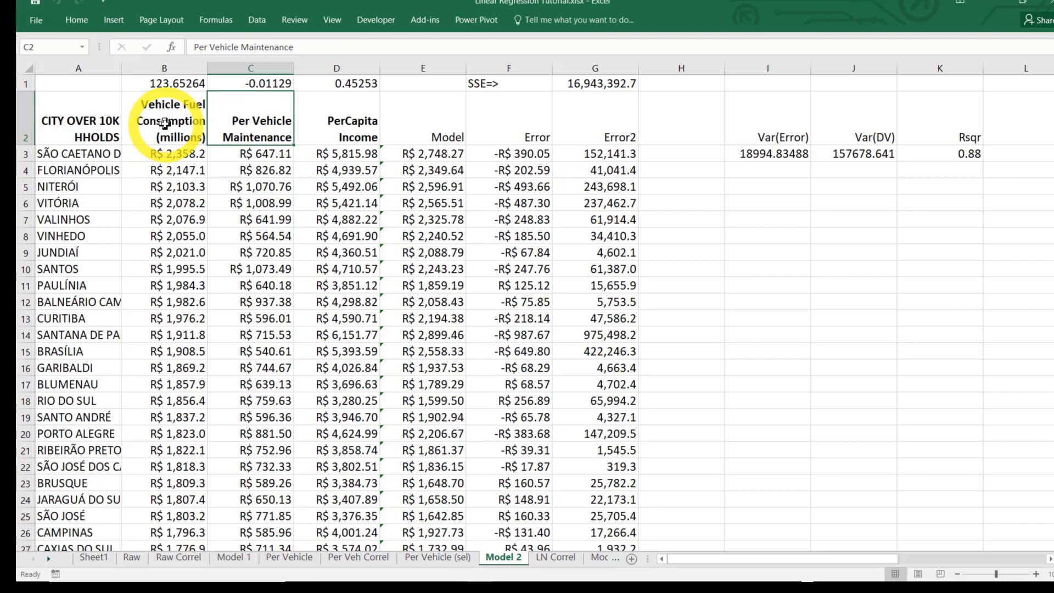
pyautogui.press('Down')
pyautogui.press('Left')
pyautogui.press('Left')
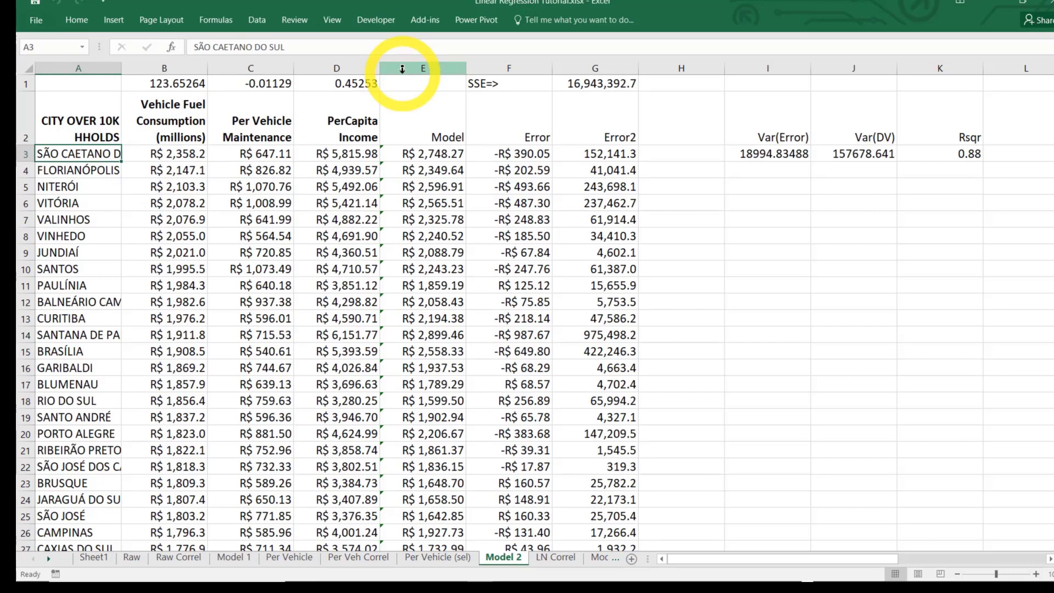
pyautogui.press('Right')
pyautogui.press('Right')
pyautogui.press('Right')
pyautogui.press('Right')
pyautogui.press('Right')
pyautogui.press('Right')
pyautogui.press('Down')
pyautogui.press('Left')
pyautogui.press('Left')
pyautogui.press('Left')
pyautogui.press('Left')
pyautogui.press('Left')
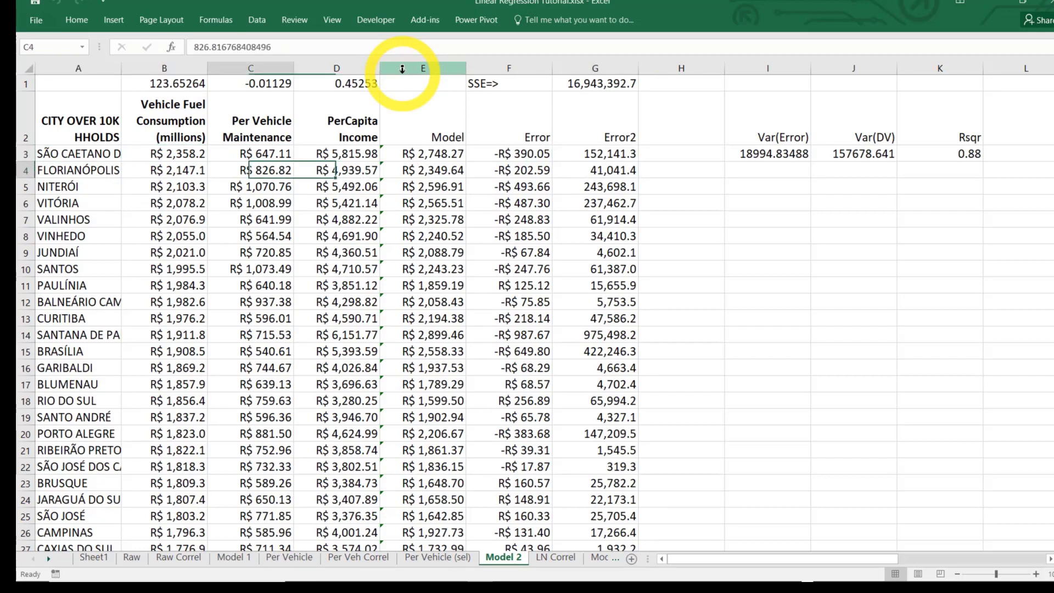
# Look down Model 2's Vehicle Fuel Consumption column to about row 92 and return to B1
pyautogui.press('Down')
pyautogui.press('Down')
pyautogui.press('Down')
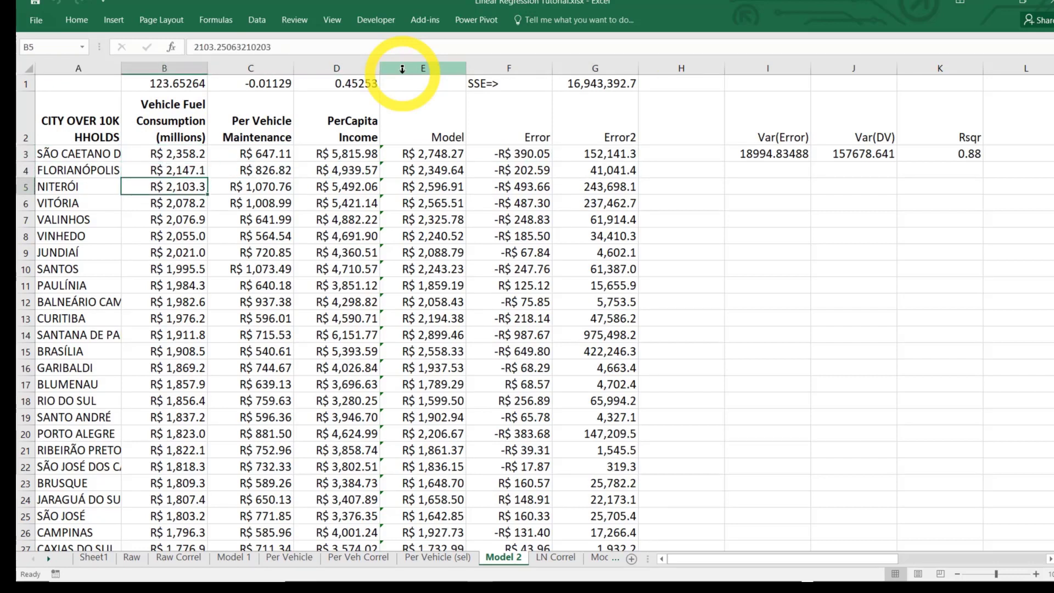
pyautogui.press('Down')
pyautogui.press('Down')
pyautogui.press('Down')
pyautogui.press('Down')
pyautogui.press('Down')
pyautogui.press('Down')
pyautogui.press('Down')
pyautogui.press('Down')
pyautogui.press('Down')
pyautogui.press('Down')
pyautogui.press('Down')
pyautogui.press('Down')
pyautogui.press('Down')
pyautogui.press('Down')
pyautogui.press('Down')
pyautogui.press('Down')
pyautogui.press('Down')
pyautogui.press('Down')
pyautogui.press('Down')
pyautogui.press('Down')
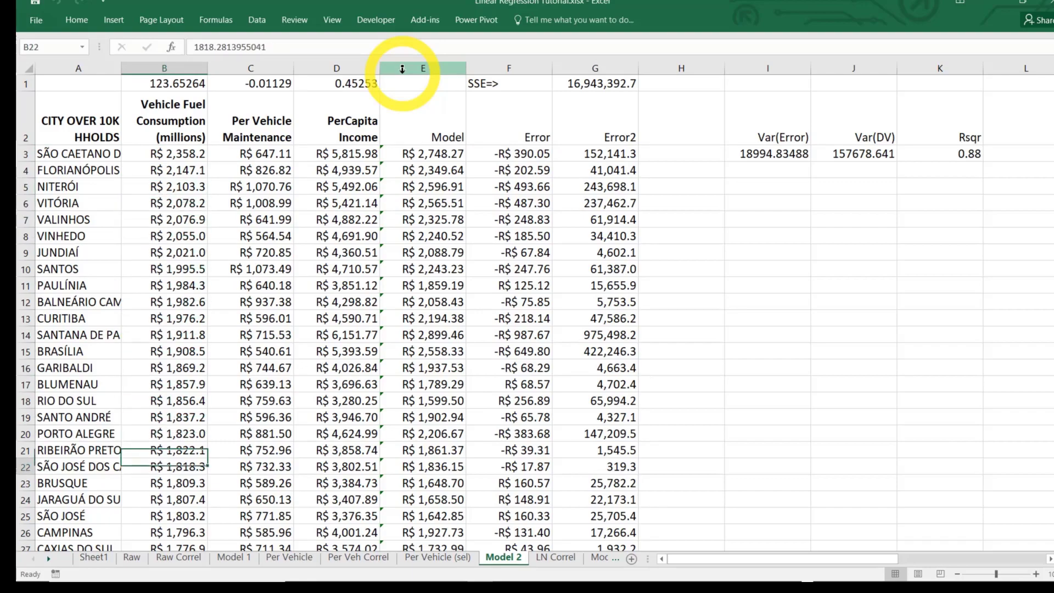
pyautogui.press('Down')
pyautogui.press('Down')
pyautogui.press('Down')
pyautogui.press('Down')
pyautogui.press('Down')
pyautogui.press('Down')
pyautogui.press('Down')
pyautogui.press('Down')
pyautogui.press('Down')
pyautogui.press('Down')
pyautogui.press('Down')
pyautogui.press('Down')
pyautogui.press('Down')
pyautogui.press('Down')
pyautogui.press('Down')
pyautogui.press('Down')
pyautogui.press('Down')
pyautogui.press('Down')
pyautogui.press('Down')
pyautogui.press('Down')
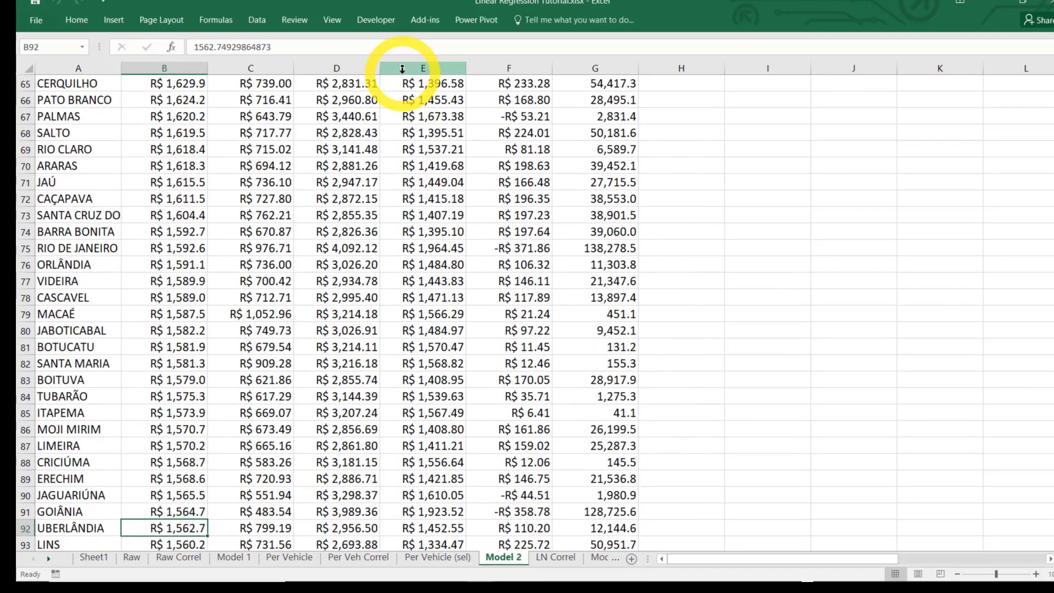
pyautogui.press('Up')
pyautogui.press('Up')
pyautogui.press('Up')
pyautogui.press('Up')
pyautogui.press('Up')
pyautogui.press('Up')
pyautogui.press('Up')
pyautogui.press('Up')
pyautogui.press('Up')
pyautogui.press('Up')
pyautogui.press('Up')
pyautogui.press('Up')
pyautogui.press('Up')
pyautogui.press('Up')
pyautogui.press('Up')
pyautogui.press('Up')
pyautogui.press('Up')
pyautogui.press('Up')
pyautogui.press('Up')
pyautogui.press('Up')
pyautogui.press('Up')
pyautogui.press('Up')
pyautogui.press('Up')
pyautogui.press('Up')
pyautogui.press('Up')
pyautogui.press('Up')
pyautogui.press('Up')
pyautogui.press('Up')
pyautogui.press('Up')
pyautogui.press('Up')
pyautogui.press('Up')
pyautogui.press('Up')
pyautogui.press('Up')
pyautogui.press('Up')
pyautogui.press('Up')
pyautogui.press('Up')
pyautogui.press('Up')
pyautogui.press('Up')
pyautogui.press('Up')
pyautogui.press('Up')
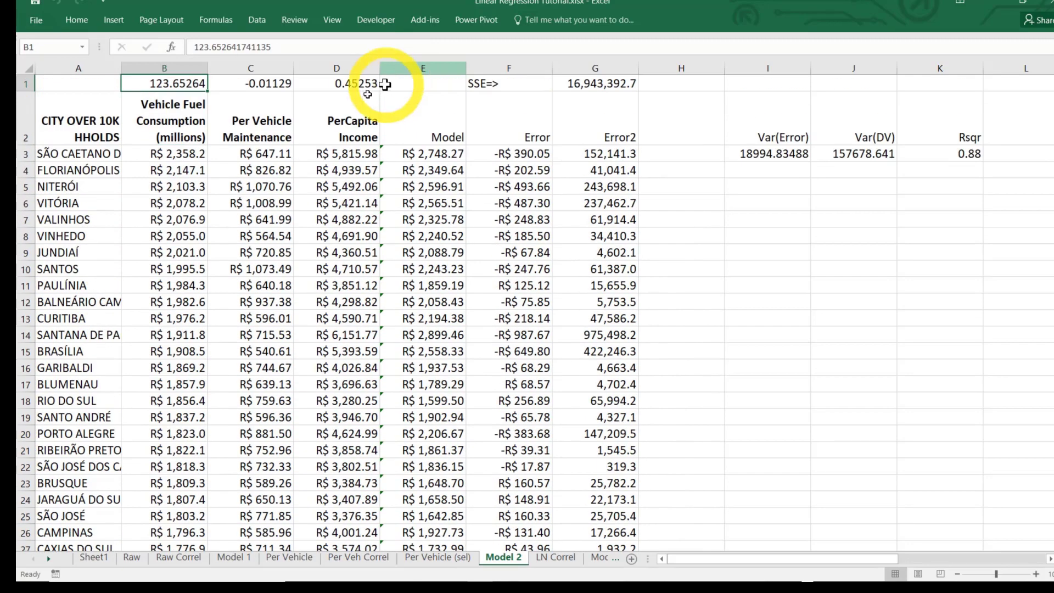
# Plot Model 2's squared errors, Error2 in G2:G895, as a 2-D clustered column chart
pyautogui.click(206, 155)
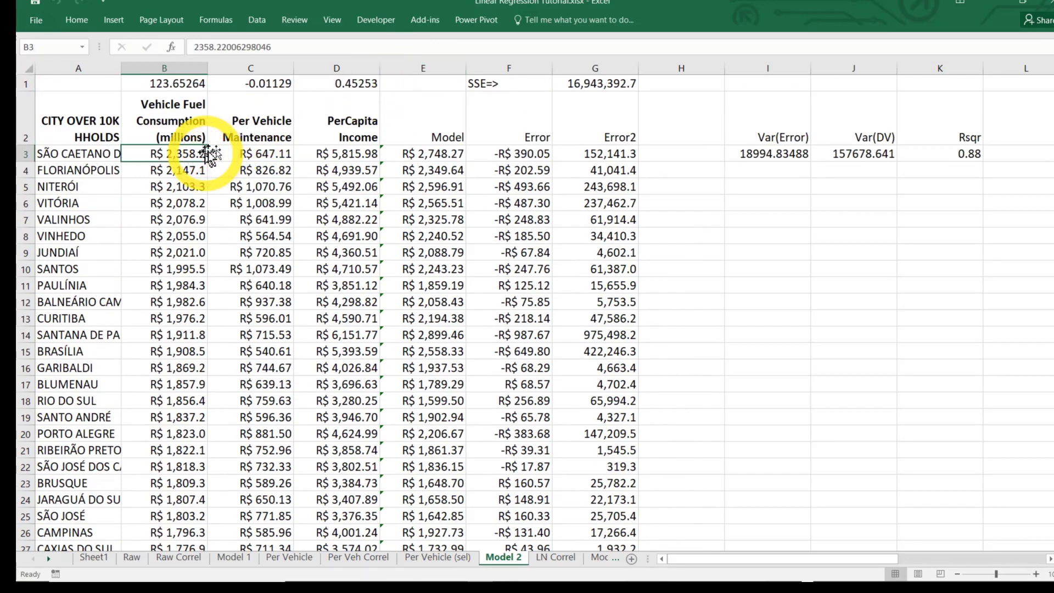
pyautogui.click(605, 136)
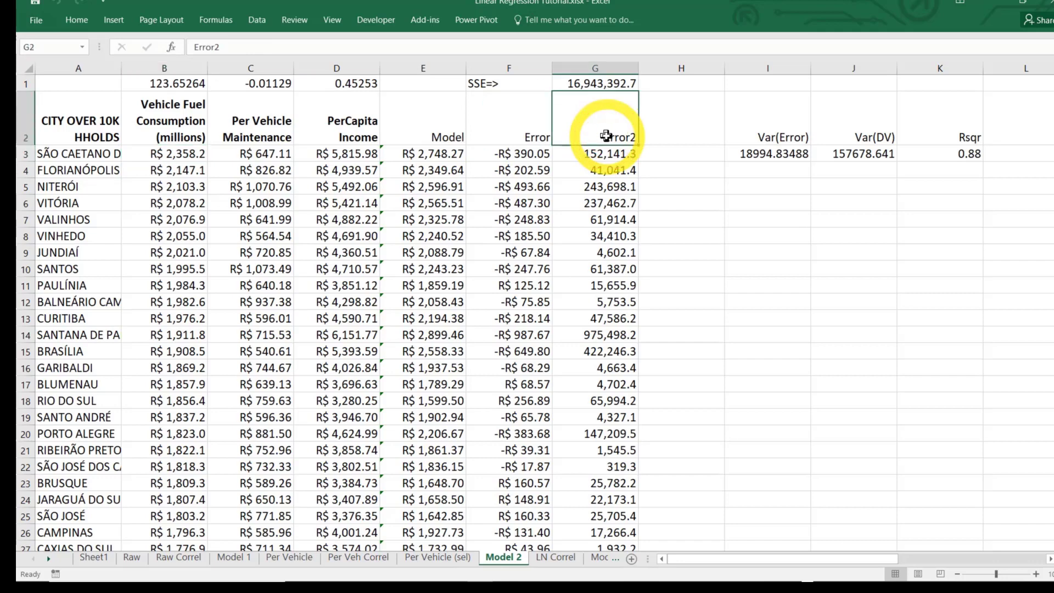
pyautogui.press('shift+Insert')
pyautogui.hotkey('shift', 'Down')
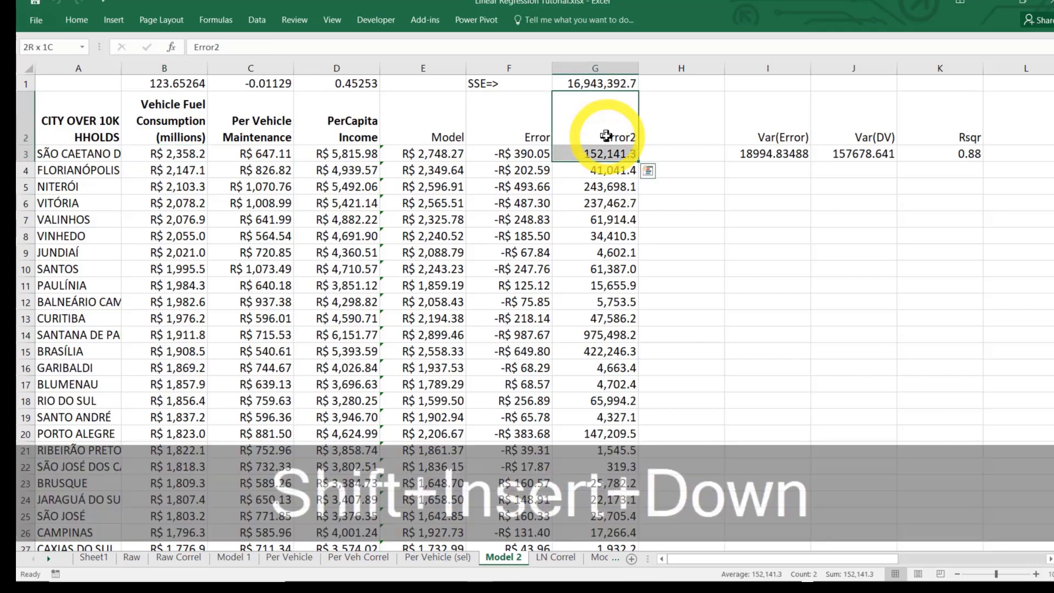
pyautogui.press('End')
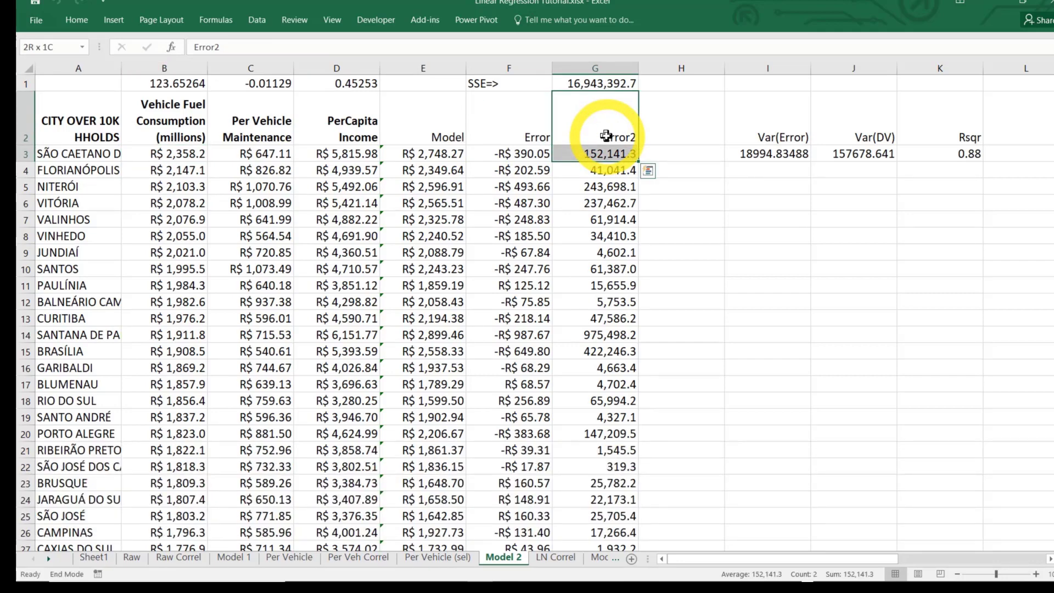
pyautogui.hotkey('shift', 'Down')
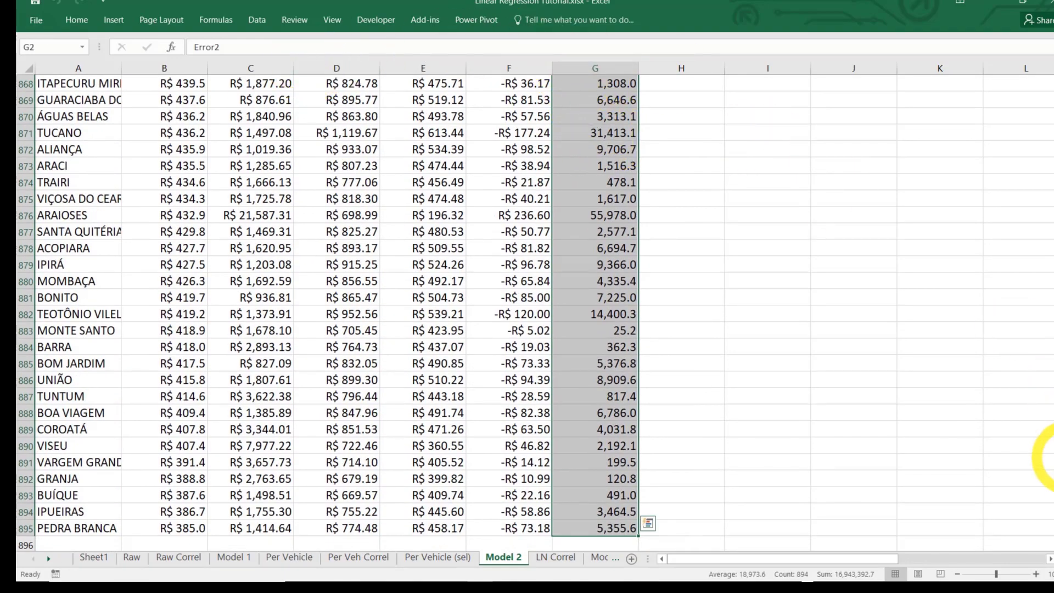
pyautogui.moveTo(1048, 522); pyautogui.dragTo(1046, 64)
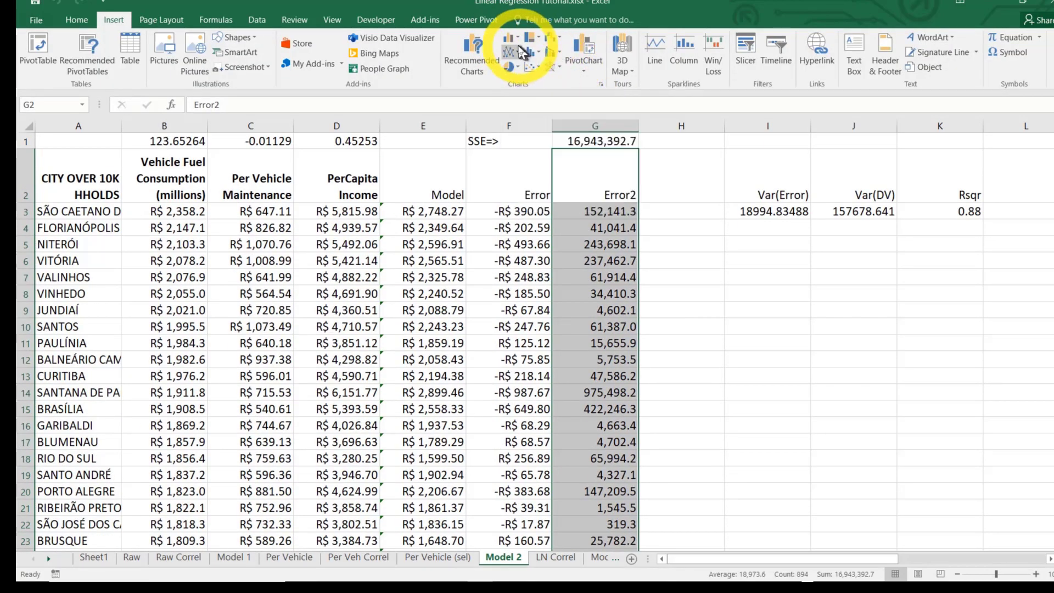
pyautogui.click(512, 40)
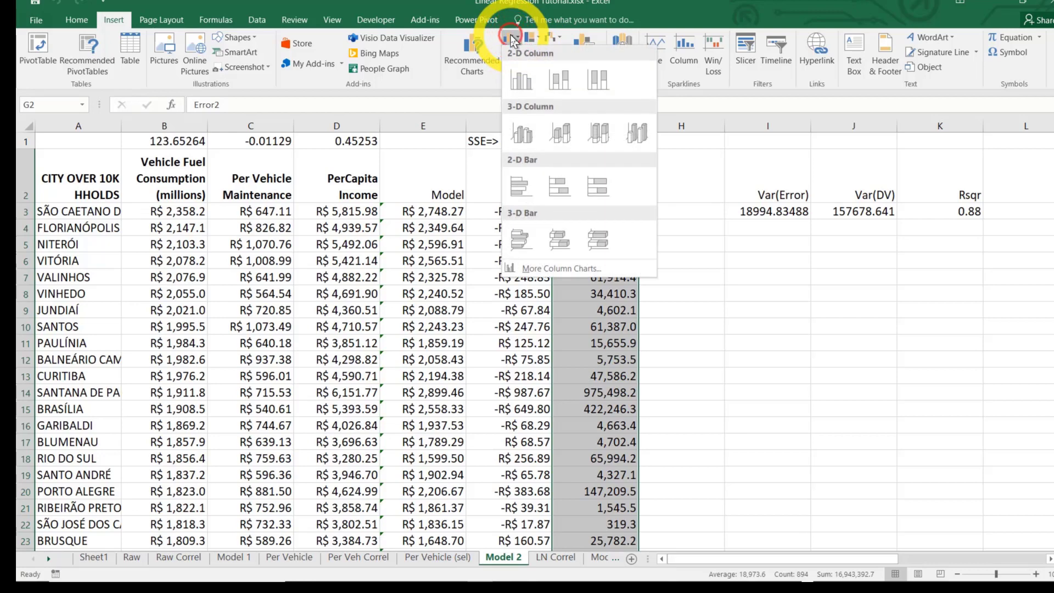
pyautogui.click(525, 79)
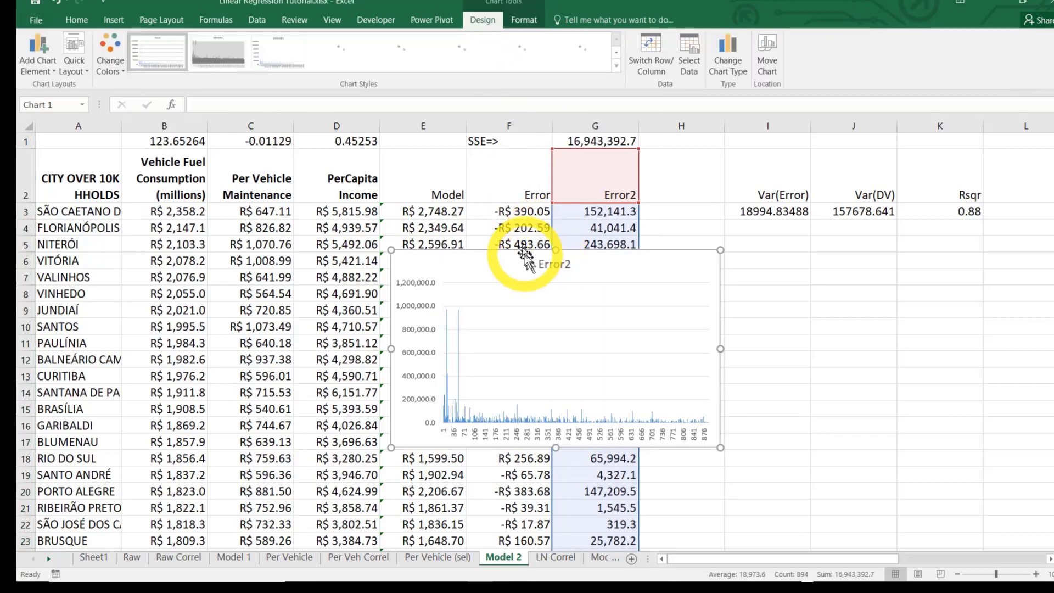
# Place the Error2 chart beside the data, below the Var(Error) and Rsqr cells, and check the SSE formula in G1
pyautogui.moveTo(522, 251); pyautogui.dragTo(729, 235)
pyautogui.click(711, 512)
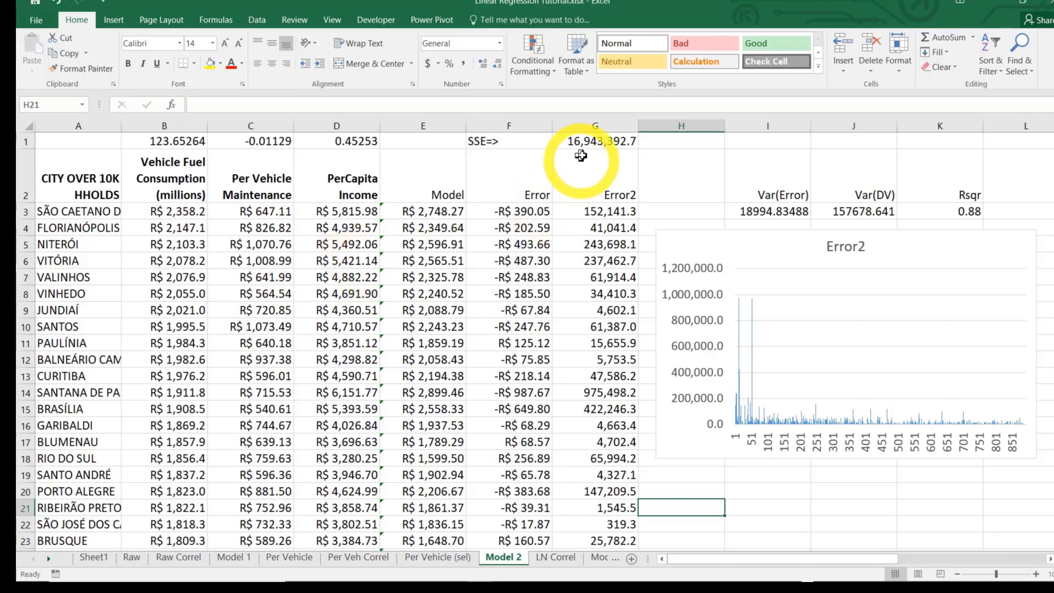
pyautogui.click(595, 146)
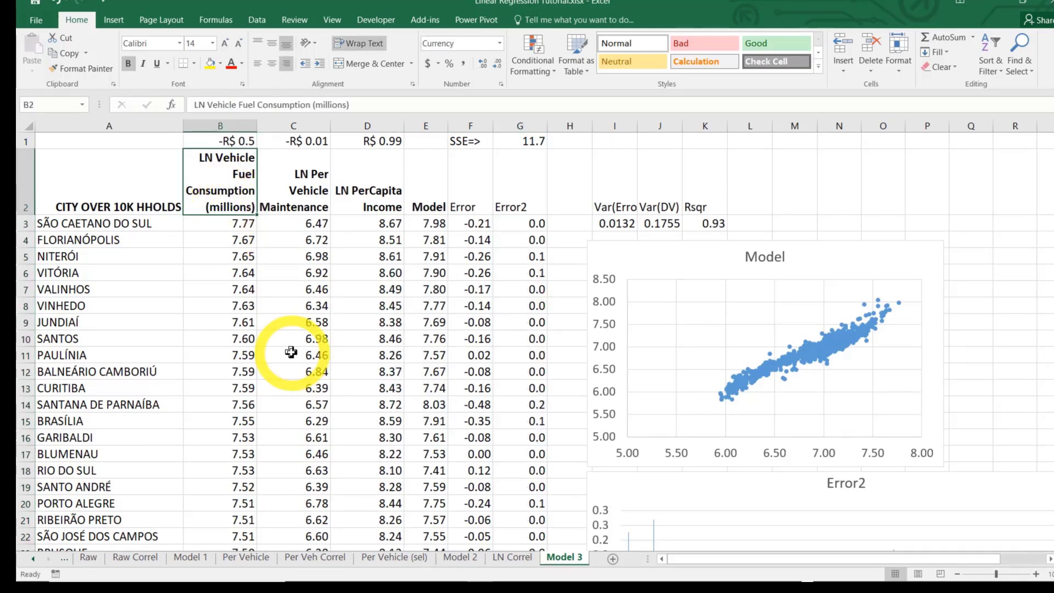
# On the Model 3 sheet, examine the LN formulas in the first rows of the LN Vehicle Fuel Consumption column
pyautogui.press('Down')
pyautogui.press('Down')
pyautogui.press('Down')
pyautogui.press('Down')
pyautogui.press('Down')
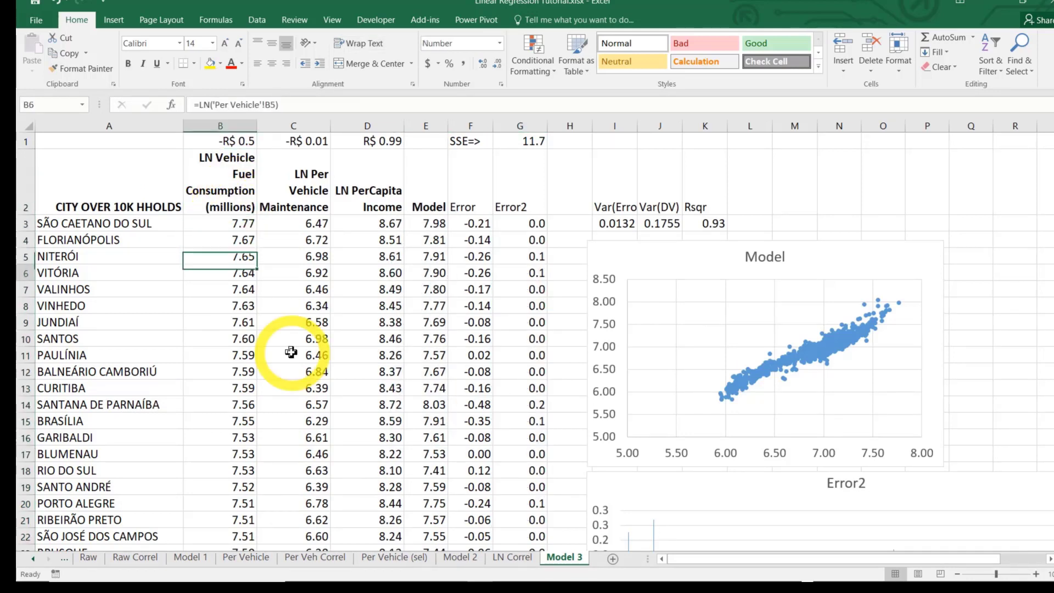
pyautogui.press('Up')
pyautogui.press('Up')
pyautogui.press('Up')
pyautogui.press('Up')
pyautogui.press('Up')
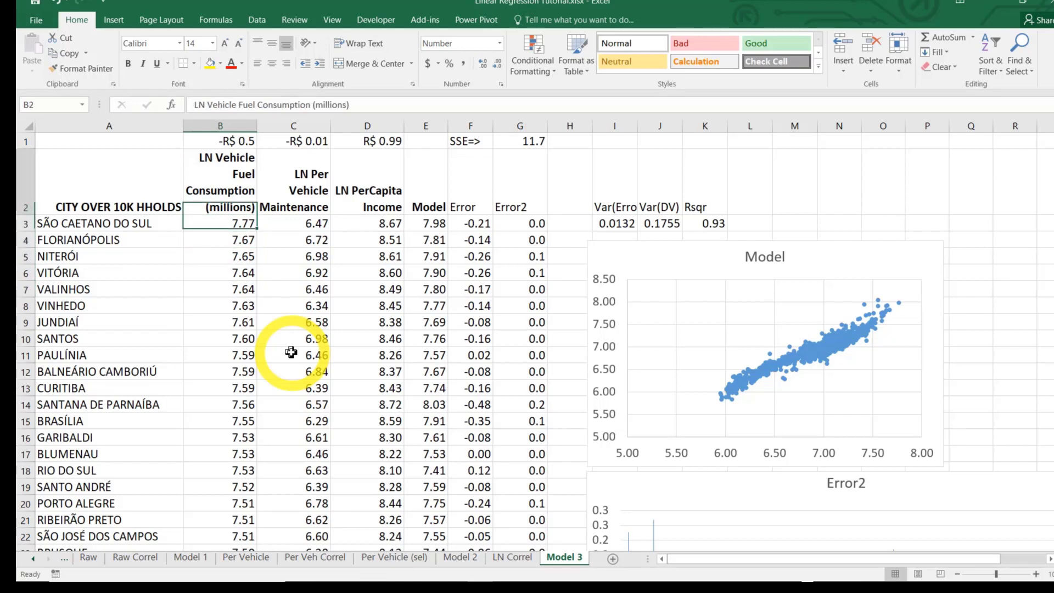
# Check Model 3's LN Per Vehicle Maintenance formula and the model equation in E3
pyautogui.press('Right')
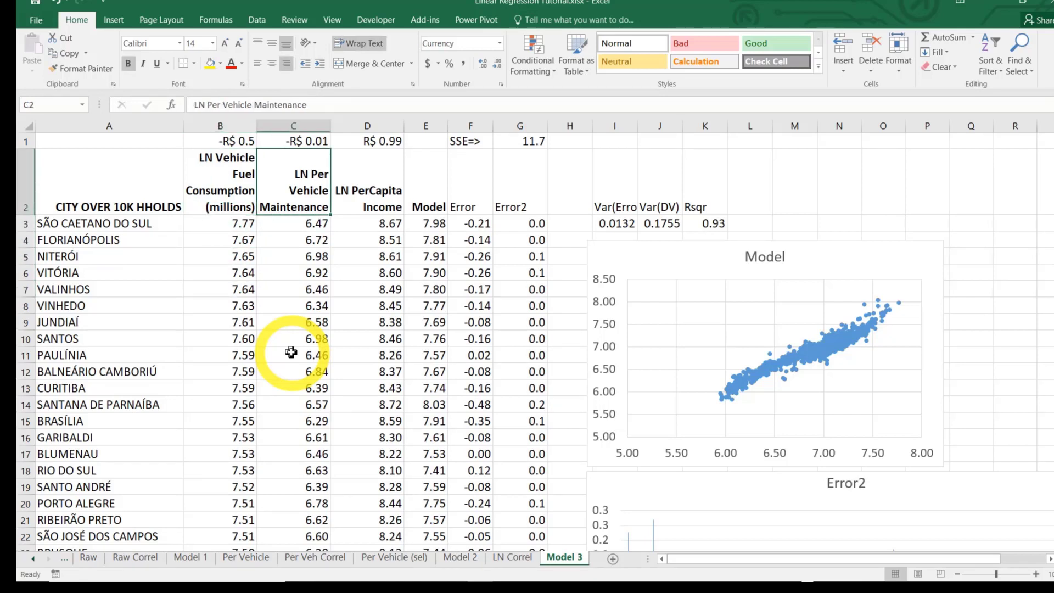
pyautogui.press('Down')
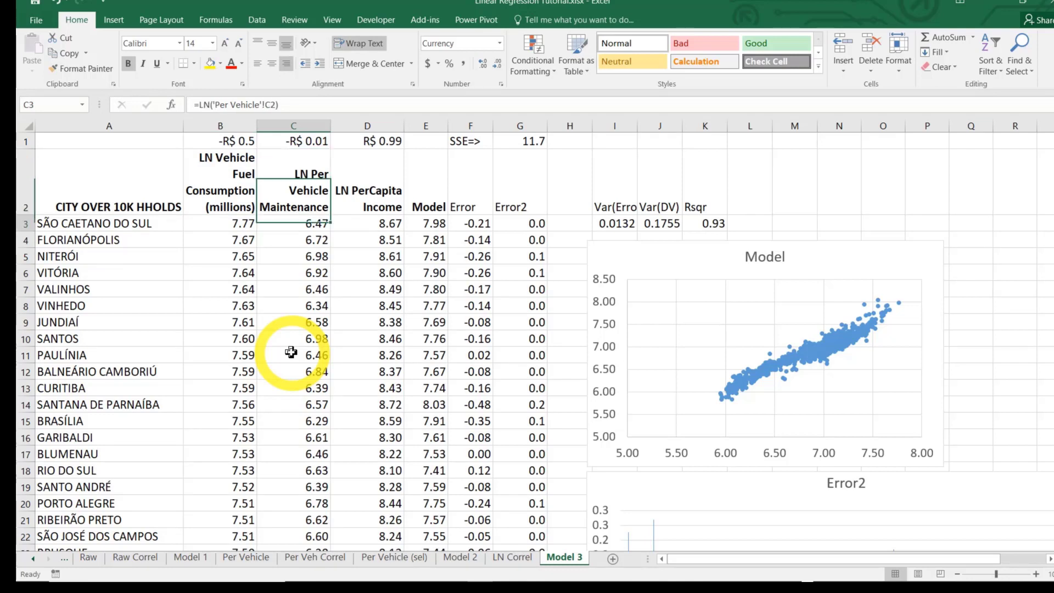
pyautogui.press('Right')
pyautogui.press('Right')
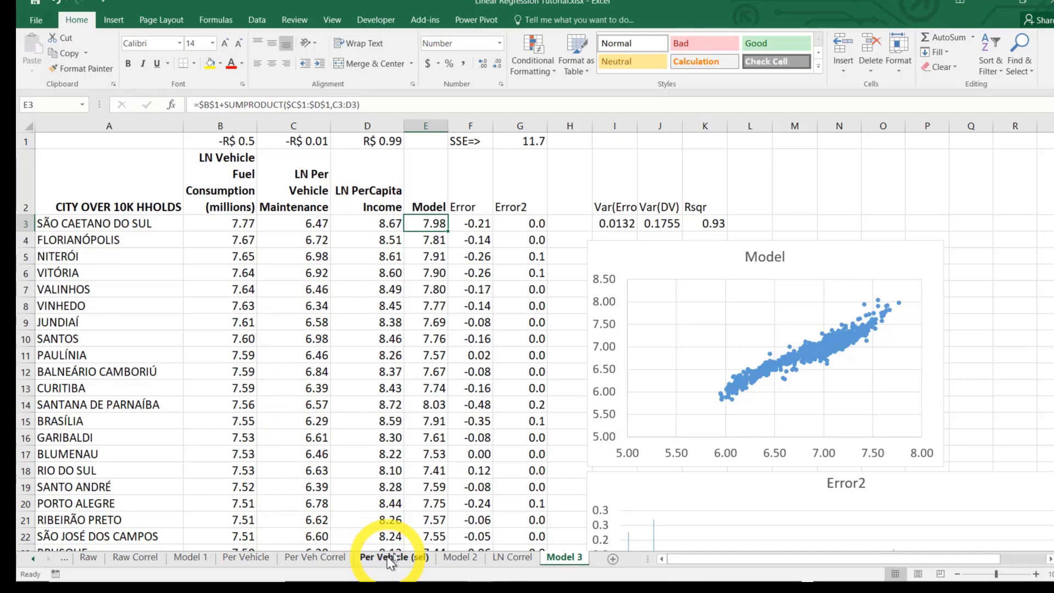
# Revisit Model 2's Vehicle Fuel Consumption column for comparison, and view Model 3's full Error2 chart
pyautogui.click(460, 557)
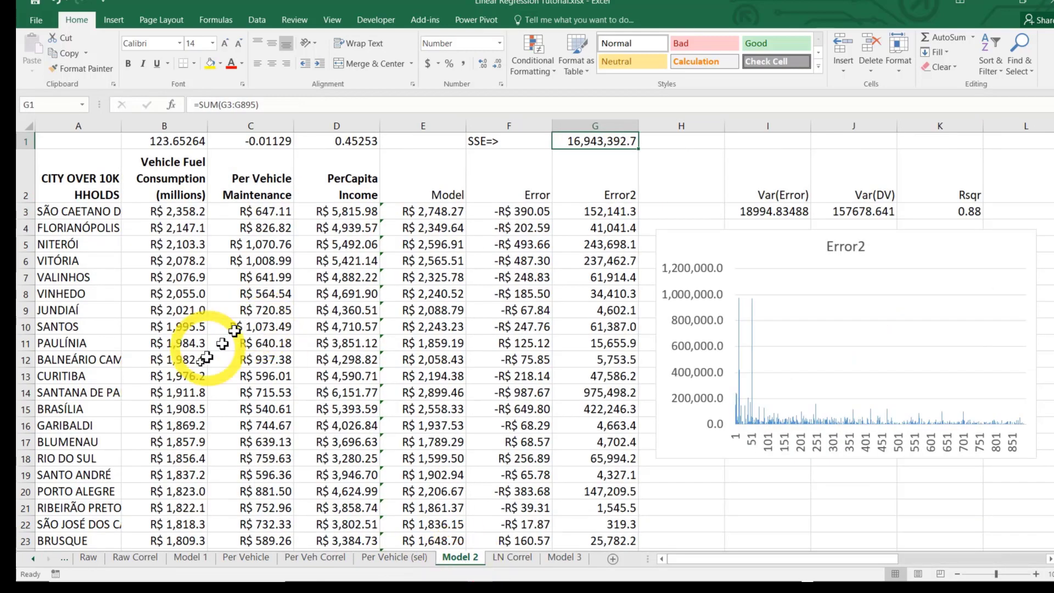
pyautogui.click(175, 175)
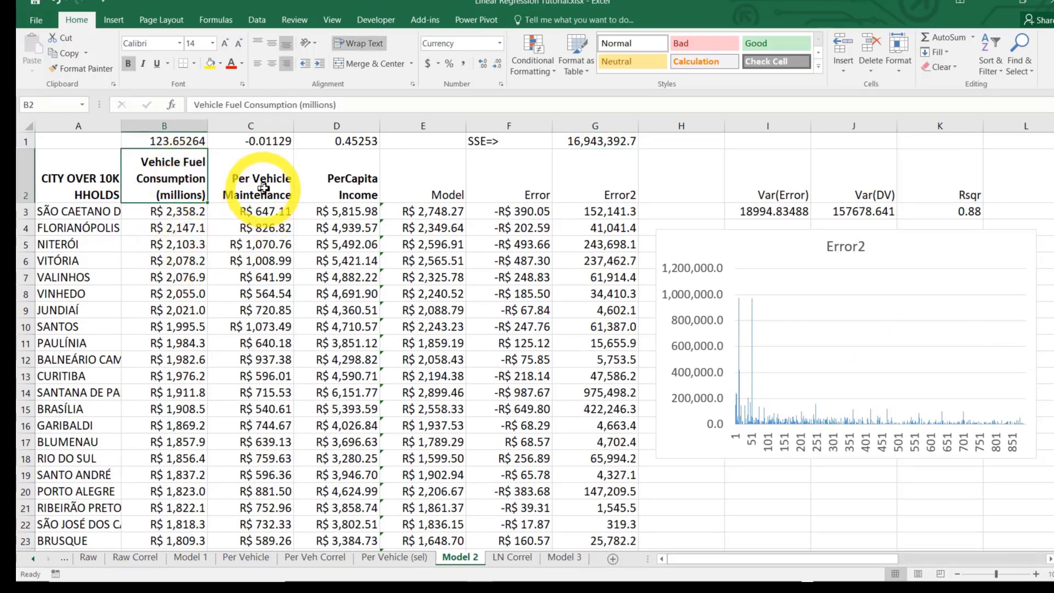
pyautogui.click(564, 558)
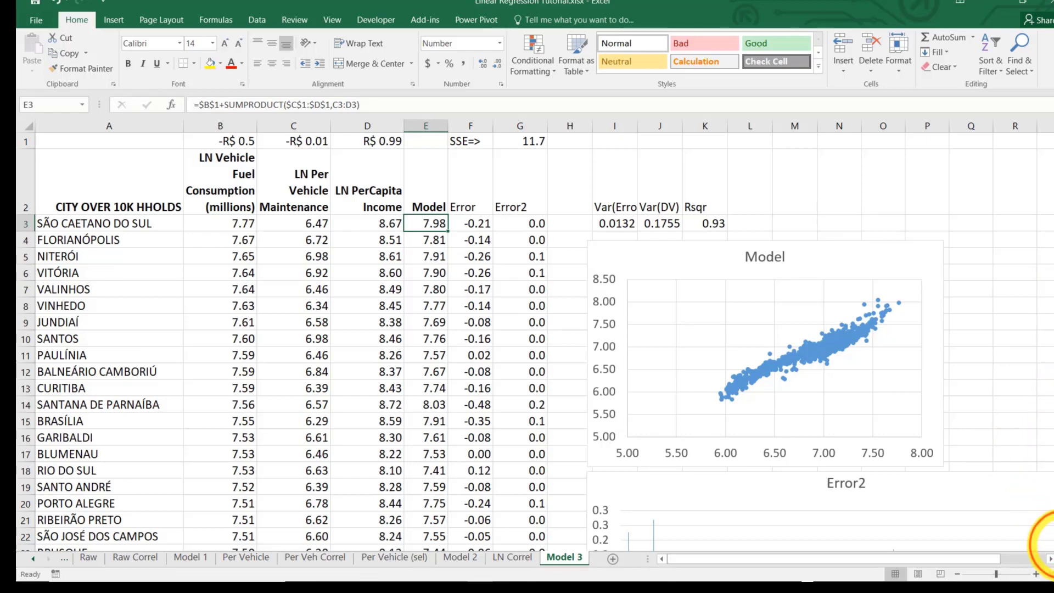
pyautogui.scroll(-3, 1033, 529)
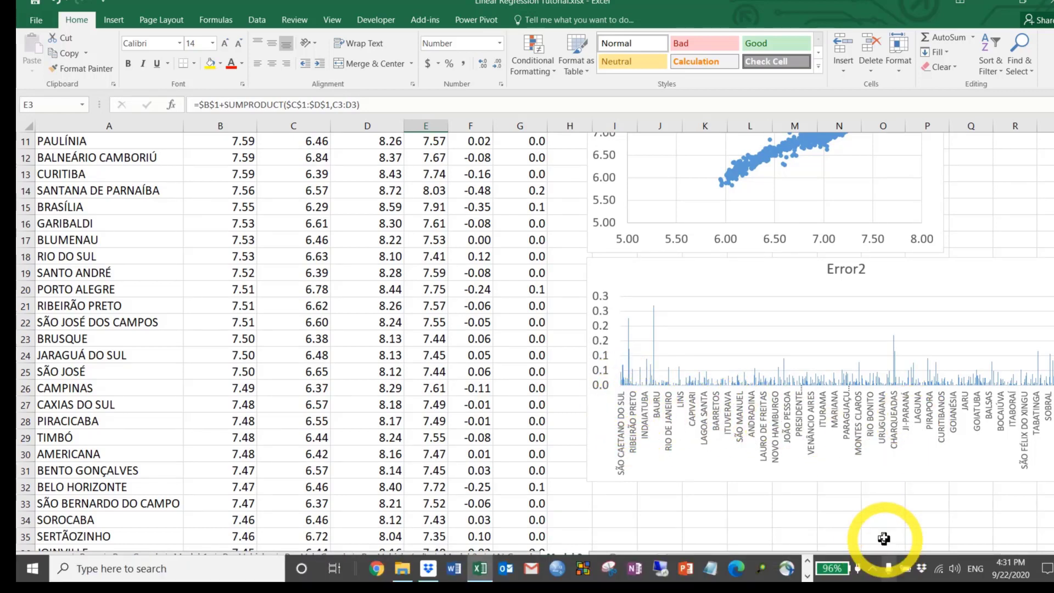
pyautogui.moveTo(884, 563); pyautogui.dragTo(983, 549)
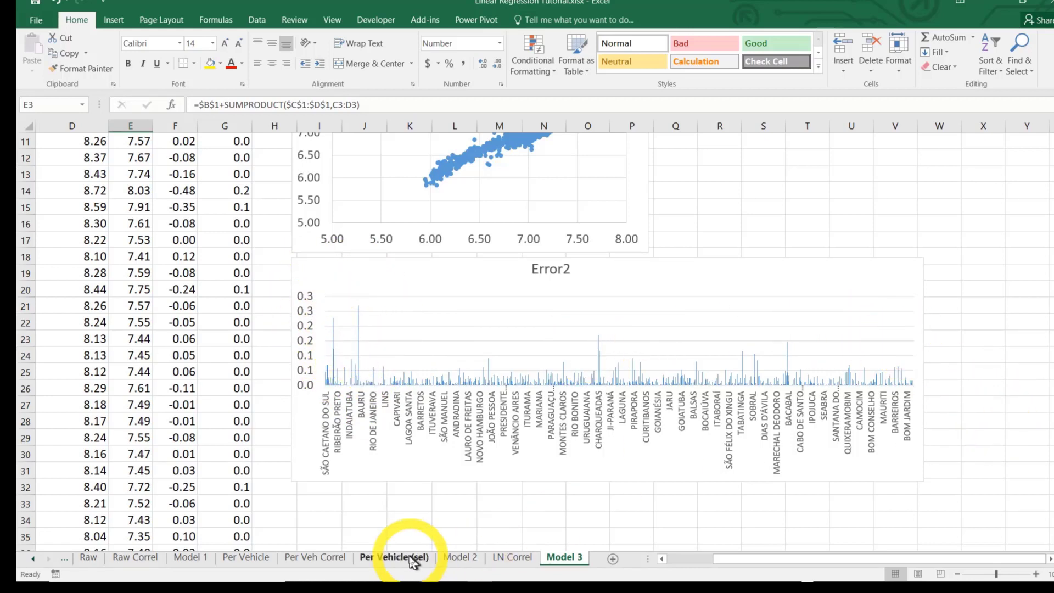
# Label the horizontal axis of Model 2's Error2 chart with the city names and widen the chart to just past column N
pyautogui.click(451, 558)
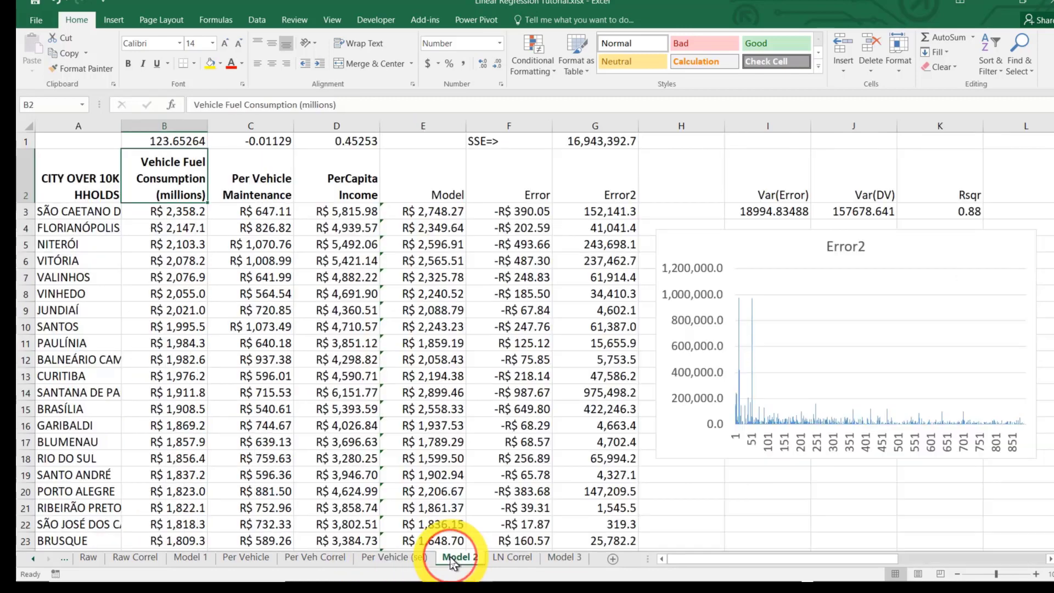
pyautogui.moveTo(835, 558); pyautogui.dragTo(877, 558)
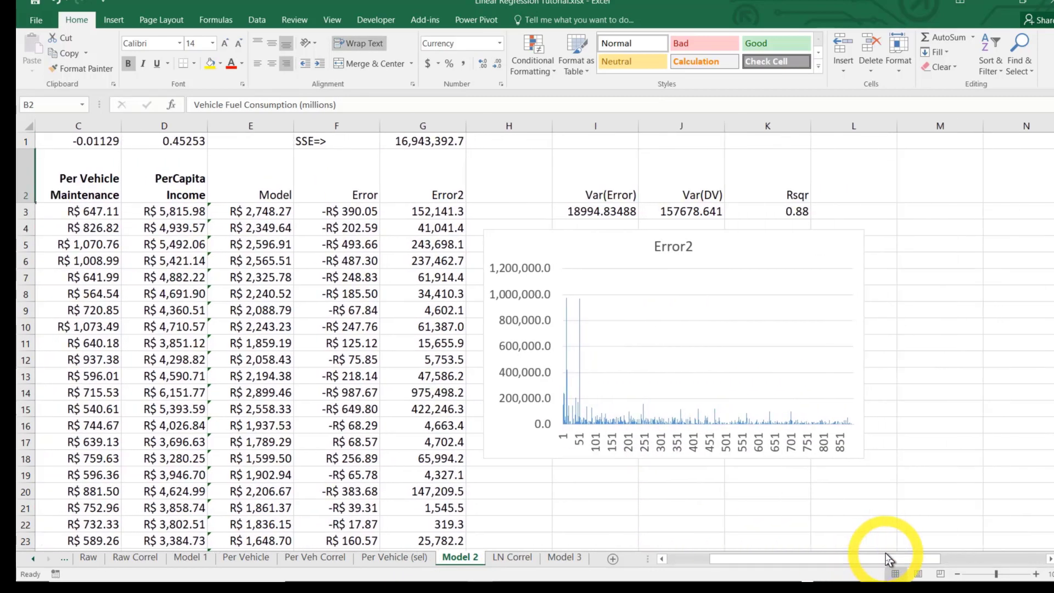
pyautogui.click(982, 340)
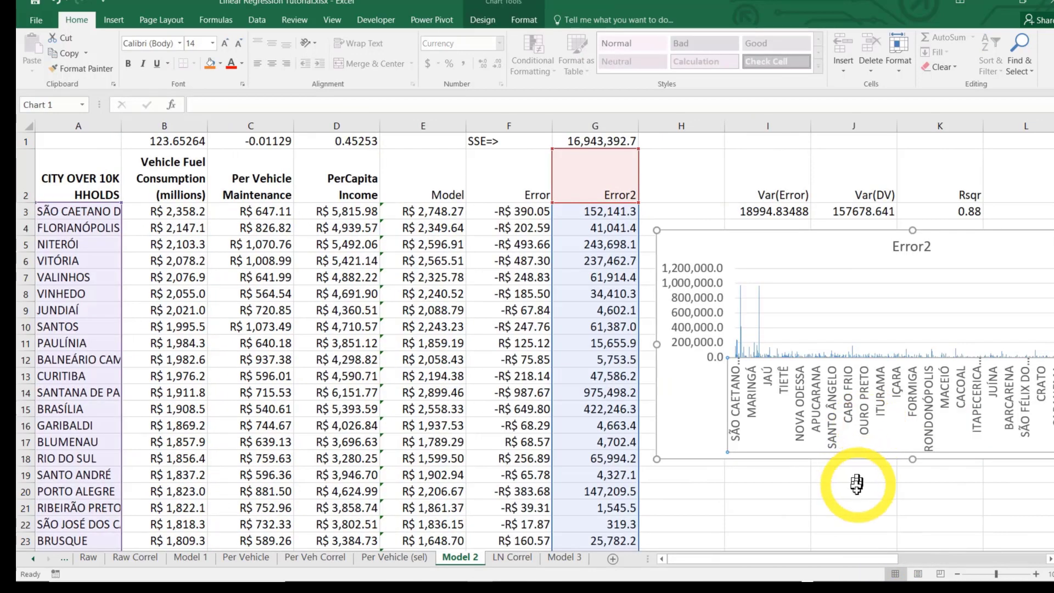
pyautogui.moveTo(859, 561); pyautogui.dragTo(934, 548)
pyautogui.moveTo(999, 338); pyautogui.dragTo(1000, 344)
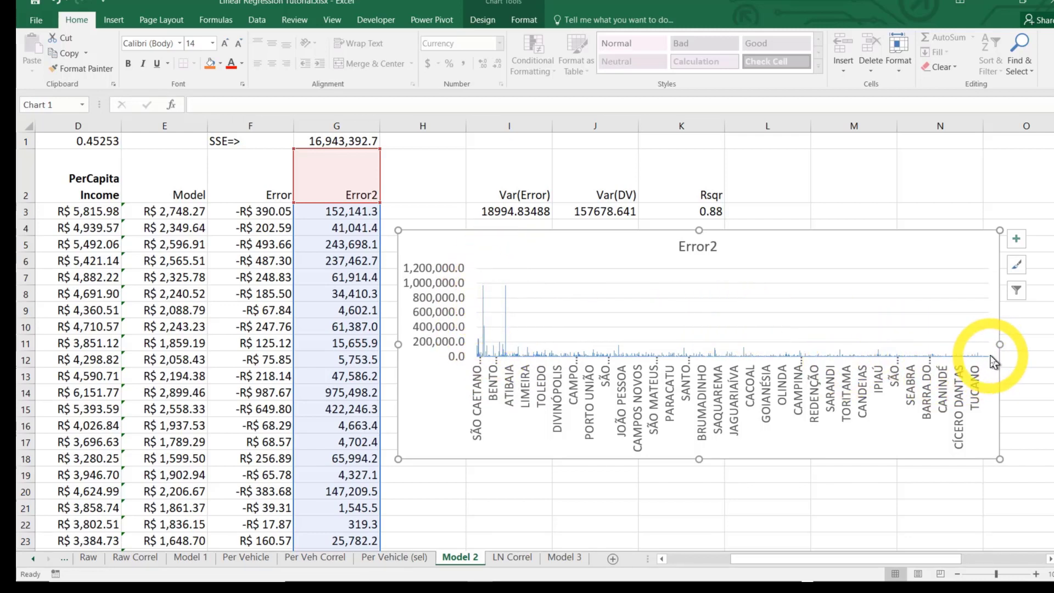
# Compare with Model 3's Error2 chart and return to the start of the Model 3 sheet
pyautogui.click(573, 557)
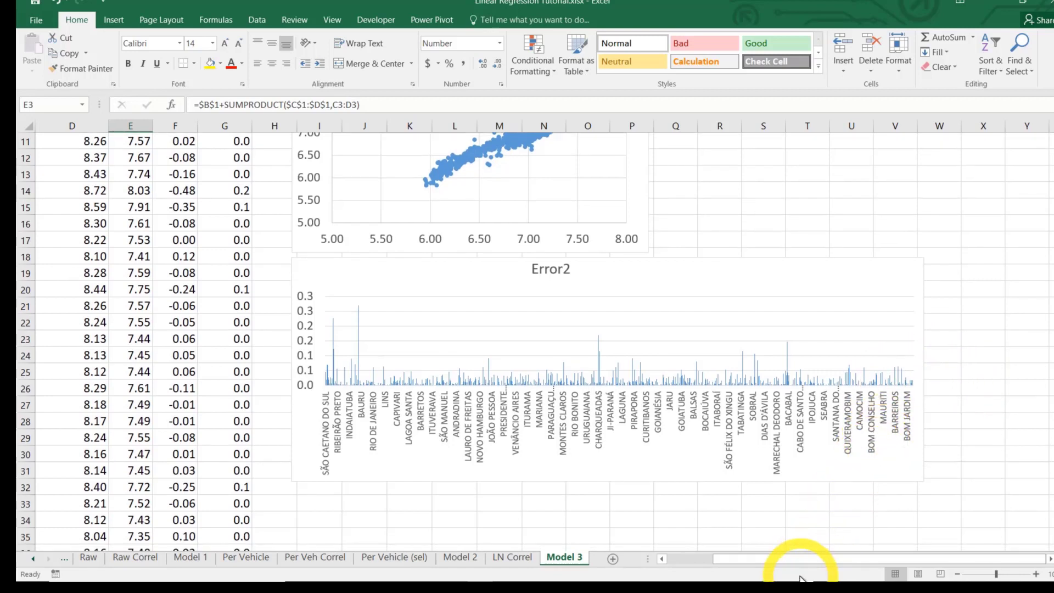
pyautogui.moveTo(801, 559); pyautogui.dragTo(760, 560)
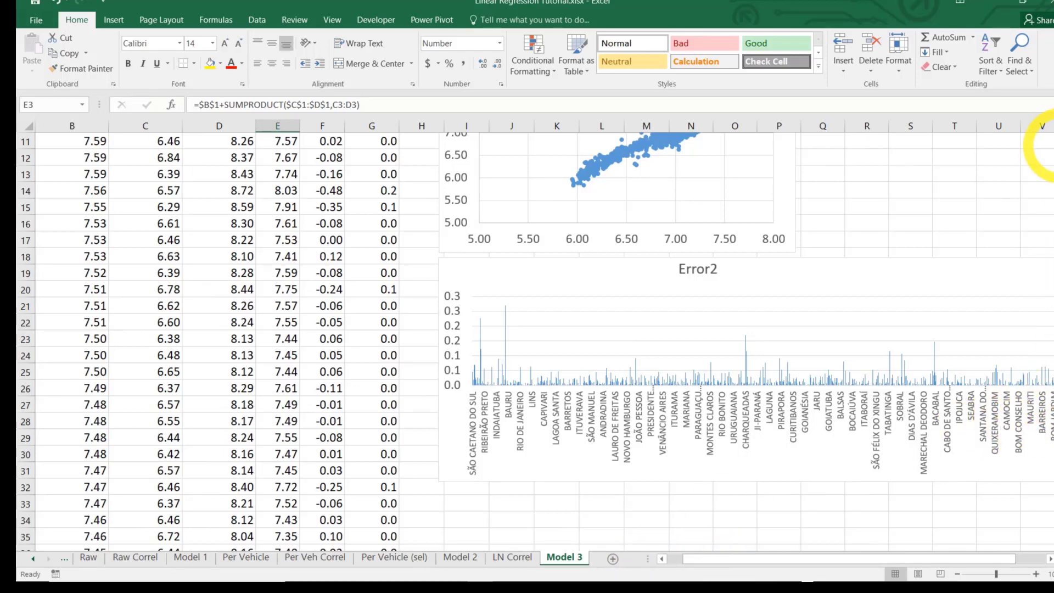
pyautogui.scroll(4, 878, 357)
pyautogui.moveTo(686, 556); pyautogui.dragTo(667, 568)
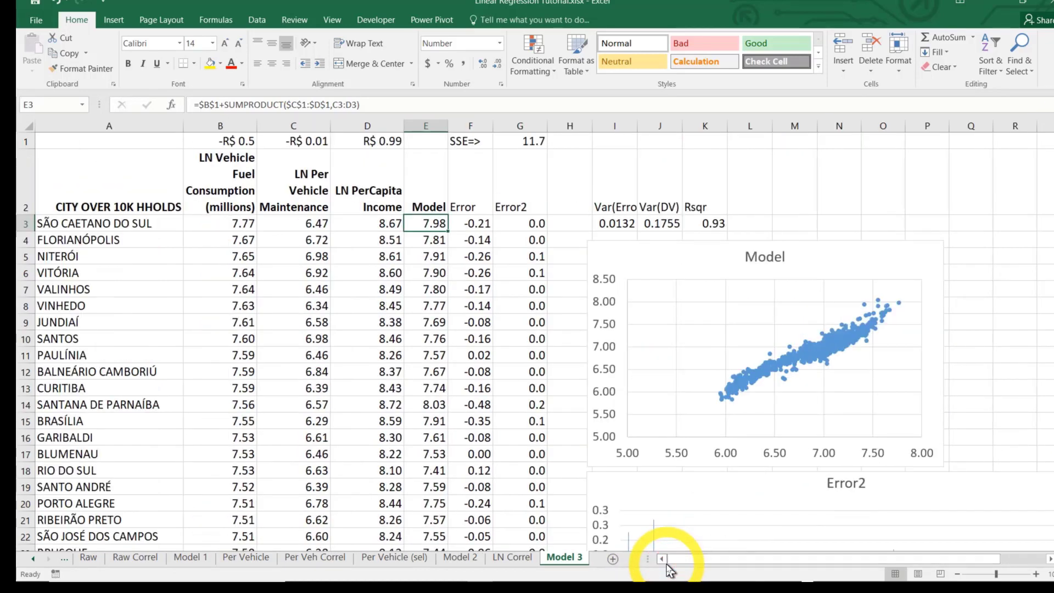